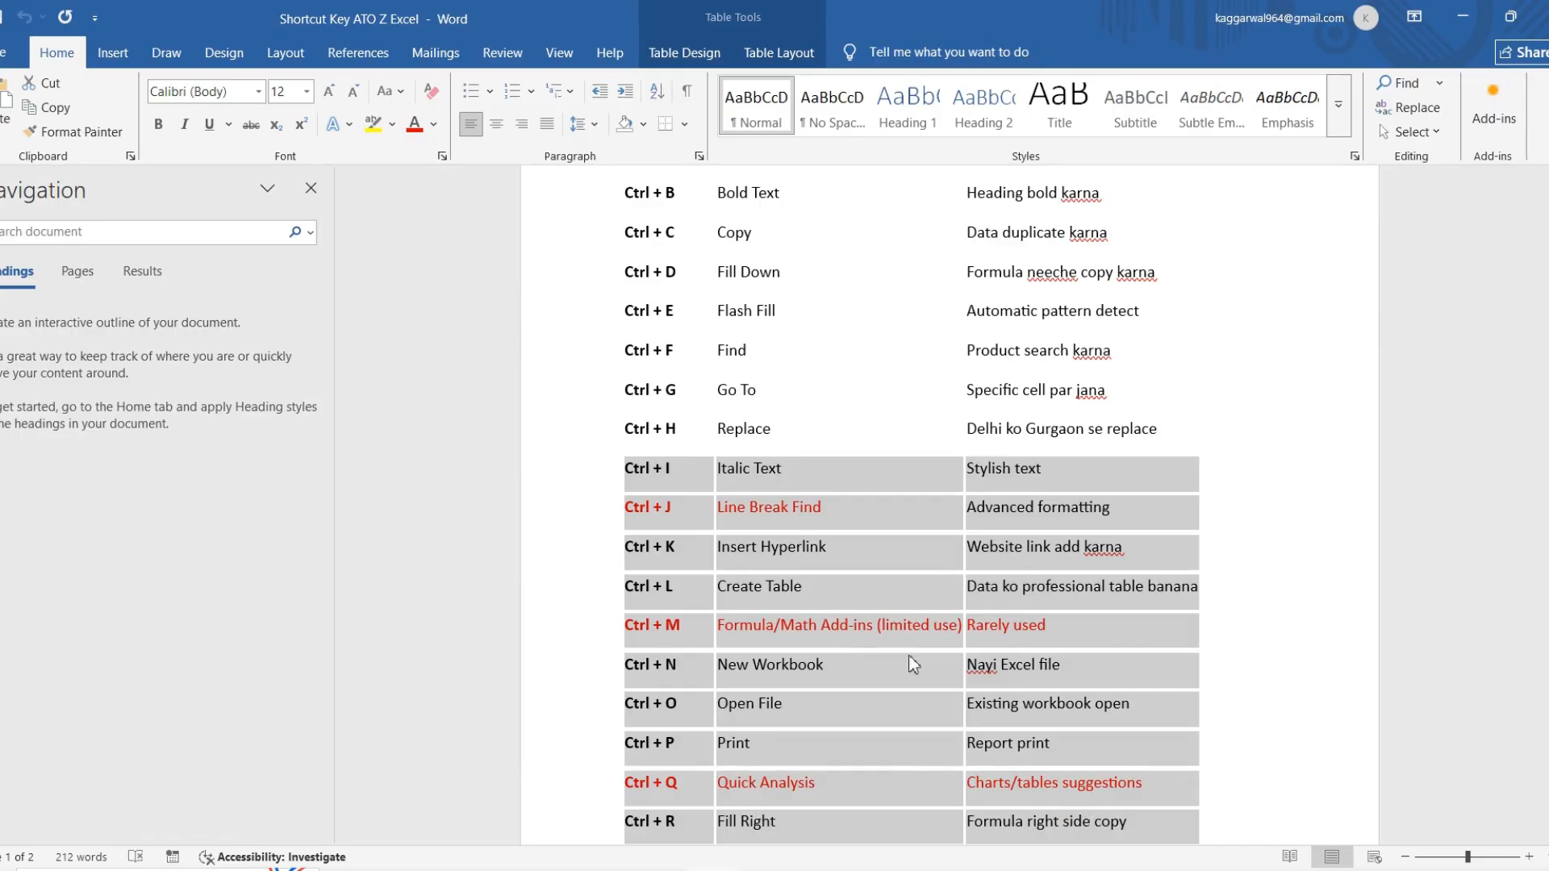
Step: Review the Excel shortcut key list in the Word document, checking the Canva whiteboard and the Starbucks workbook in between
{"action": "scroll", "coordinate": [911, 687], "scroll_direction": "down", "scroll_amount": 1}
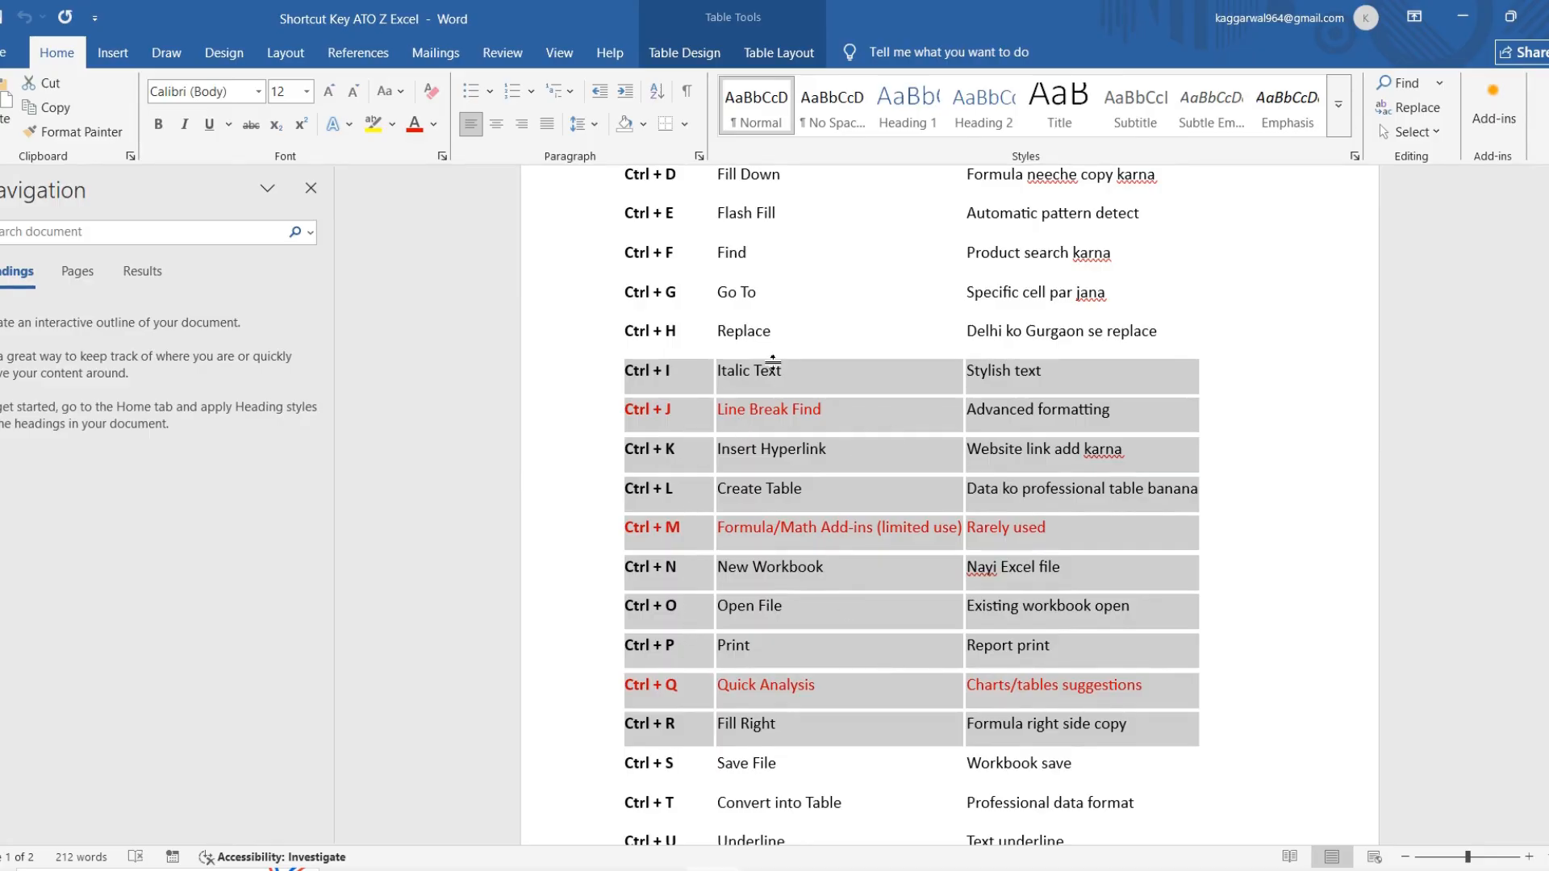
{"action": "scroll", "coordinate": [768, 364], "scroll_direction": "up", "scroll_amount": 2}
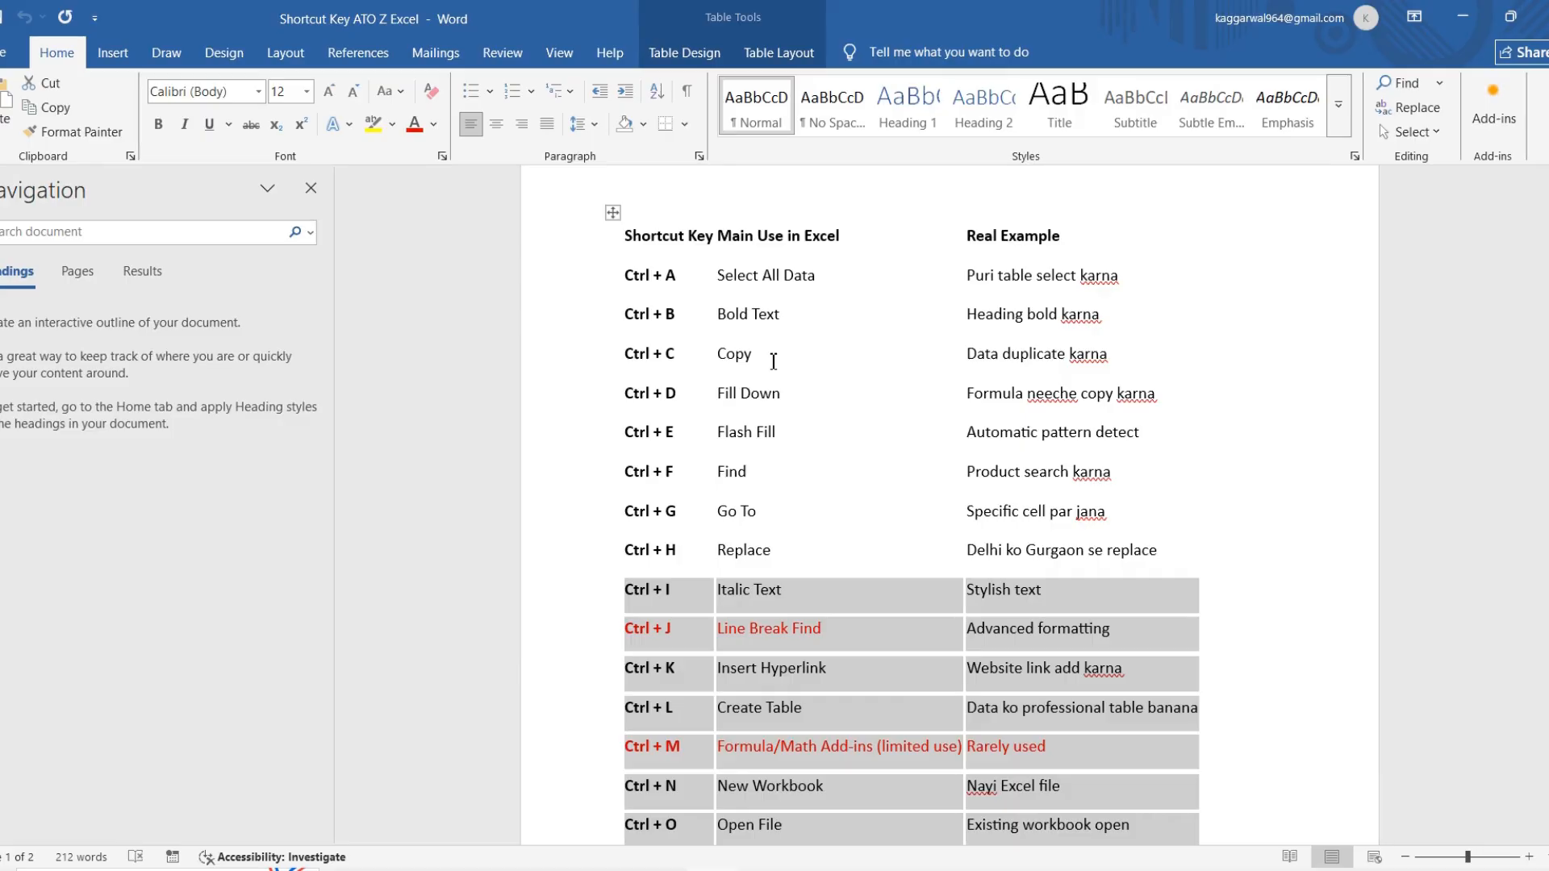
{"action": "scroll", "coordinate": [773, 362], "scroll_direction": "up", "scroll_amount": 1}
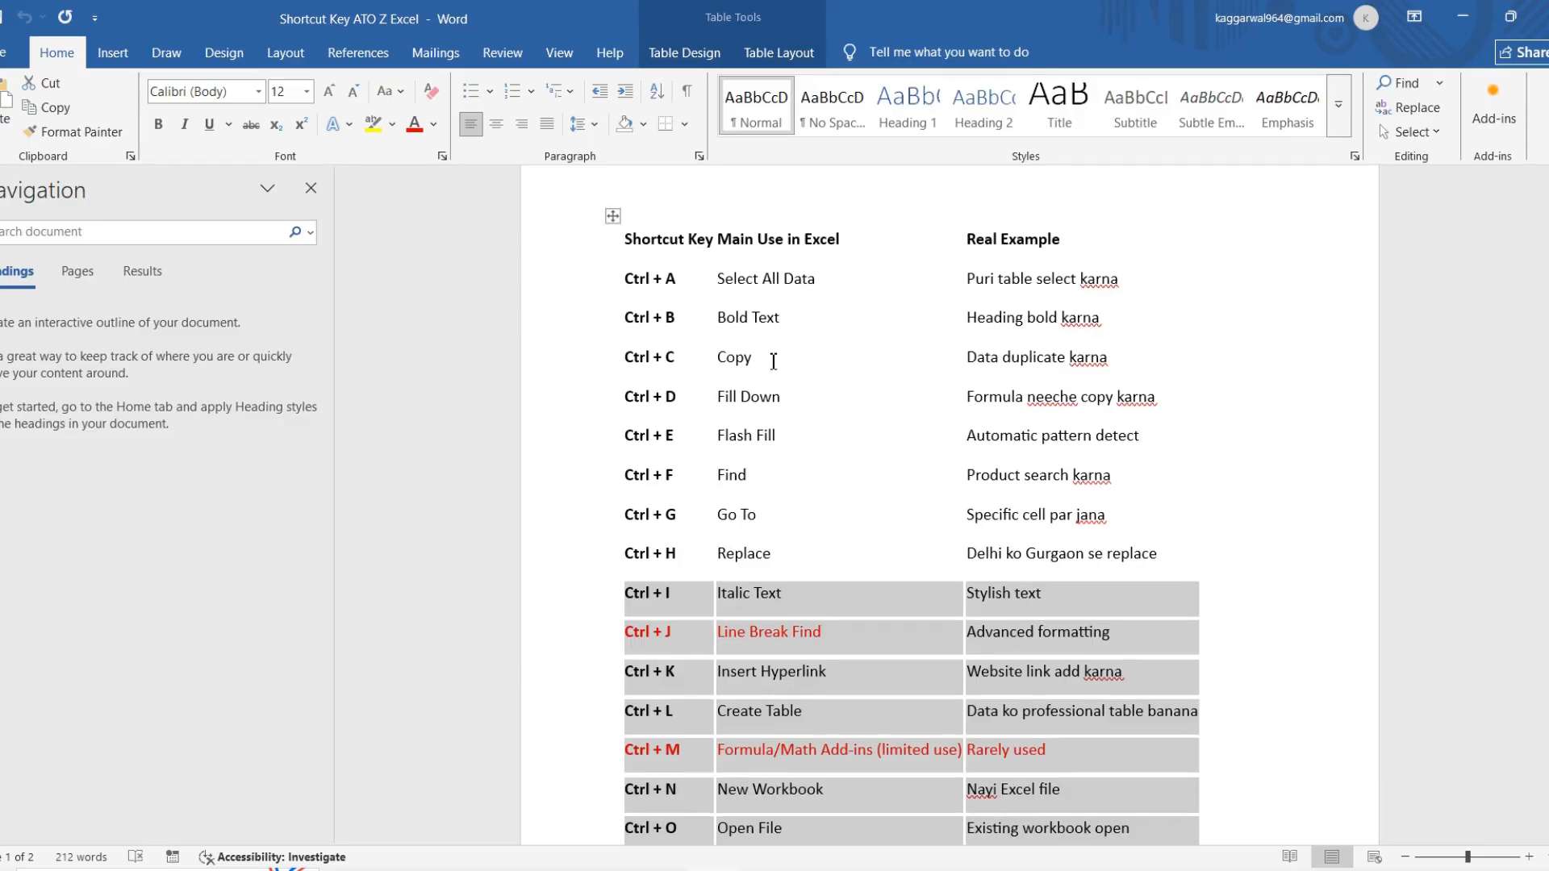
{"action": "scroll", "coordinate": [772, 362], "scroll_direction": "down", "scroll_amount": 2}
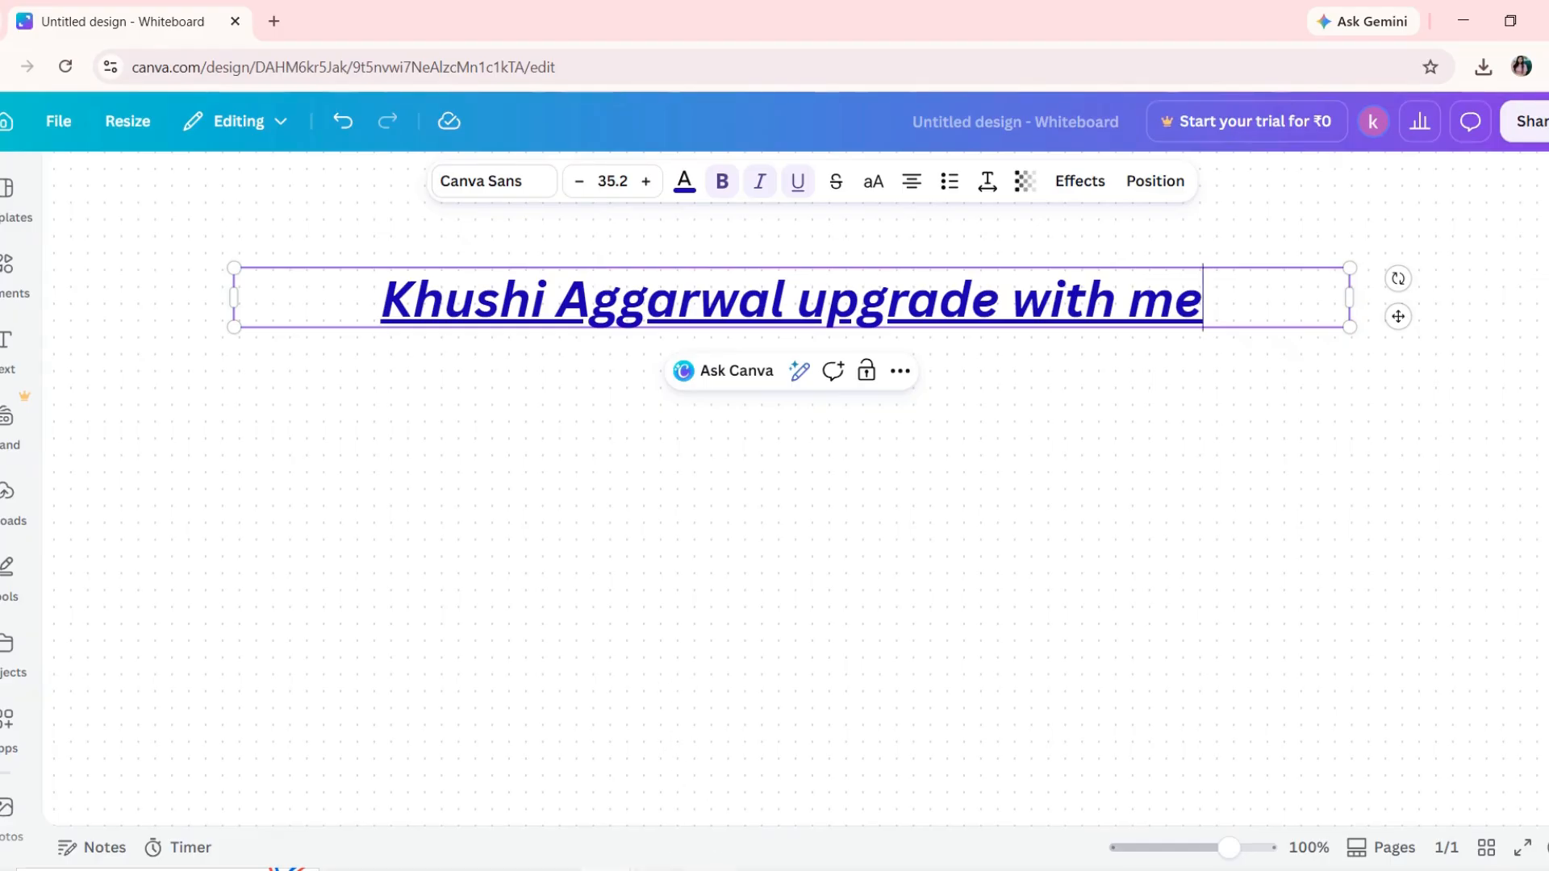
{"action": "mouse_move", "coordinate": [681, 867]}
{"action": "left_click", "coordinate": [726, 803]}
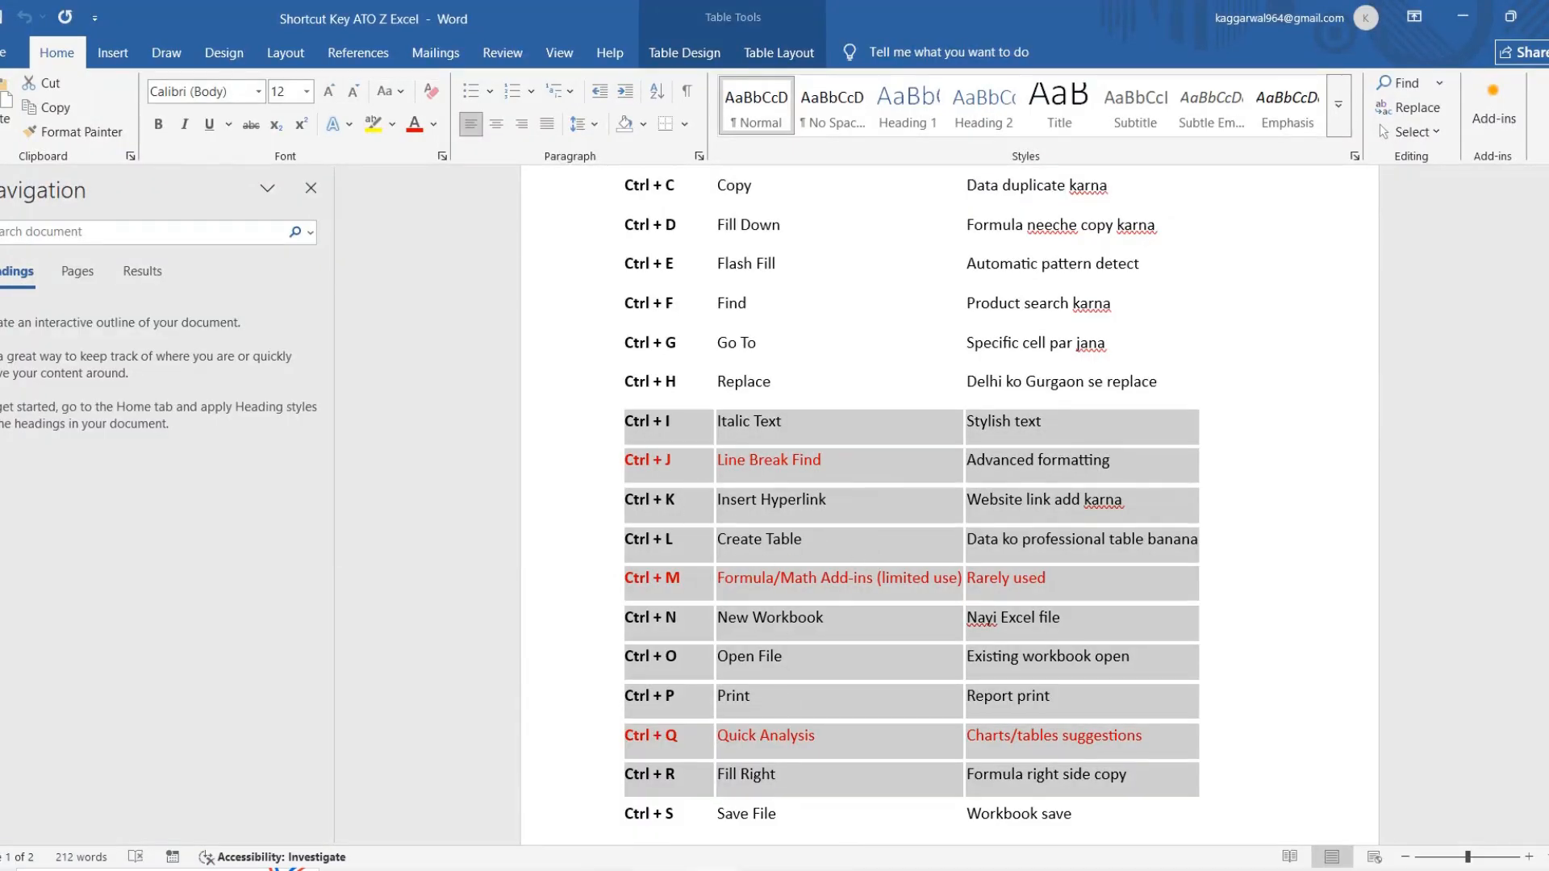
{"action": "mouse_move", "coordinate": [662, 868]}
{"action": "left_click", "coordinate": [656, 785]}
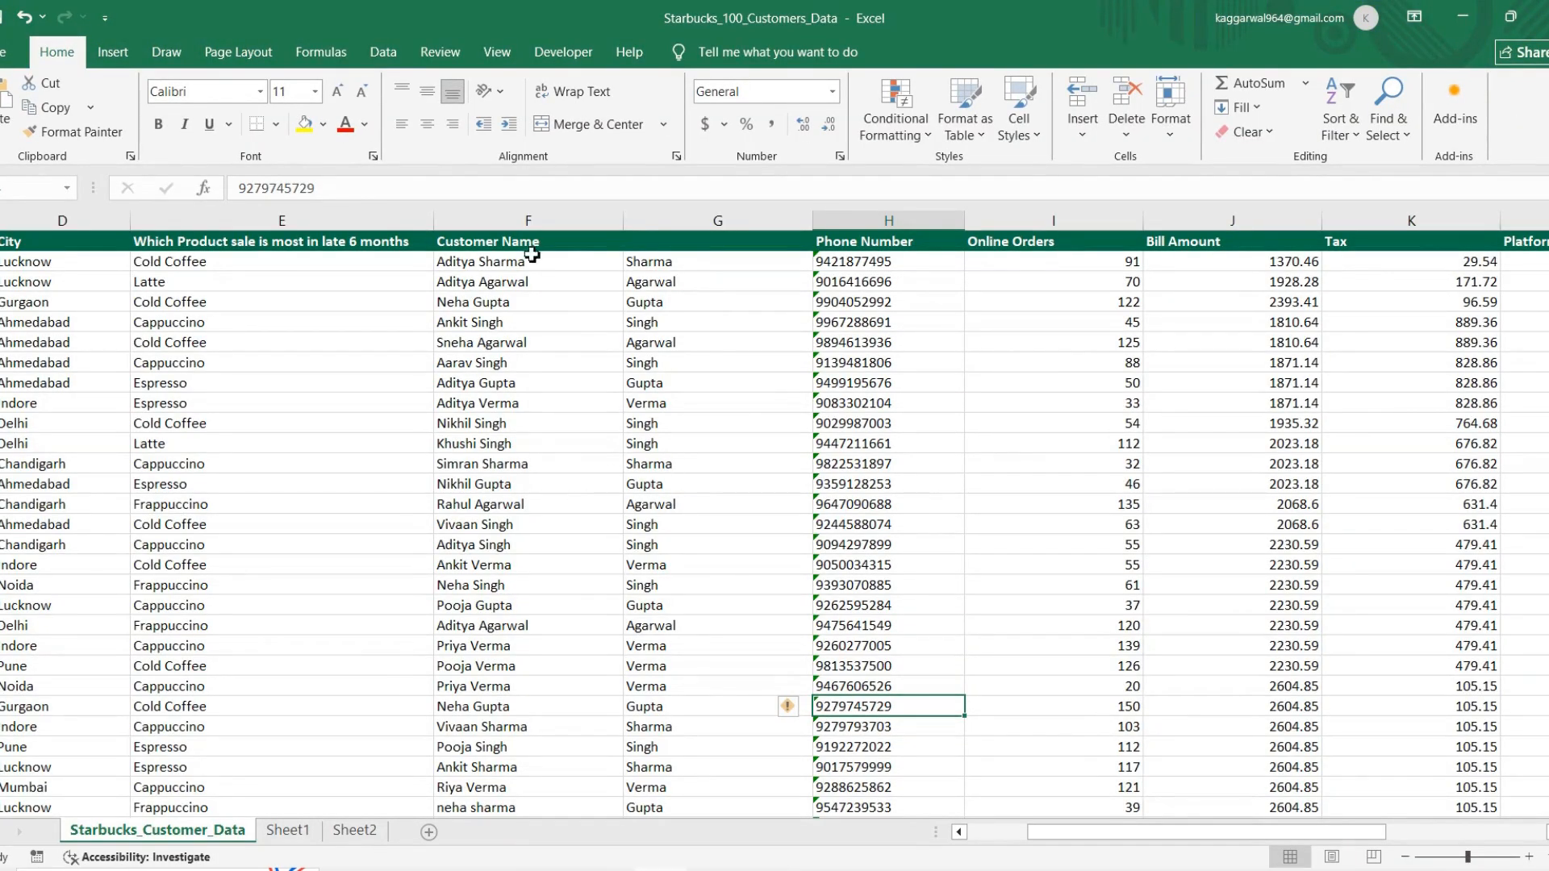
{"action": "mouse_move", "coordinate": [714, 868]}
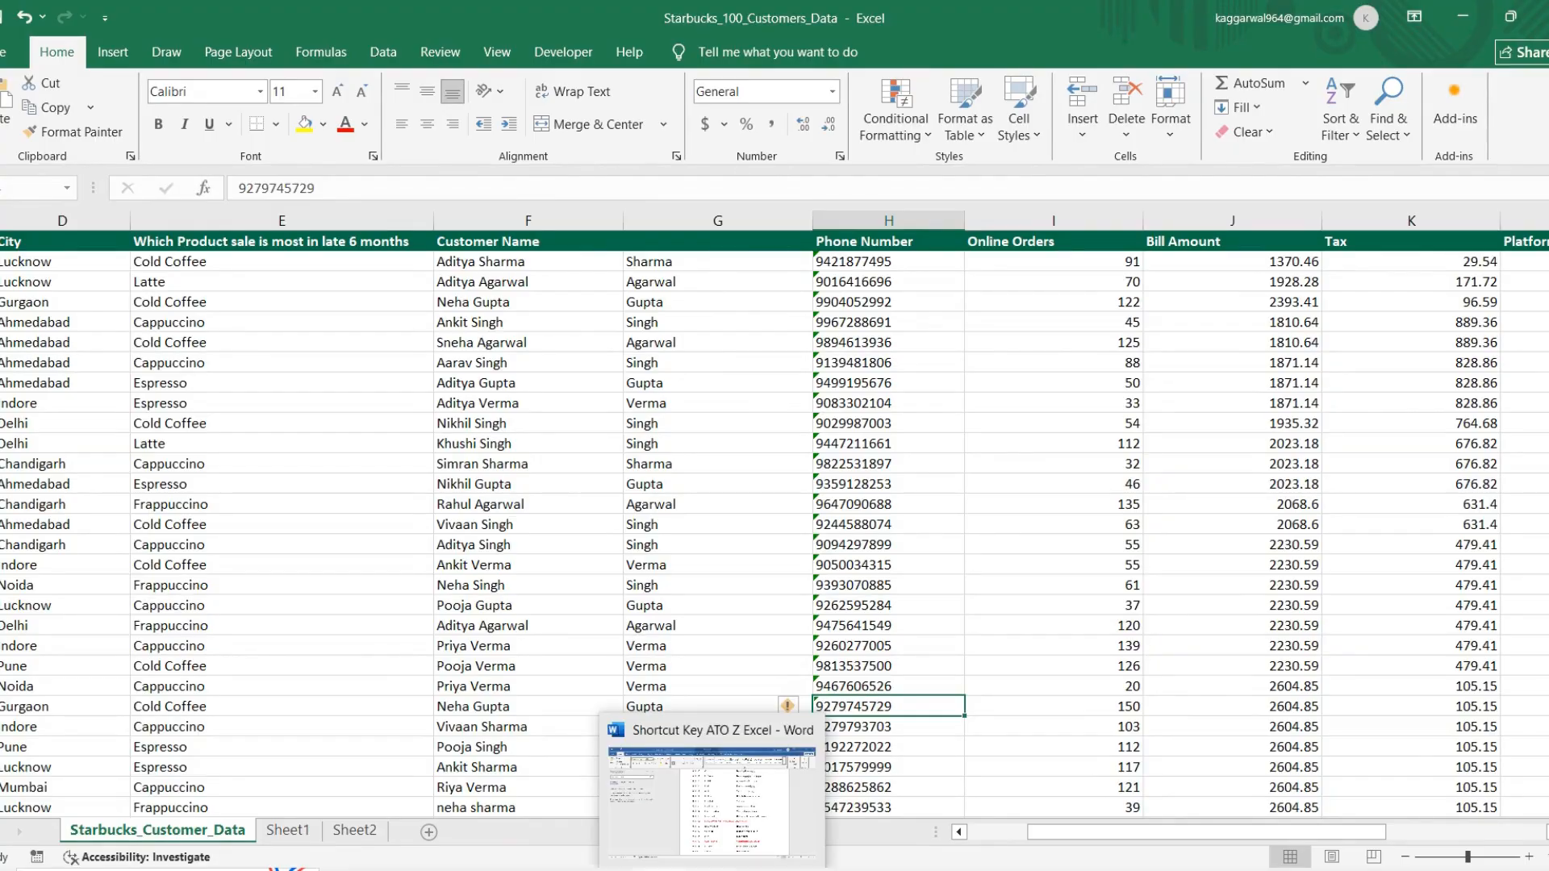
{"action": "left_click", "coordinate": [736, 823]}
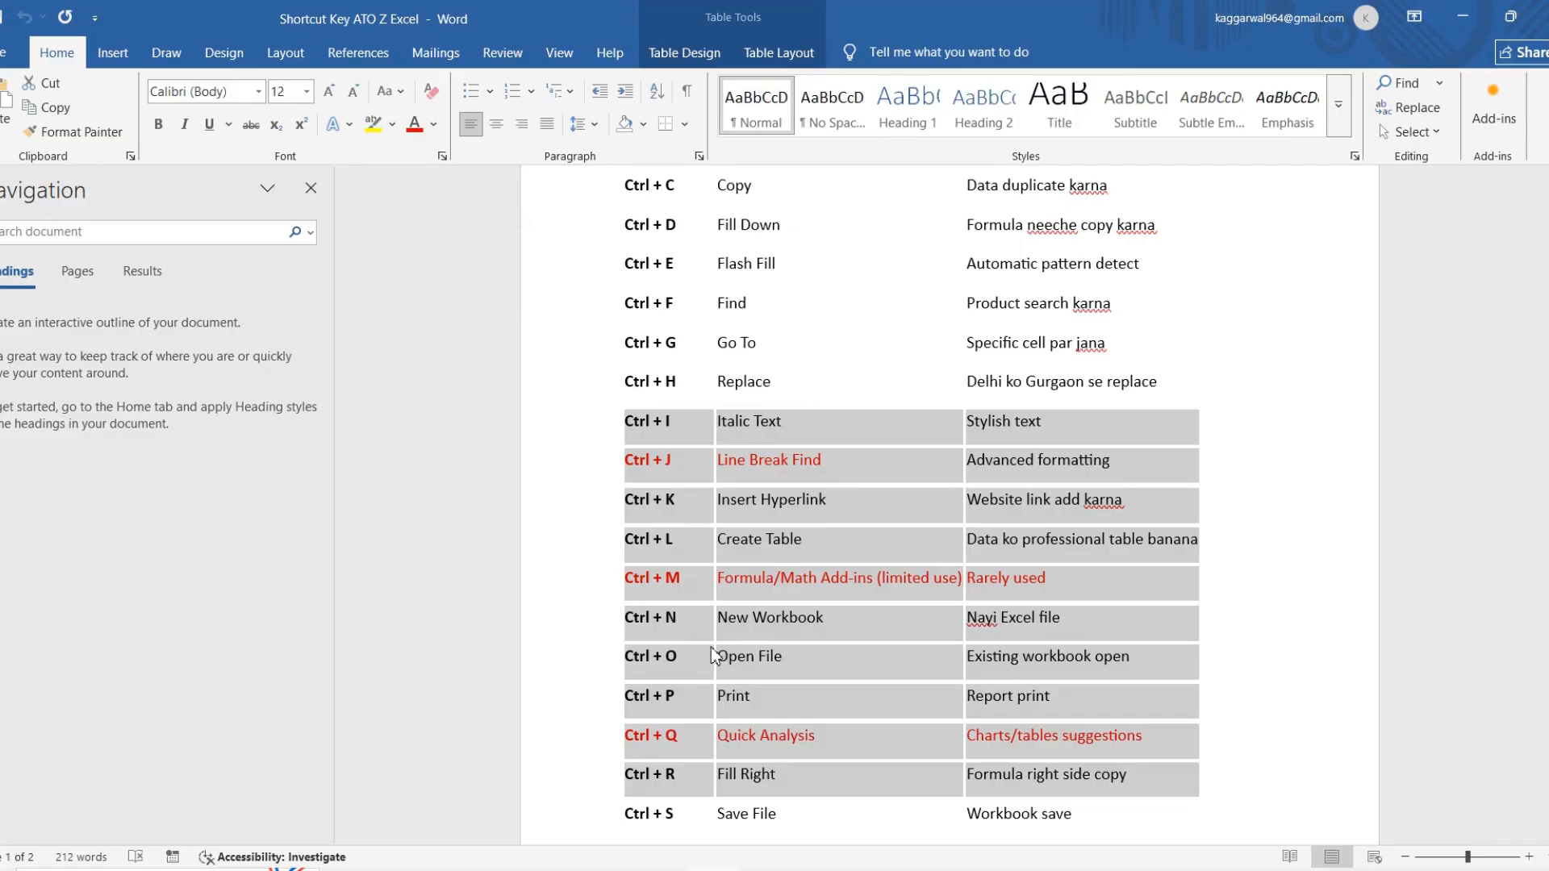
{"action": "scroll", "coordinate": [769, 473], "scroll_direction": "up", "scroll_amount": 3}
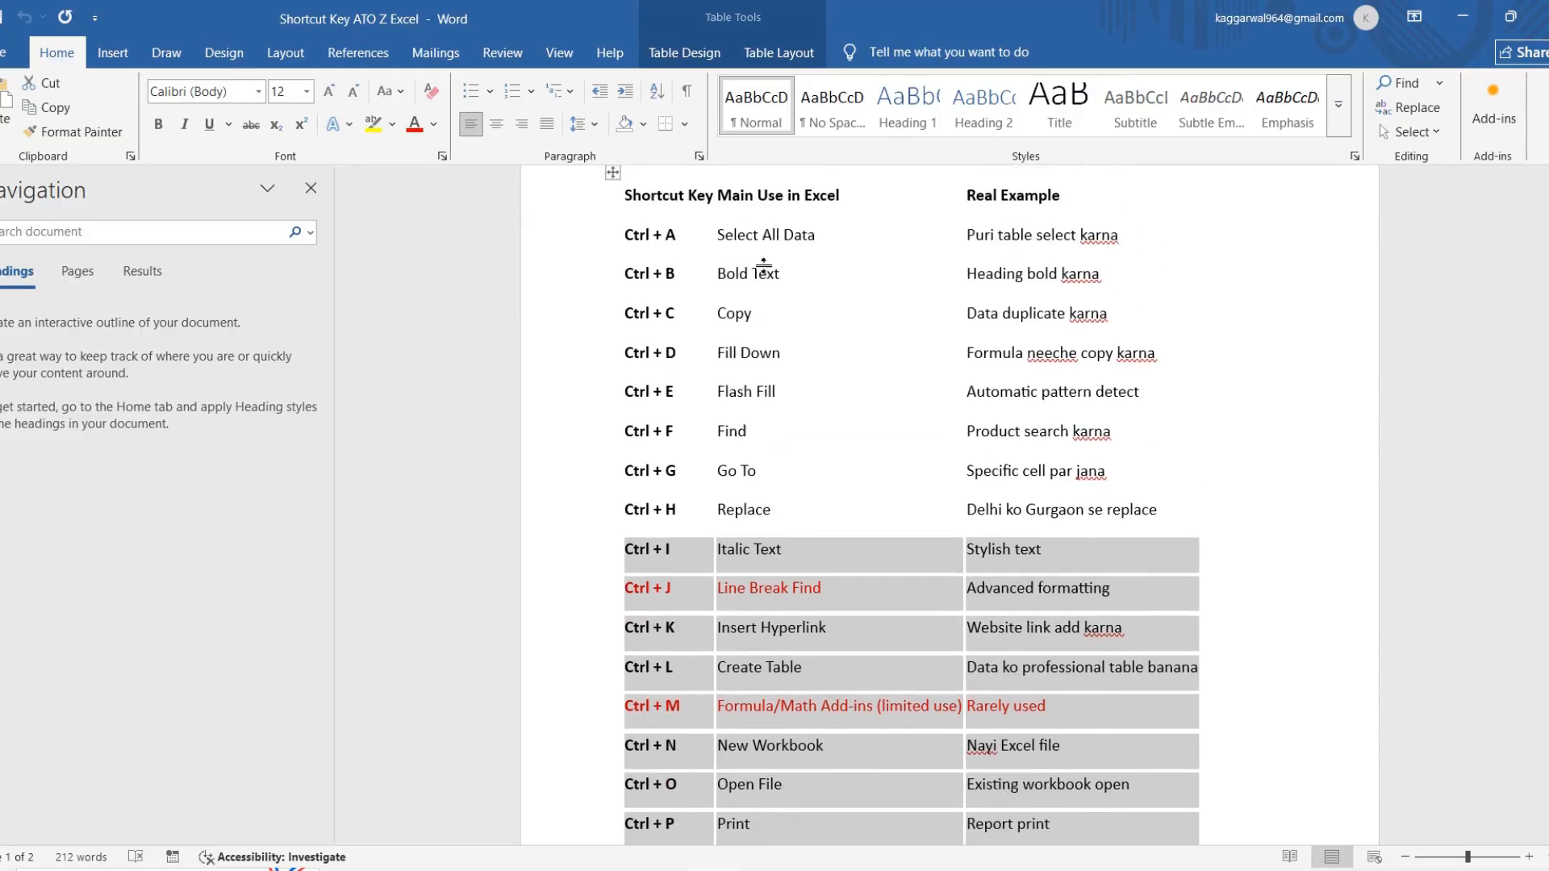
Step: Highlight the Ctrl + B row and then the Ctrl + I entry in the shortcut table, undoing any accidental table shift
{"action": "left_click_drag", "start_coordinate": [622, 278], "coordinate": [692, 282]}
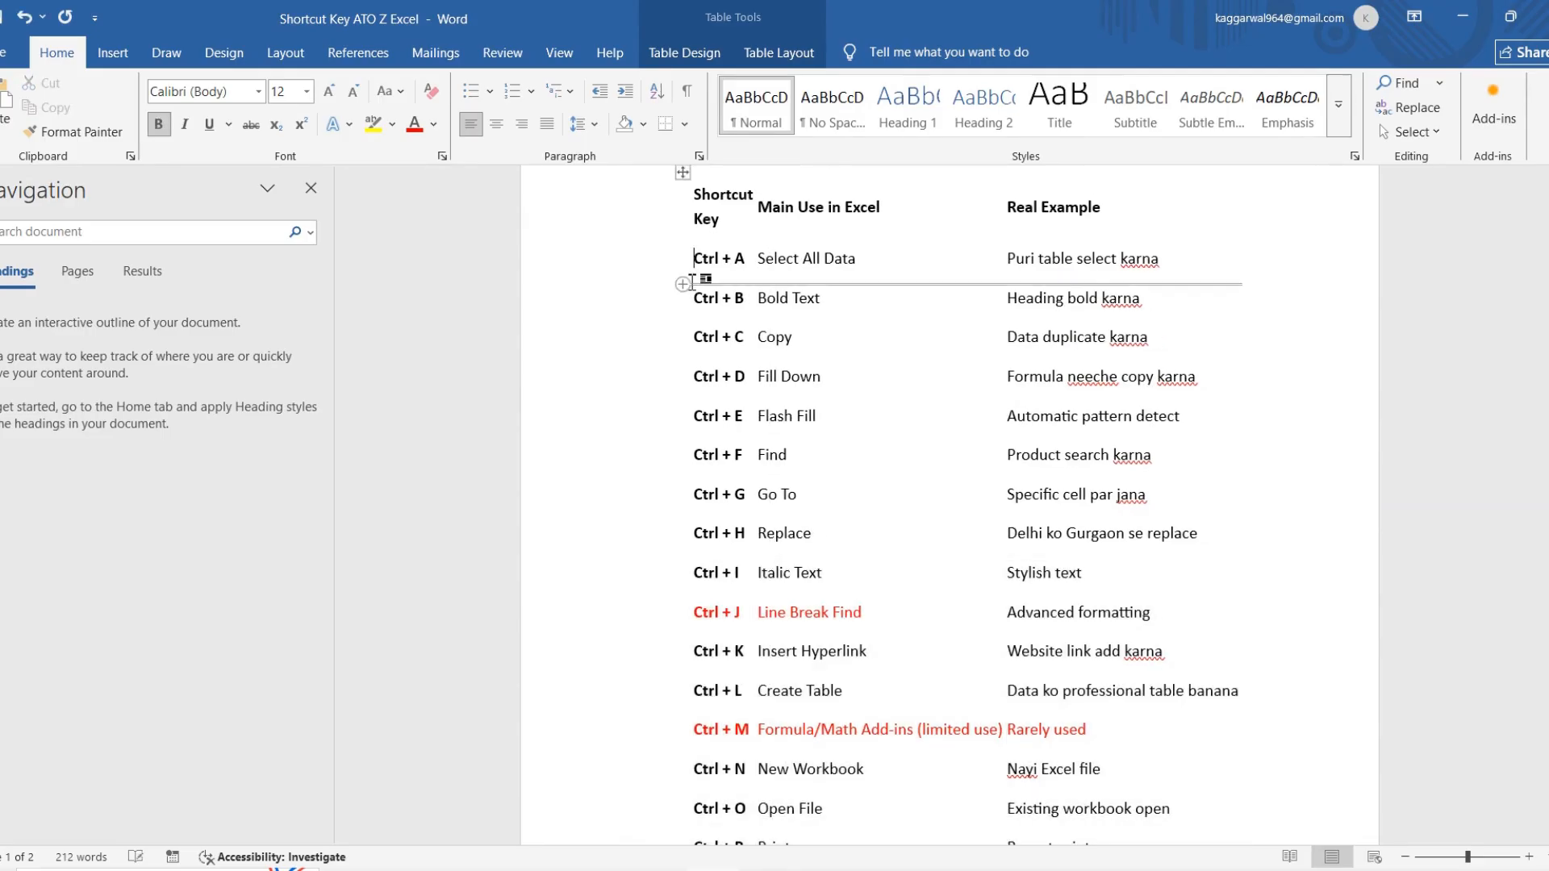
{"action": "key", "text": "ctrl+z"}
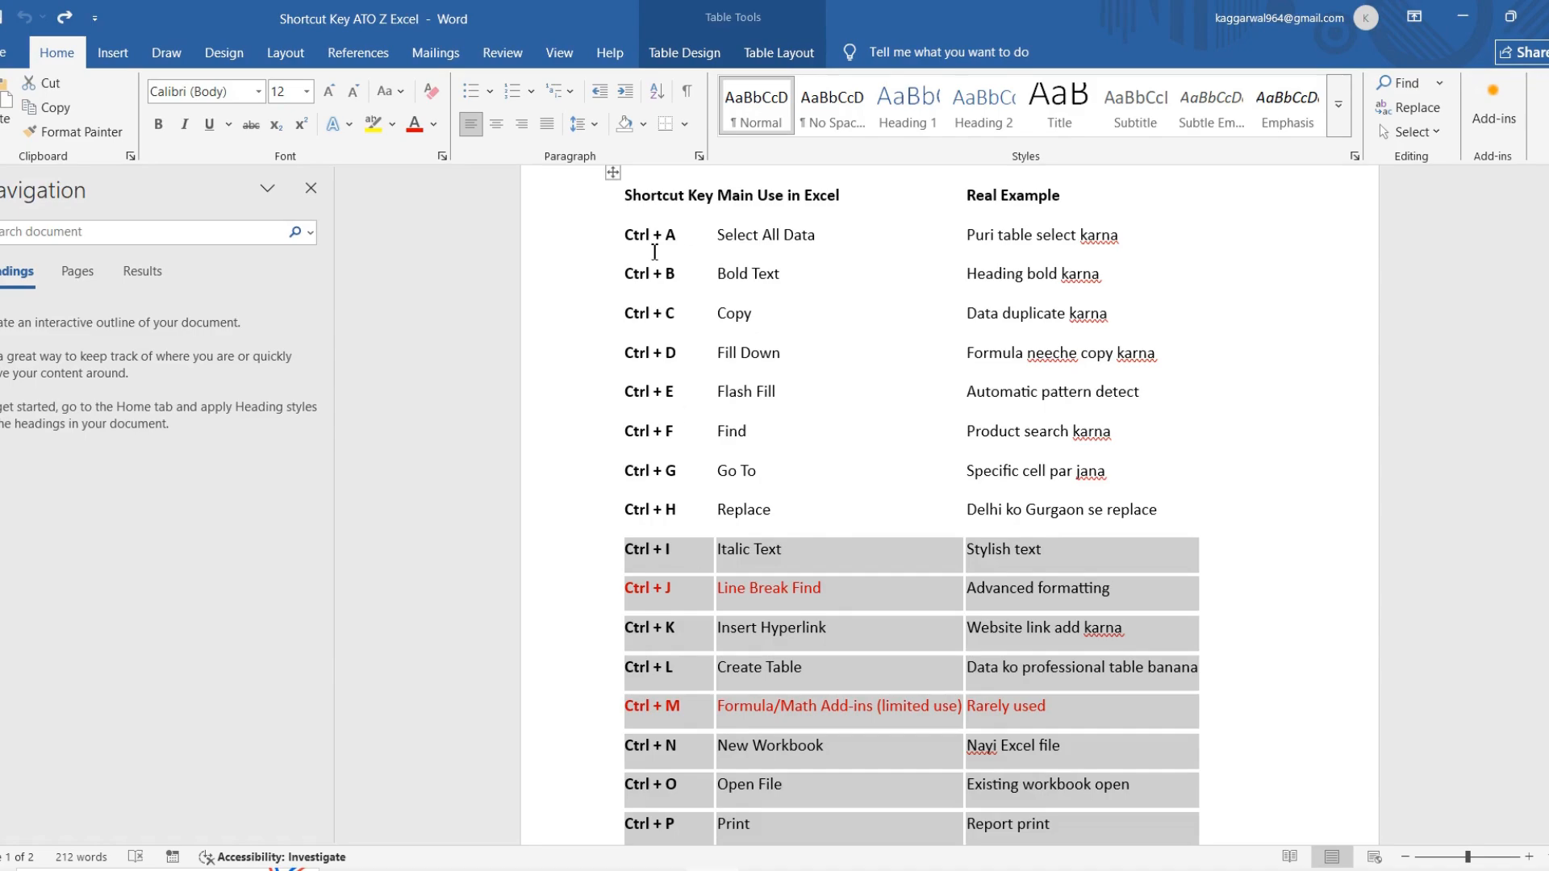
{"action": "mouse_move", "coordinate": [630, 276]}
{"action": "left_mouse_down"}
{"action": "mouse_move", "coordinate": [789, 266]}
{"action": "mouse_move", "coordinate": [1018, 293]}
{"action": "left_mouse_up"}
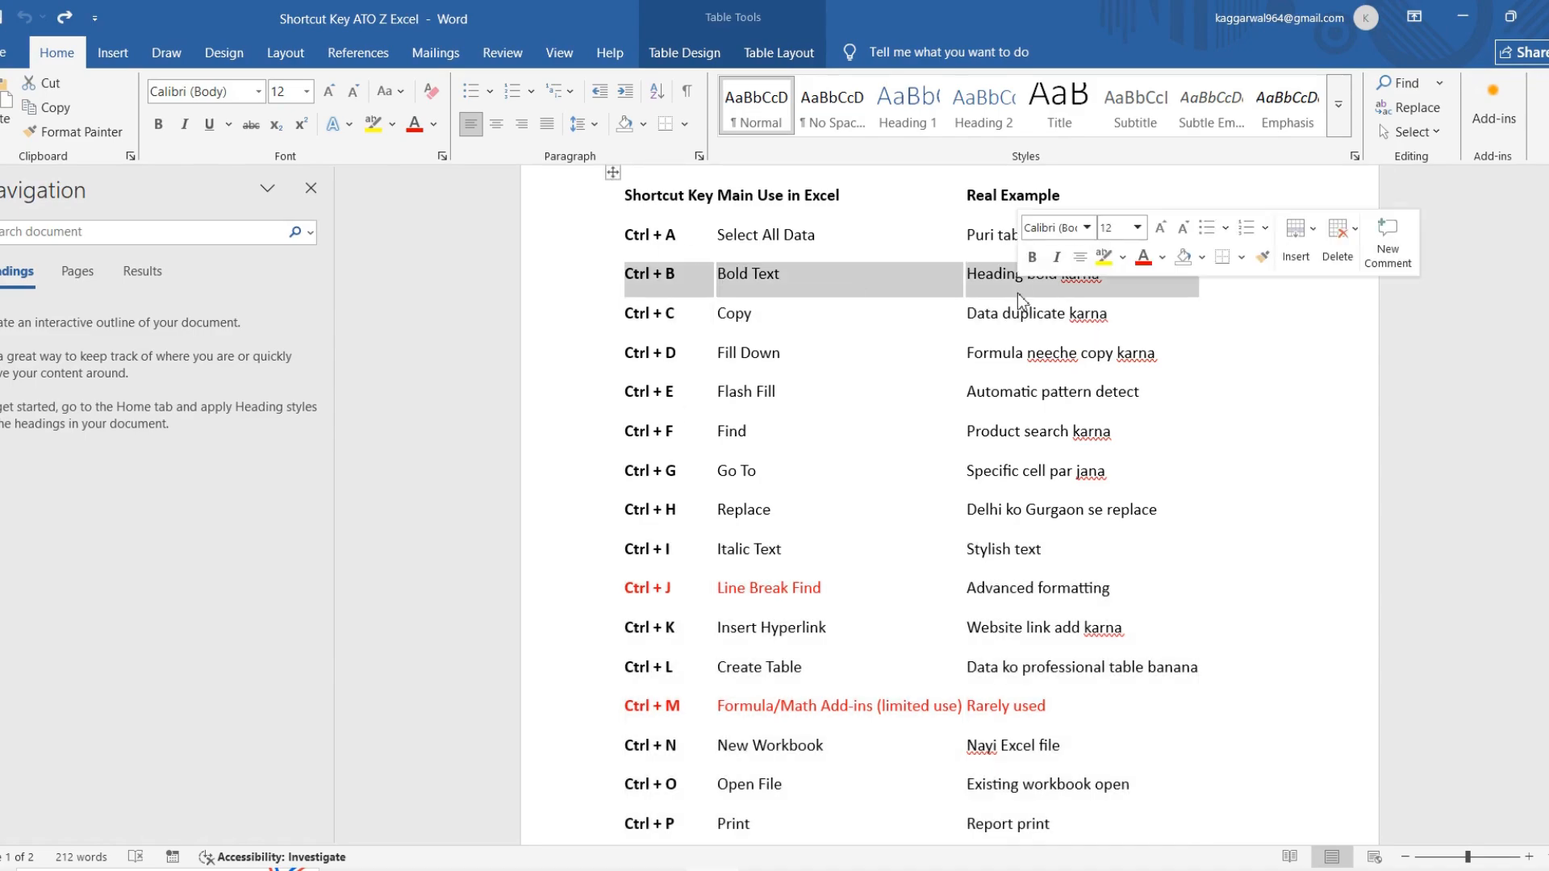
{"action": "left_click_drag", "start_coordinate": [623, 555], "coordinate": [960, 563]}
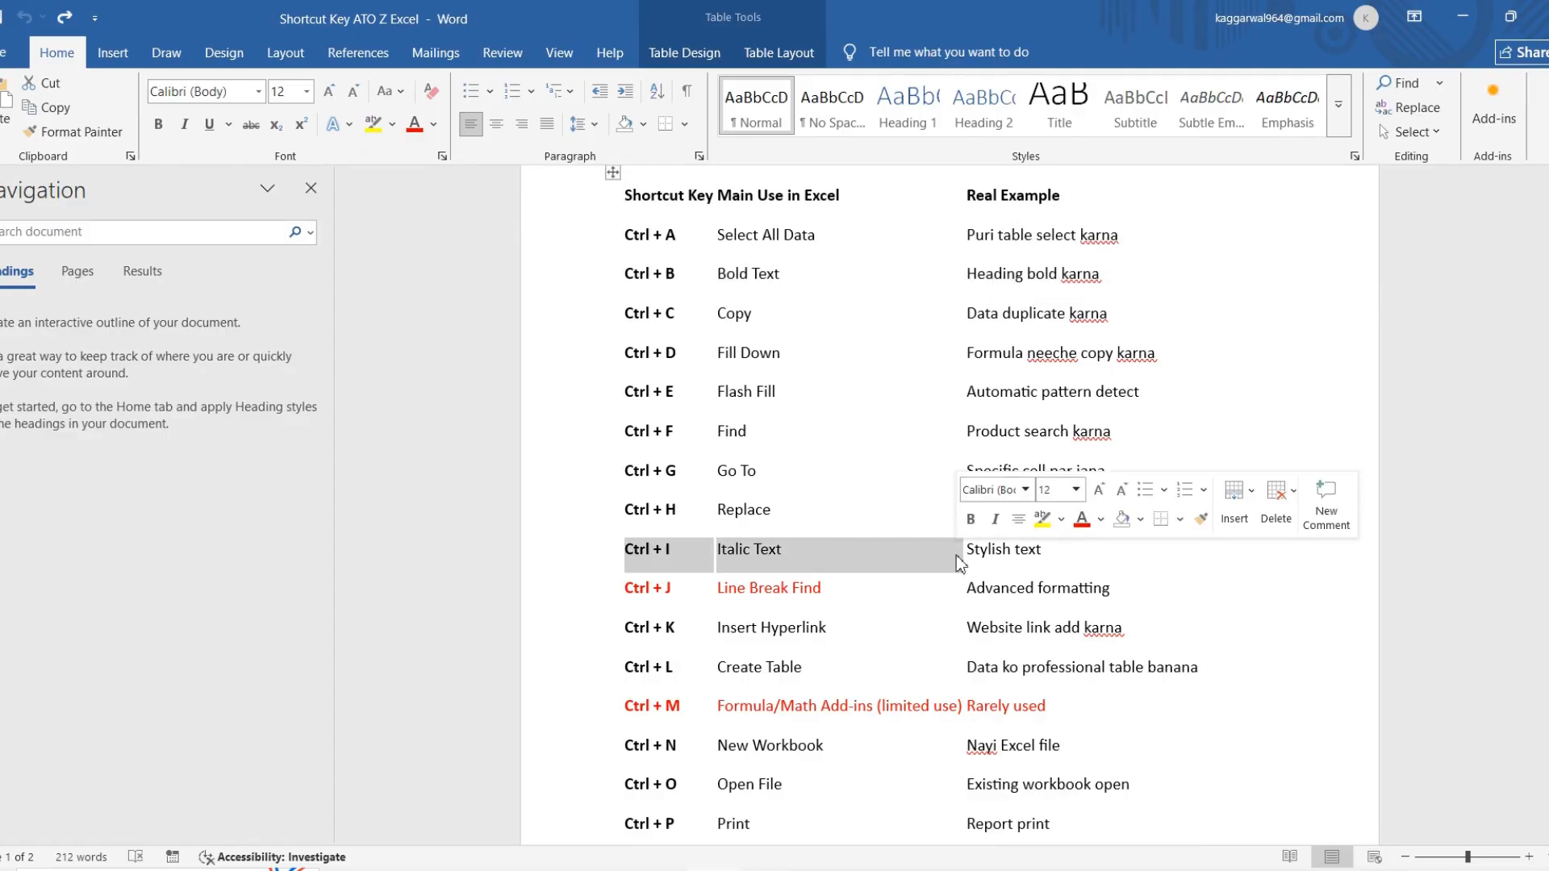
Step: Switch to the Canva whiteboard and copy its entire heading text
{"action": "left_click", "coordinate": [733, 869]}
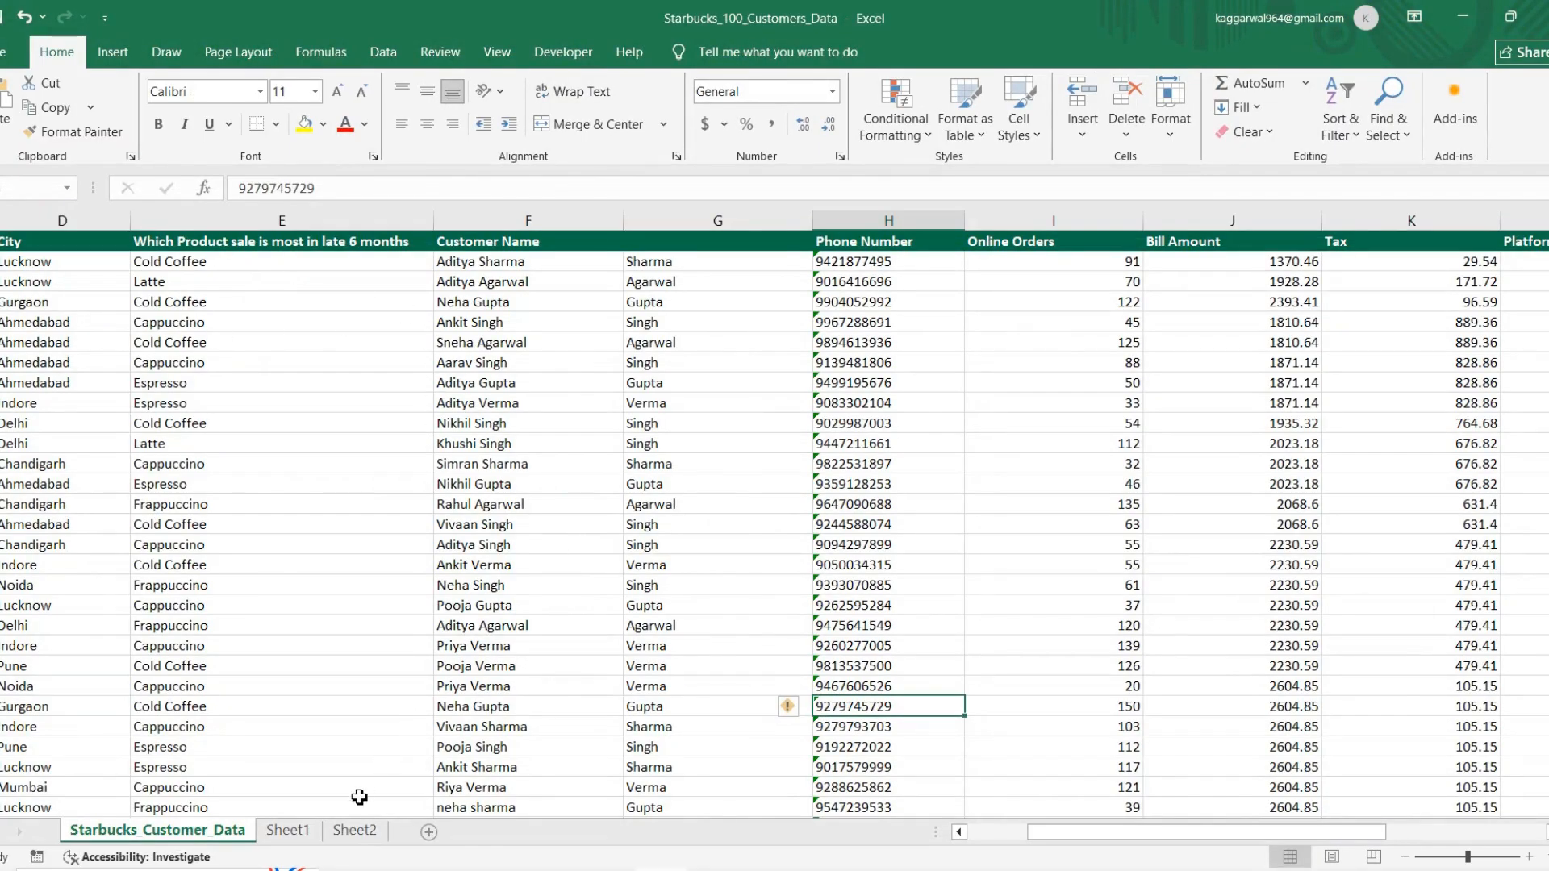
{"action": "left_click", "coordinate": [662, 869]}
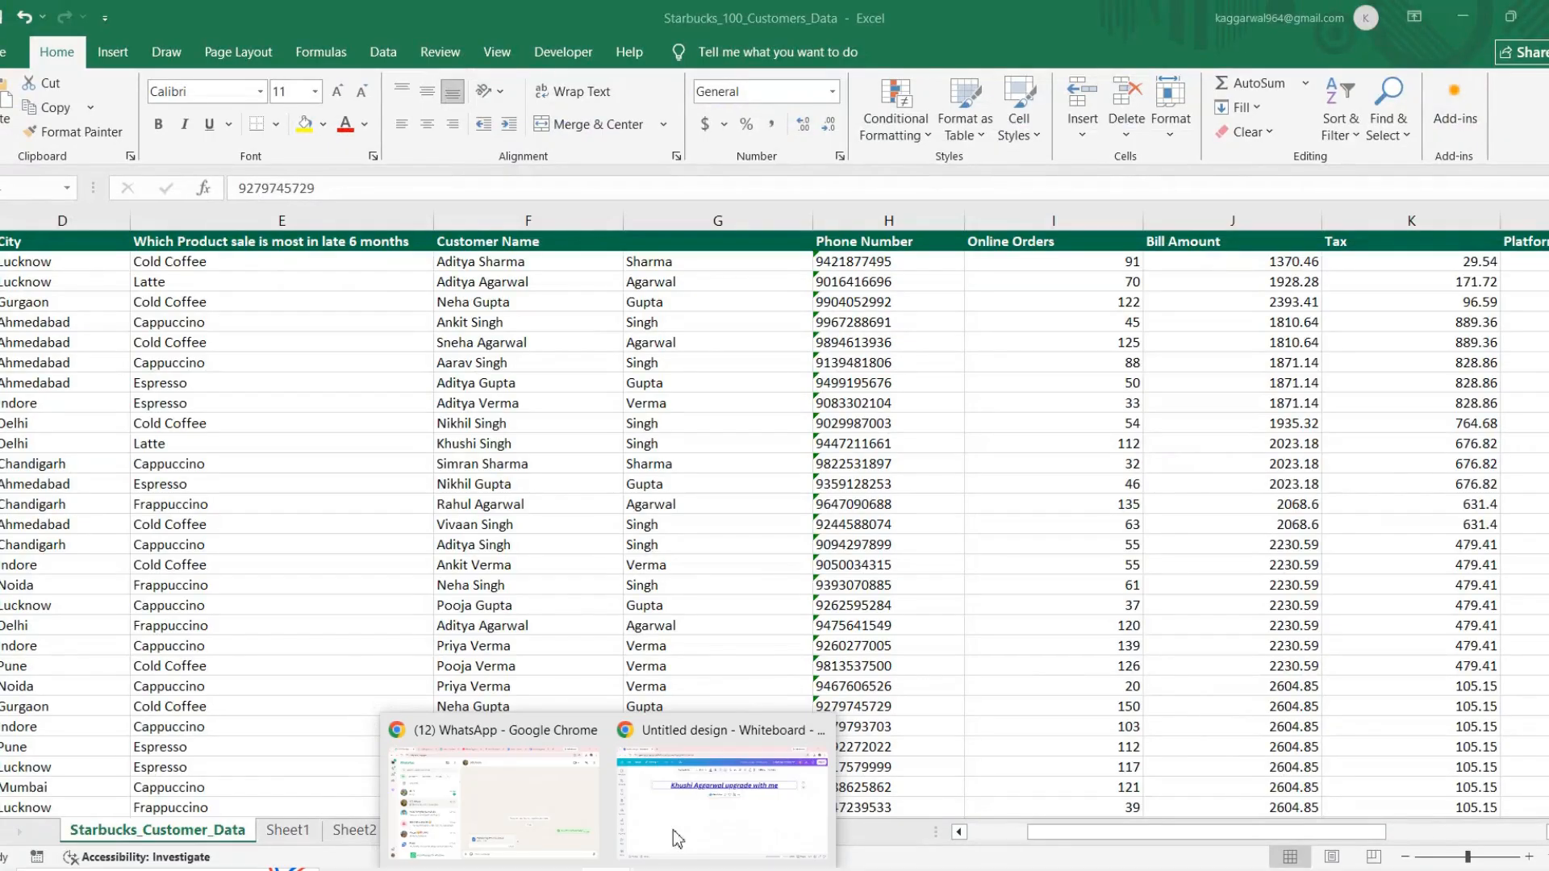
{"action": "left_click", "coordinate": [687, 801]}
{"action": "left_click_drag", "start_coordinate": [381, 292], "coordinate": [956, 324]}
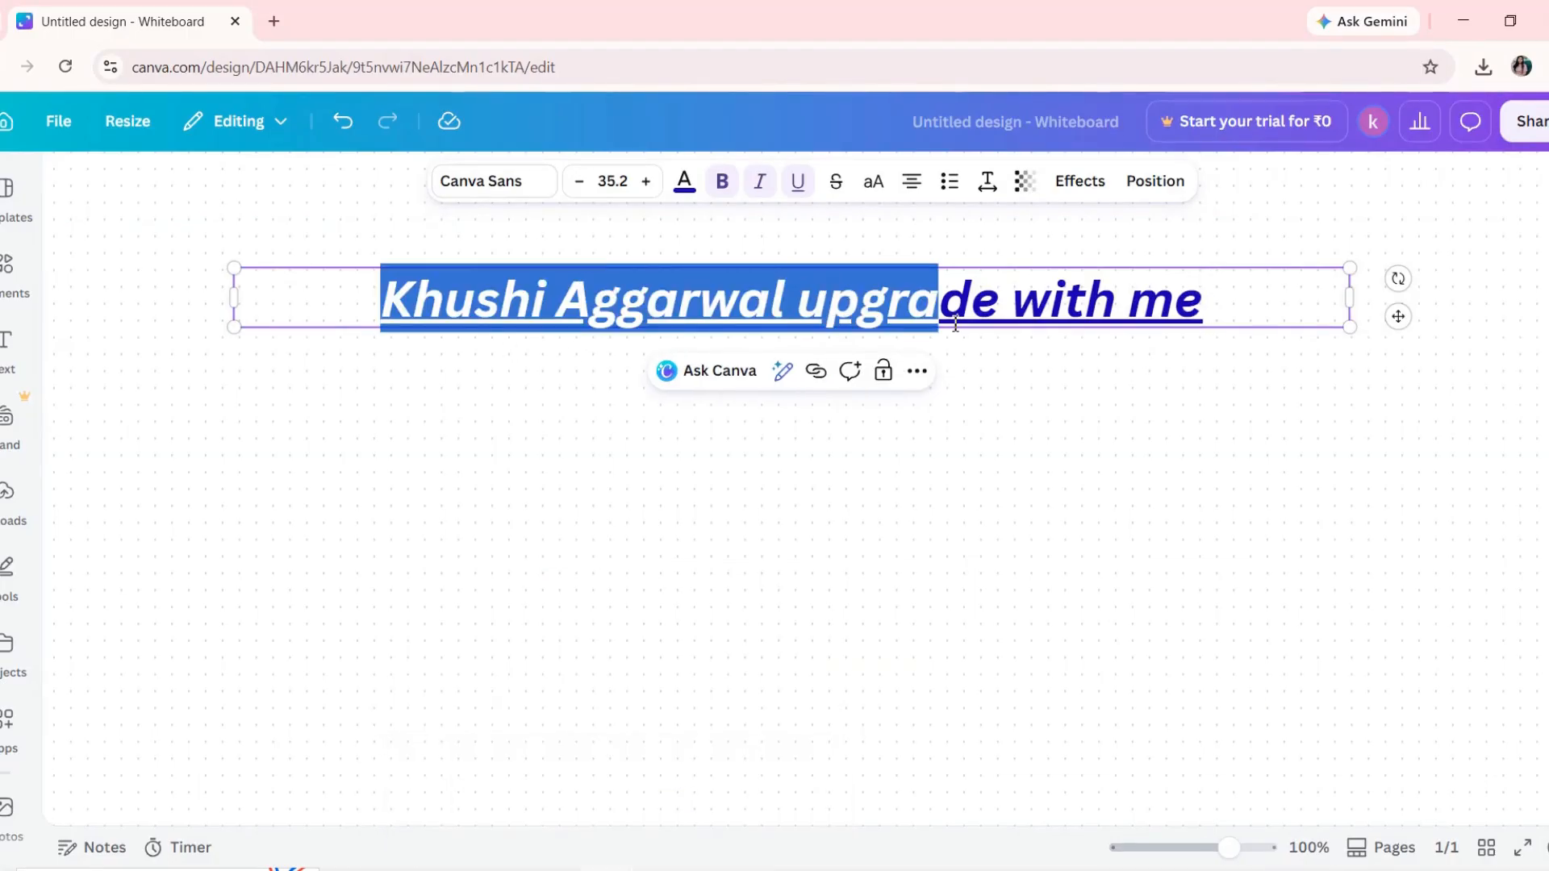
{"action": "key", "text": "shift+Right"}
{"action": "key", "text": "shift+Right"}
{"action": "key", "text": "shift+Right"}
{"action": "key", "text": "shift+Right"}
{"action": "key", "text": "shift+Right"}
{"action": "key", "text": "shift+Right"}
{"action": "key", "text": "shift+Right"}
{"action": "key", "text": "shift+Right"}
{"action": "key", "text": "shift+Right"}
{"action": "key", "text": "shift+Right"}
{"action": "key", "text": "ctrl+c"}
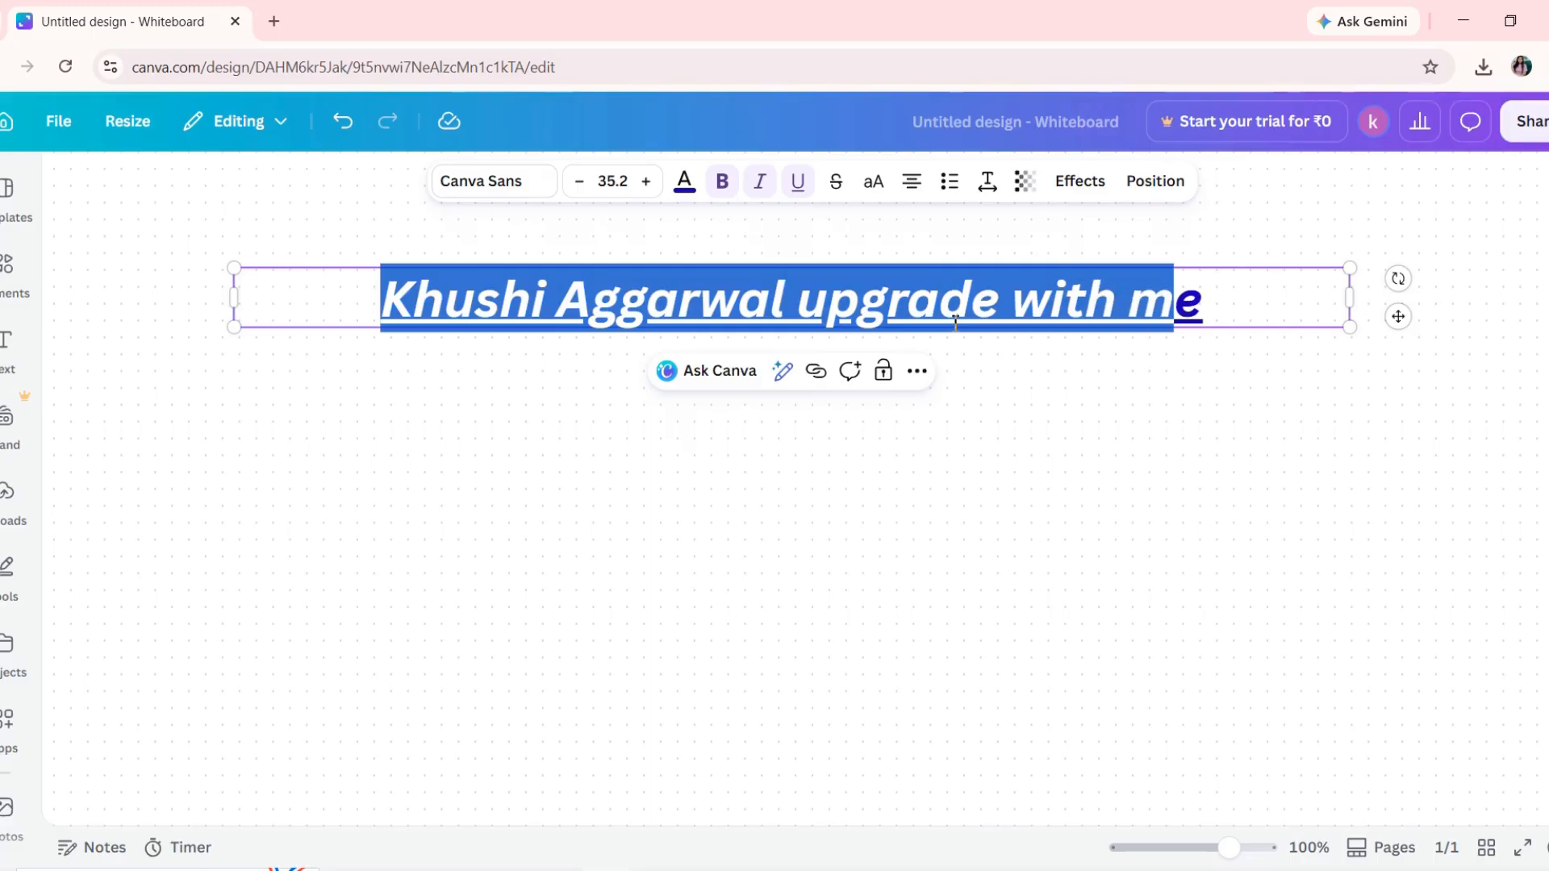
Step: Switch to Excel, paste the copied heading into cell A1 of a new worksheet and widen column A to fit it
{"action": "key", "text": "alt+Tab"}
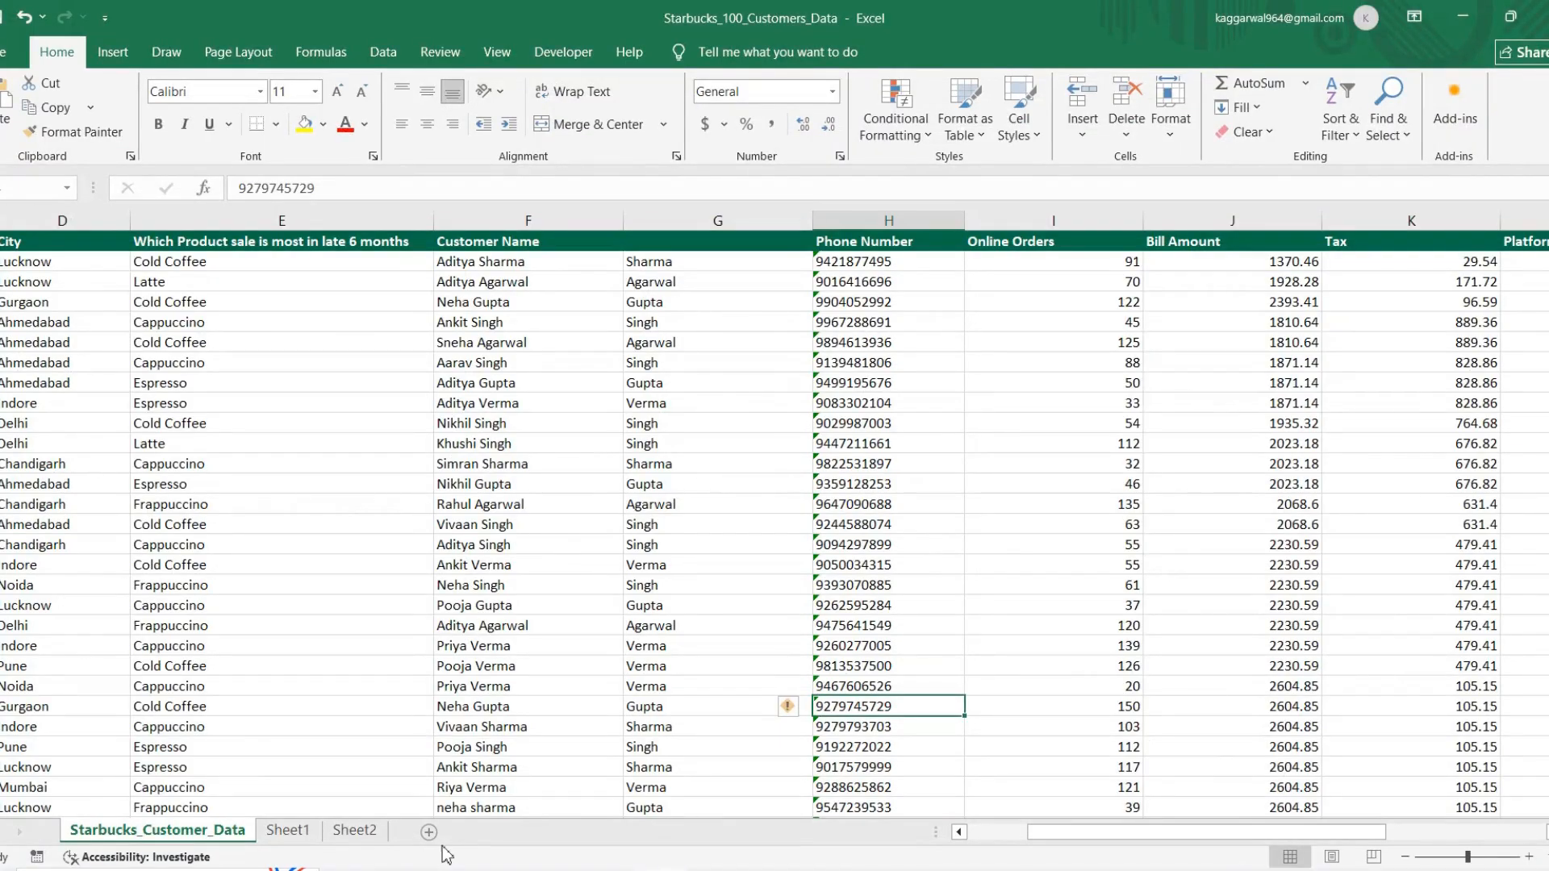
{"action": "left_click", "coordinate": [428, 832]}
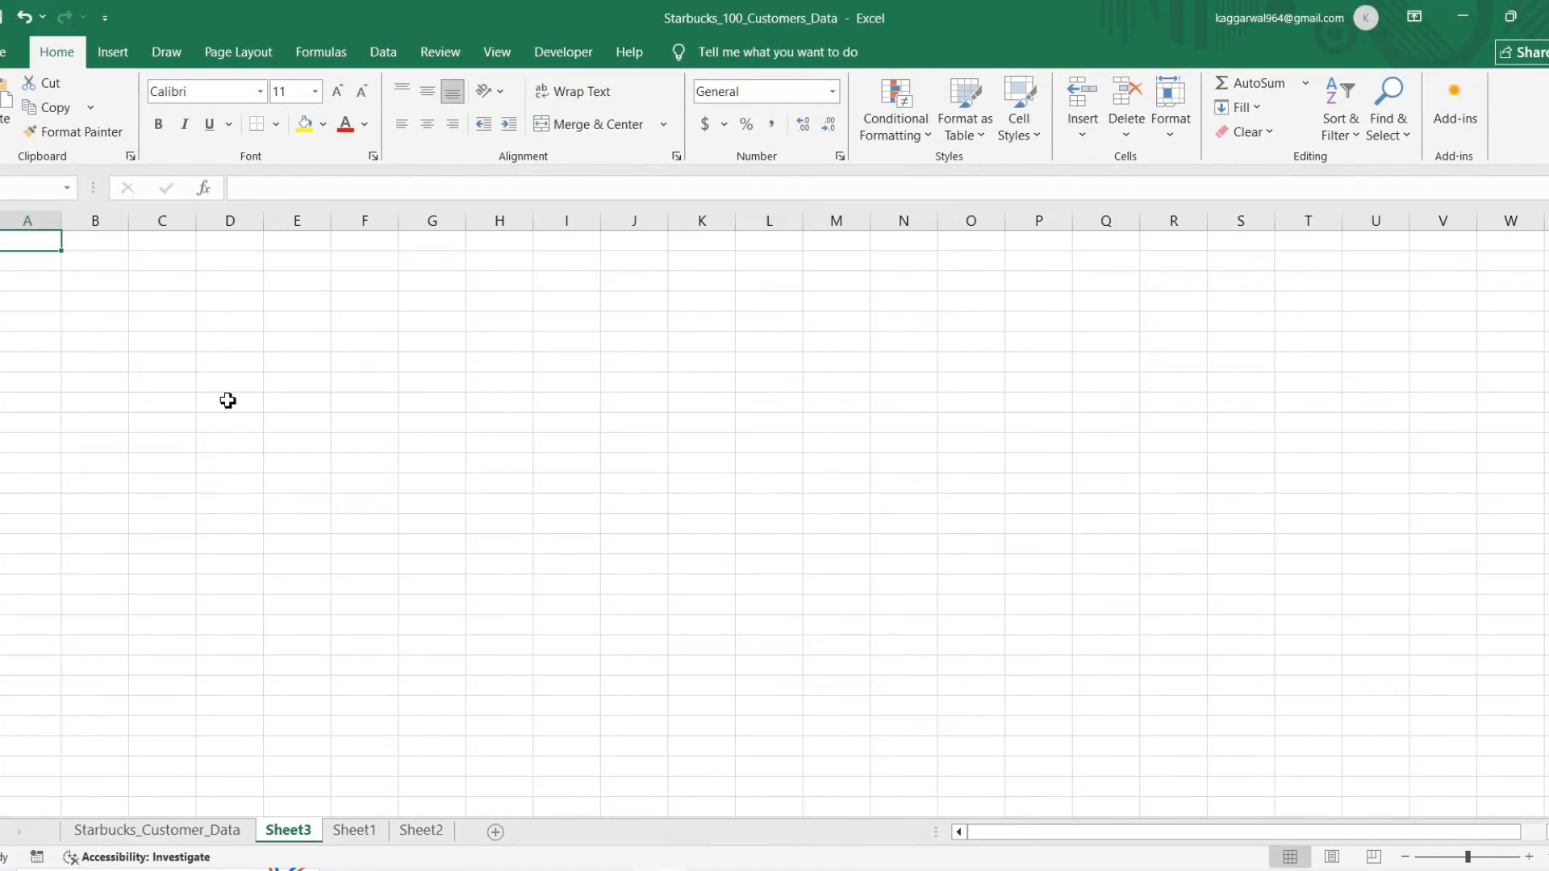
{"action": "key", "text": "ctrl+v"}
{"action": "left_click_drag", "start_coordinate": [62, 219], "coordinate": [252, 251]}
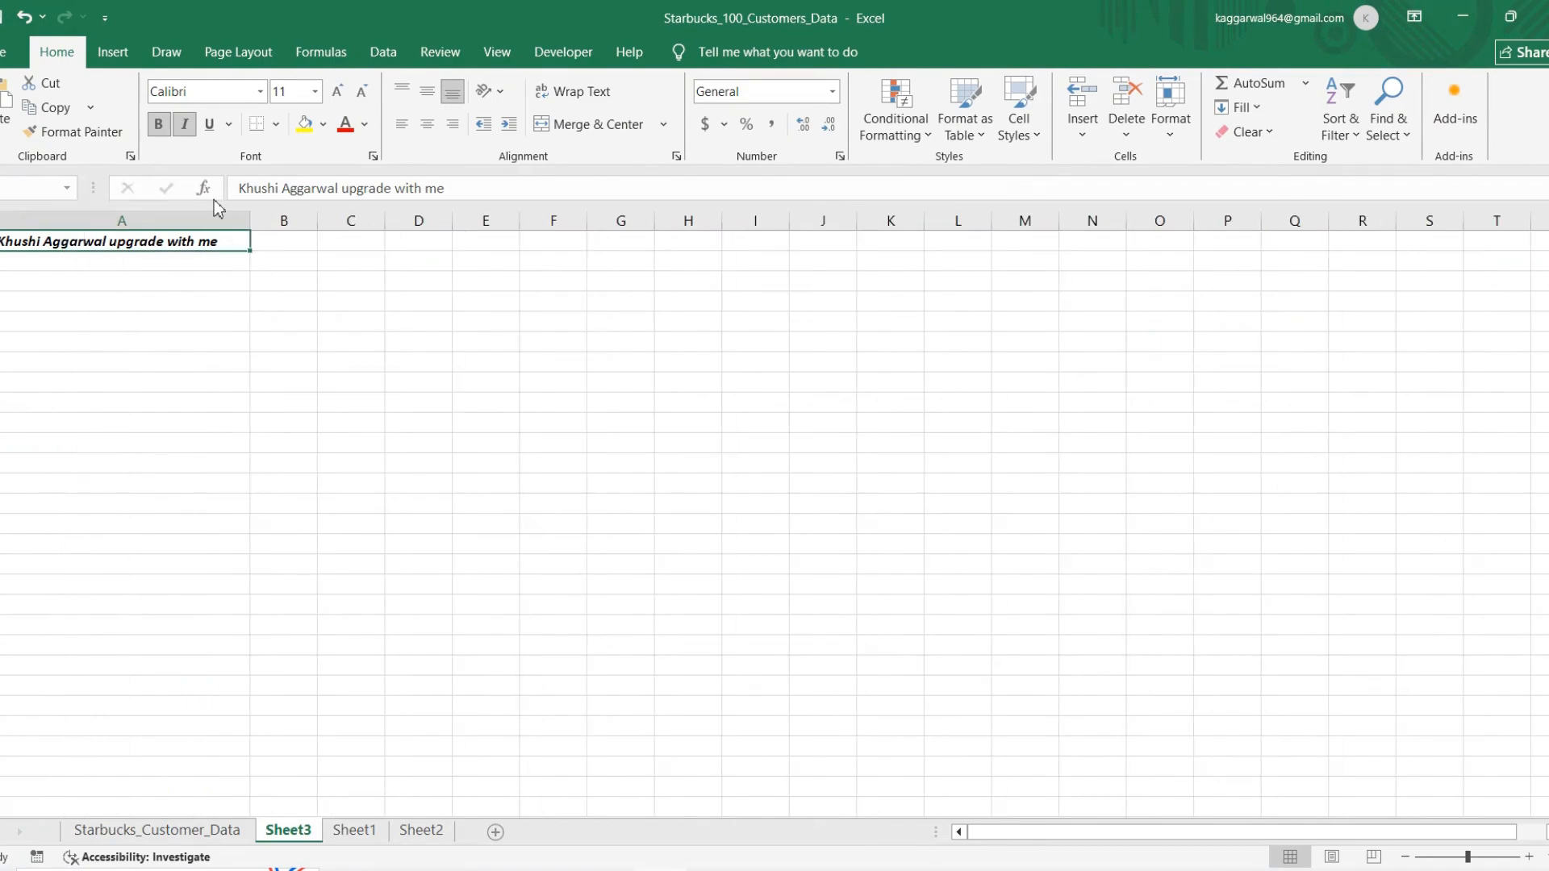
Step: Remove the bold and italic formatting from the heading in cell A1
{"action": "left_click", "coordinate": [169, 134]}
{"action": "key", "text": "ctrl+i"}
{"action": "left_click", "coordinate": [234, 383]}
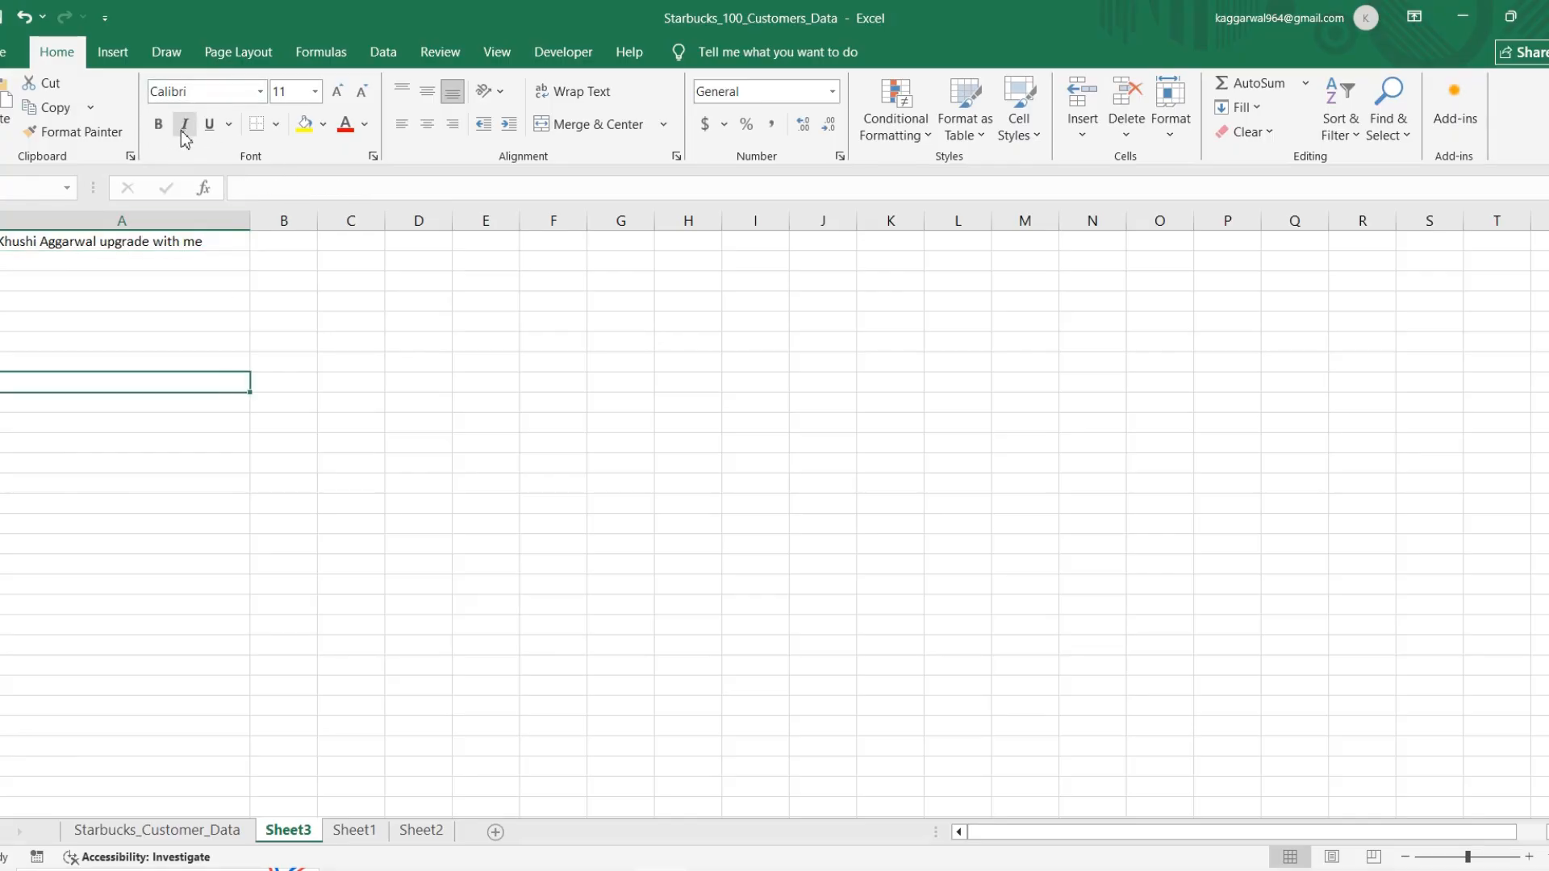
Step: Set the font size of the heading in A1 to 26 and widen column A to fit the enlarged text
{"action": "left_click", "coordinate": [121, 246]}
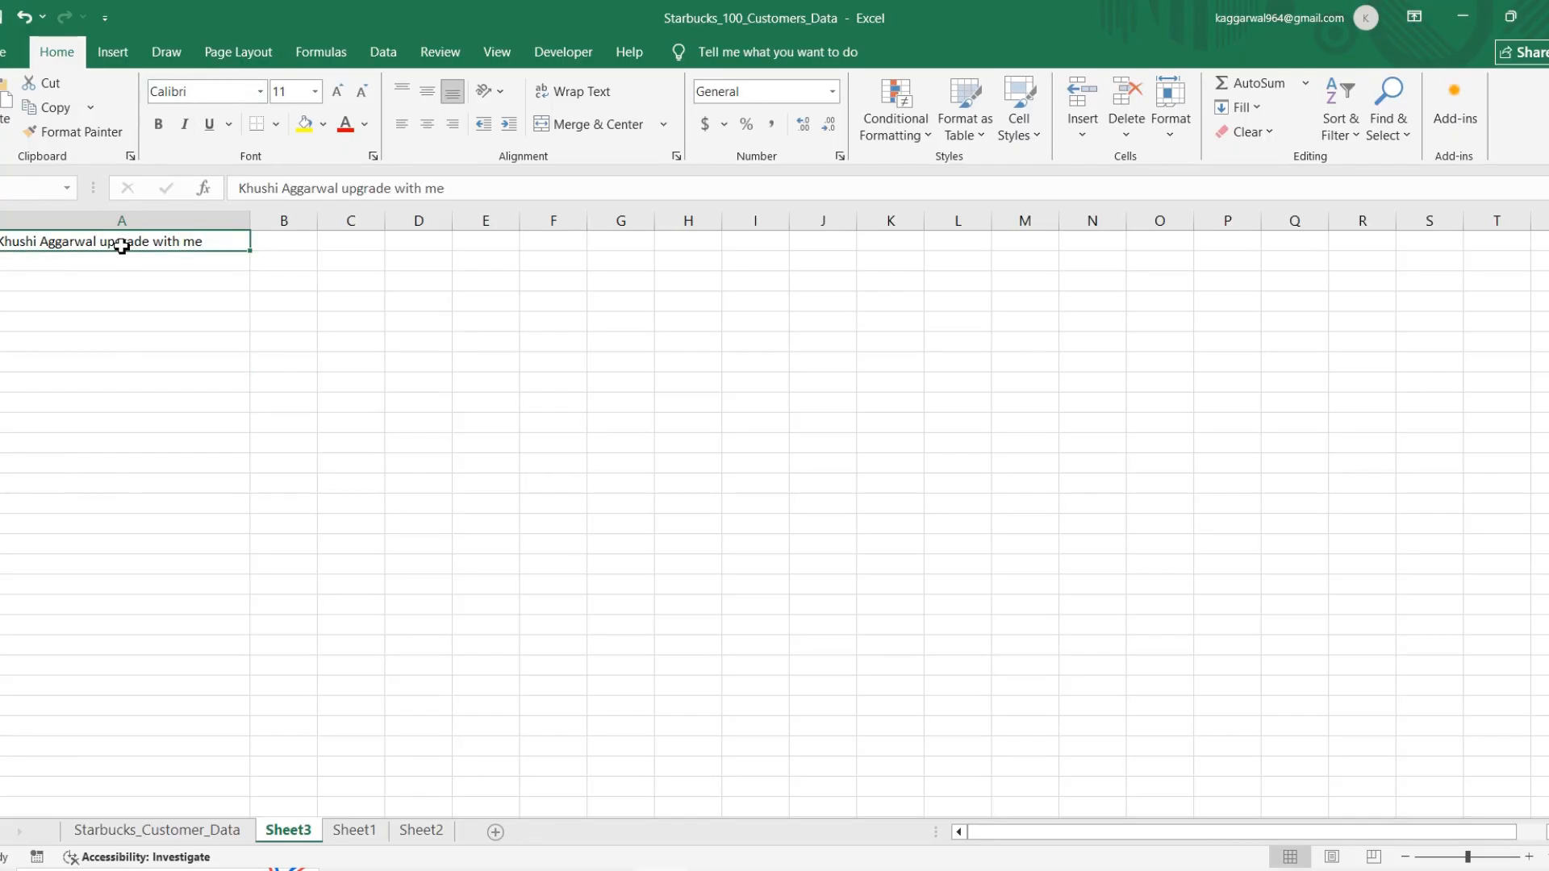
{"action": "left_click", "coordinate": [314, 91]}
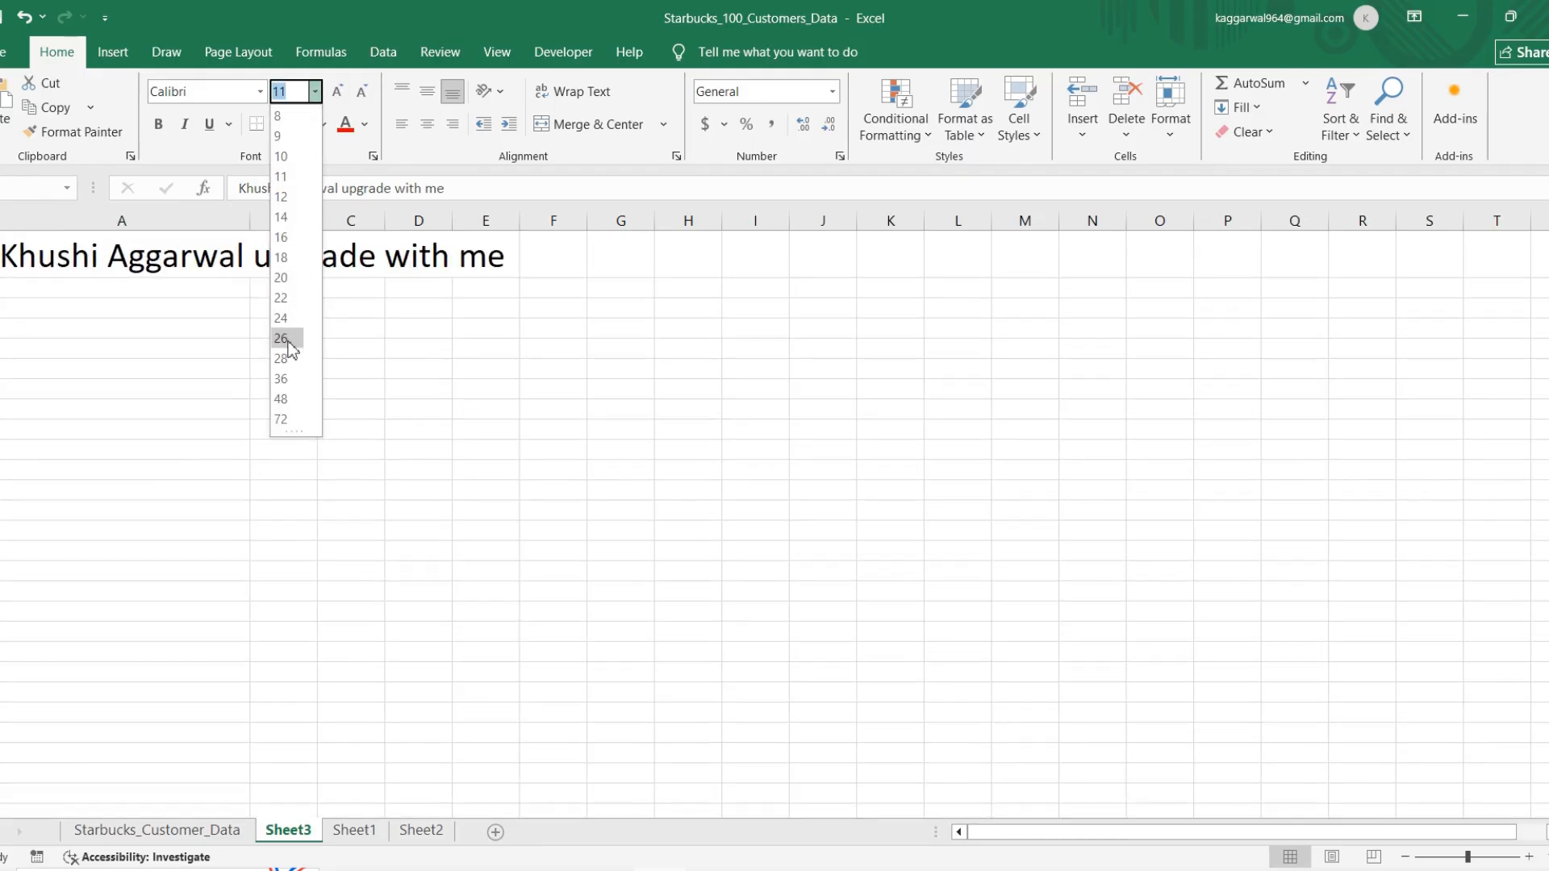
{"action": "left_click", "coordinate": [289, 339]}
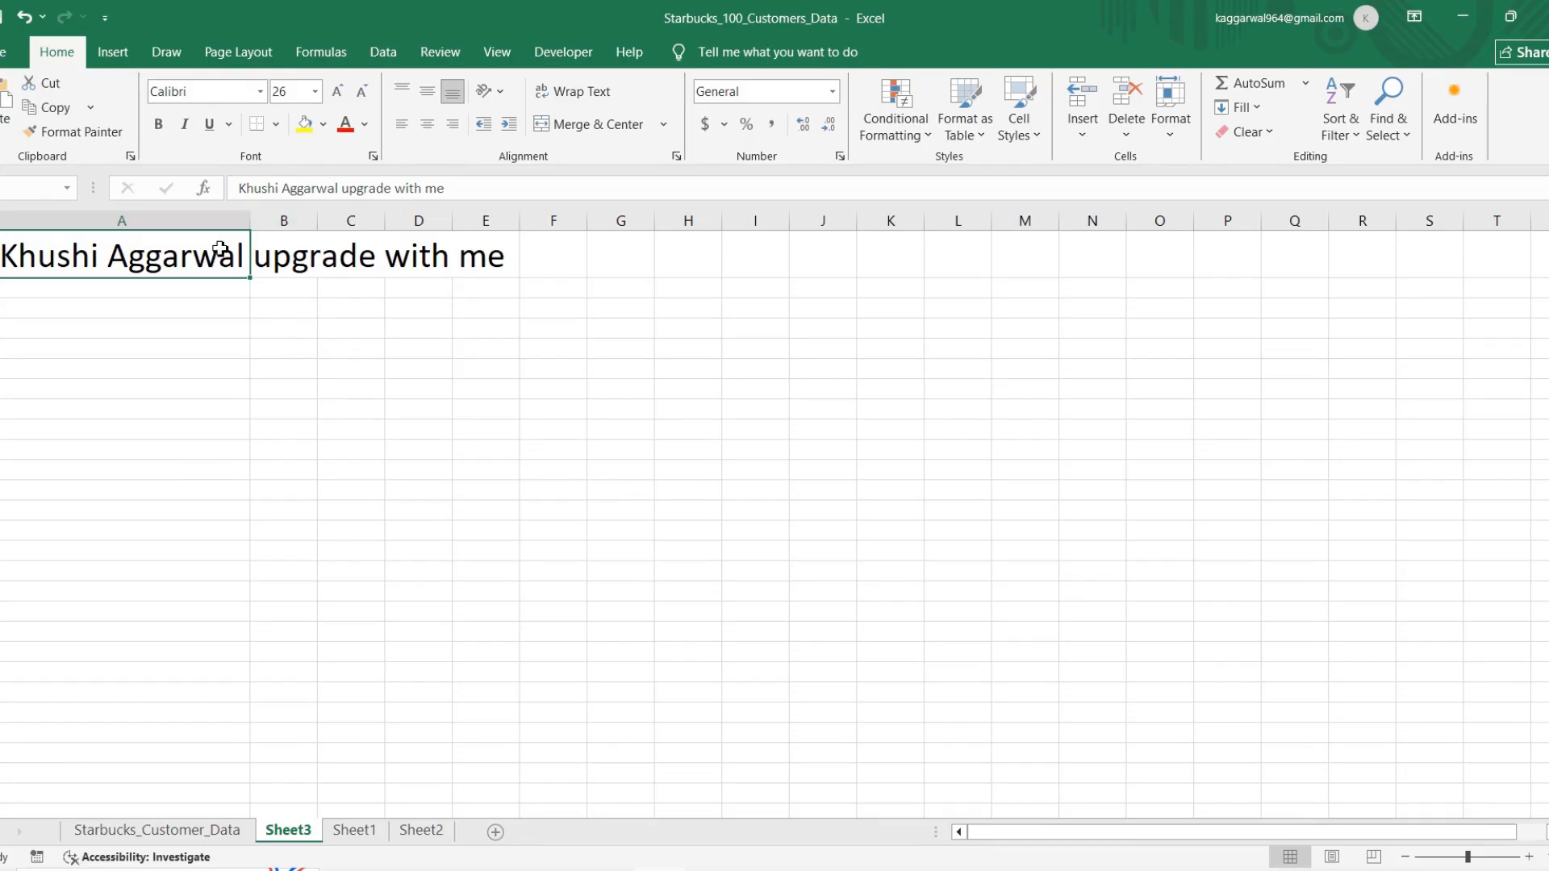
{"action": "left_click_drag", "start_coordinate": [252, 226], "coordinate": [723, 218]}
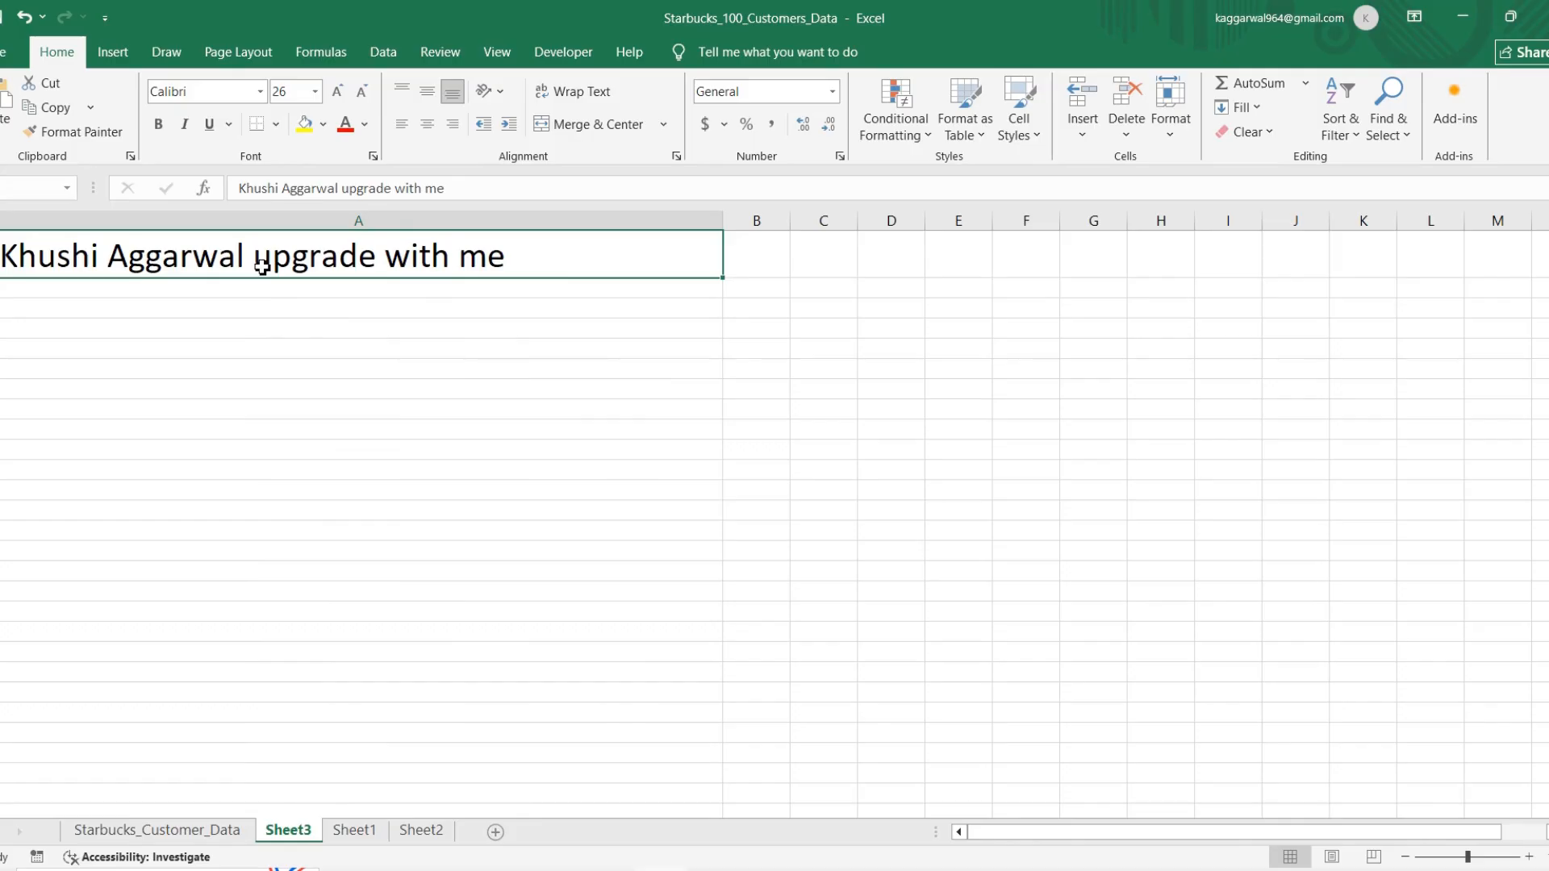
Step: Make the heading in cell A1 bold and italic
{"action": "key", "text": "ctrl+b"}
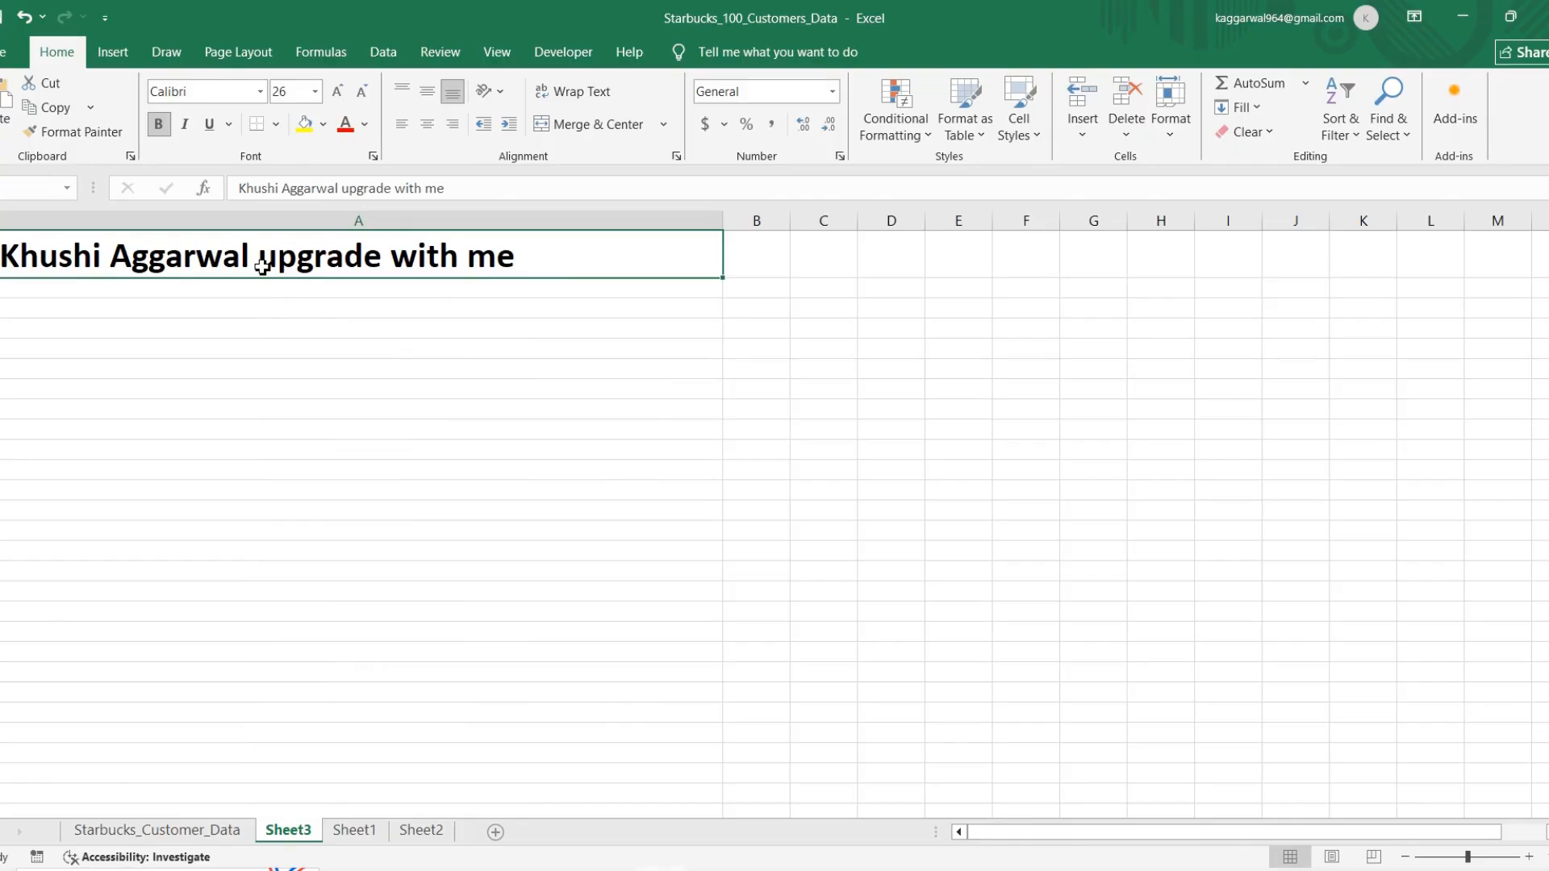
{"action": "key", "text": "ctrl+i"}
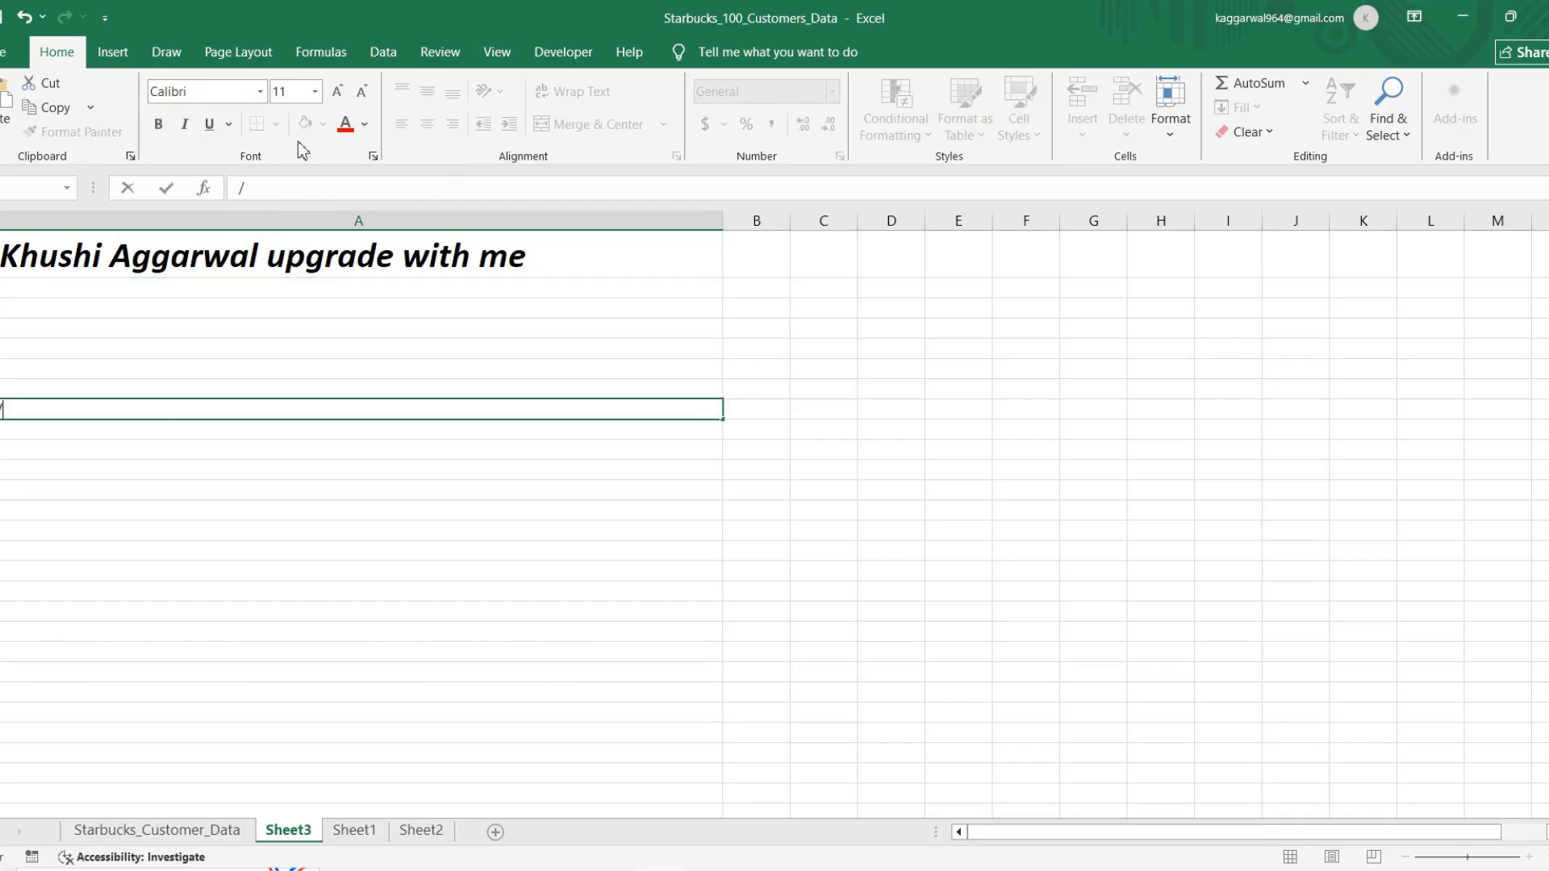
{"action": "key", "text": "Return"}
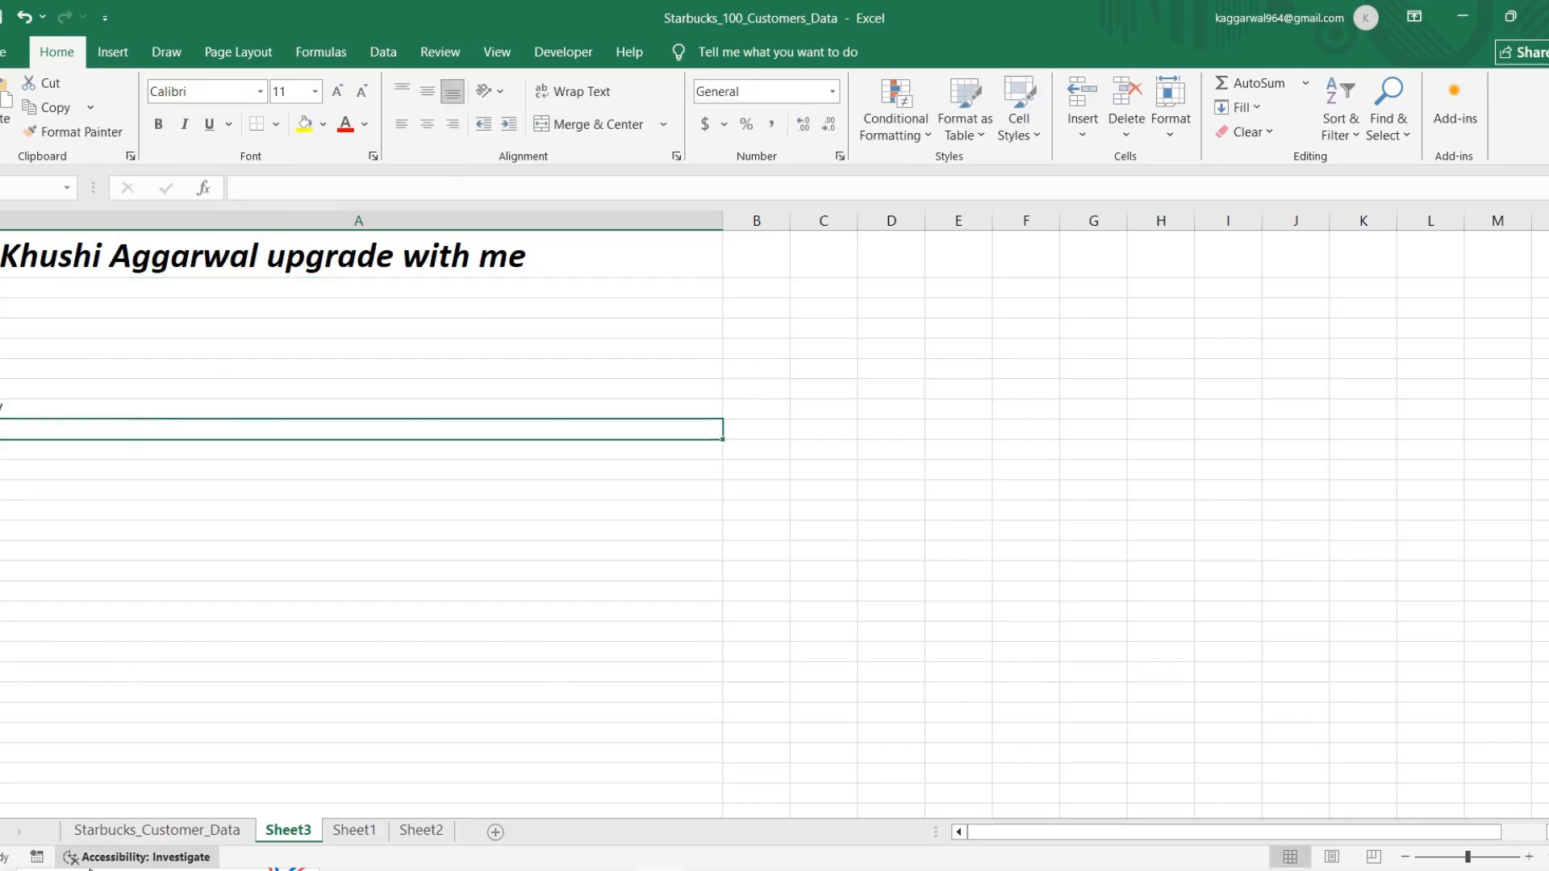
Step: Check the shortcut list in Word, and enter the header "Bill" in cell G1 of the Starbucks_Customer_Data sheet
{"action": "left_click", "coordinate": [153, 835]}
{"action": "key", "text": "alt+Tab"}
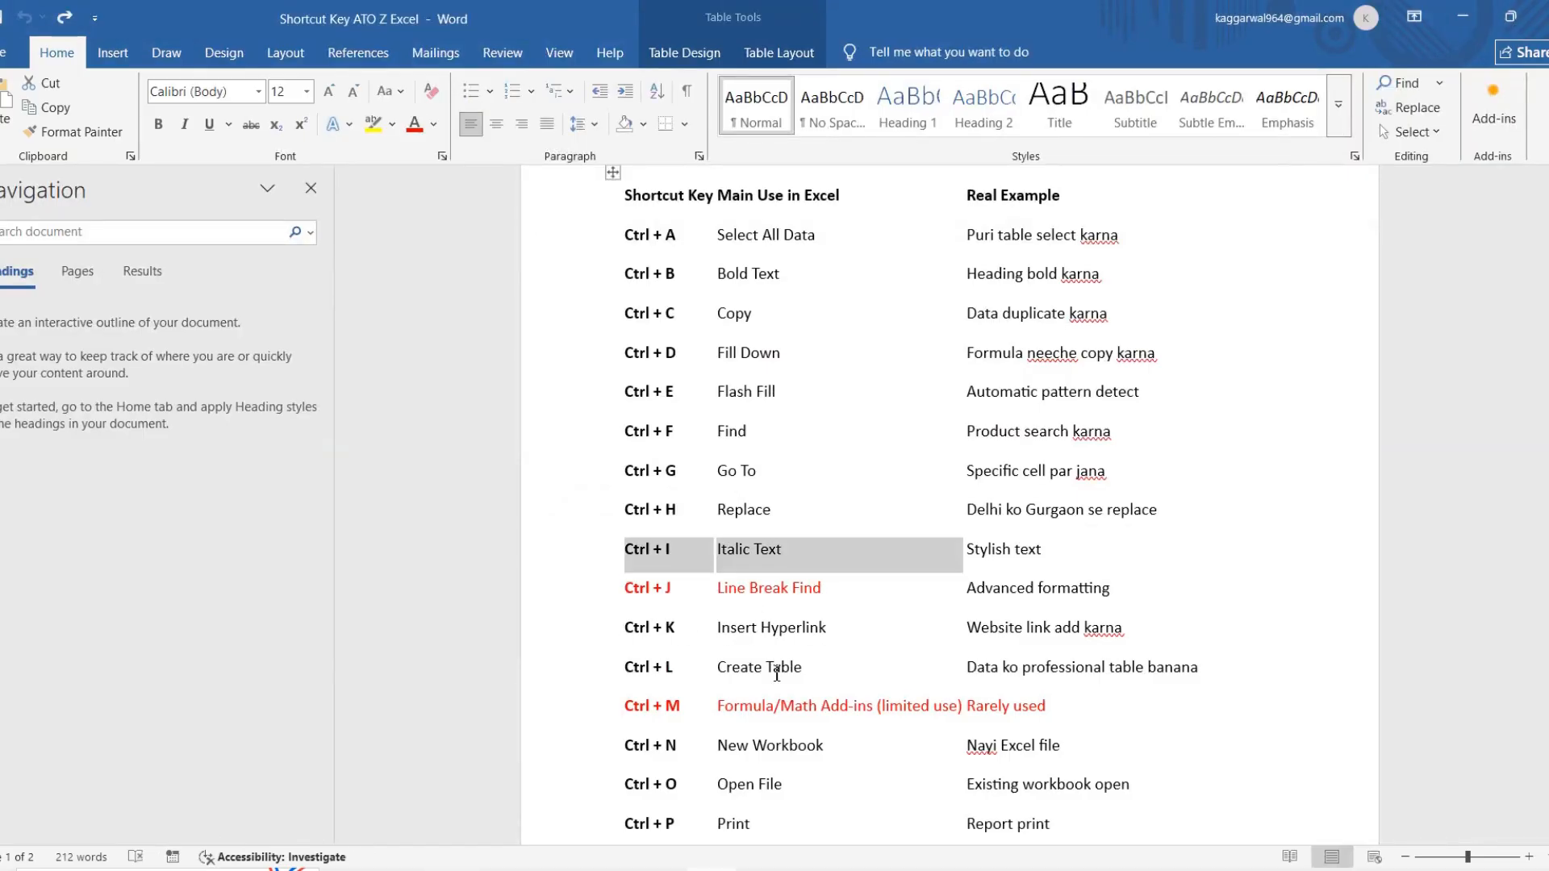
{"action": "key", "text": "alt+Tab"}
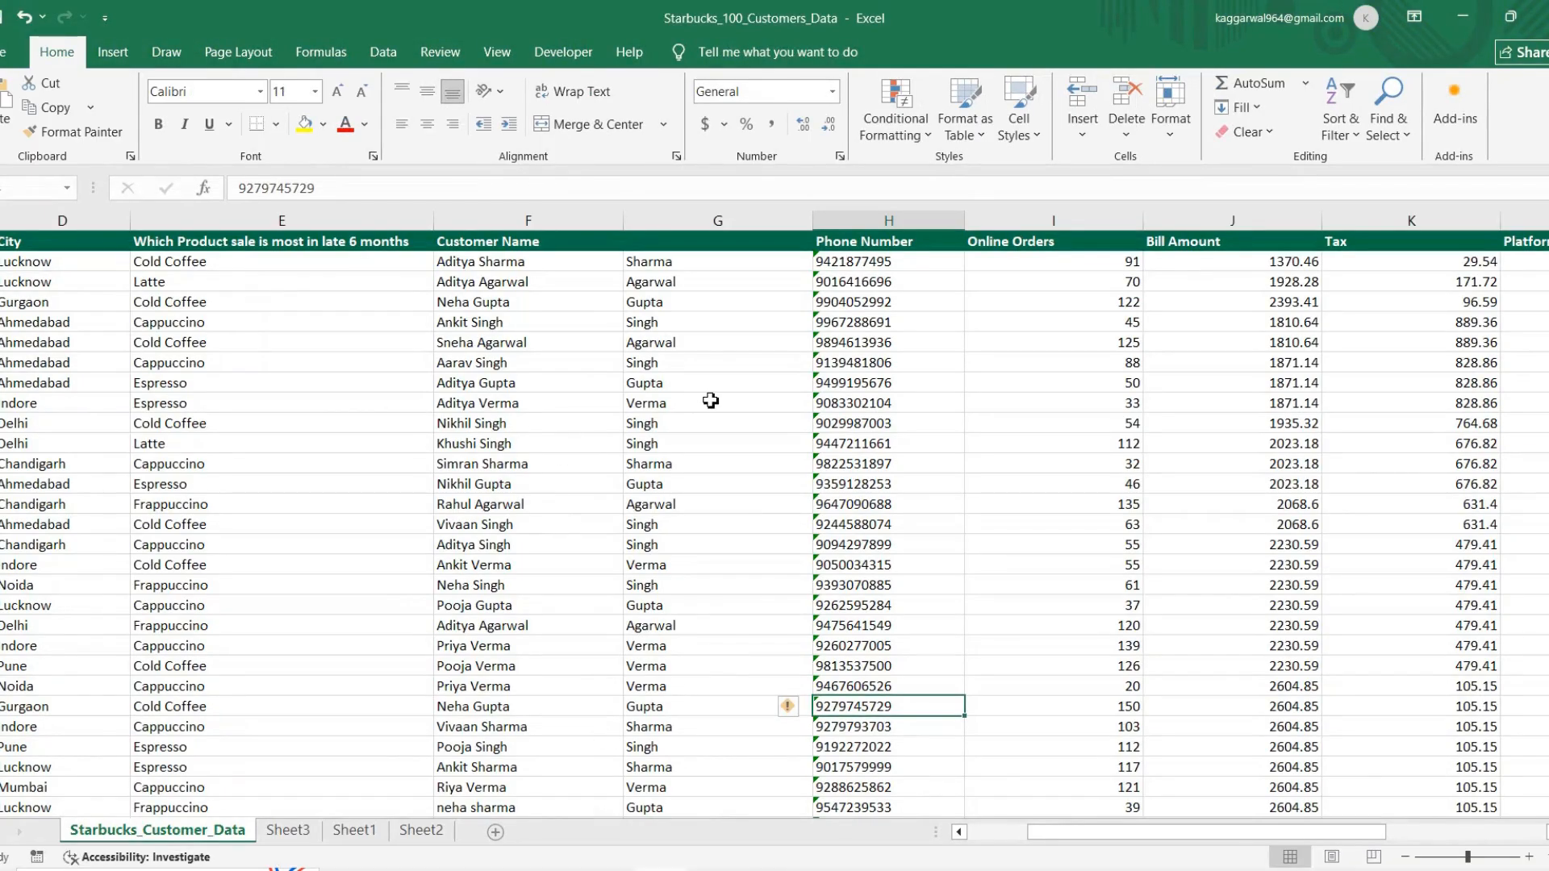
{"action": "left_click", "coordinate": [542, 269]}
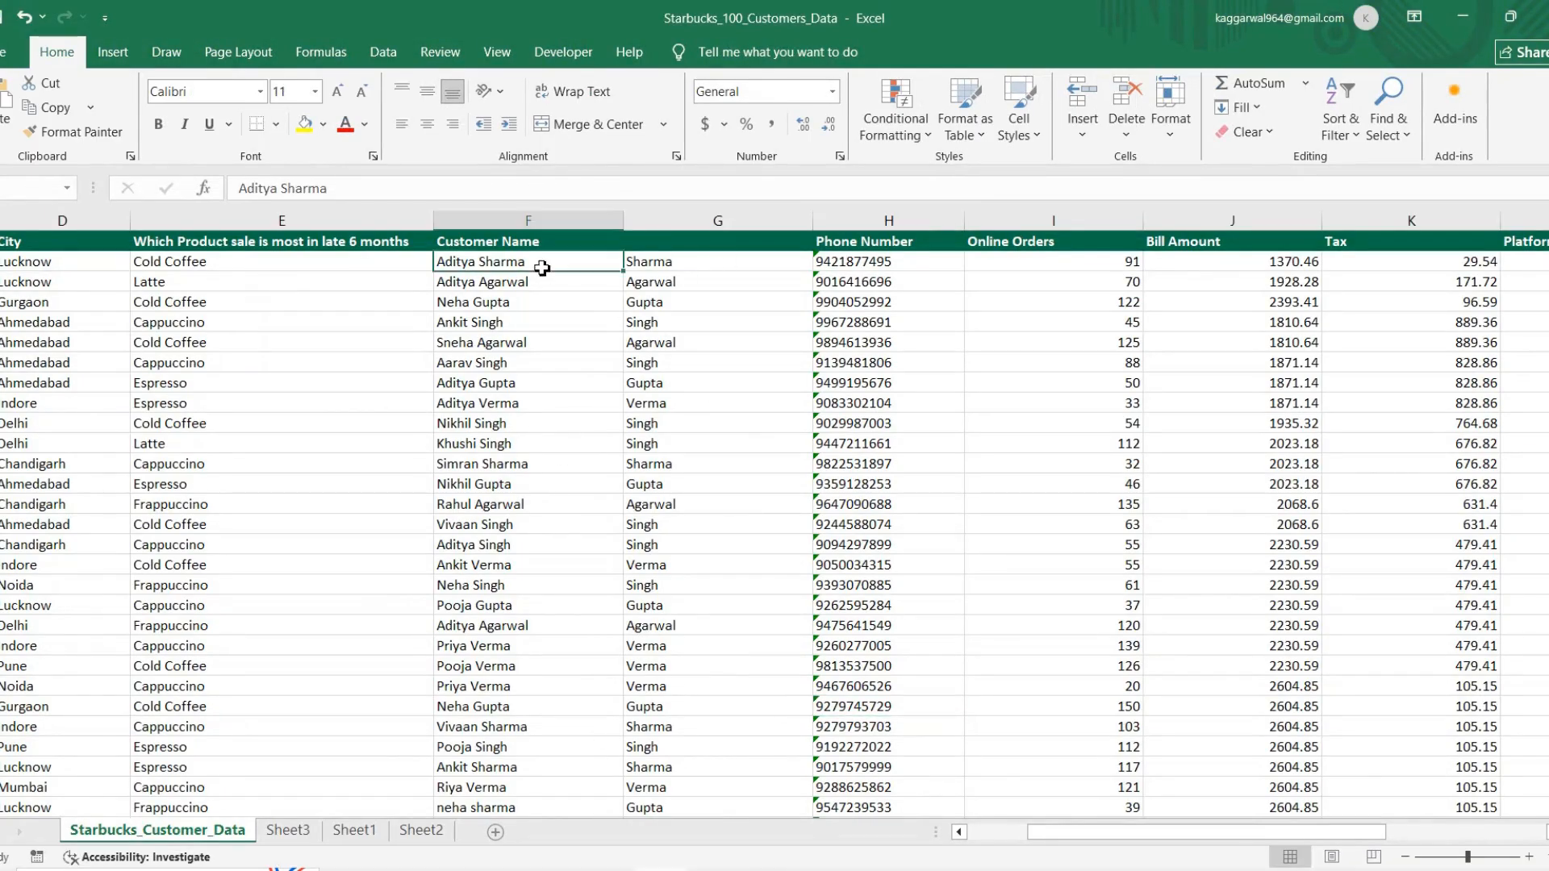
{"action": "left_click", "coordinate": [657, 267]}
{"action": "left_click", "coordinate": [654, 239]}
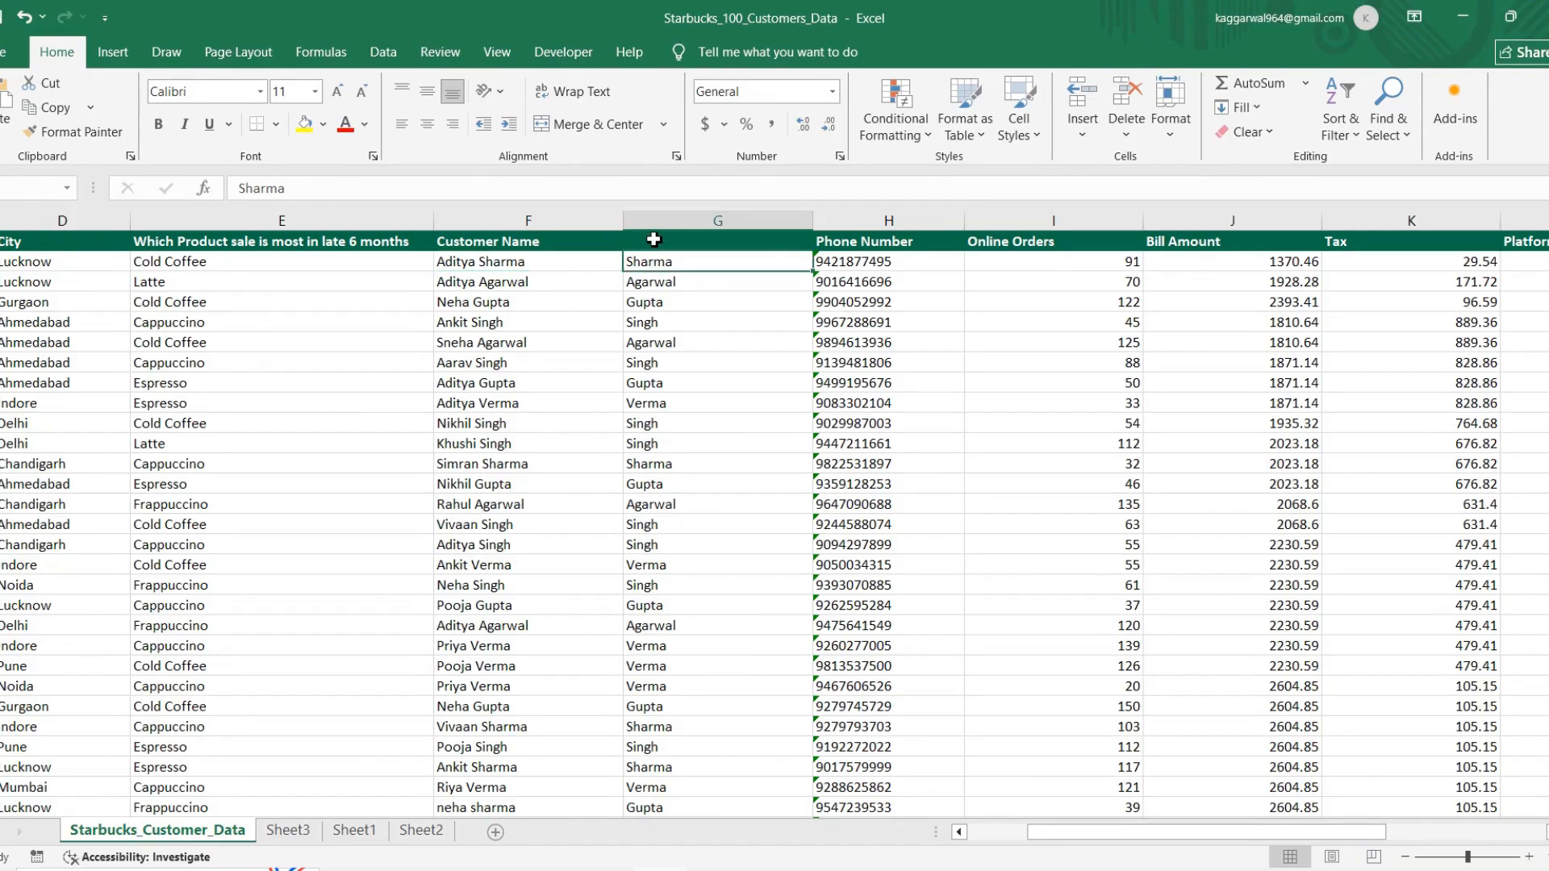
{"action": "type", "text": "Bill"}
{"action": "key", "text": "ctrl+Return"}
{"action": "key", "text": "Right"}
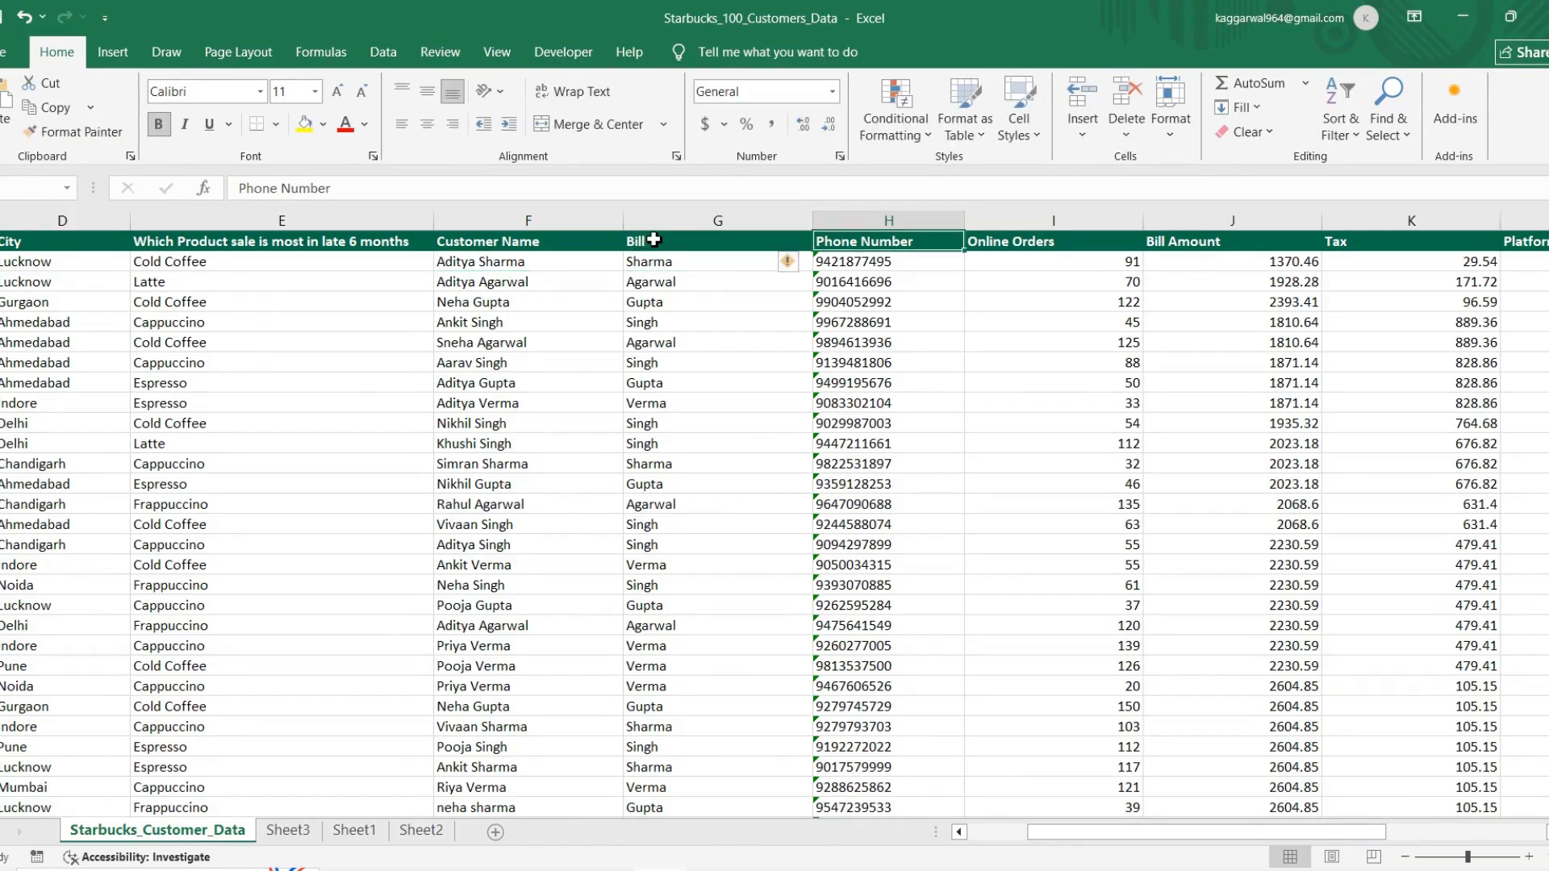
Step: Clear all the surnames below the Bill header in column G
{"action": "key", "text": "Down"}
{"action": "key", "text": "Right"}
{"action": "key", "text": "Down"}
{"action": "key", "text": "Down"}
{"action": "key", "text": "Up"}
{"action": "key", "text": "Up"}
{"action": "key", "text": "Left"}
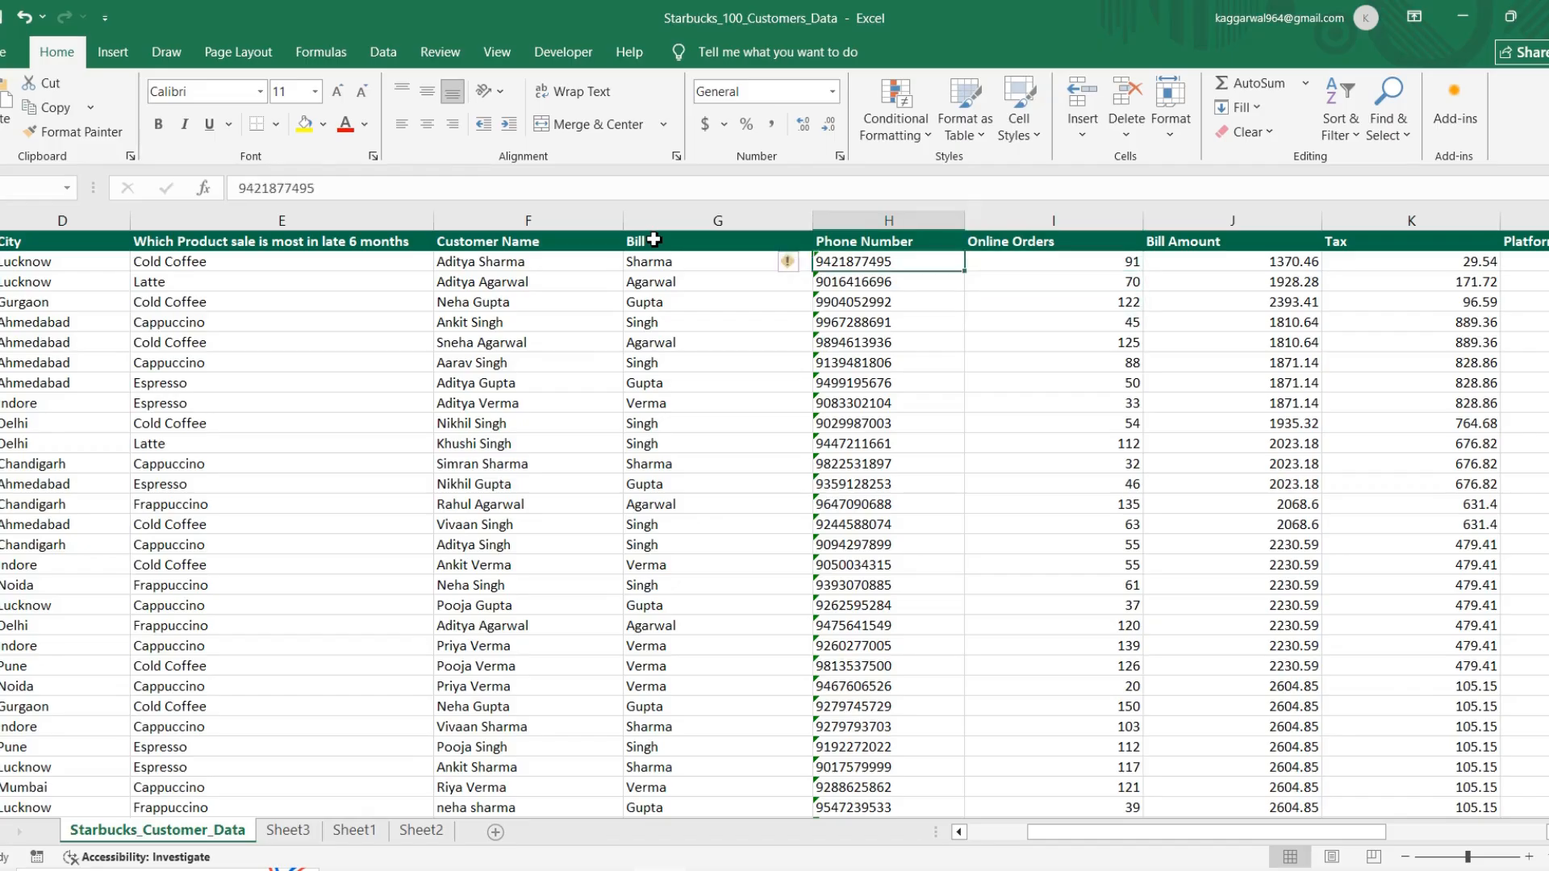
{"action": "key", "text": "Left"}
{"action": "key", "text": "ctrl+shift+Down"}
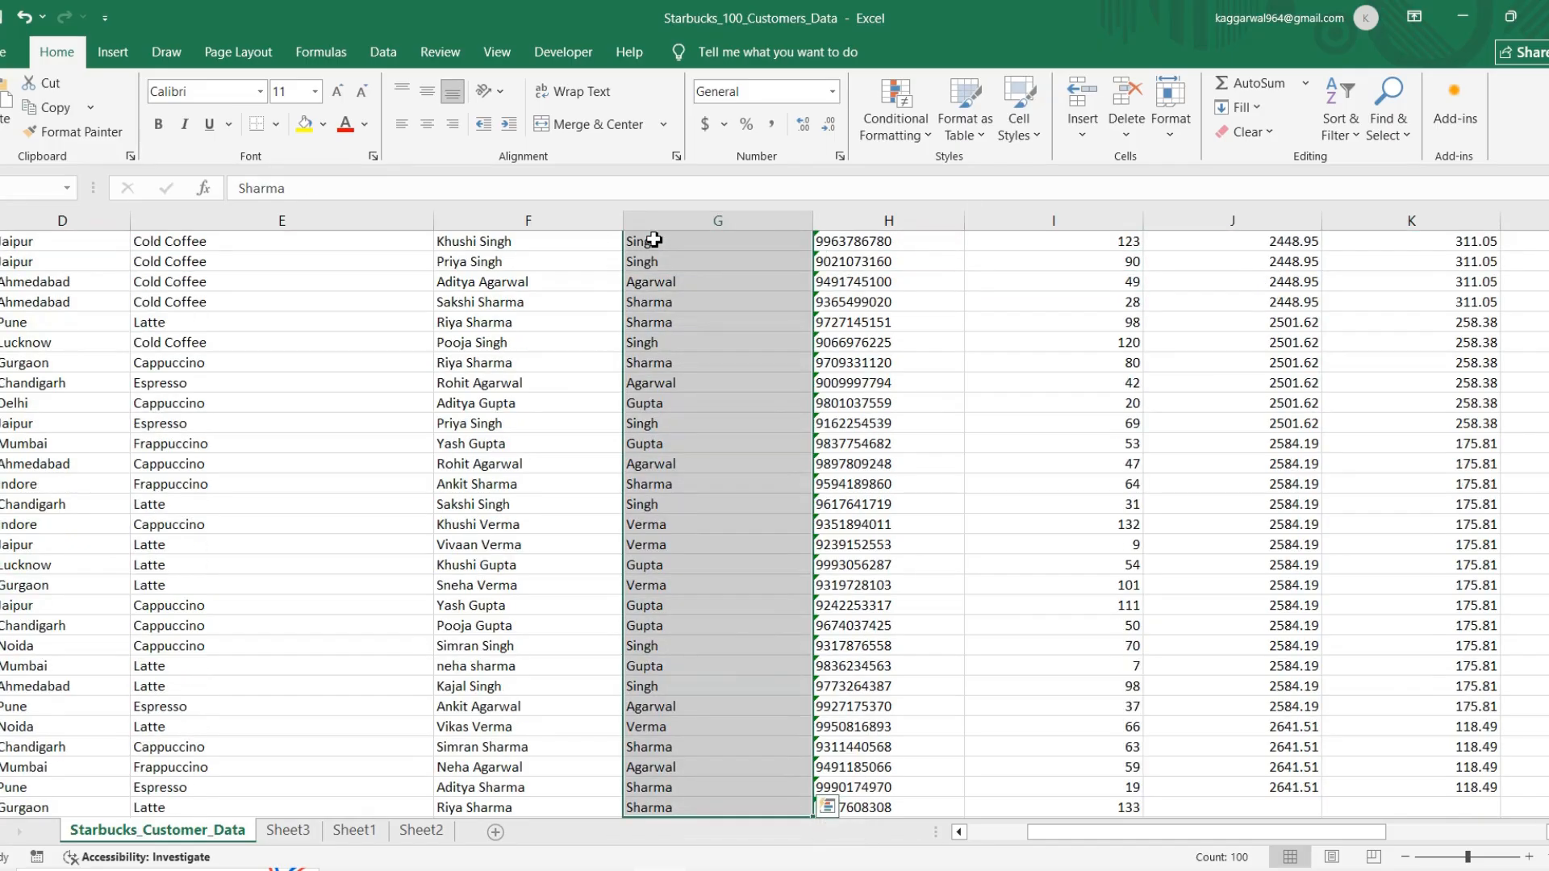
{"action": "key", "text": "Delete"}
Step: Check the shortcut list in Word, and insert a hyperlink in cell G2 to the file "excel pass key imp file" on drive D
{"action": "left_click", "coordinate": [698, 263]}
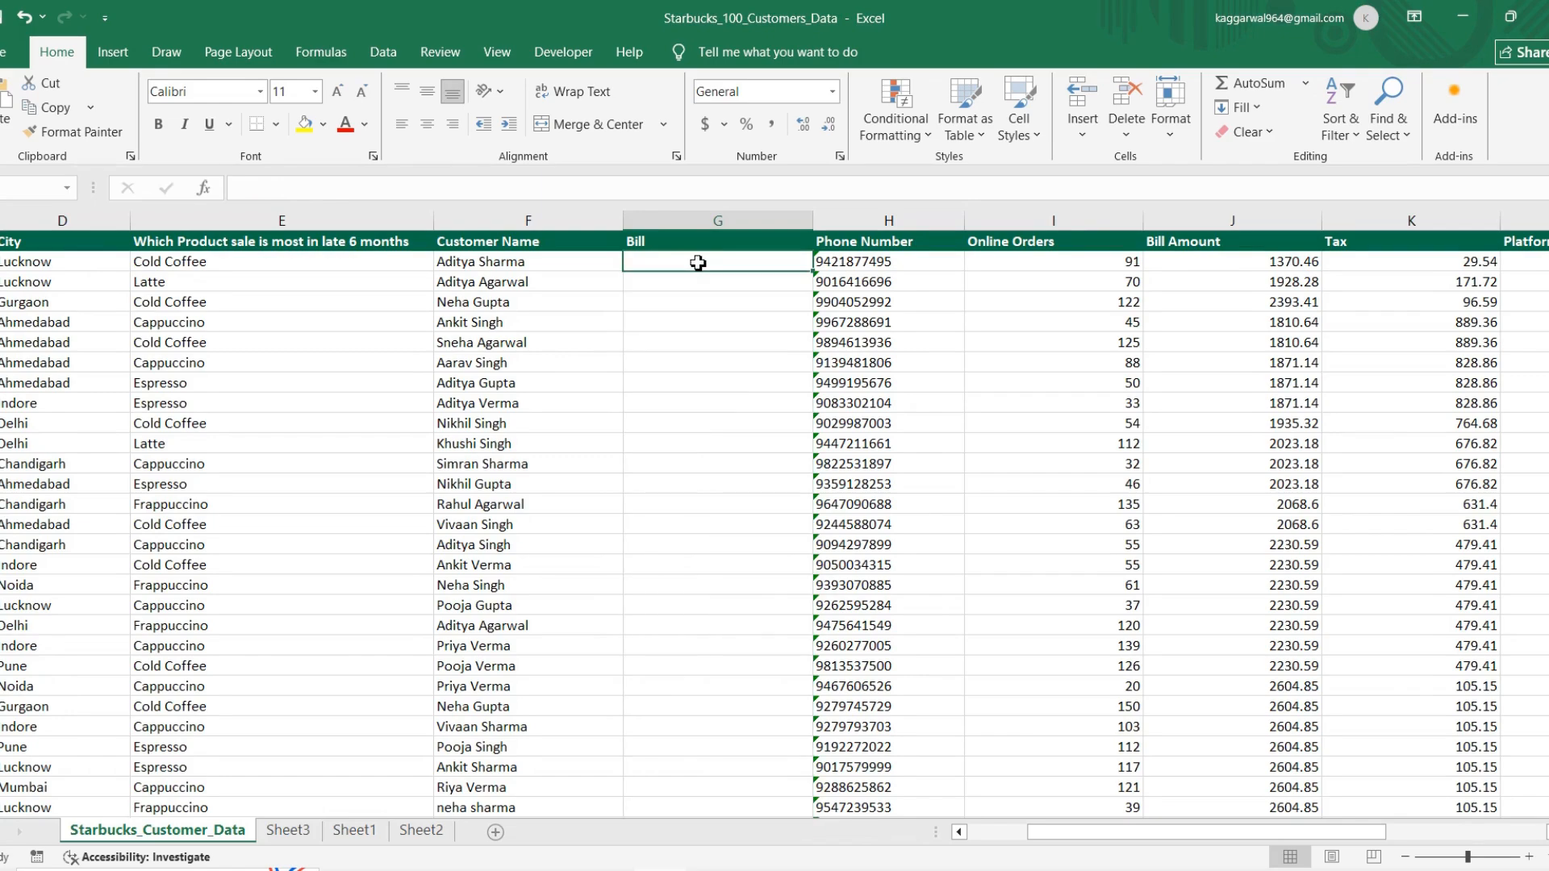
{"action": "key", "text": "alt+Tab"}
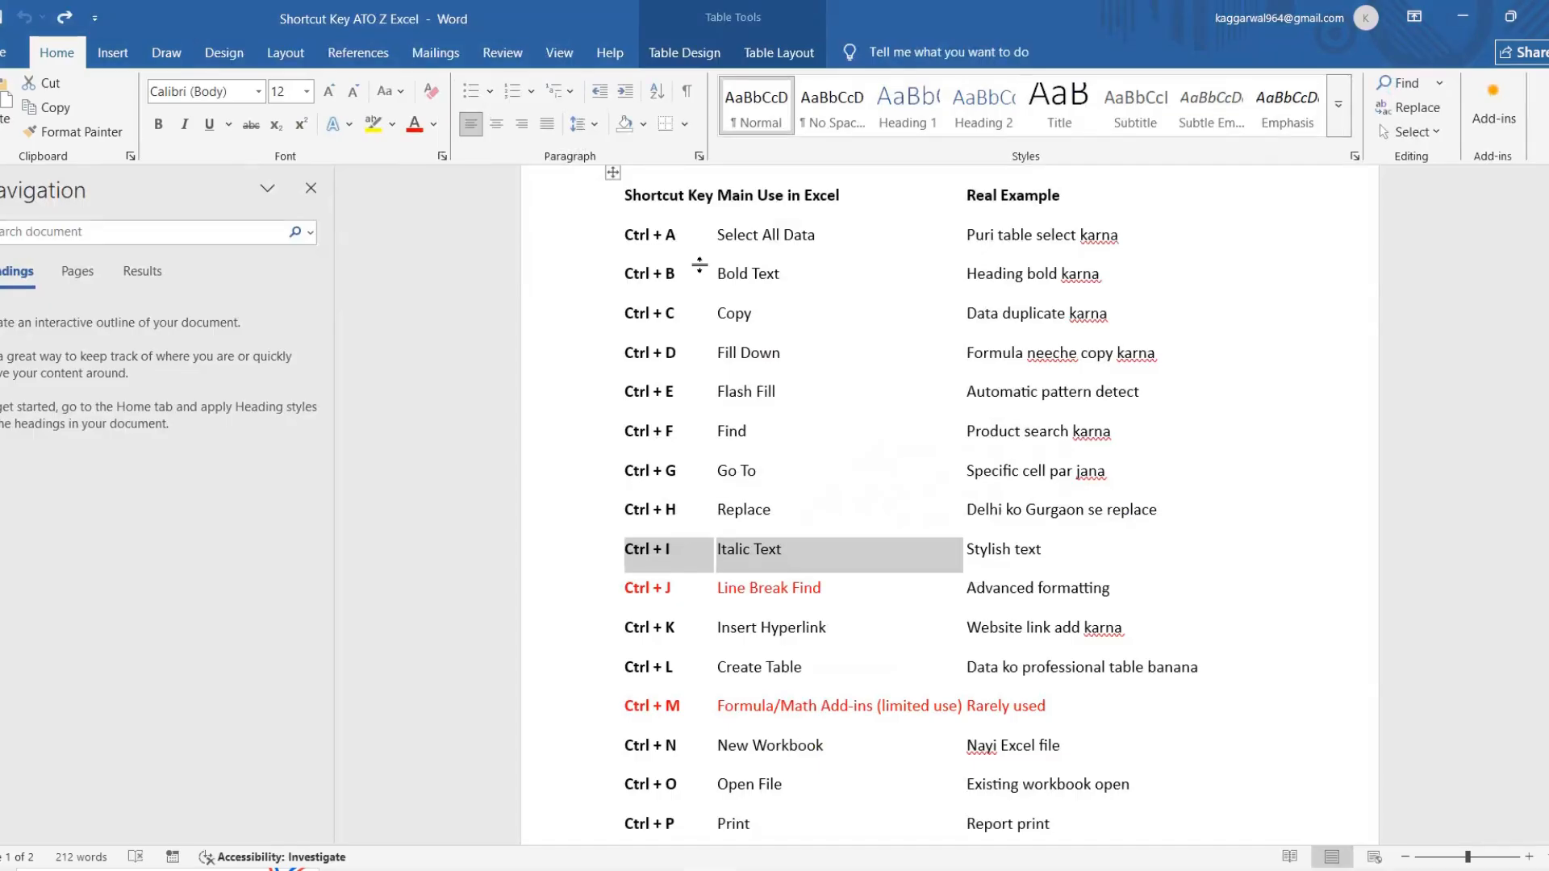
{"action": "key", "text": "alt+Tab"}
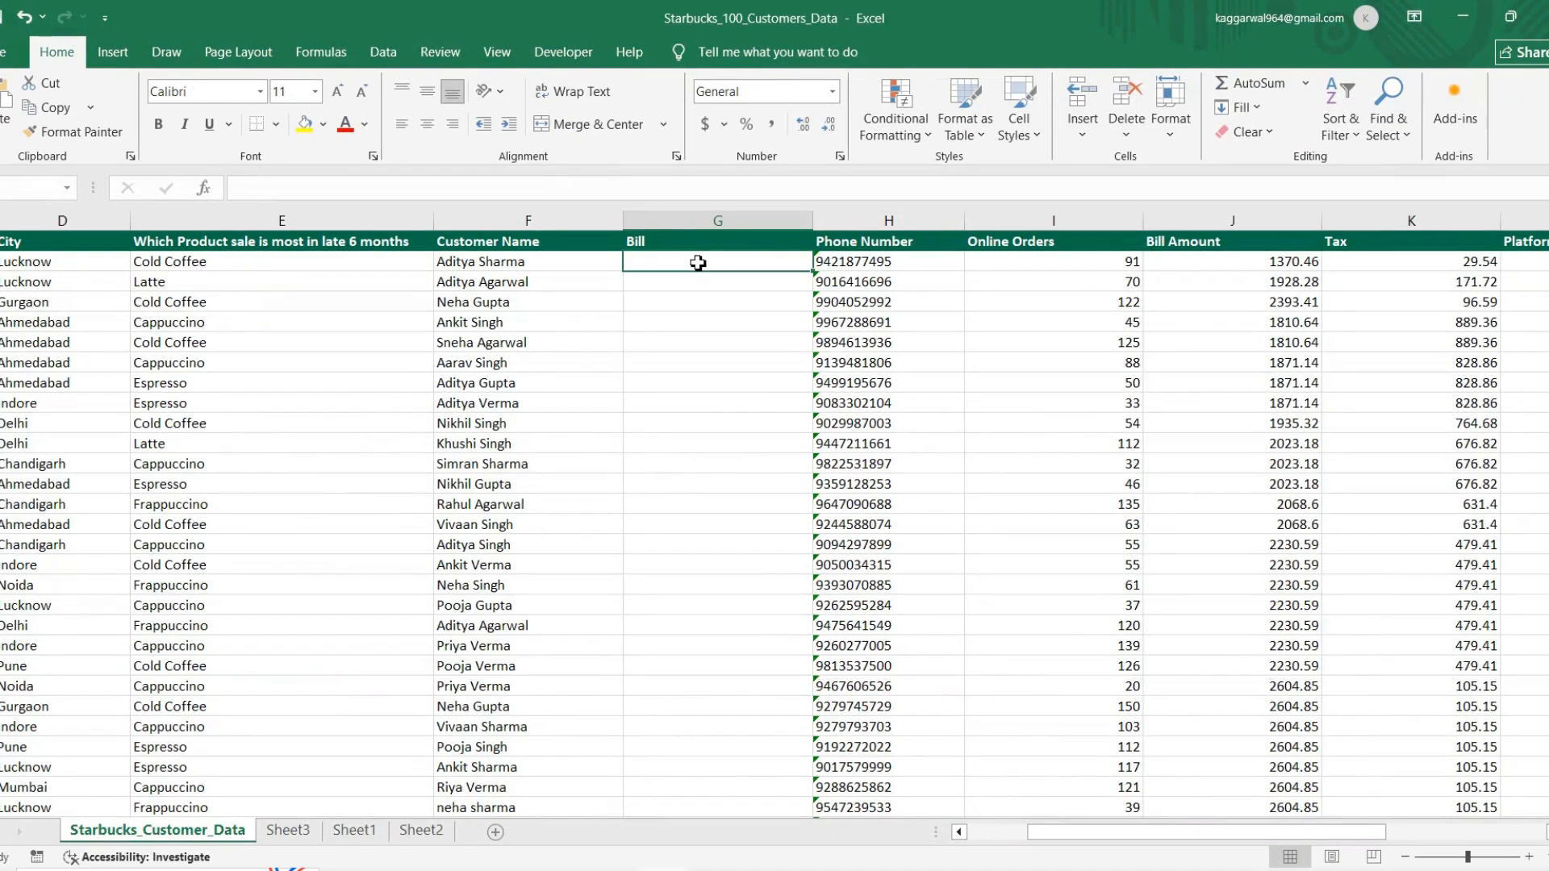
{"action": "key", "text": "ctrl+k"}
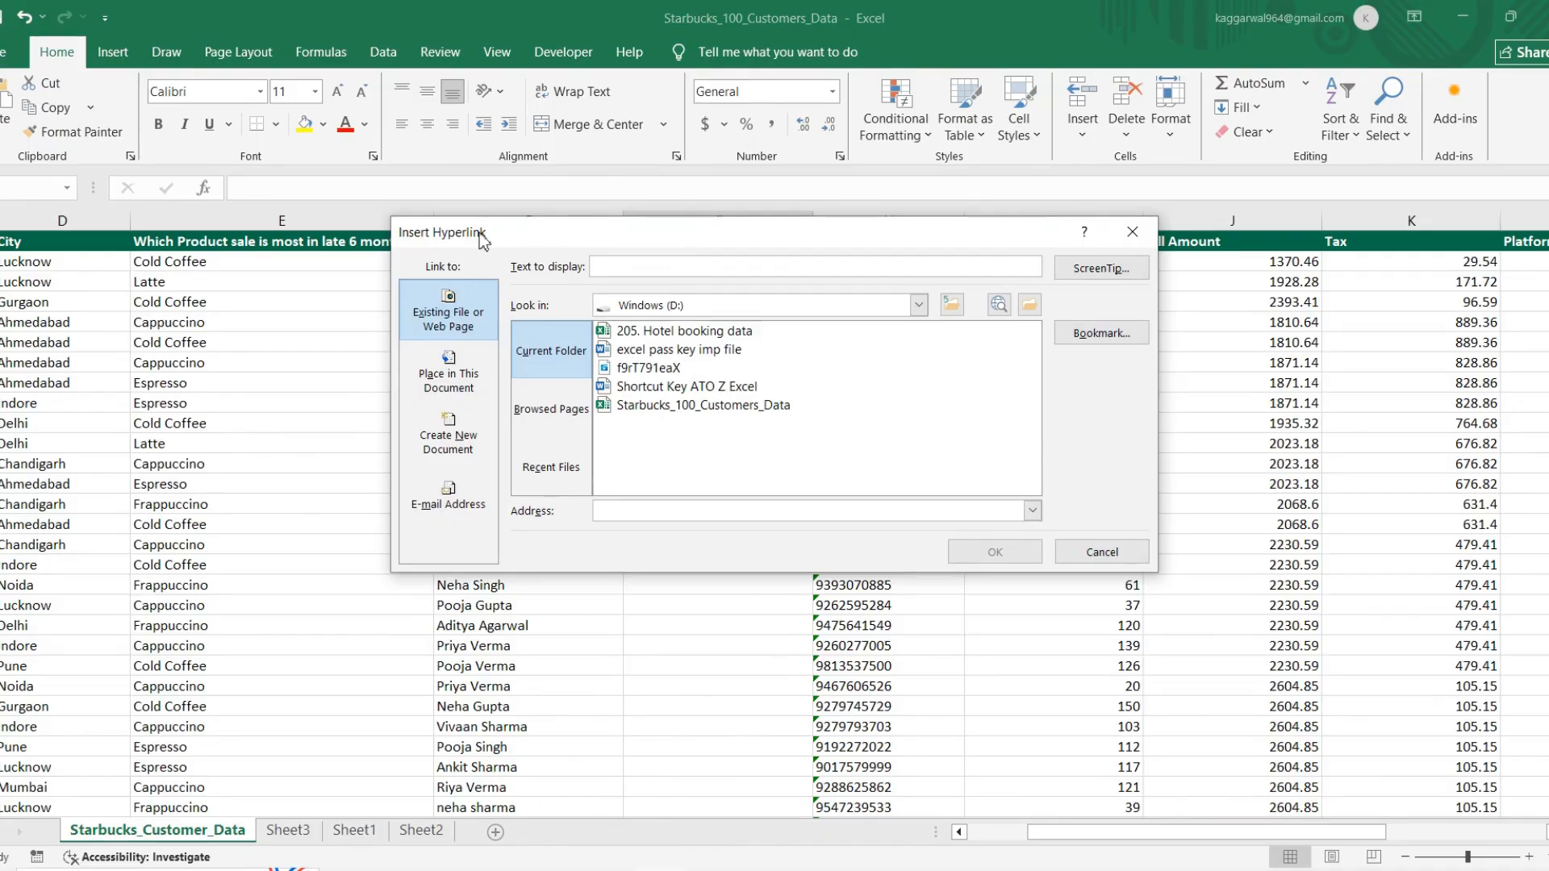
{"action": "left_click", "coordinate": [530, 333]}
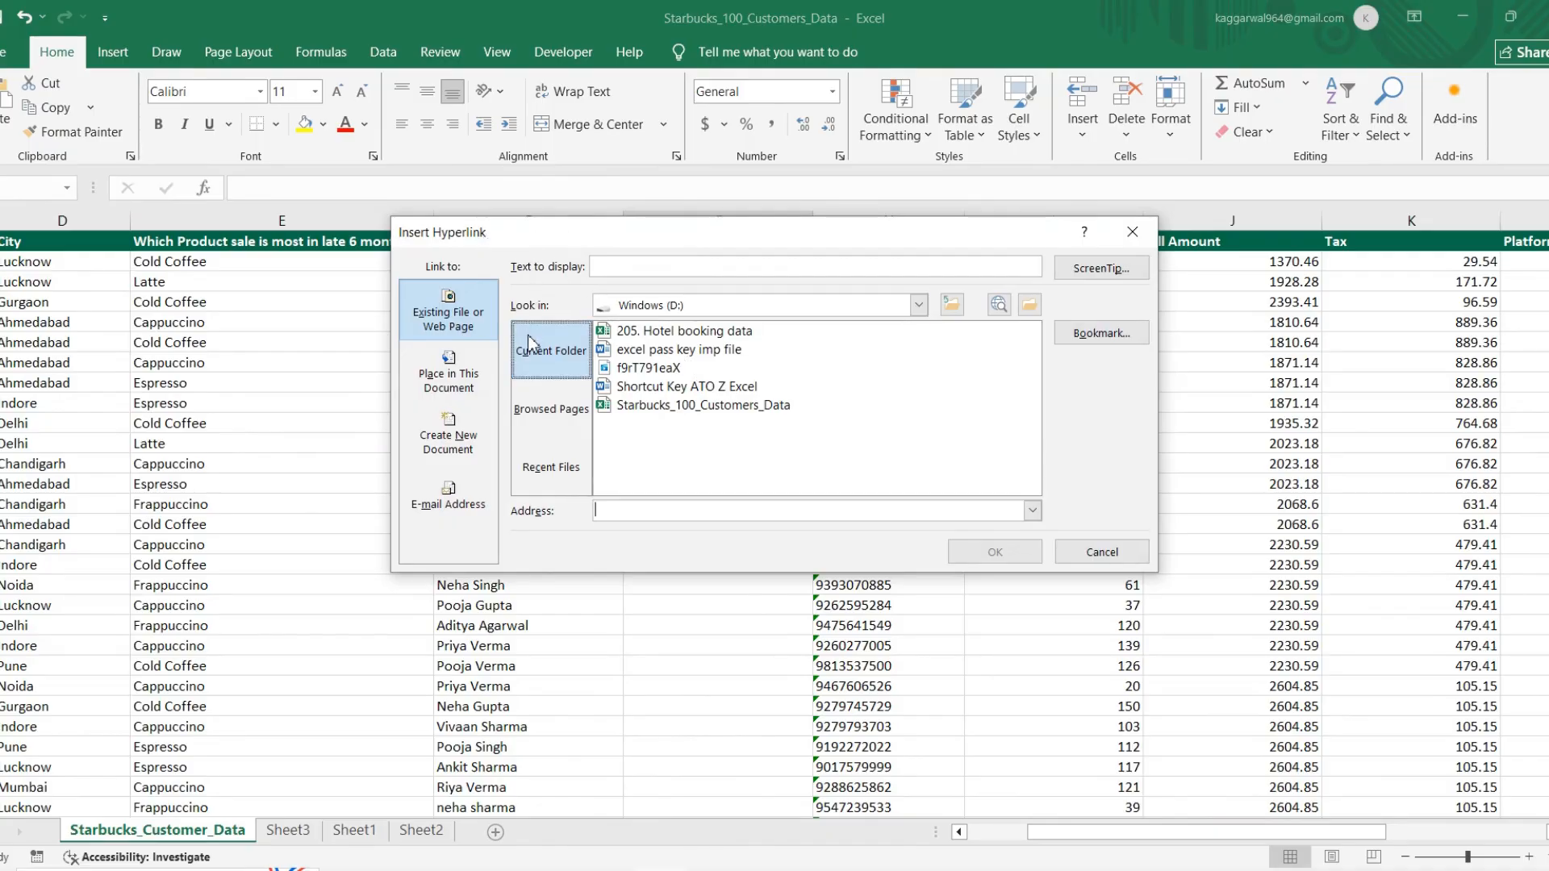
{"action": "left_click", "coordinate": [538, 470]}
{"action": "left_click", "coordinate": [551, 409]}
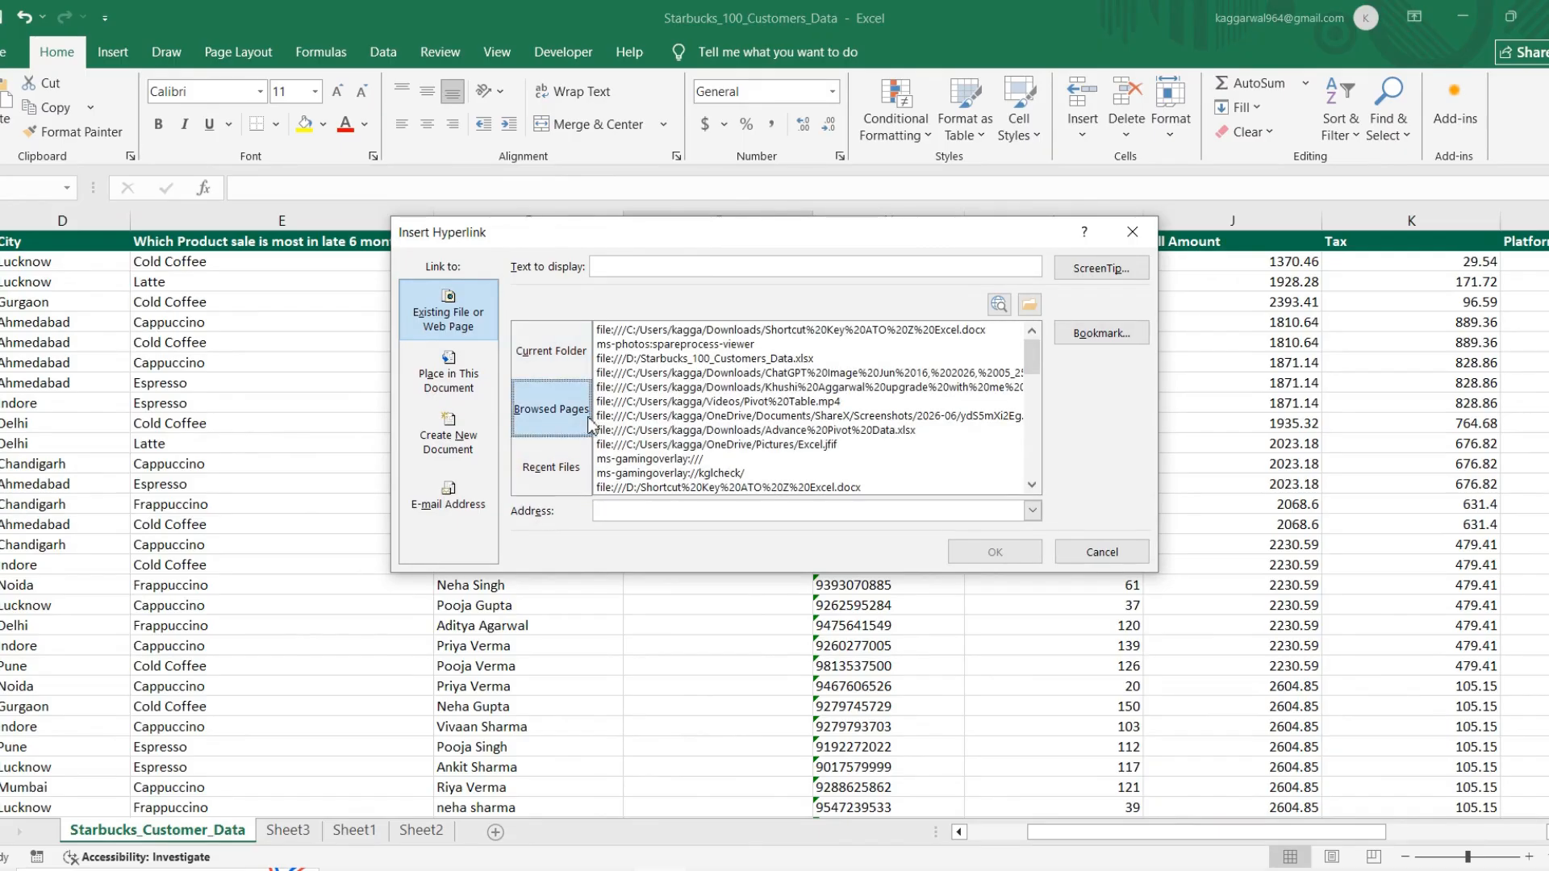
{"action": "left_click", "coordinate": [573, 349]}
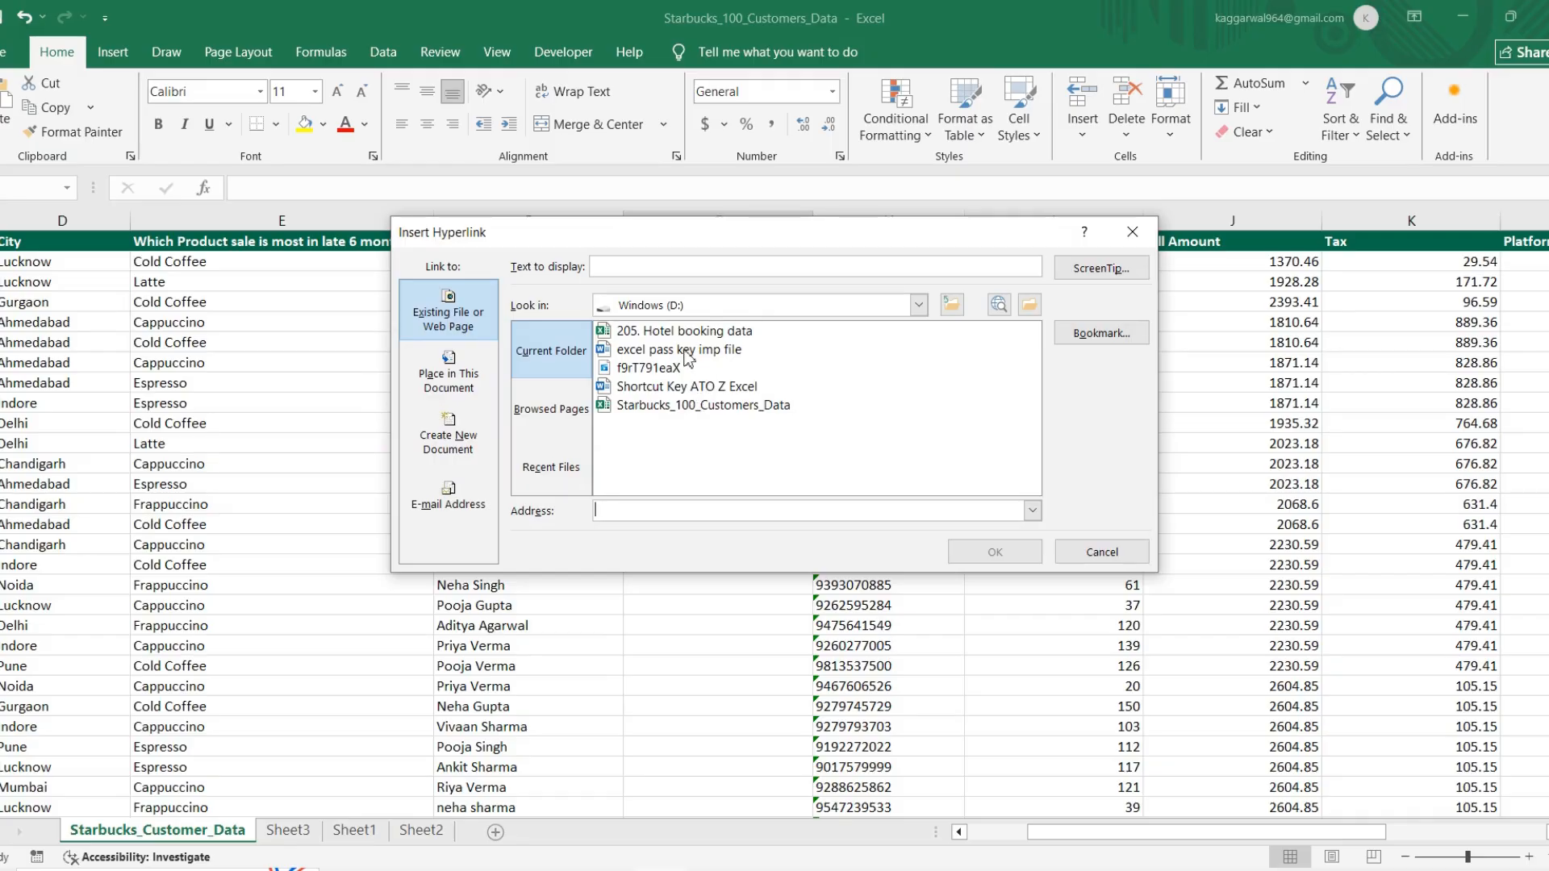
{"action": "left_click", "coordinate": [685, 351]}
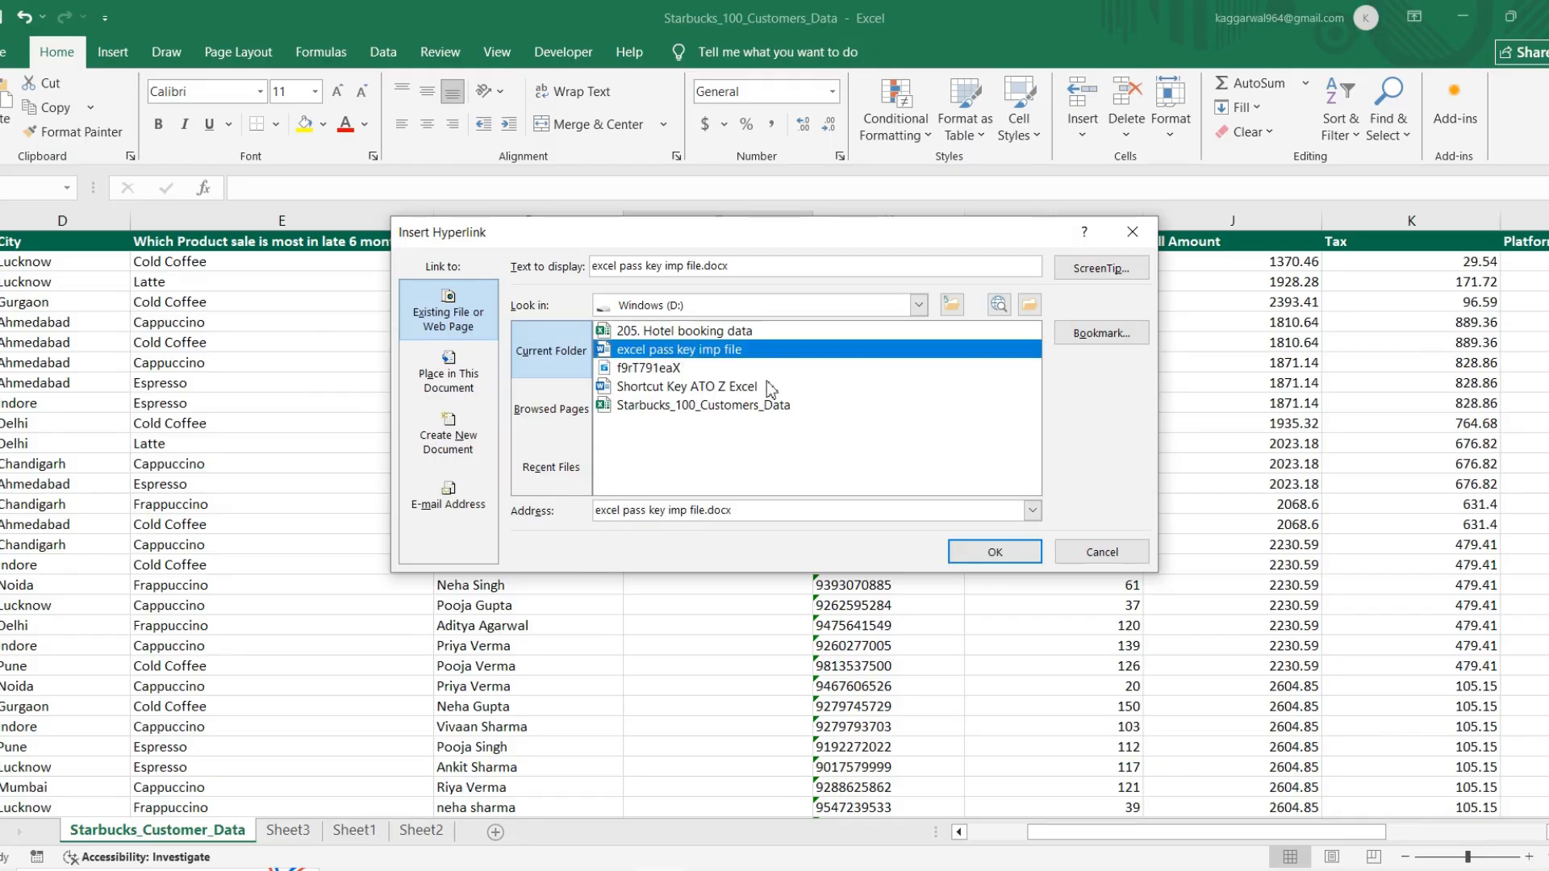
{"action": "left_click", "coordinate": [994, 555]}
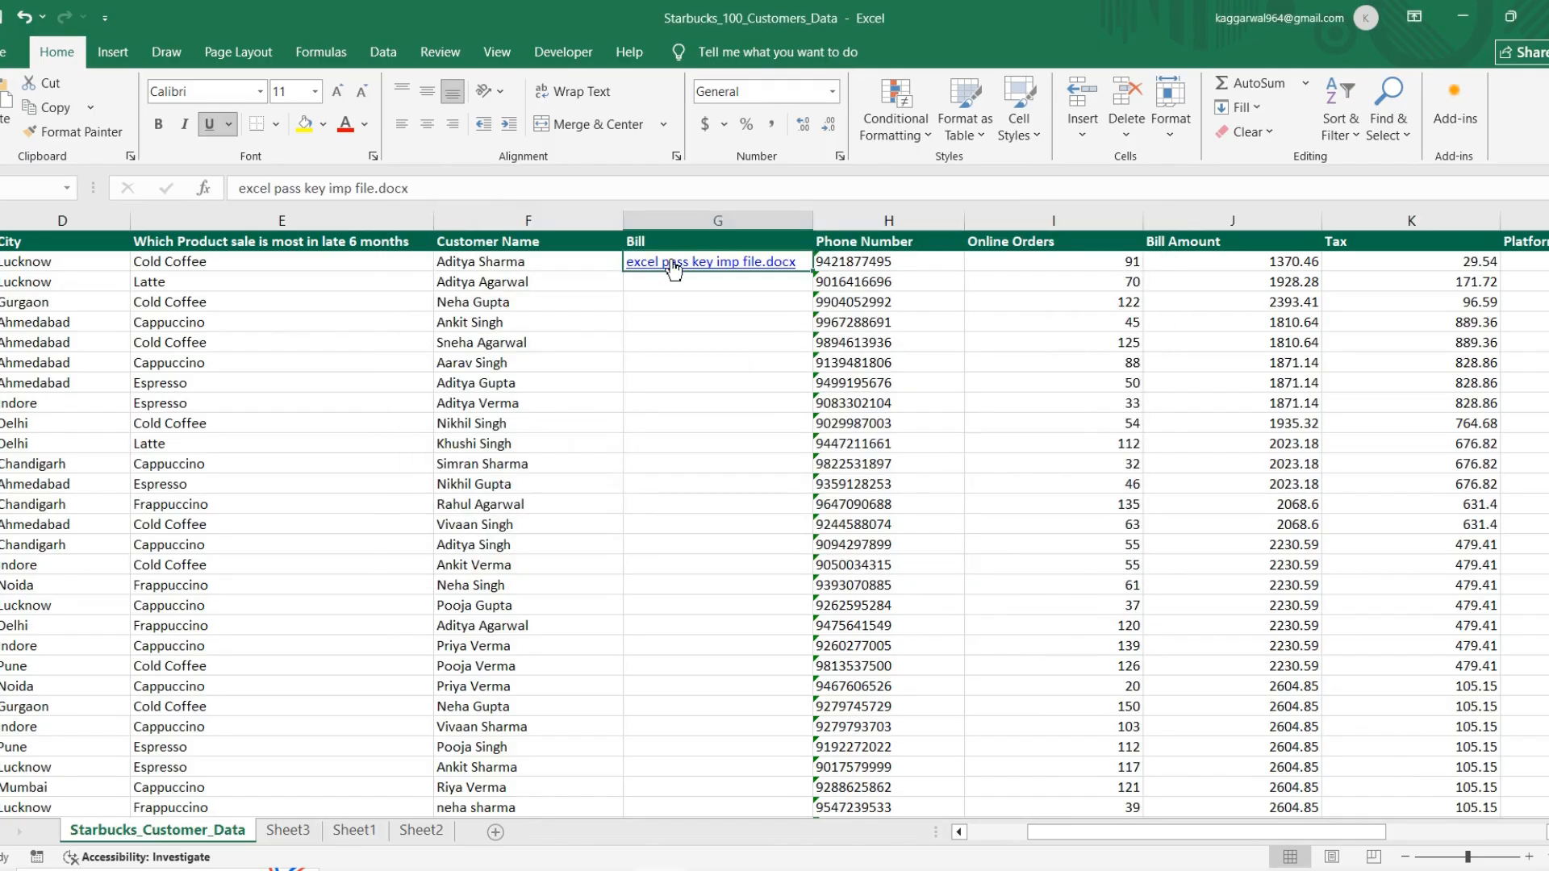
Step: Follow the hyperlink in G2, look over the linked Word document, and minimise it to return to the customer workbook
{"action": "key", "text": "Down"}
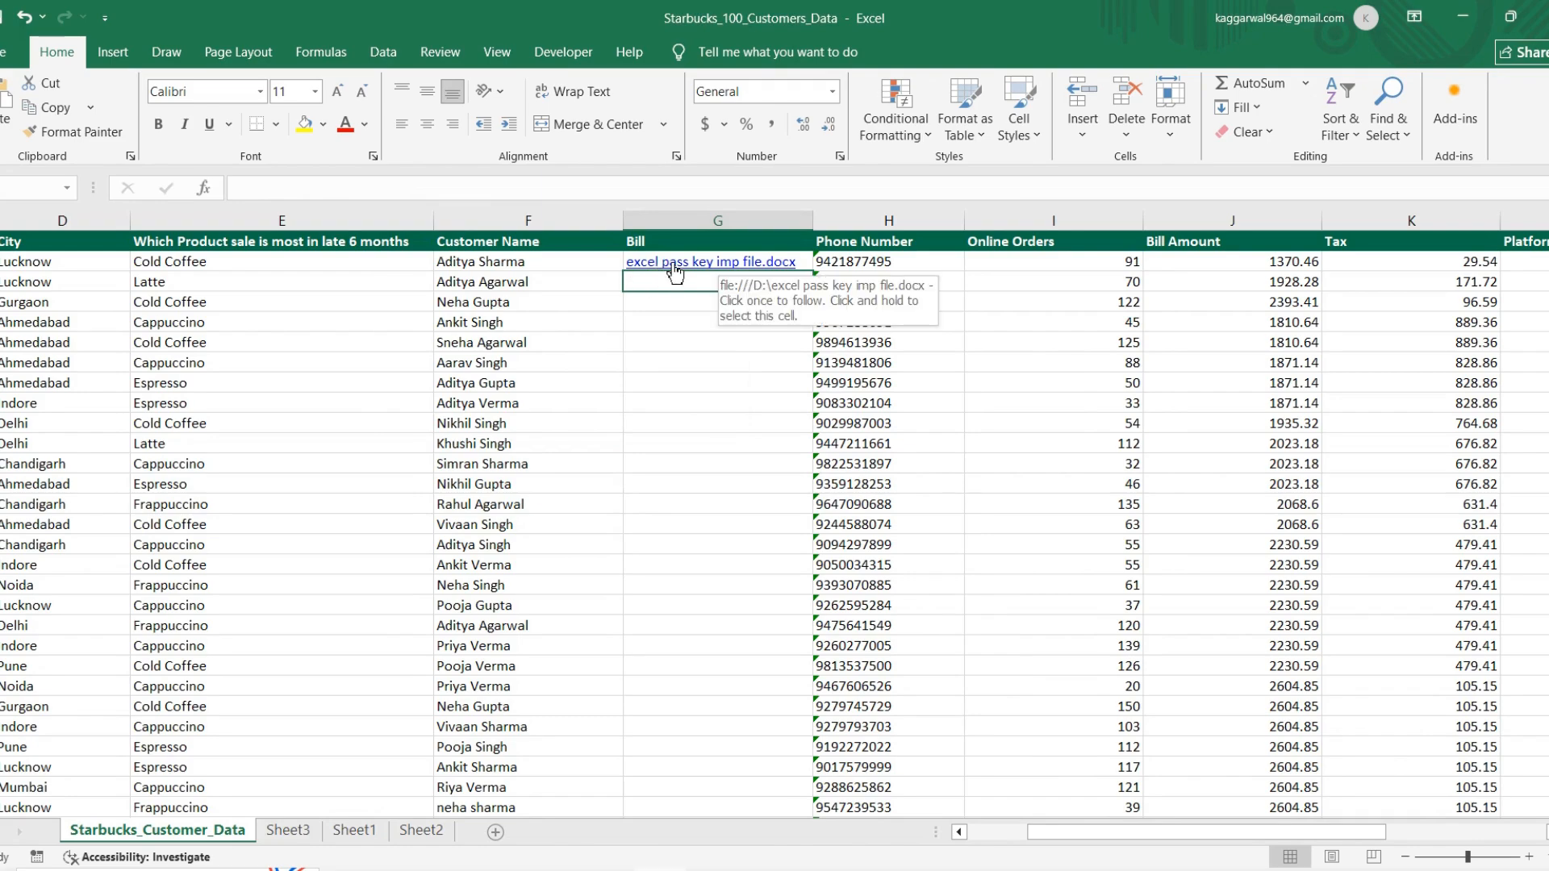
{"action": "left_click", "coordinate": [674, 265]}
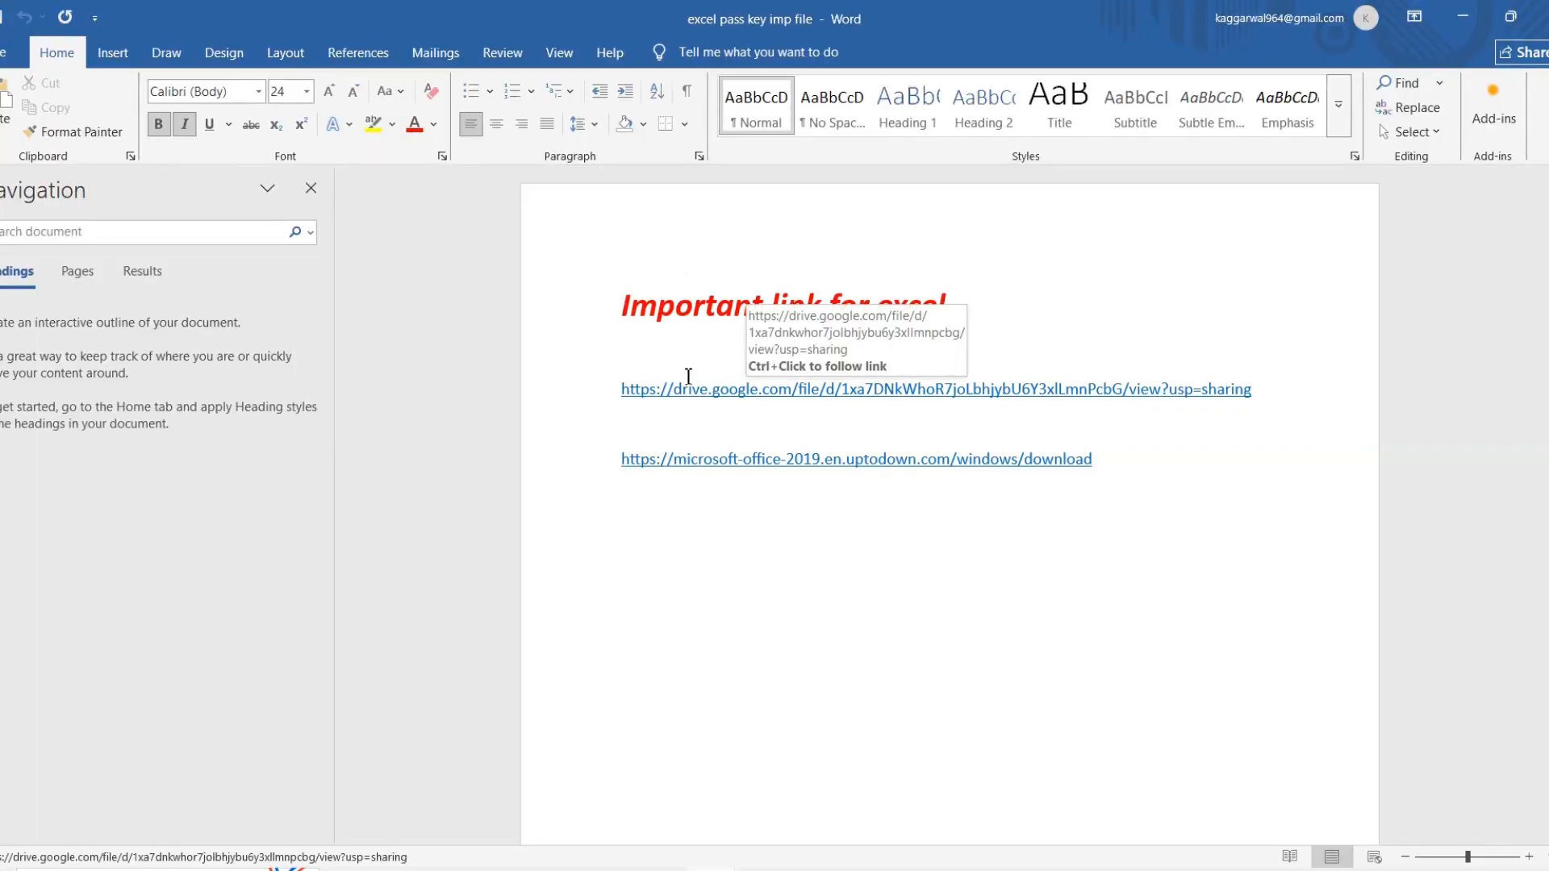
{"action": "scroll", "coordinate": [737, 360], "scroll_direction": "down", "scroll_amount": 3}
{"action": "scroll", "coordinate": [862, 491], "scroll_direction": "down", "scroll_amount": 5}
{"action": "scroll", "coordinate": [1014, 311], "scroll_direction": "up", "scroll_amount": 6}
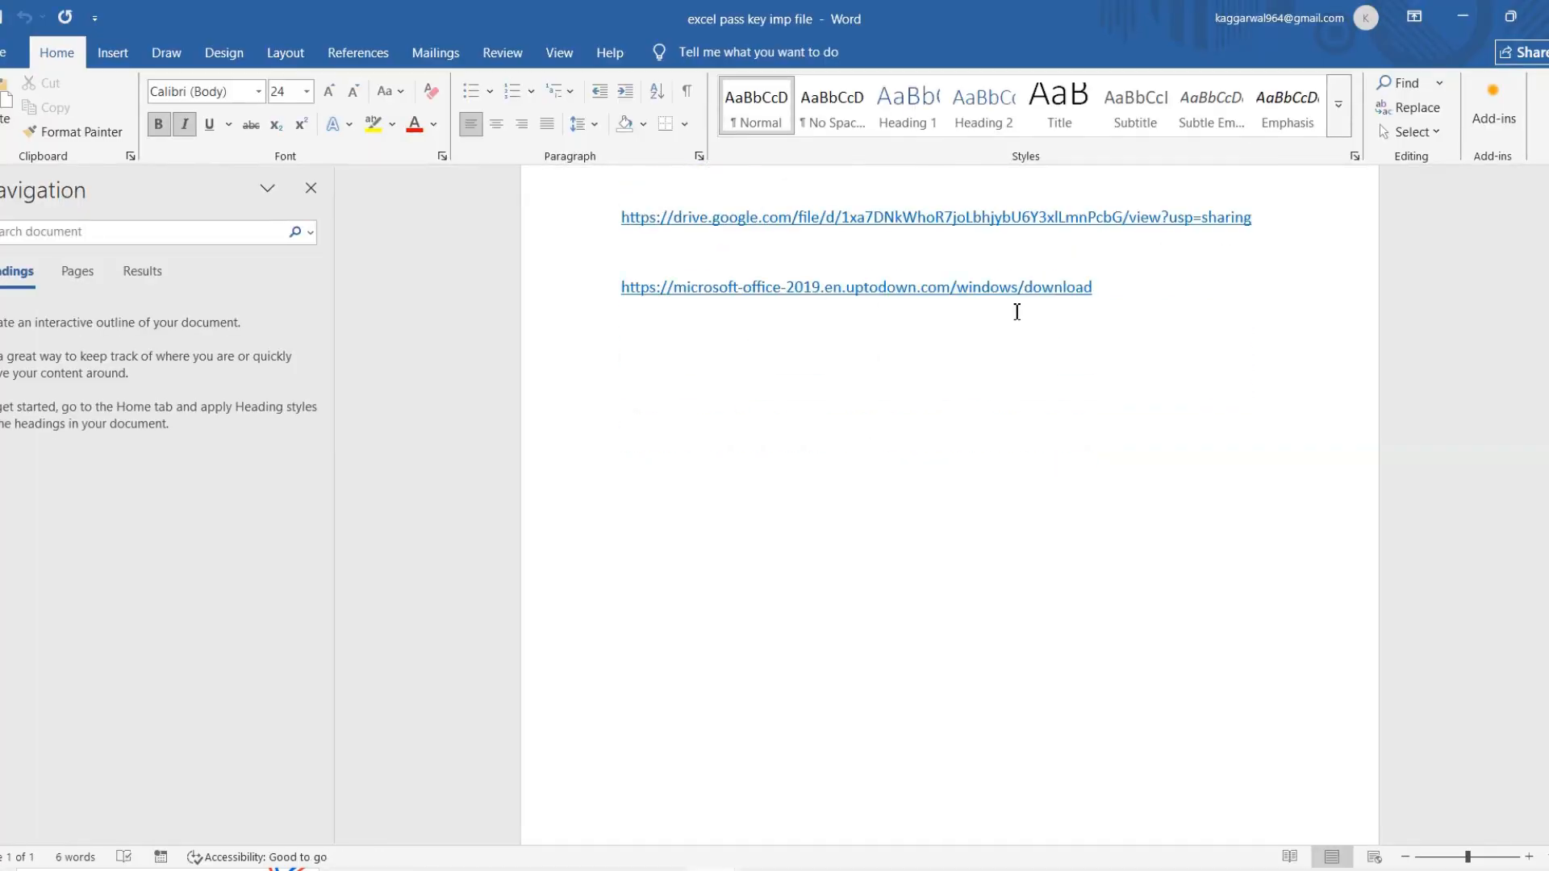
{"action": "left_click", "coordinate": [1462, 18]}
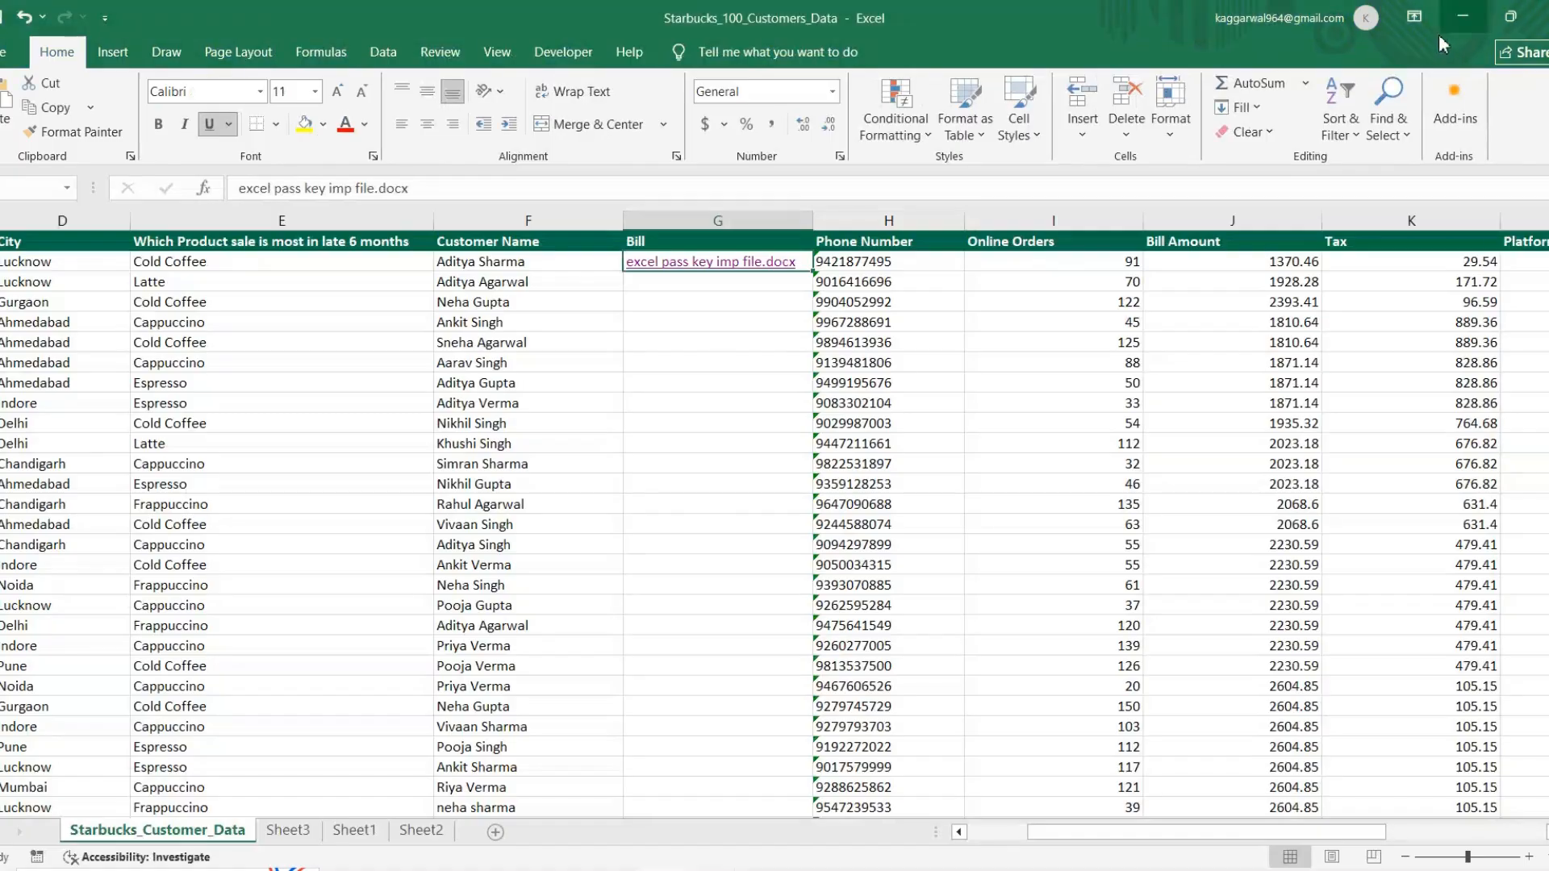
Step: Insert a hyperlink in cell G3 to the workbook "205. Hotel booking data"
{"action": "left_click", "coordinate": [738, 290]}
{"action": "key", "text": "ctrl+k"}
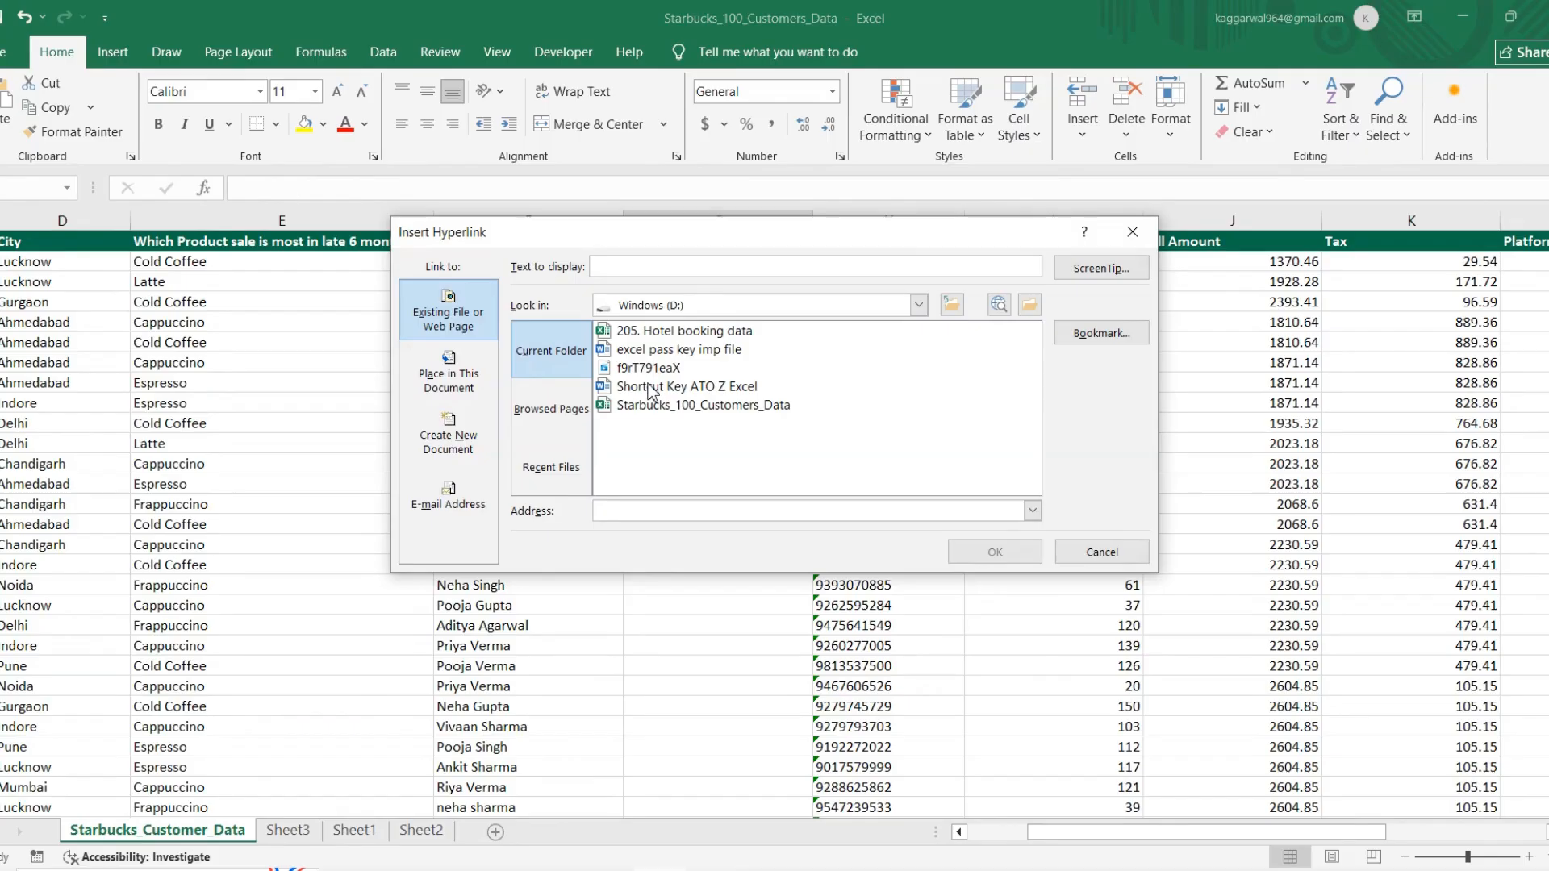
{"action": "left_click", "coordinate": [655, 334]}
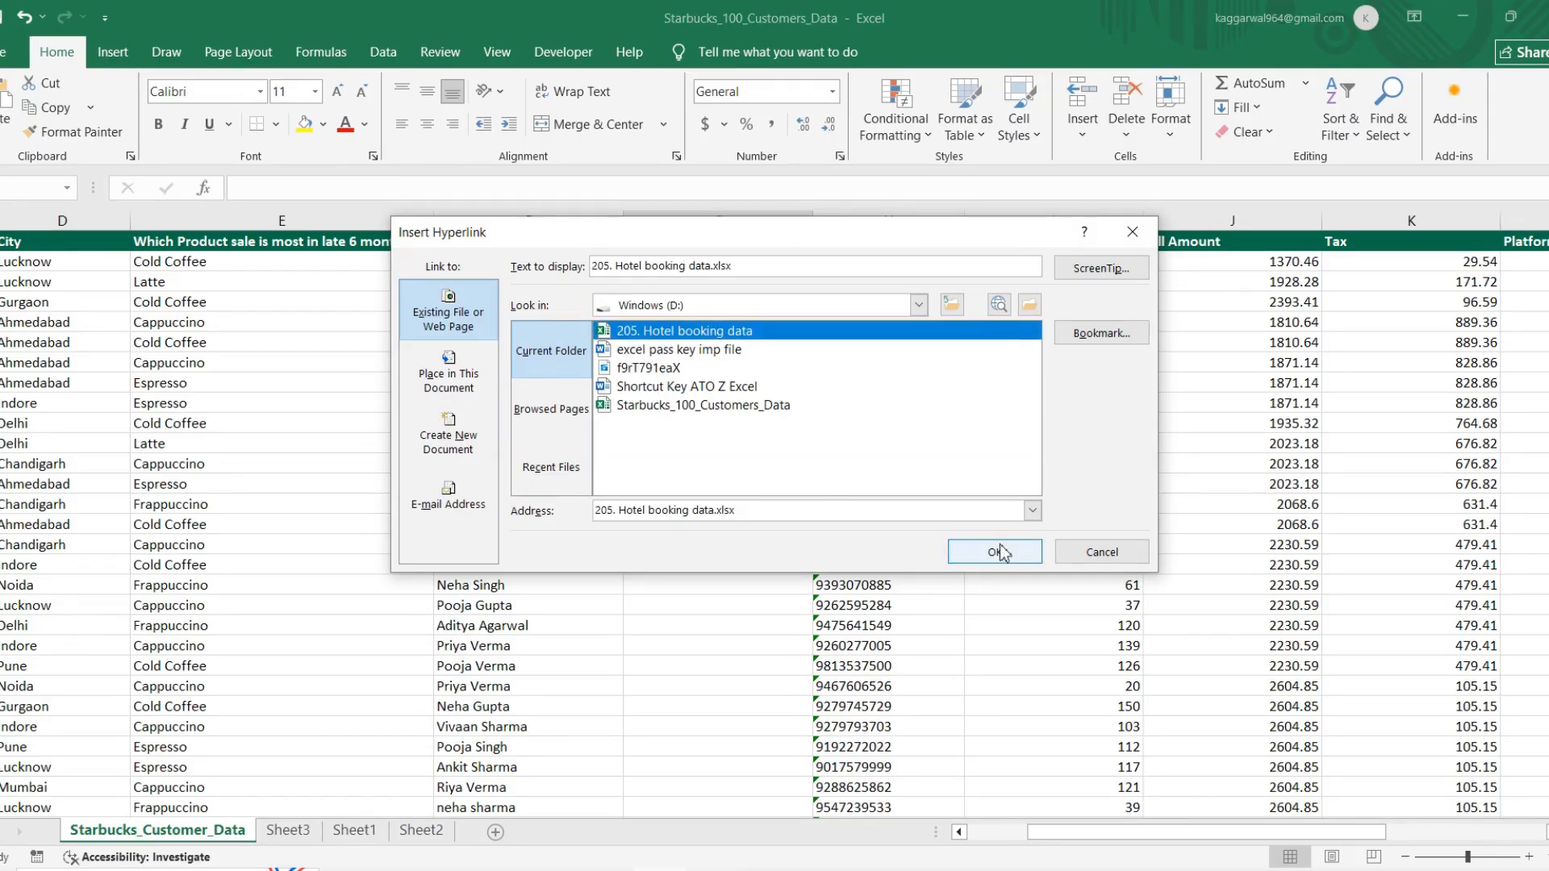
{"action": "left_click", "coordinate": [998, 550]}
Step: Follow the hyperlink in G3, look through the hotel booking workbook's data and practice sheets, and minimise it
{"action": "left_click", "coordinate": [670, 284]}
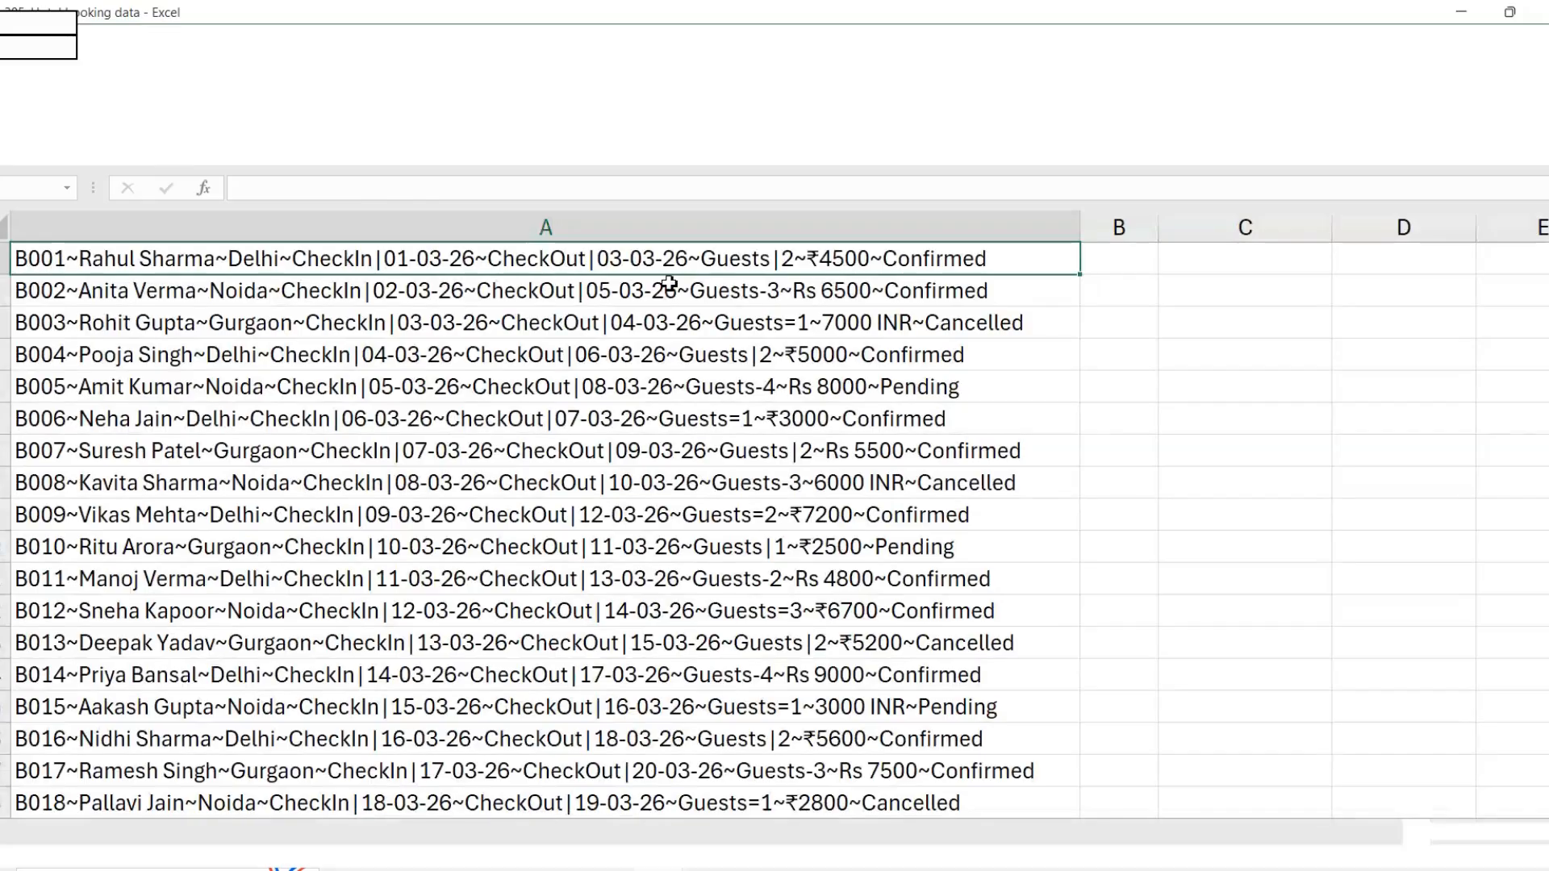
{"action": "scroll", "coordinate": [626, 563], "scroll_direction": "down", "scroll_amount": 10}
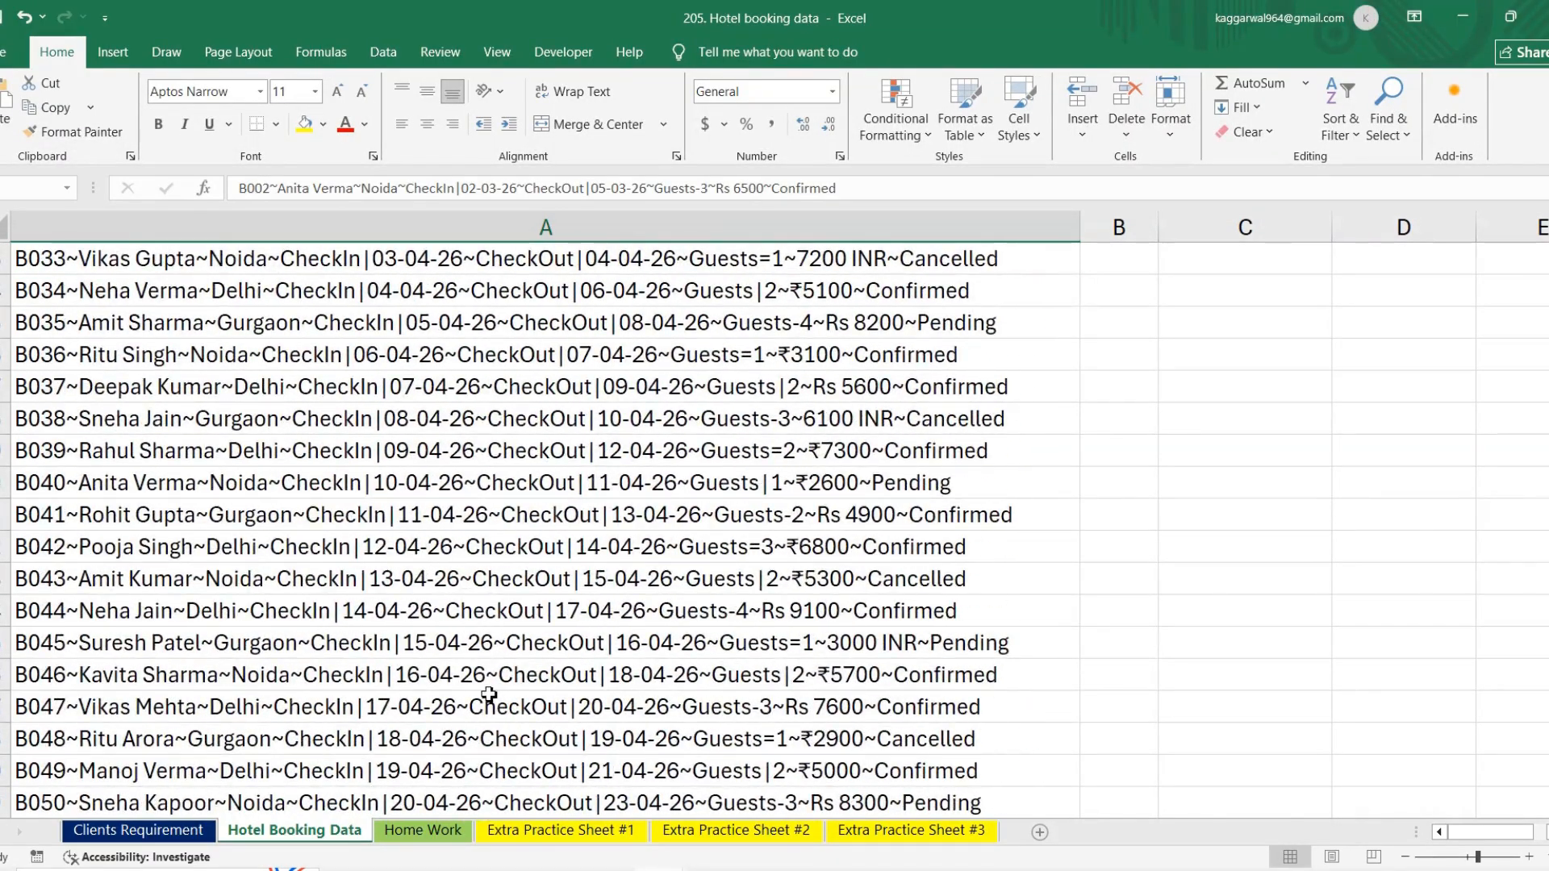
{"action": "left_click", "coordinate": [455, 831]}
{"action": "left_click", "coordinate": [566, 831]}
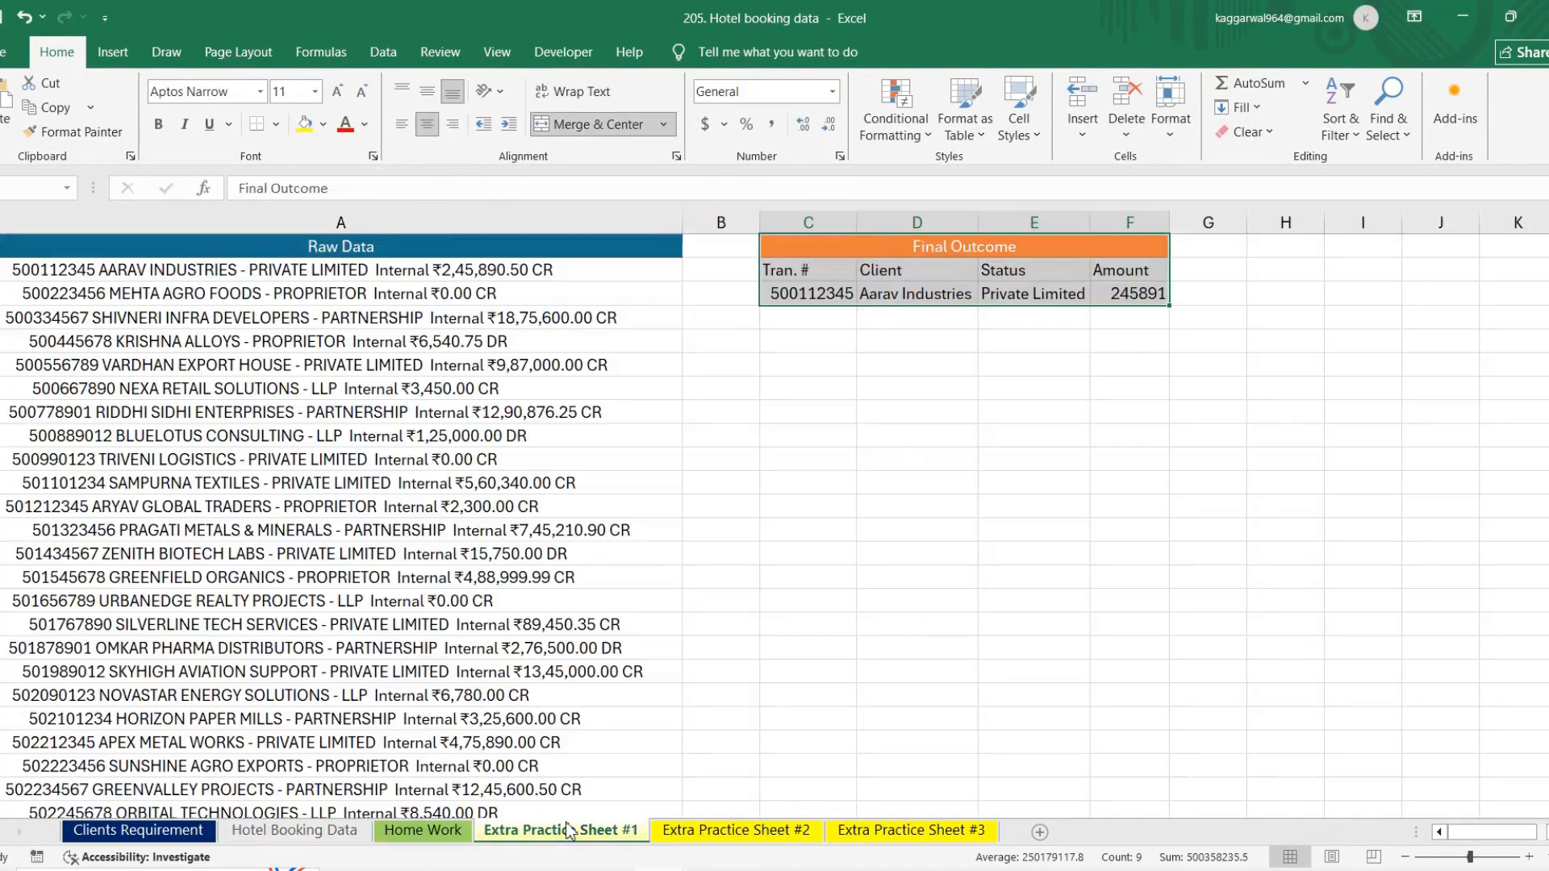
{"action": "left_click", "coordinate": [751, 837]}
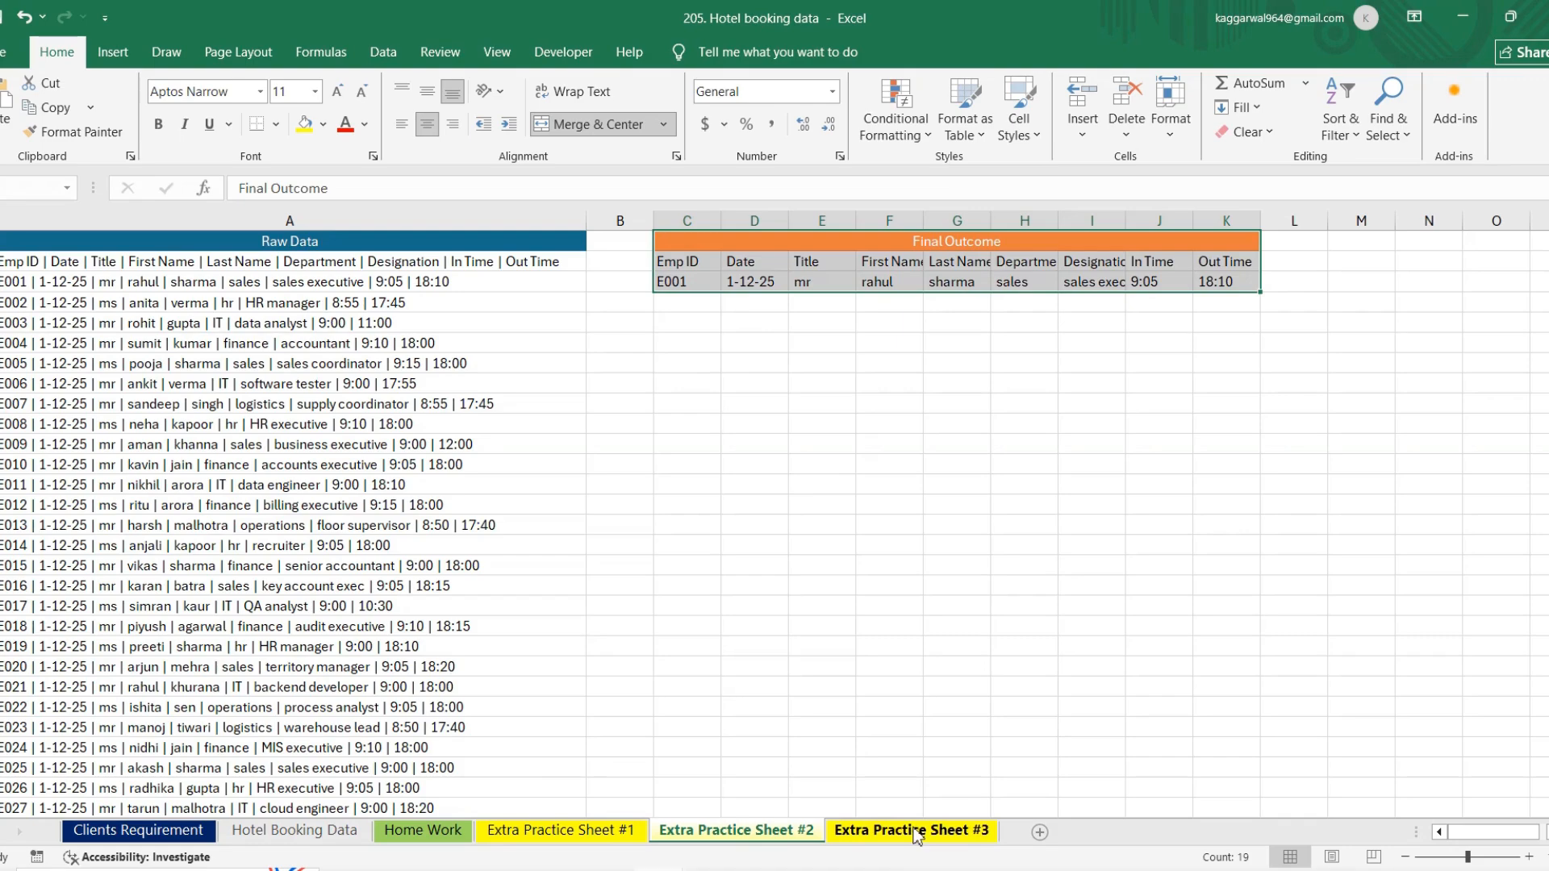
{"action": "left_click", "coordinate": [1466, 18]}
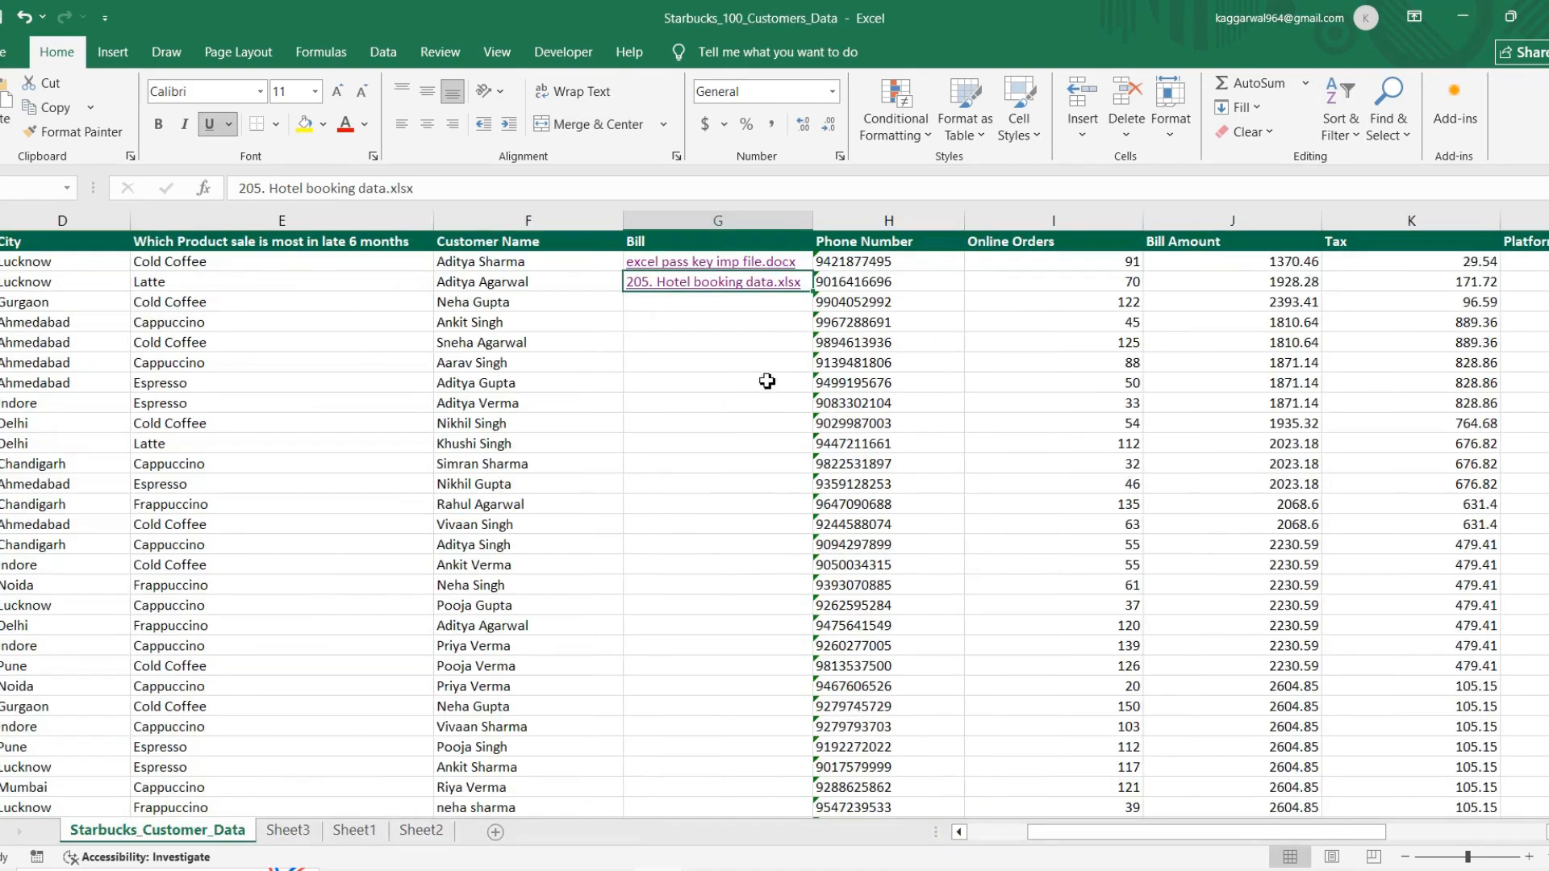
Step: Switch to the Word shortcut list to check the Ctrl + L entry, and return to the Starbucks_100_Customers_Data workbook
{"action": "key", "text": "alt+Tab"}
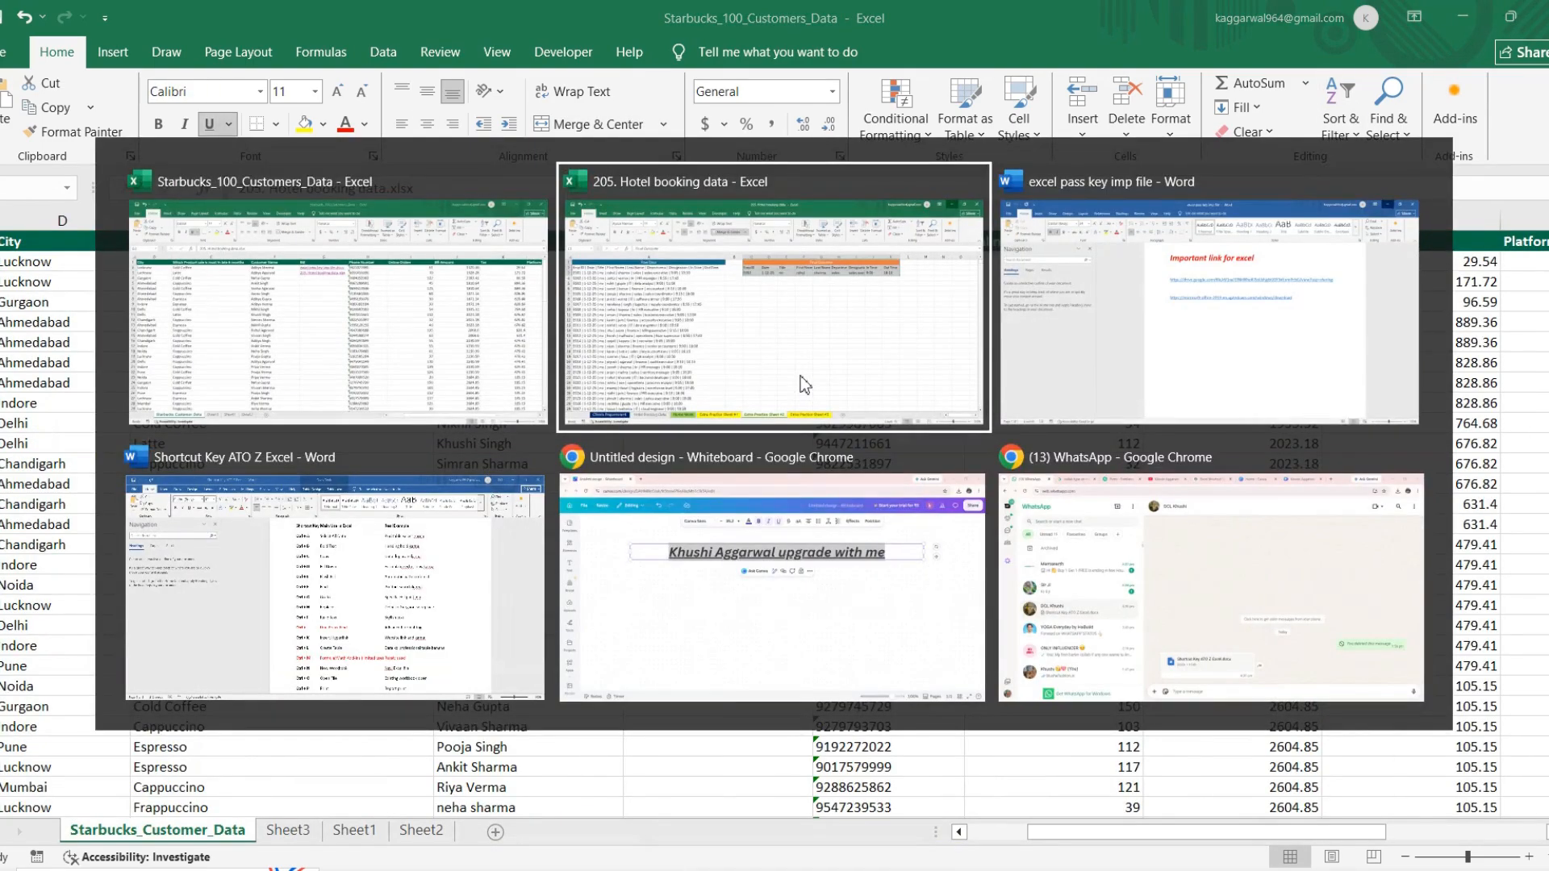
{"action": "key", "text": "alt+Tab"}
{"action": "key", "text": "alt+Tab"}
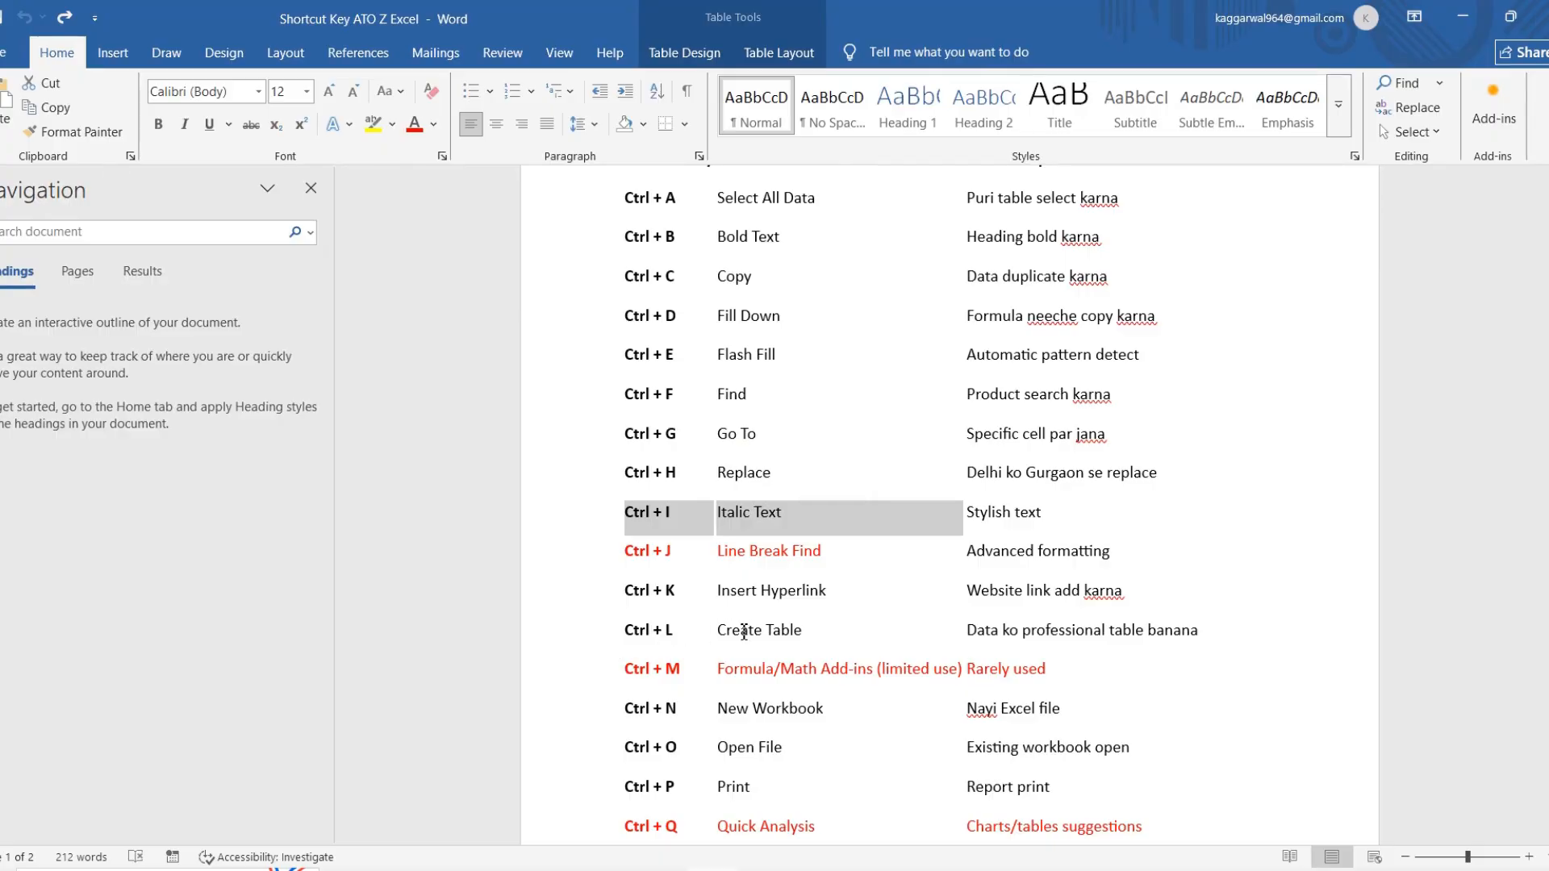
{"action": "key", "text": "alt+Tab"}
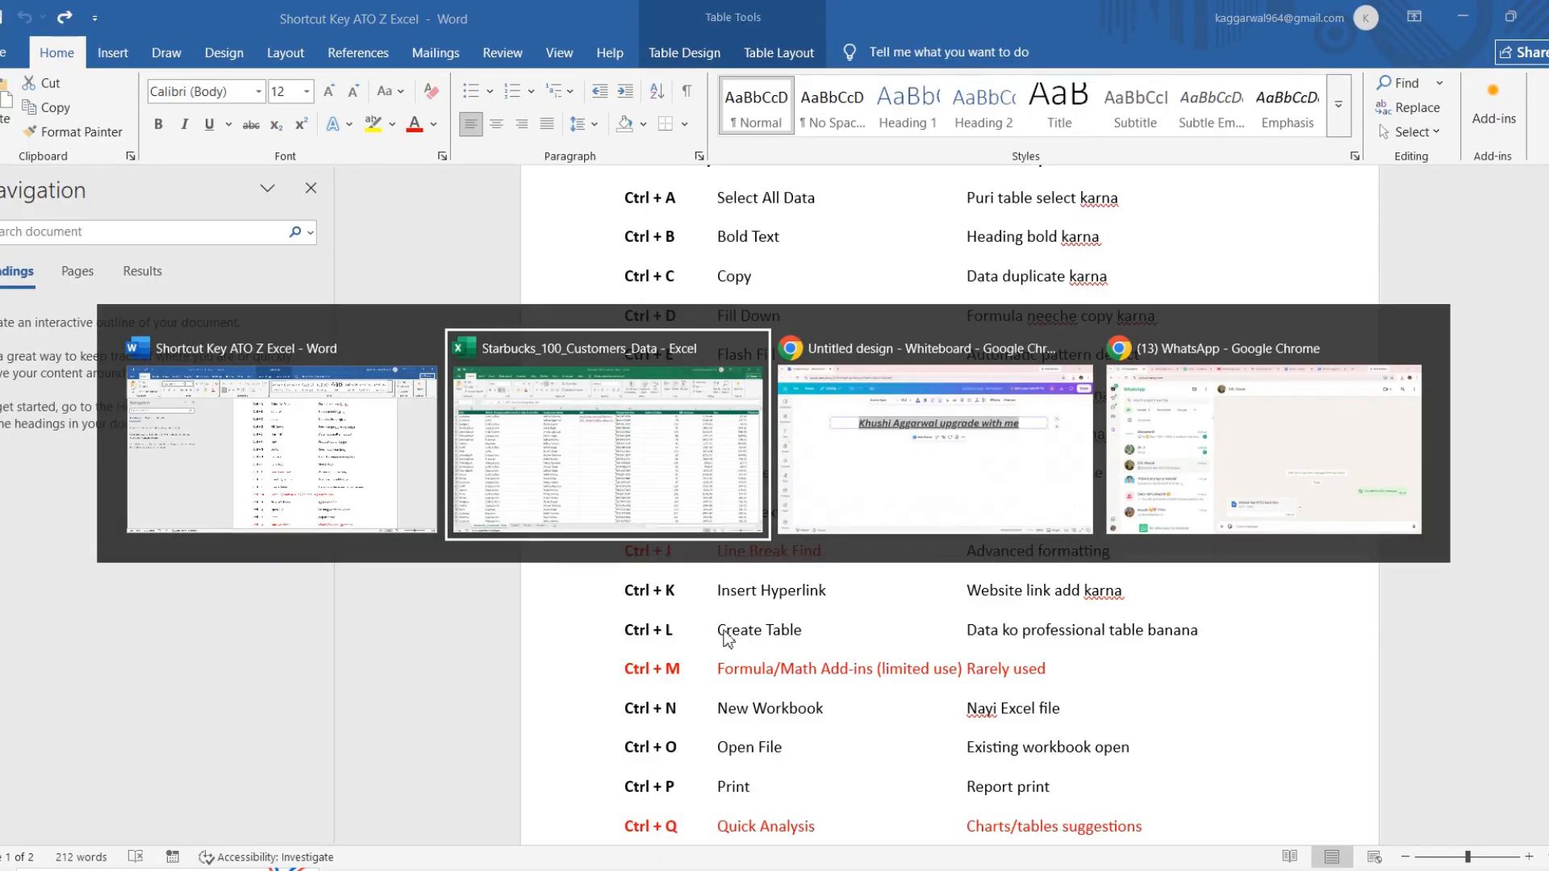
Step: Convert the empty range R6:Y19 on the Starbucks_Customer_Data sheet into a table without marking existing headers
{"action": "scroll", "coordinate": [839, 371], "scroll_direction": "right", "scroll_amount": 1}
{"action": "scroll", "coordinate": [855, 384], "scroll_direction": "right", "scroll_amount": 5}
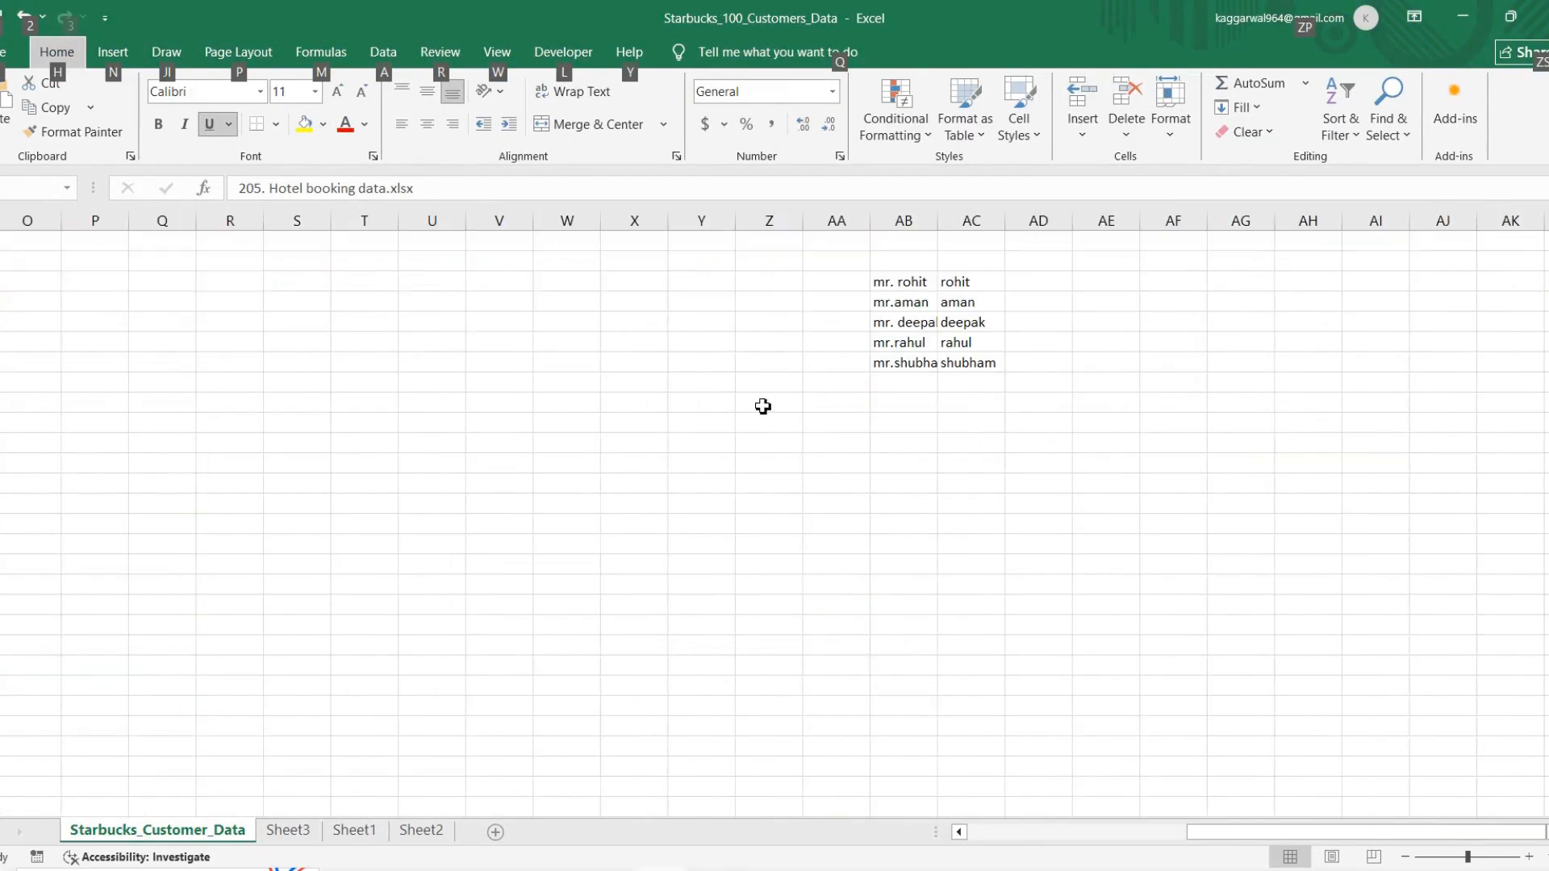
{"action": "left_click", "coordinate": [209, 340]}
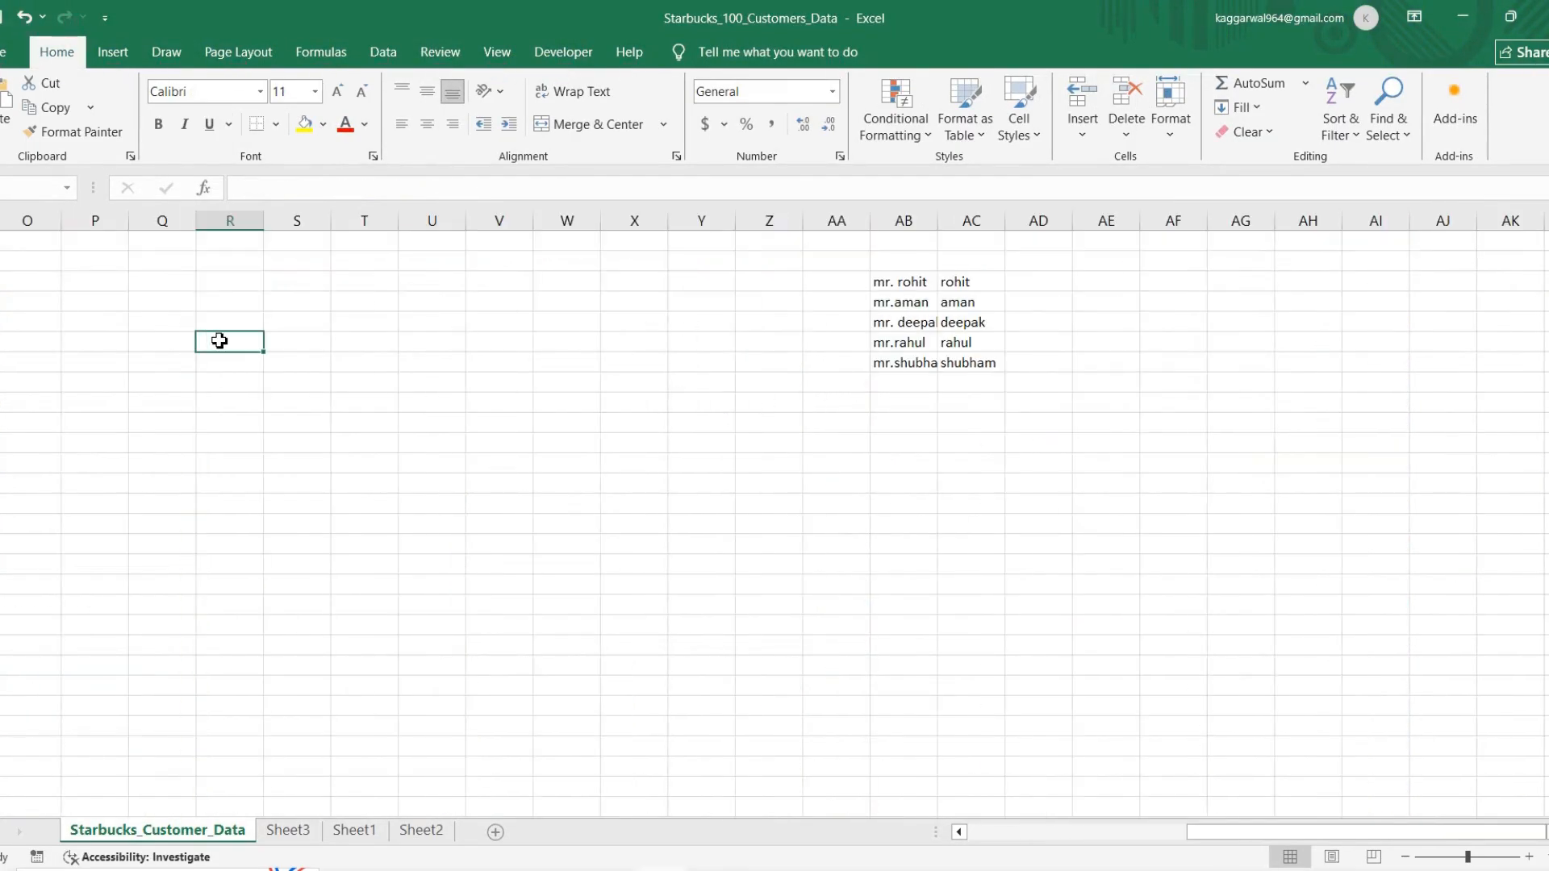
{"action": "left_click_drag", "start_coordinate": [217, 340], "coordinate": [670, 598]}
{"action": "left_click", "coordinate": [670, 597]}
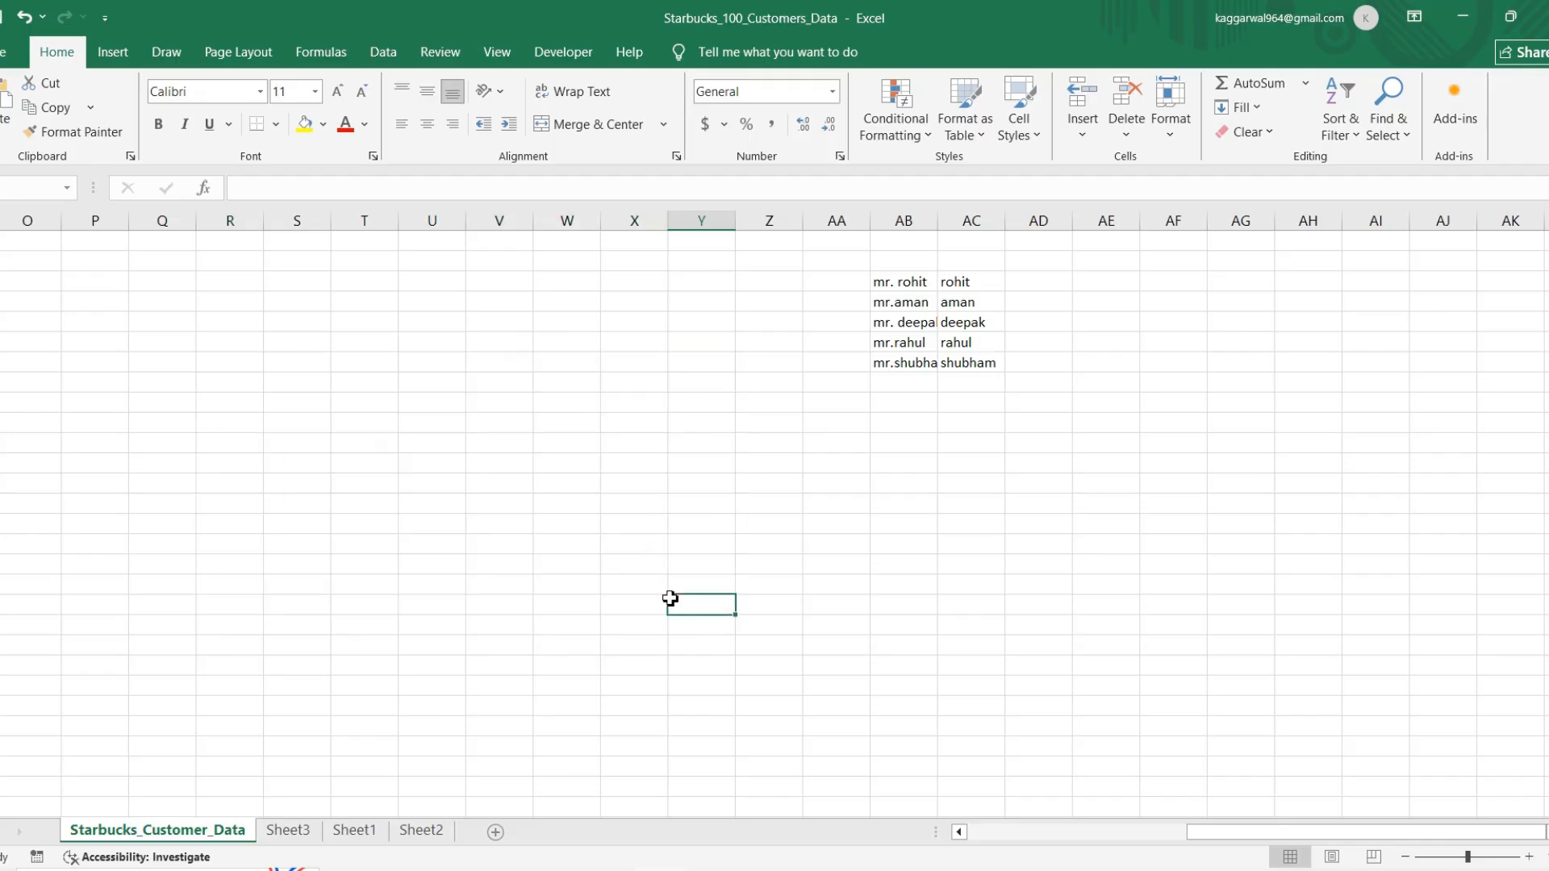
{"action": "left_click_drag", "start_coordinate": [249, 335], "coordinate": [684, 612]}
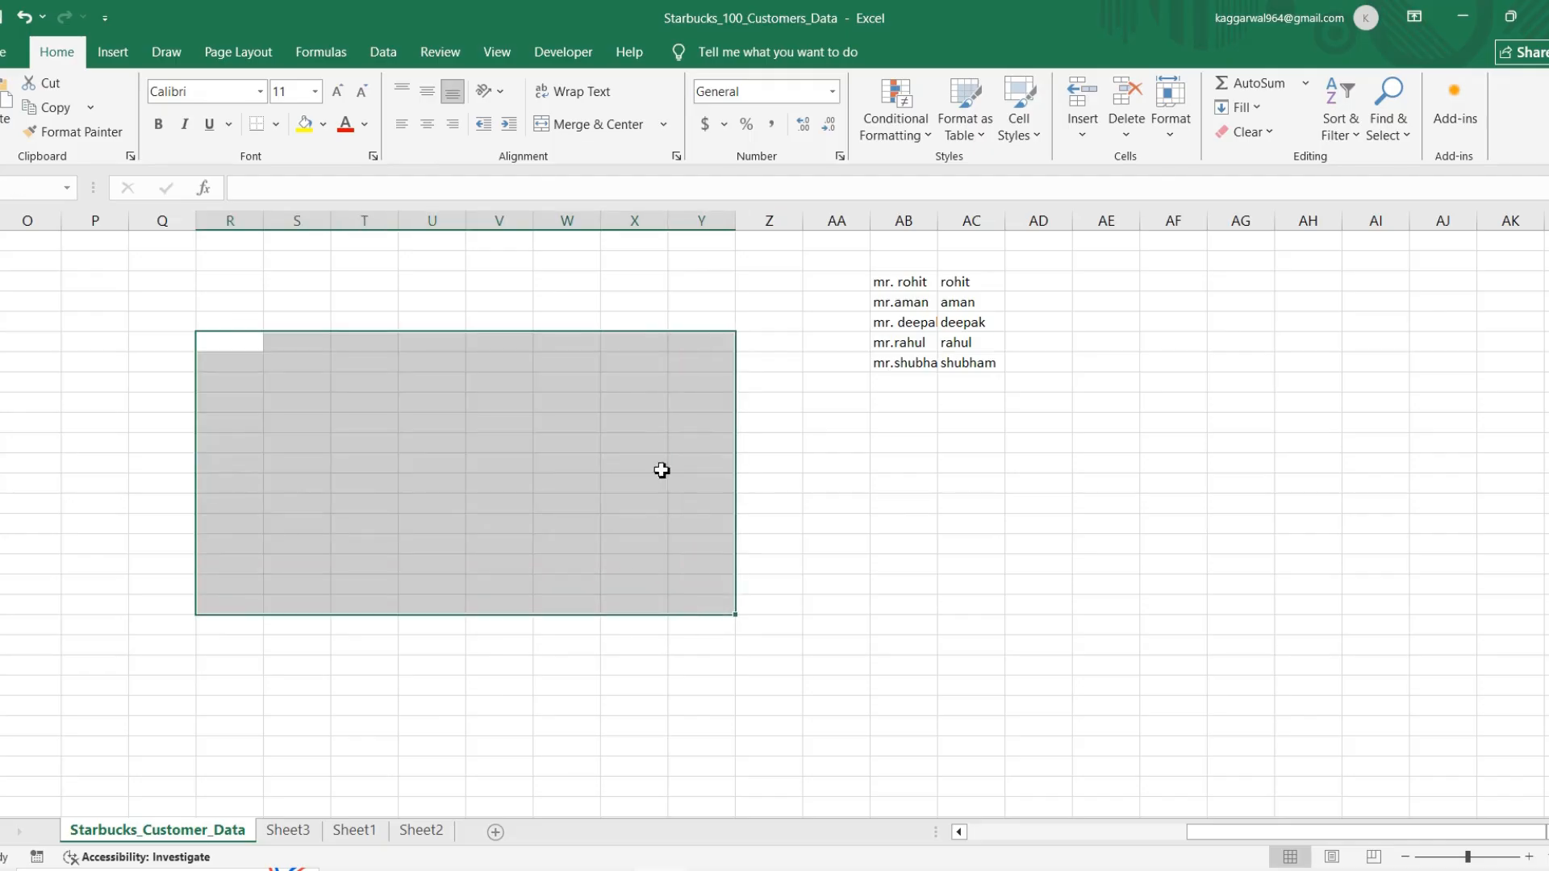
{"action": "left_click", "coordinate": [112, 53]}
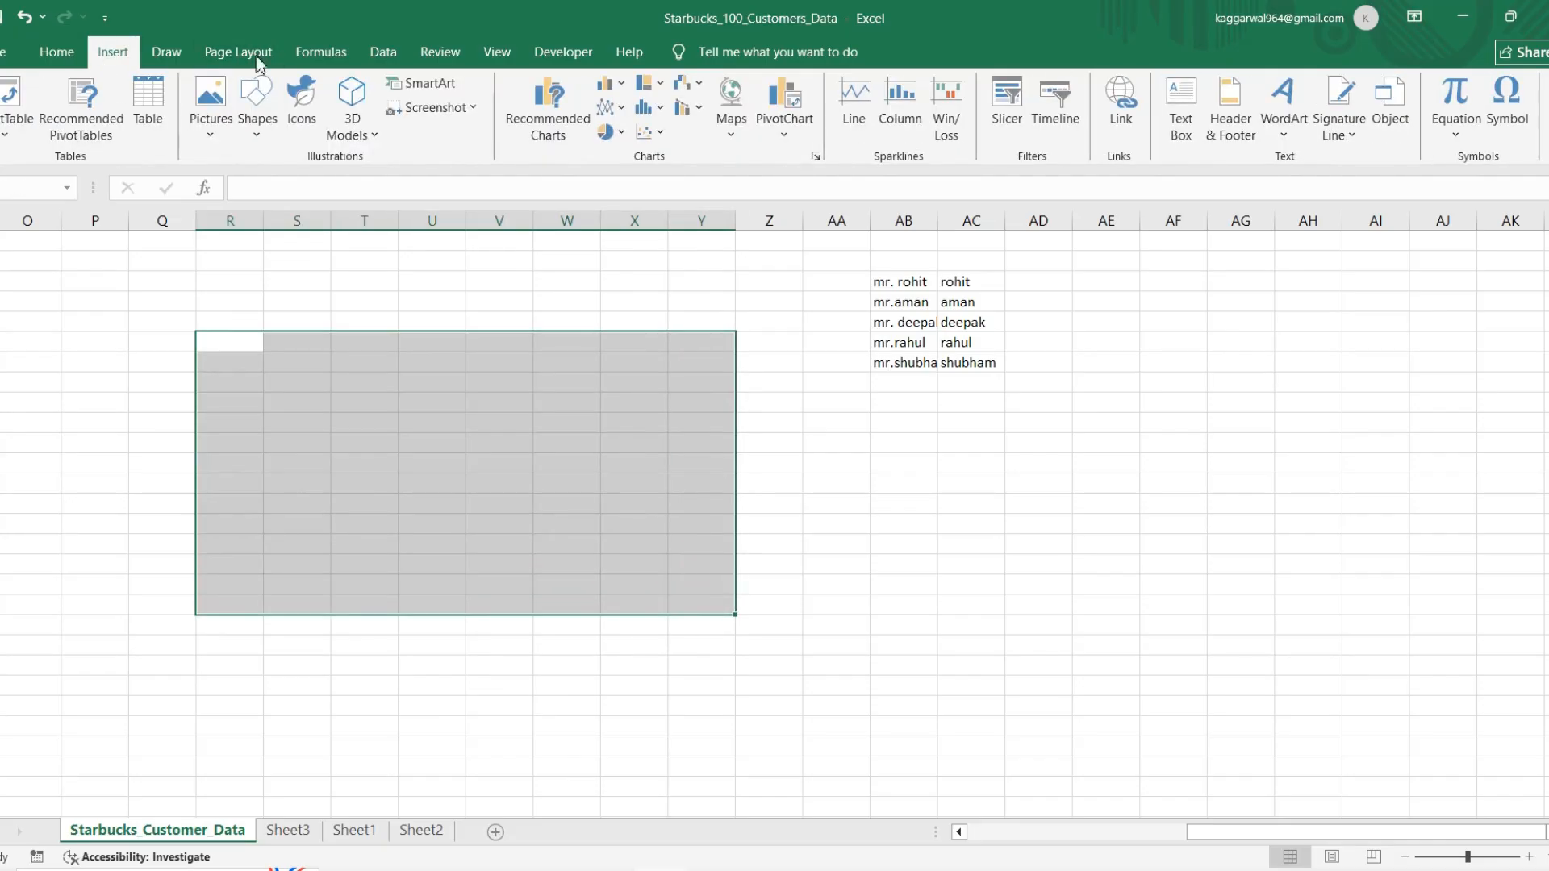
{"action": "left_click", "coordinate": [153, 119]}
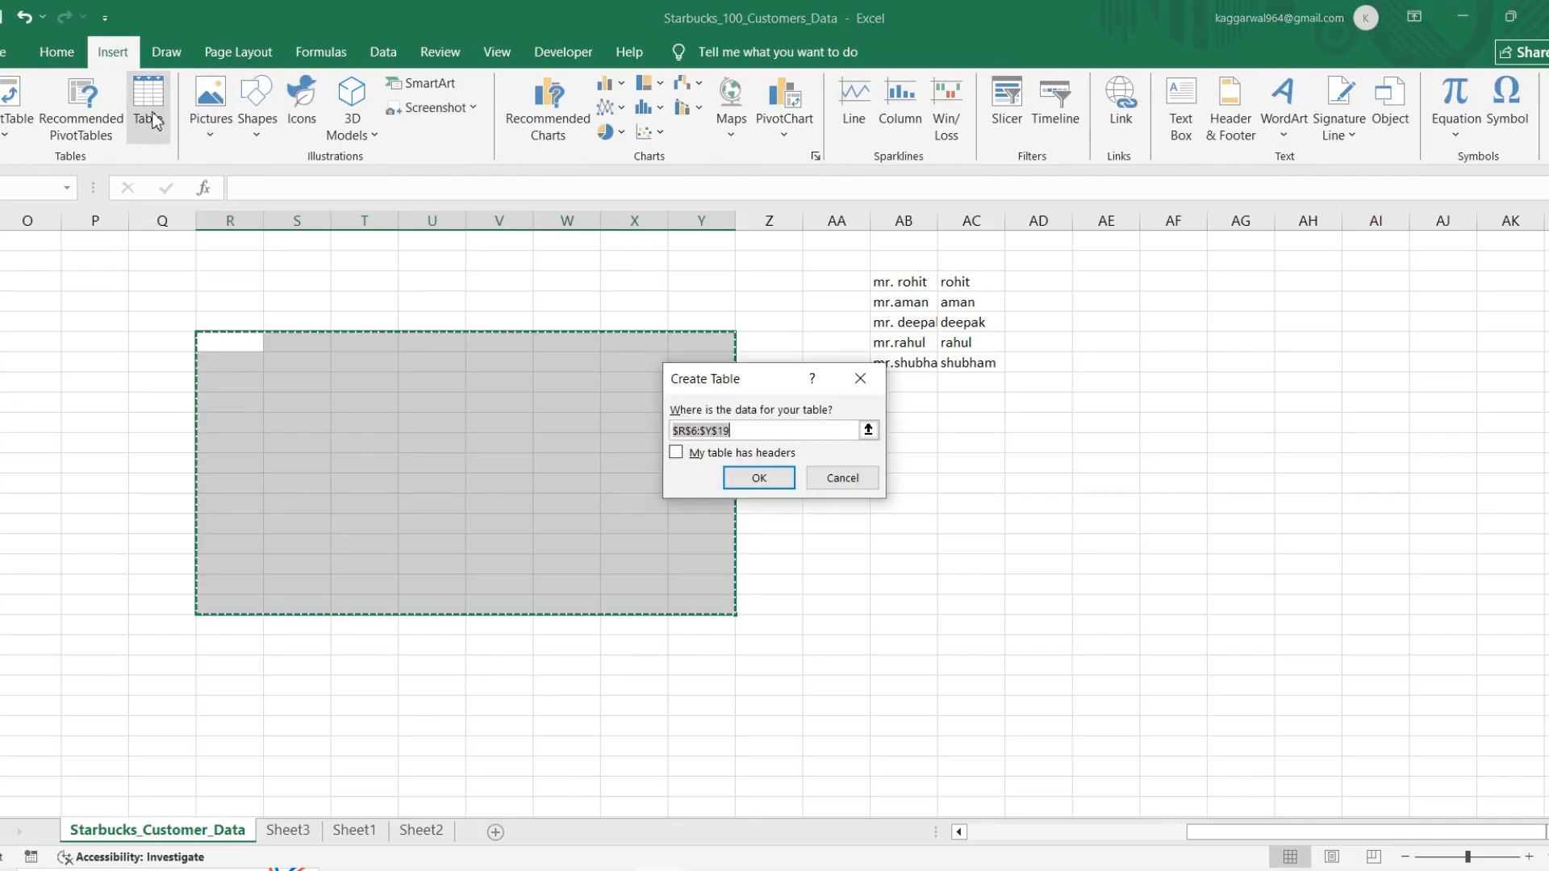
{"action": "key", "text": "Return"}
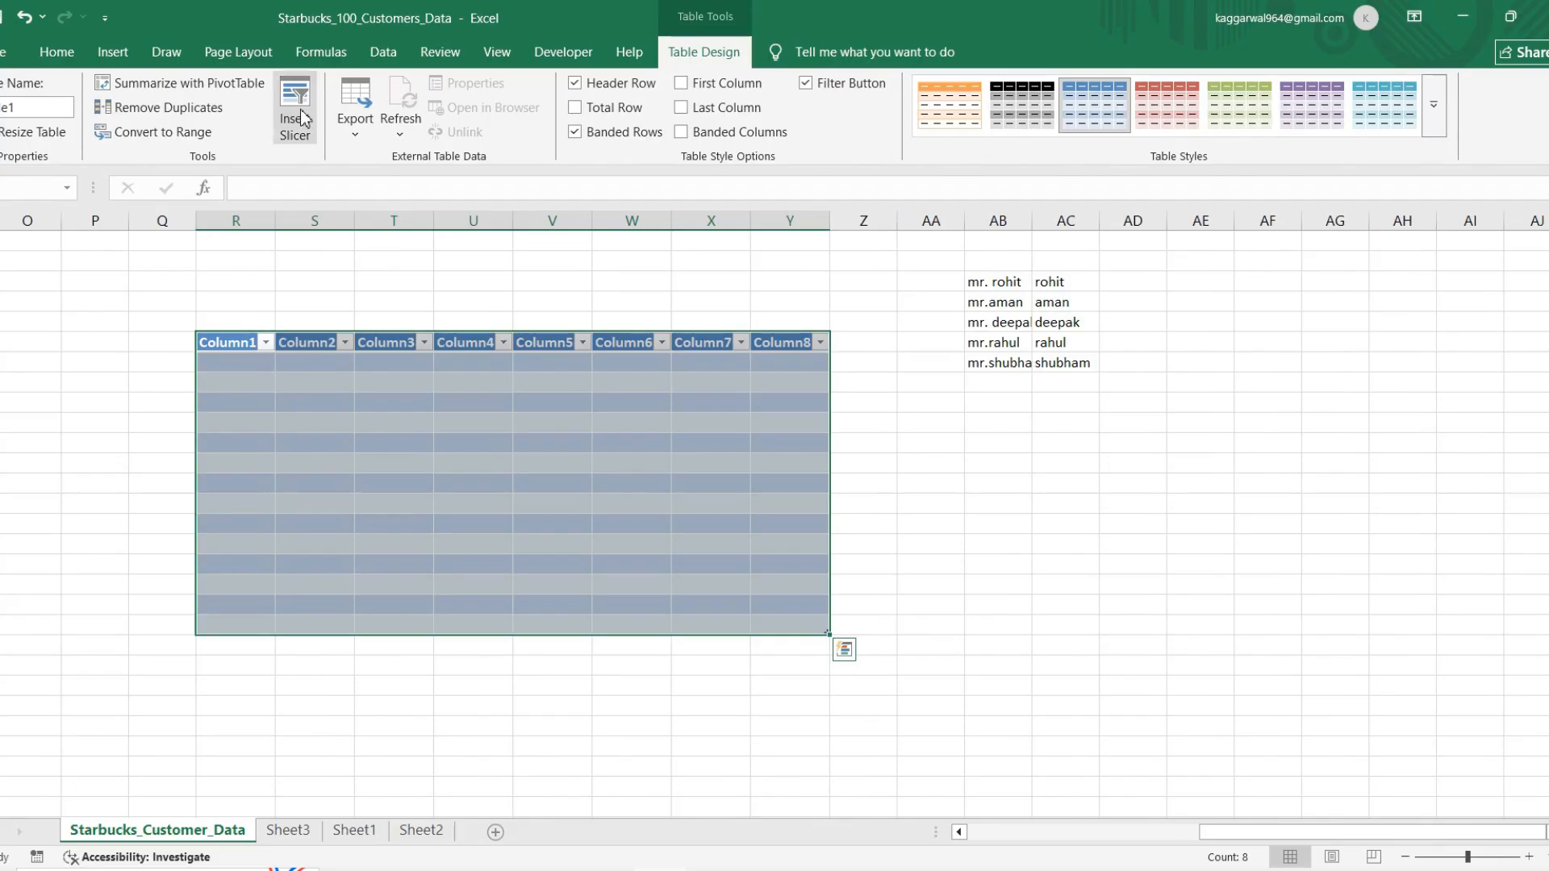
Step: Convert the sample name range AB3:AC8 into a table using the Create Table shortcut
{"action": "left_click", "coordinate": [56, 52]}
{"action": "scroll", "coordinate": [1024, 540], "scroll_direction": "right", "scroll_amount": 5}
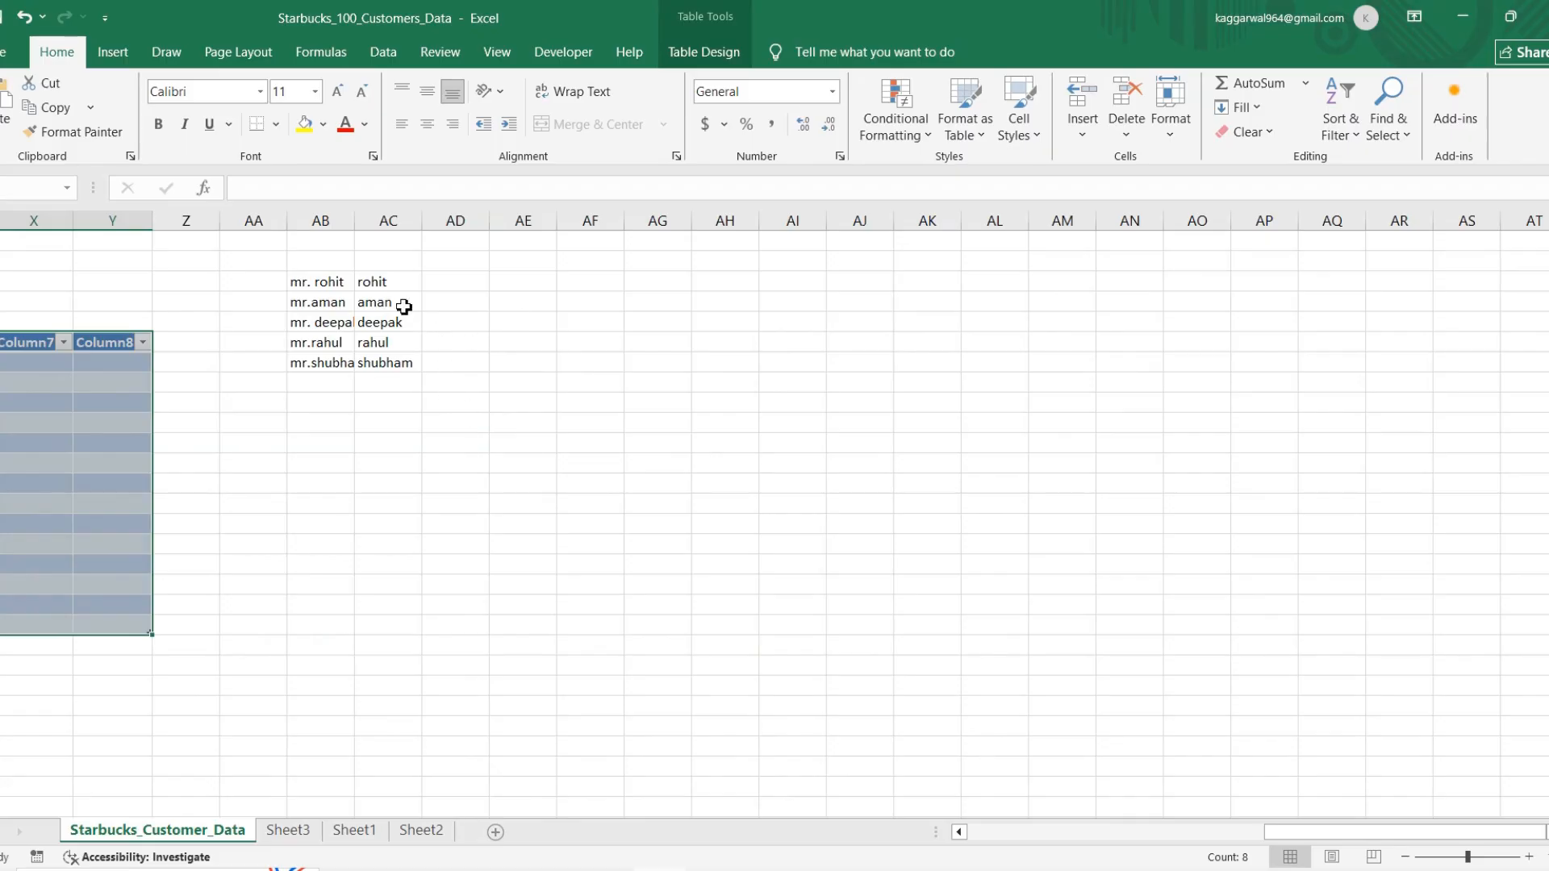
{"action": "left_click_drag", "start_coordinate": [319, 282], "coordinate": [410, 375]}
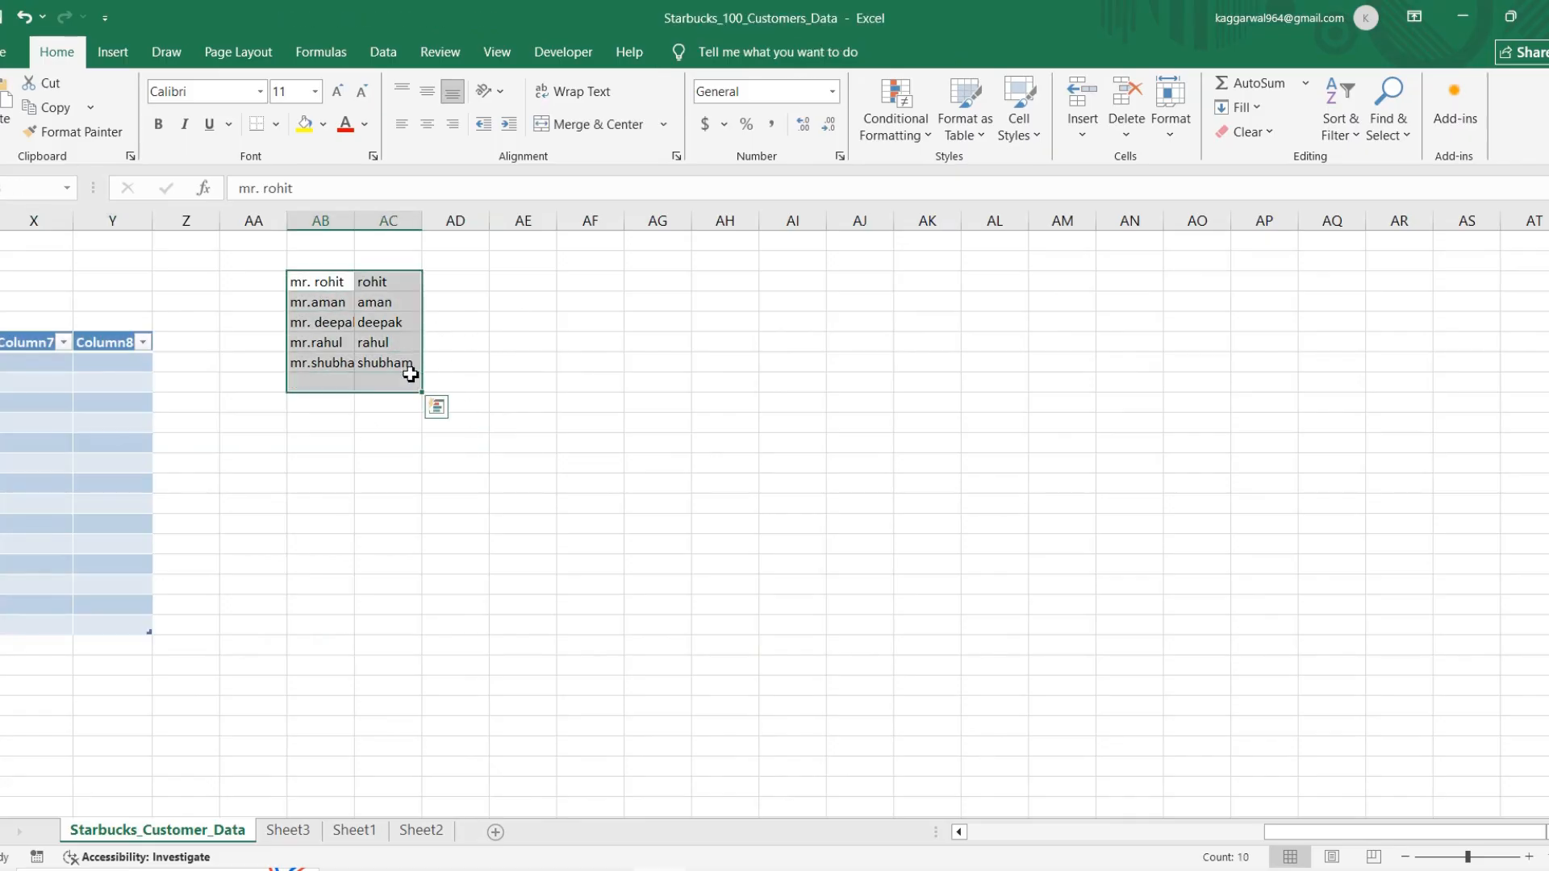
{"action": "key", "text": "ctrl+t"}
{"action": "key", "text": "Return"}
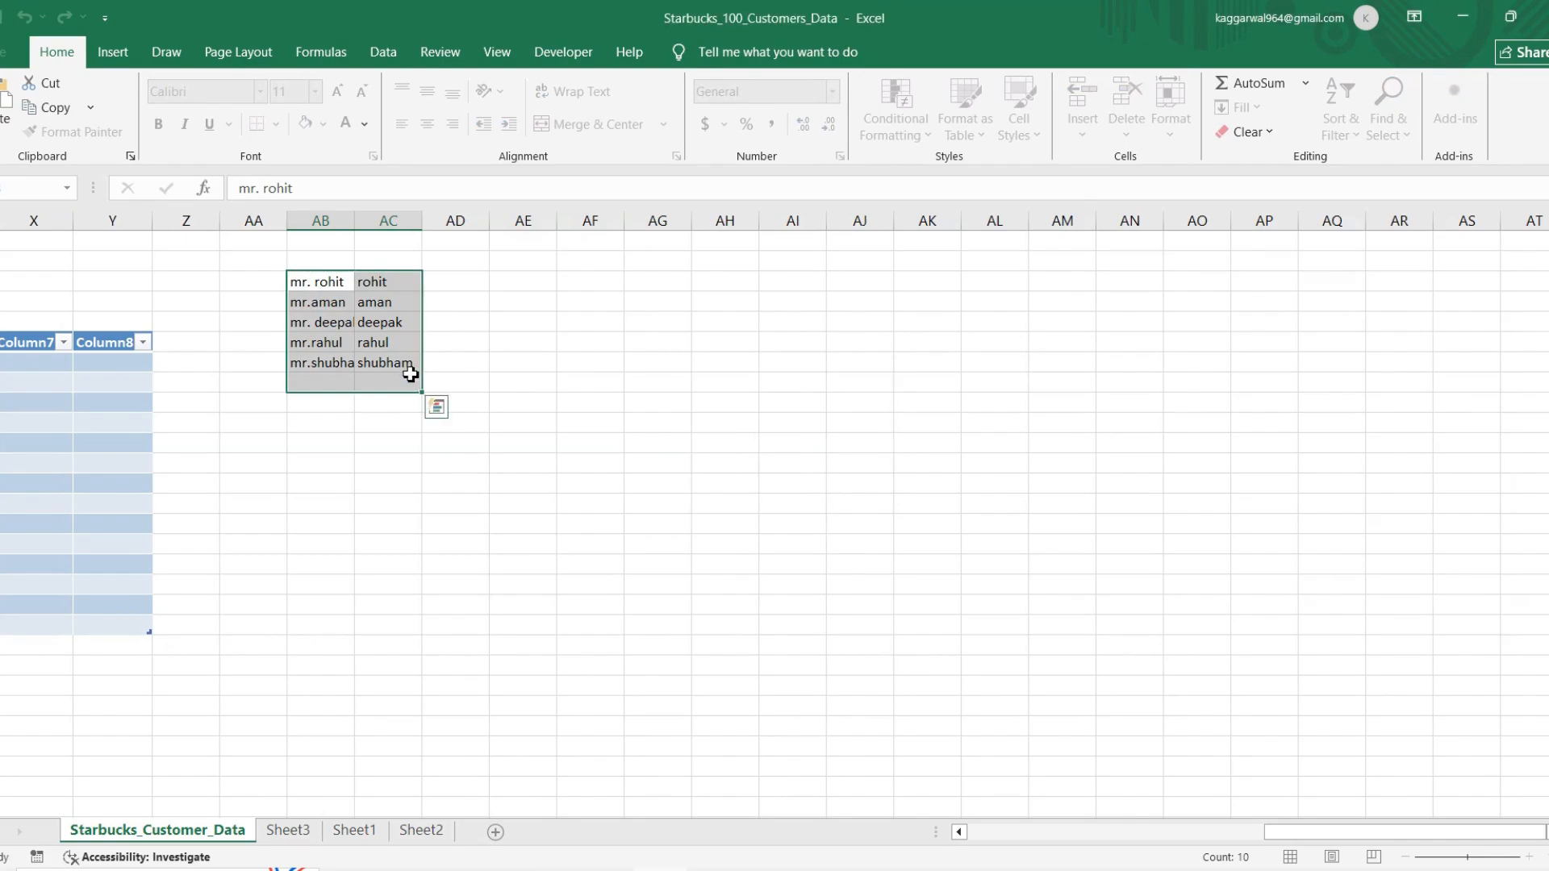
Step: Convert the empty range AE3:AJ17 on the Starbucks_Customer_Data sheet into a table without marking existing headers
{"action": "left_click_drag", "start_coordinate": [547, 285], "coordinate": [880, 572]}
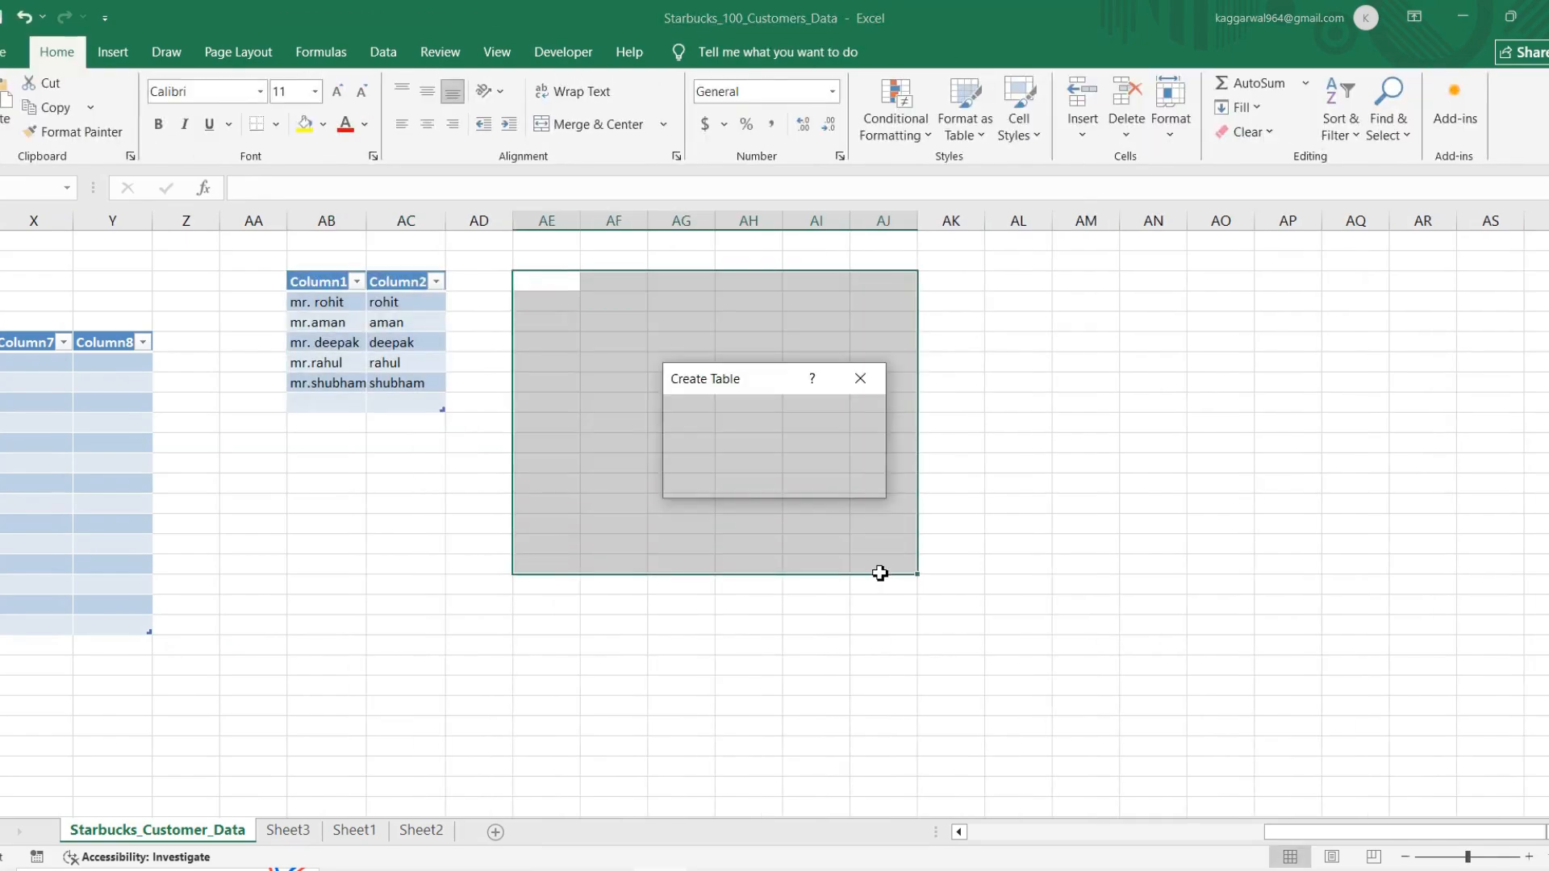
{"action": "key", "text": "ctrl+t"}
{"action": "key", "text": "Return"}
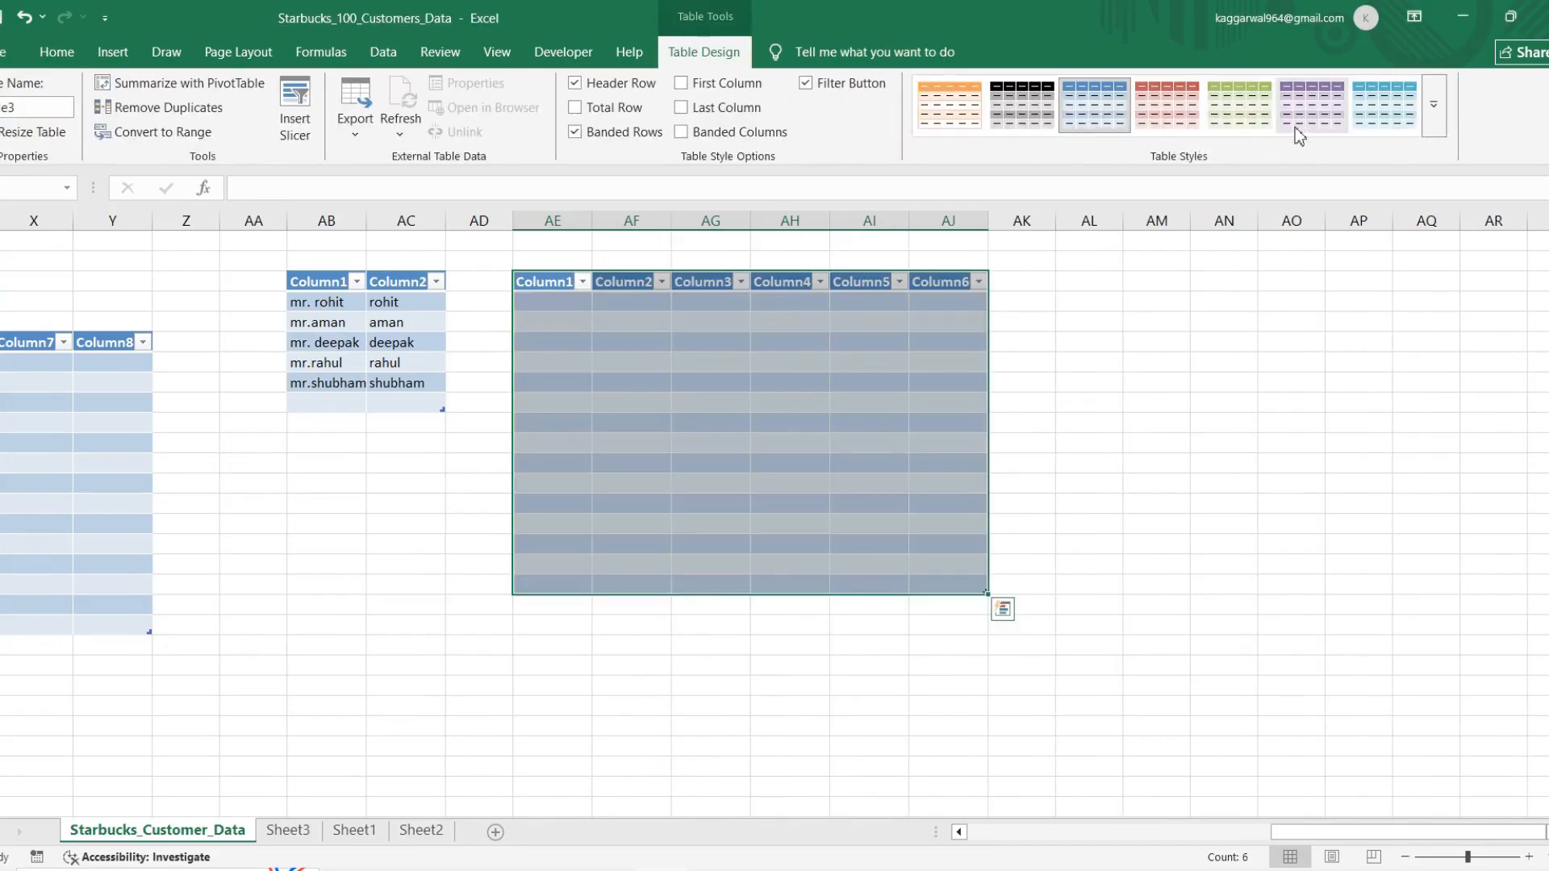
Step: Try several table styles on the new table starting at AE3 and apply the red one
{"action": "left_click", "coordinate": [1167, 103]}
{"action": "left_click", "coordinate": [1309, 113]}
{"action": "left_click", "coordinate": [1357, 105]}
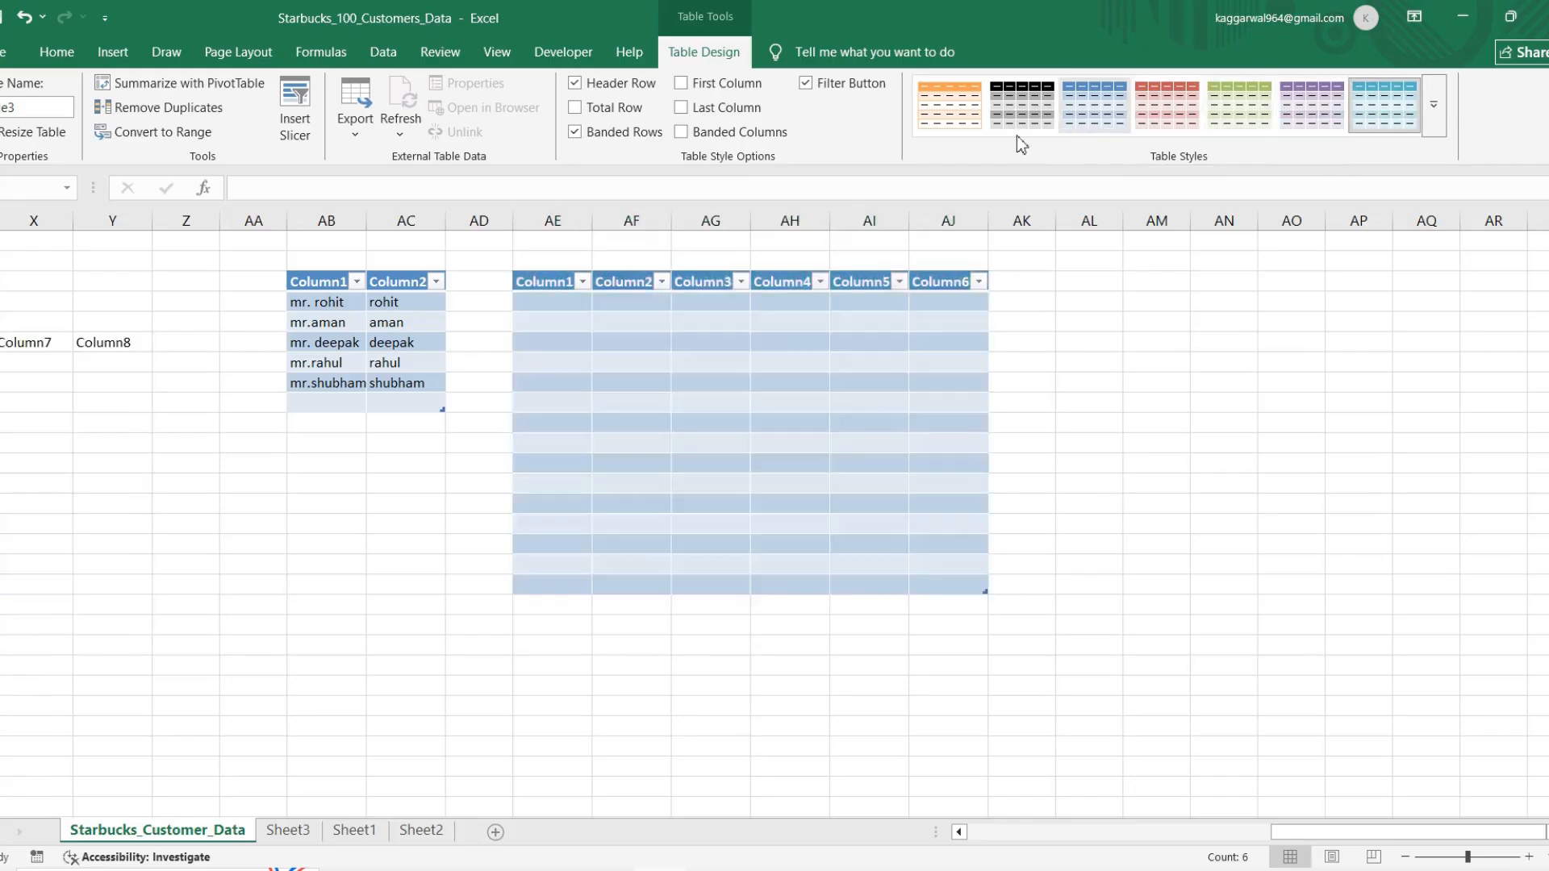
{"action": "left_click", "coordinate": [1166, 114]}
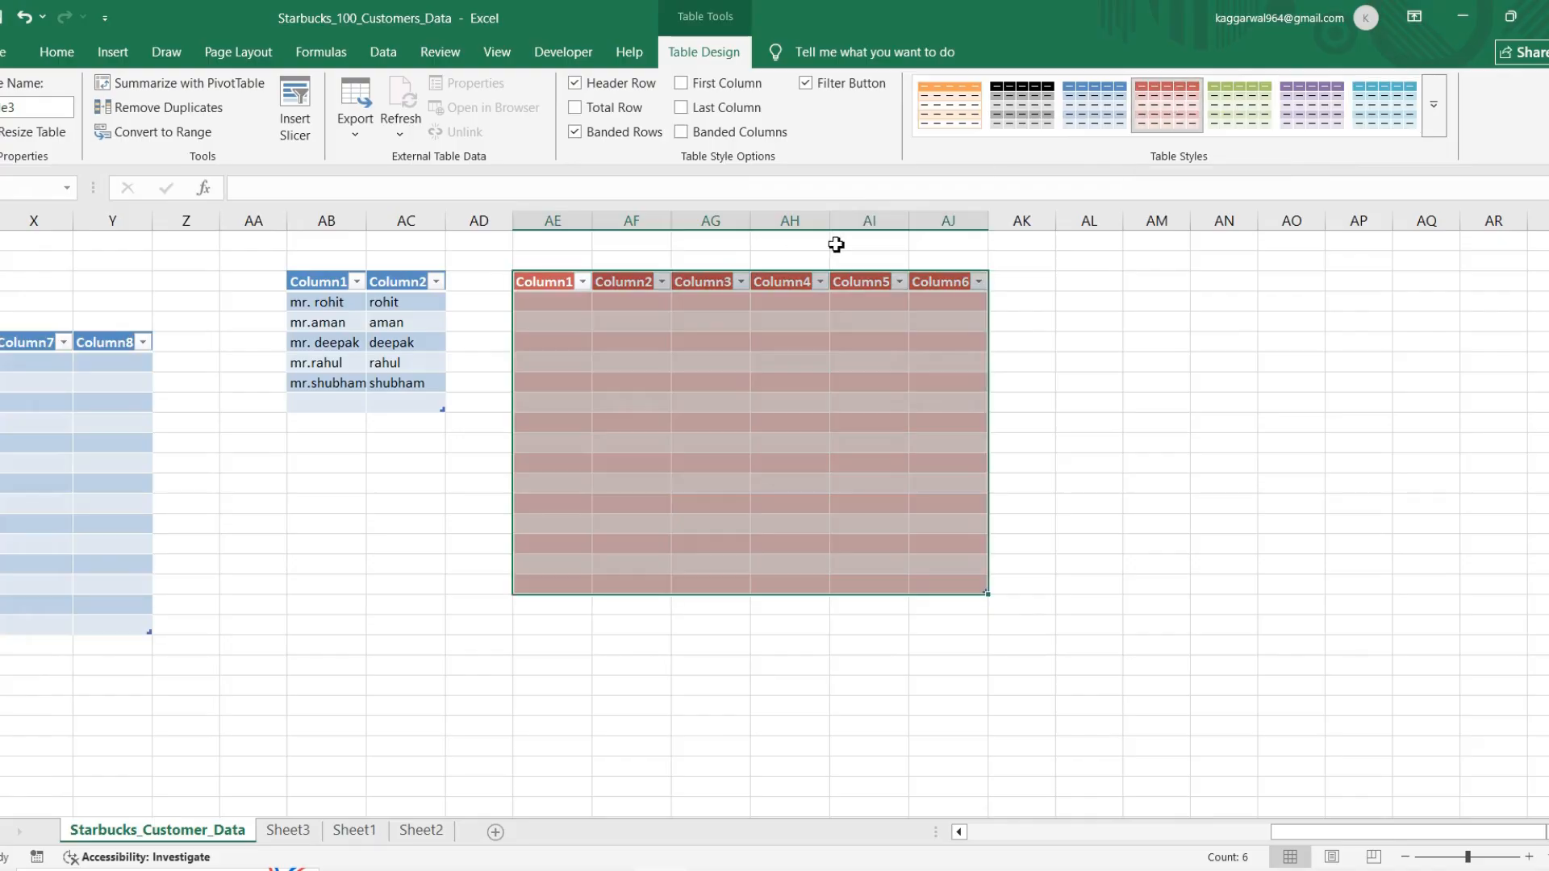
{"action": "left_click", "coordinate": [453, 460]}
{"action": "scroll", "coordinate": [454, 459], "scroll_direction": "left", "scroll_amount": 5}
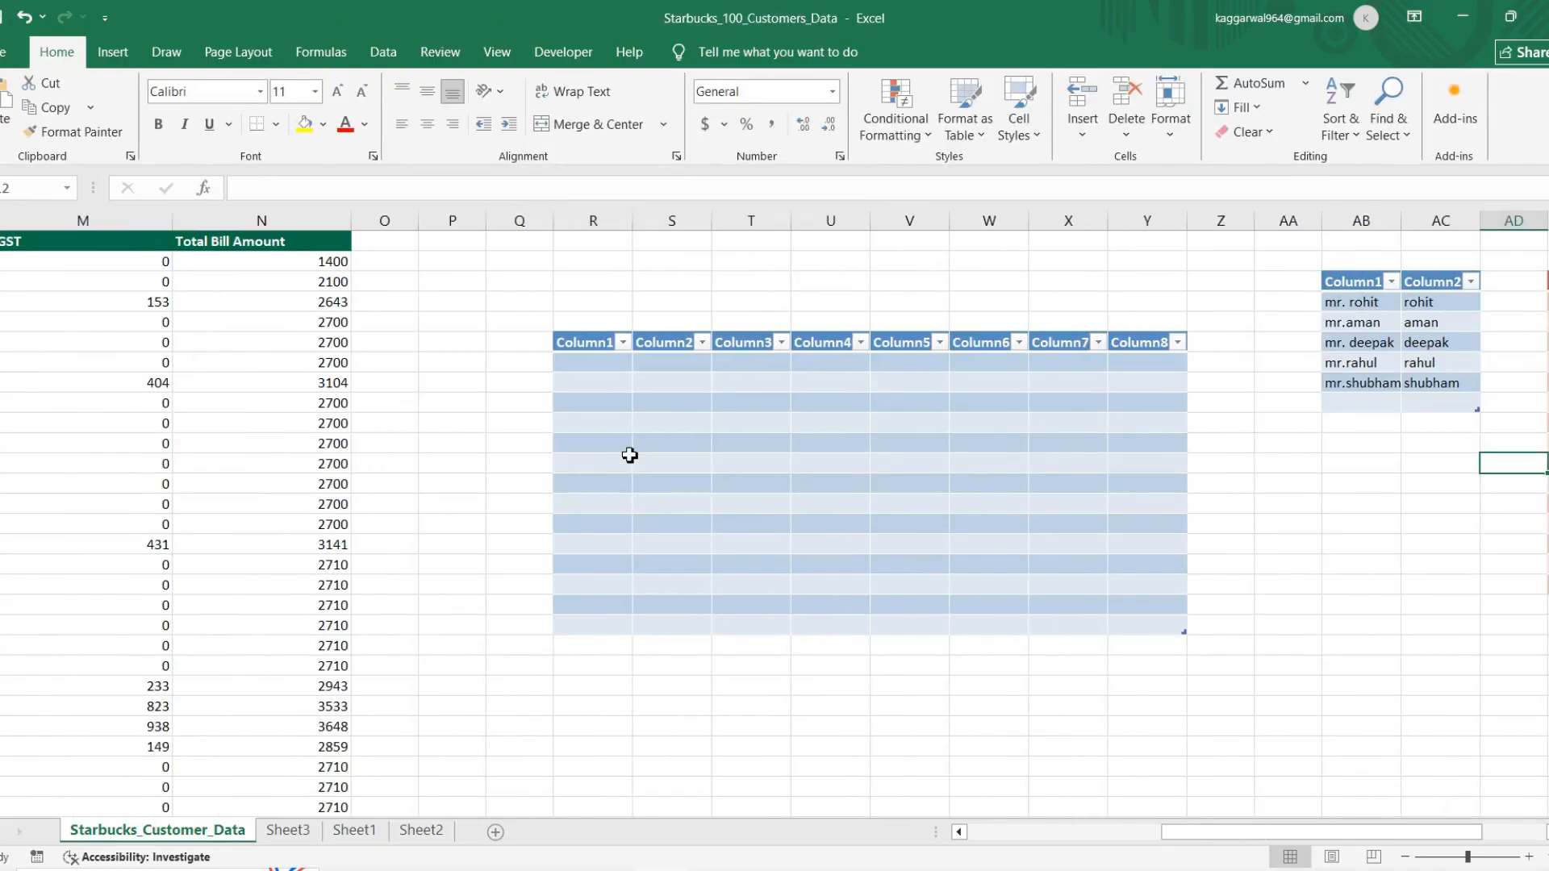
{"action": "left_click", "coordinate": [626, 456]}
{"action": "left_click", "coordinate": [113, 51]}
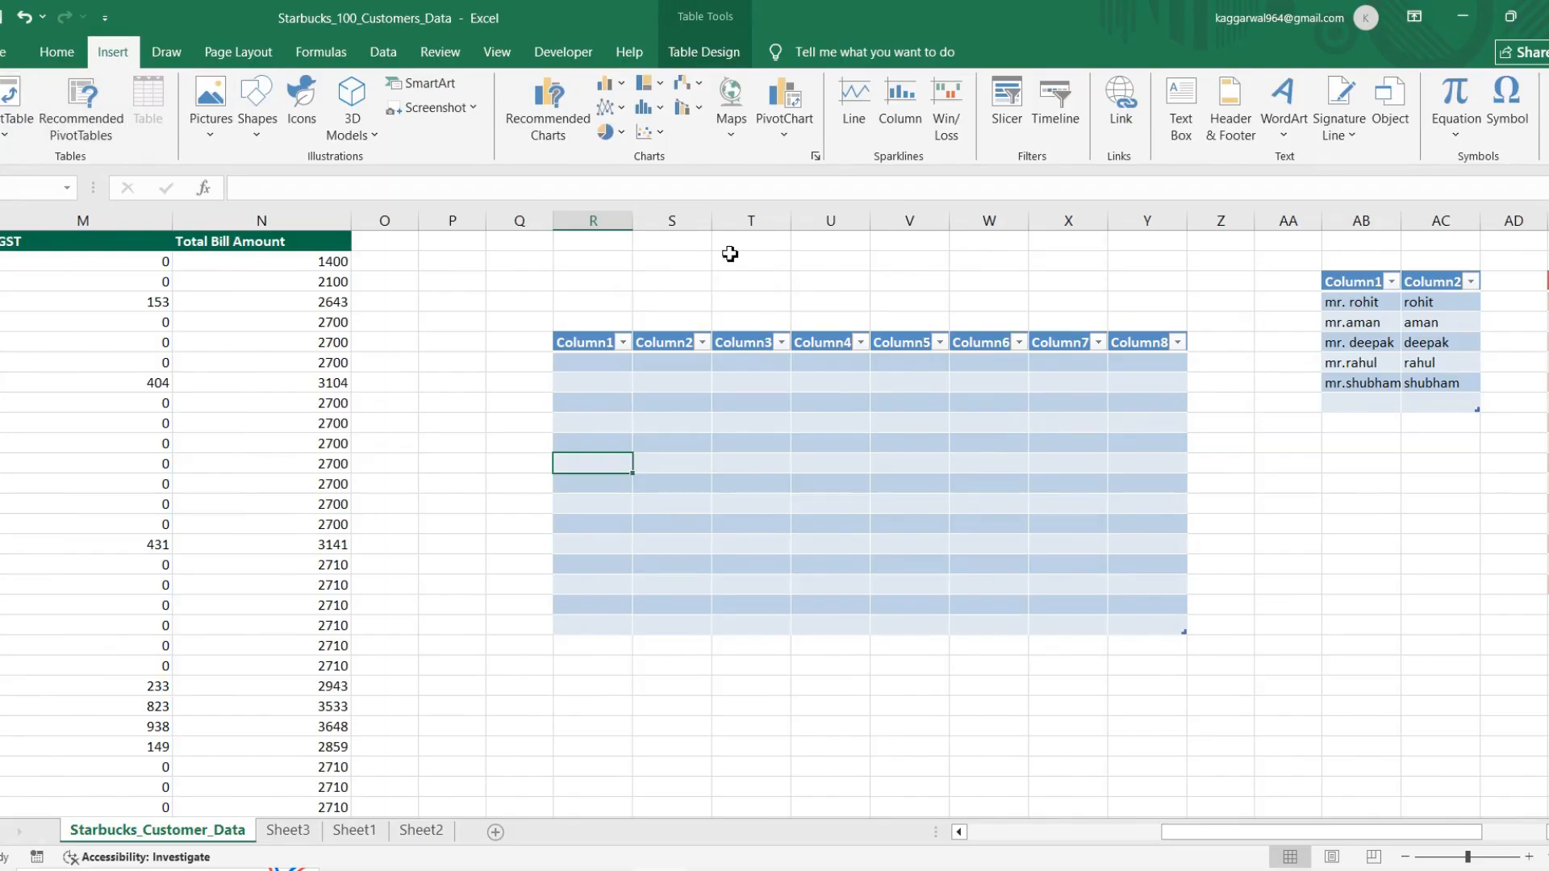
{"action": "scroll", "coordinate": [993, 469], "scroll_direction": "right", "scroll_amount": 3}
{"action": "scroll", "coordinate": [993, 470], "scroll_direction": "right", "scroll_amount": 7}
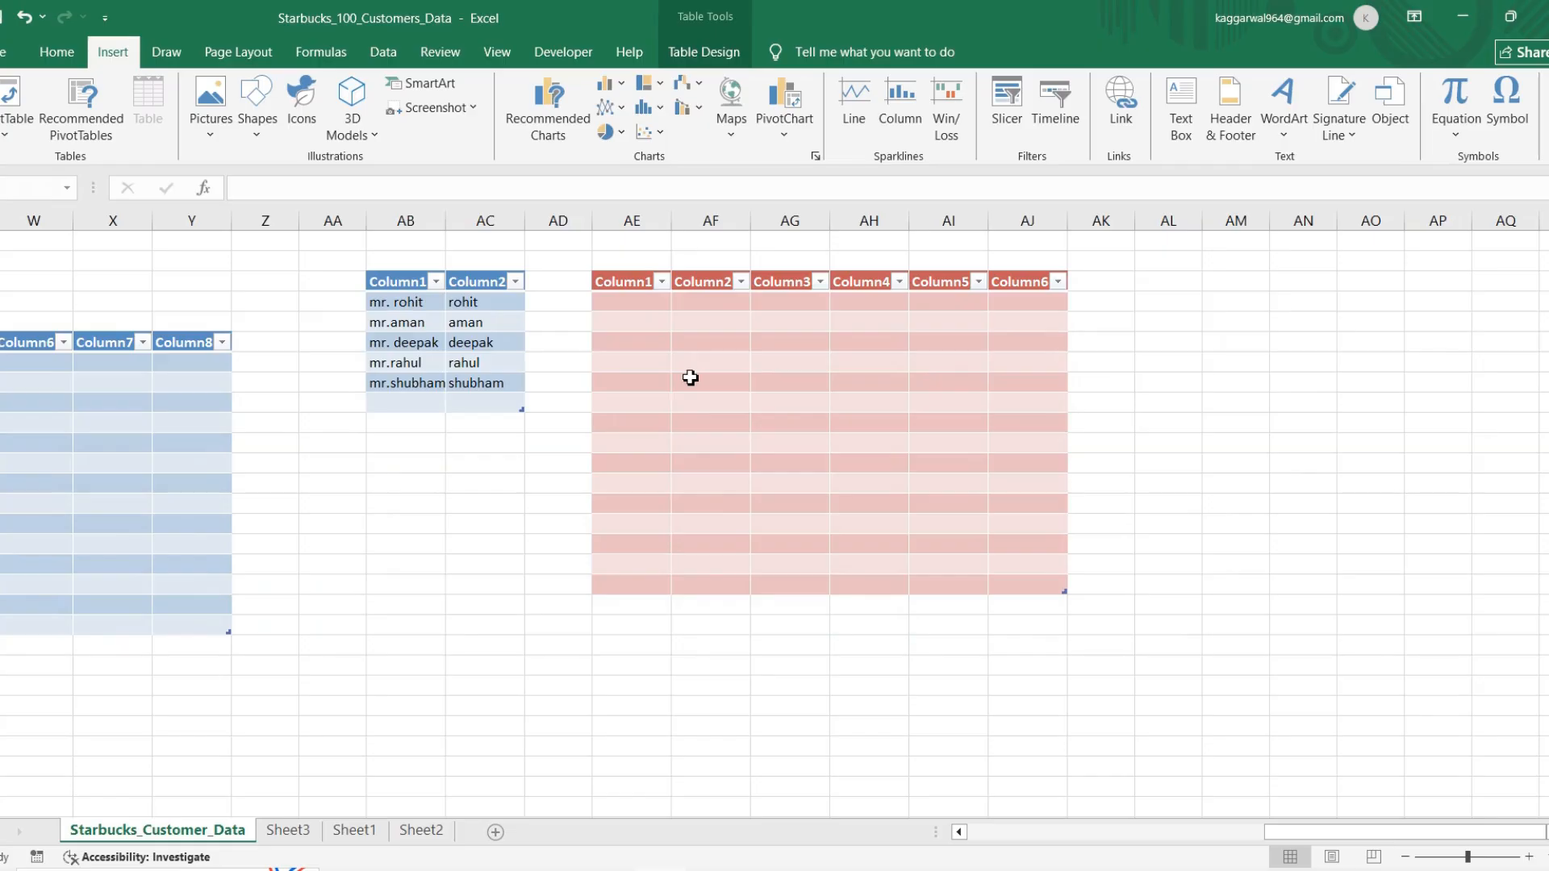
{"action": "left_click", "coordinate": [689, 378]}
Step: Convert the empty range AA22:AF34 below the existing tables into a table without marking existing headers
{"action": "scroll", "coordinate": [492, 588], "scroll_direction": "down", "scroll_amount": 2}
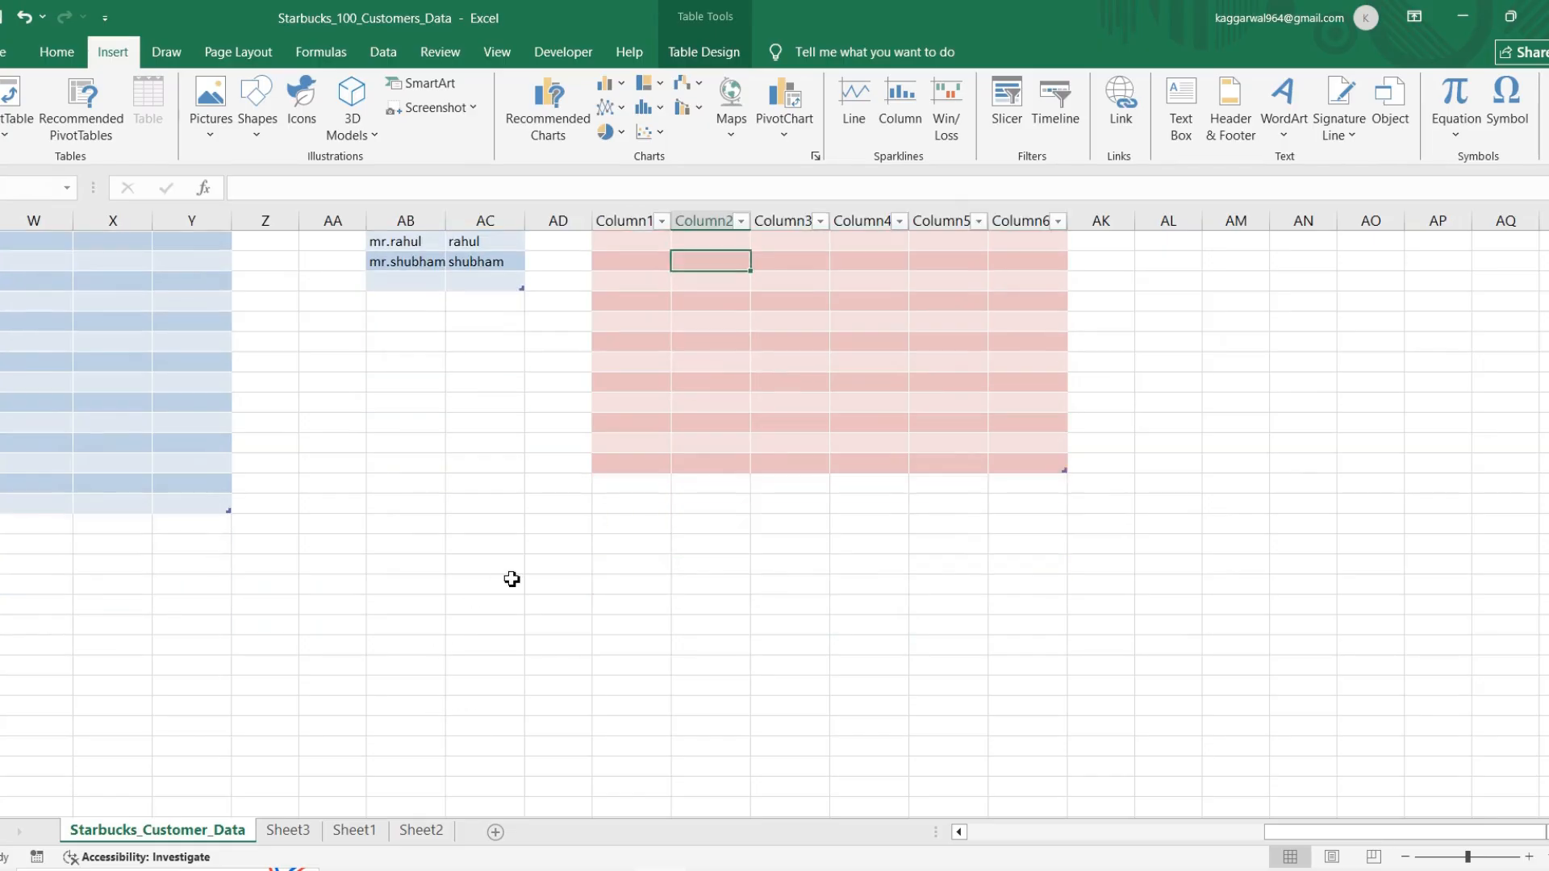
{"action": "left_click_drag", "start_coordinate": [325, 554], "coordinate": [696, 799]}
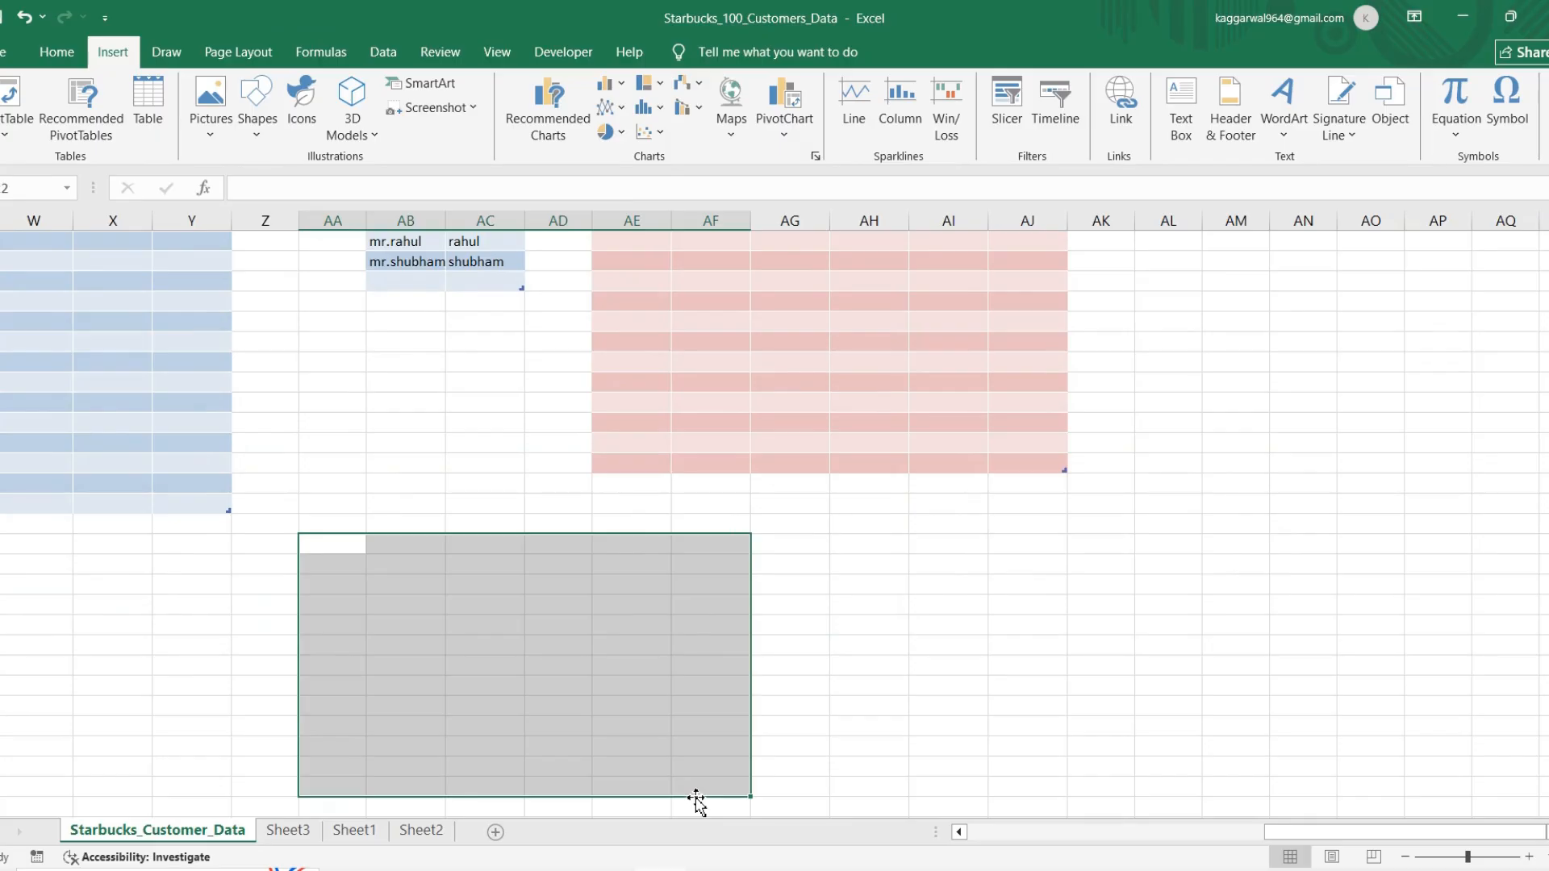
{"action": "key", "text": "ctrl+t"}
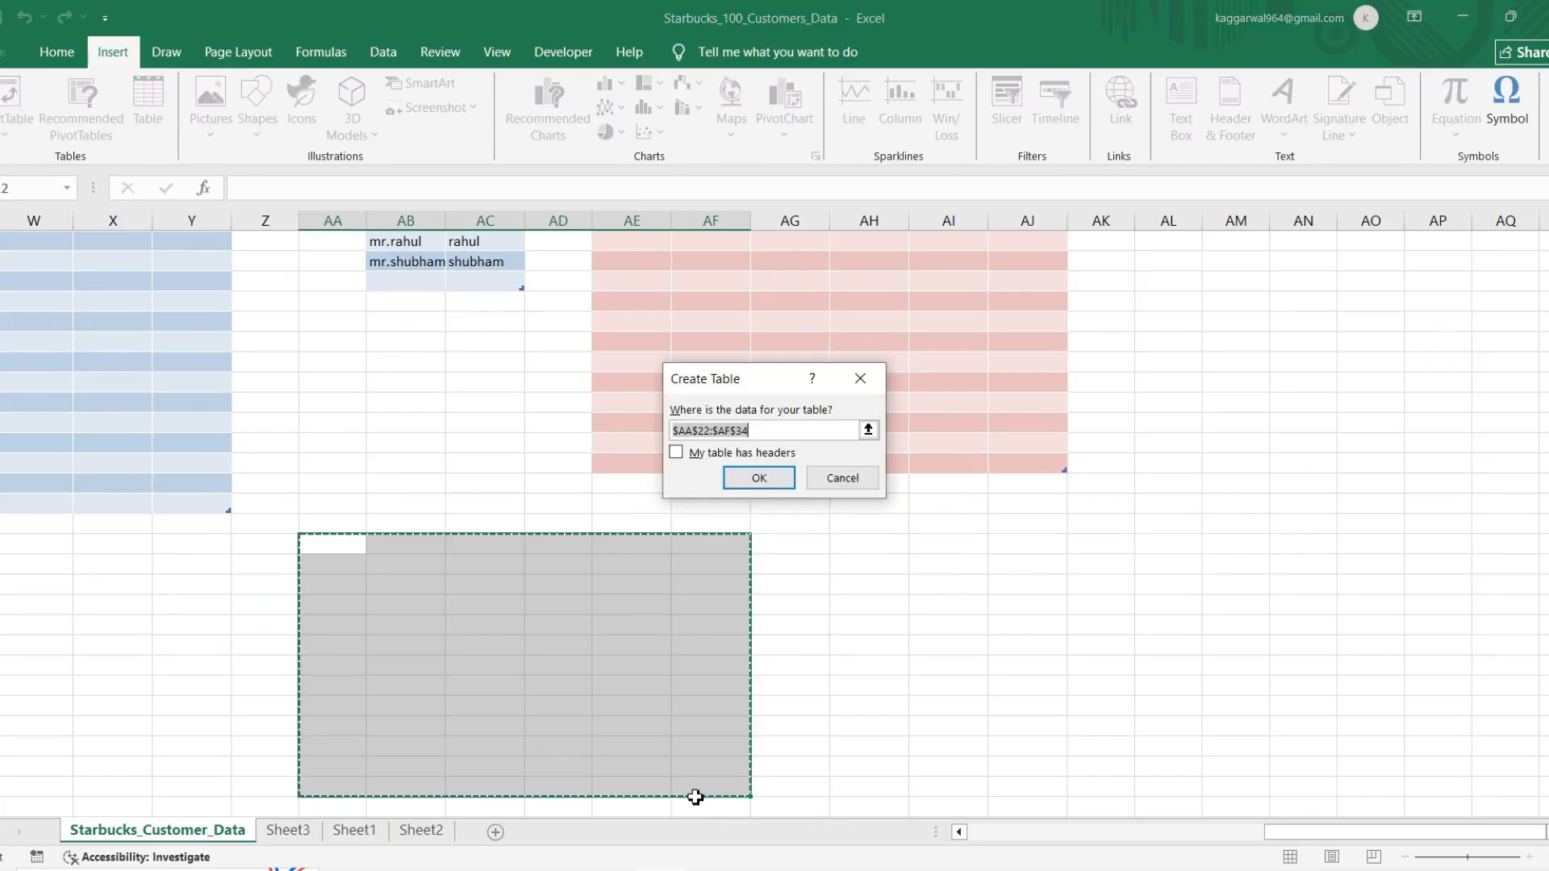
{"action": "key", "text": "Return"}
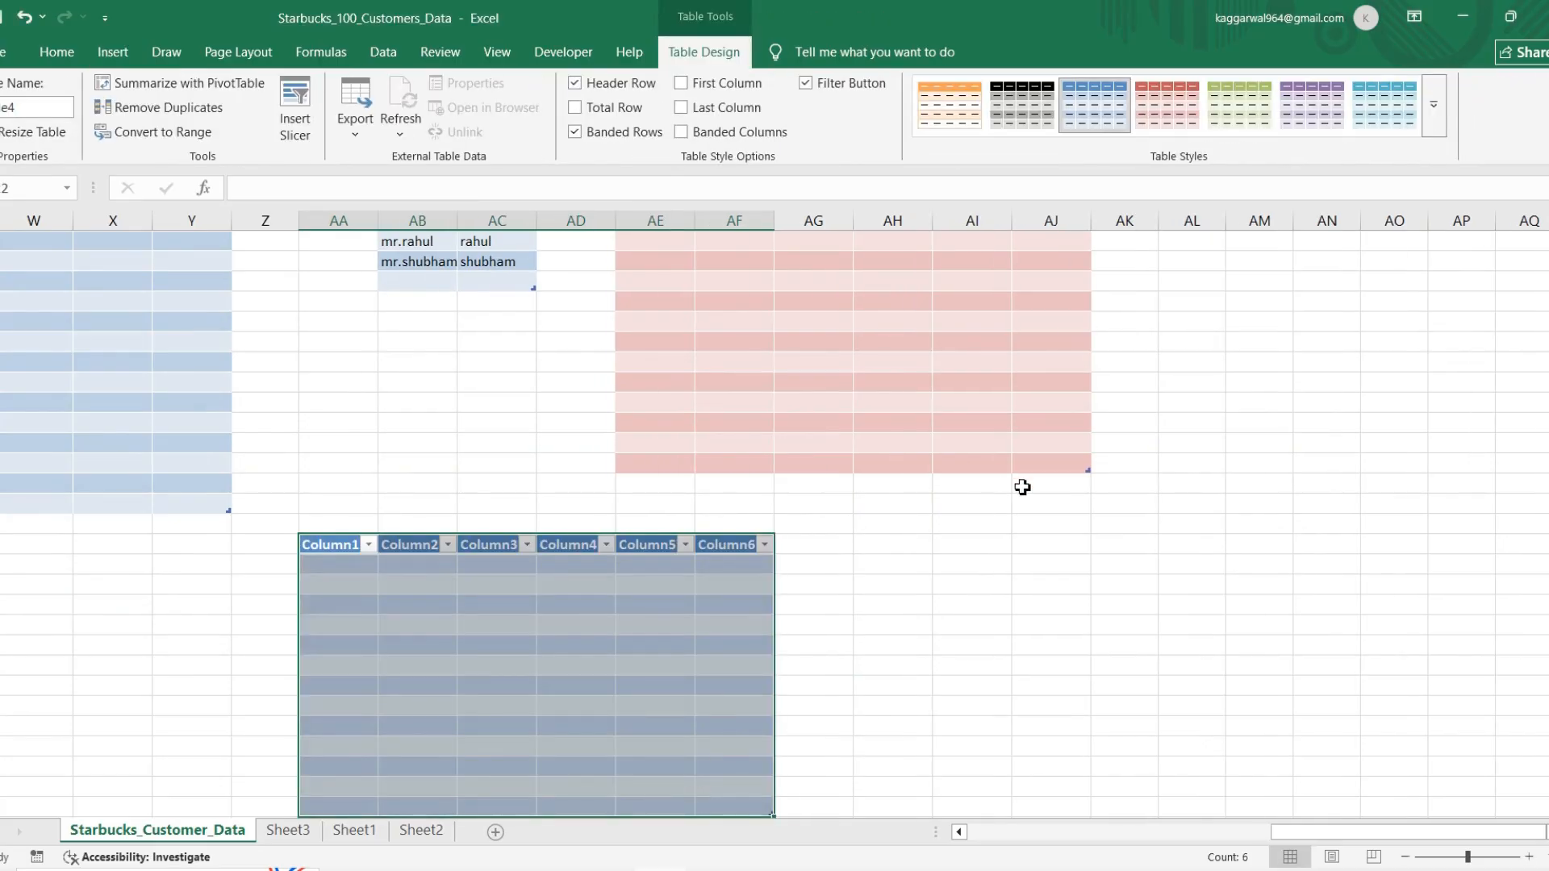
Step: Switch to the Word shortcut list to check the Ctrl + N entry, and return to the Starbucks_100_Customers_Data workbook
{"action": "key", "text": "alt+Tab"}
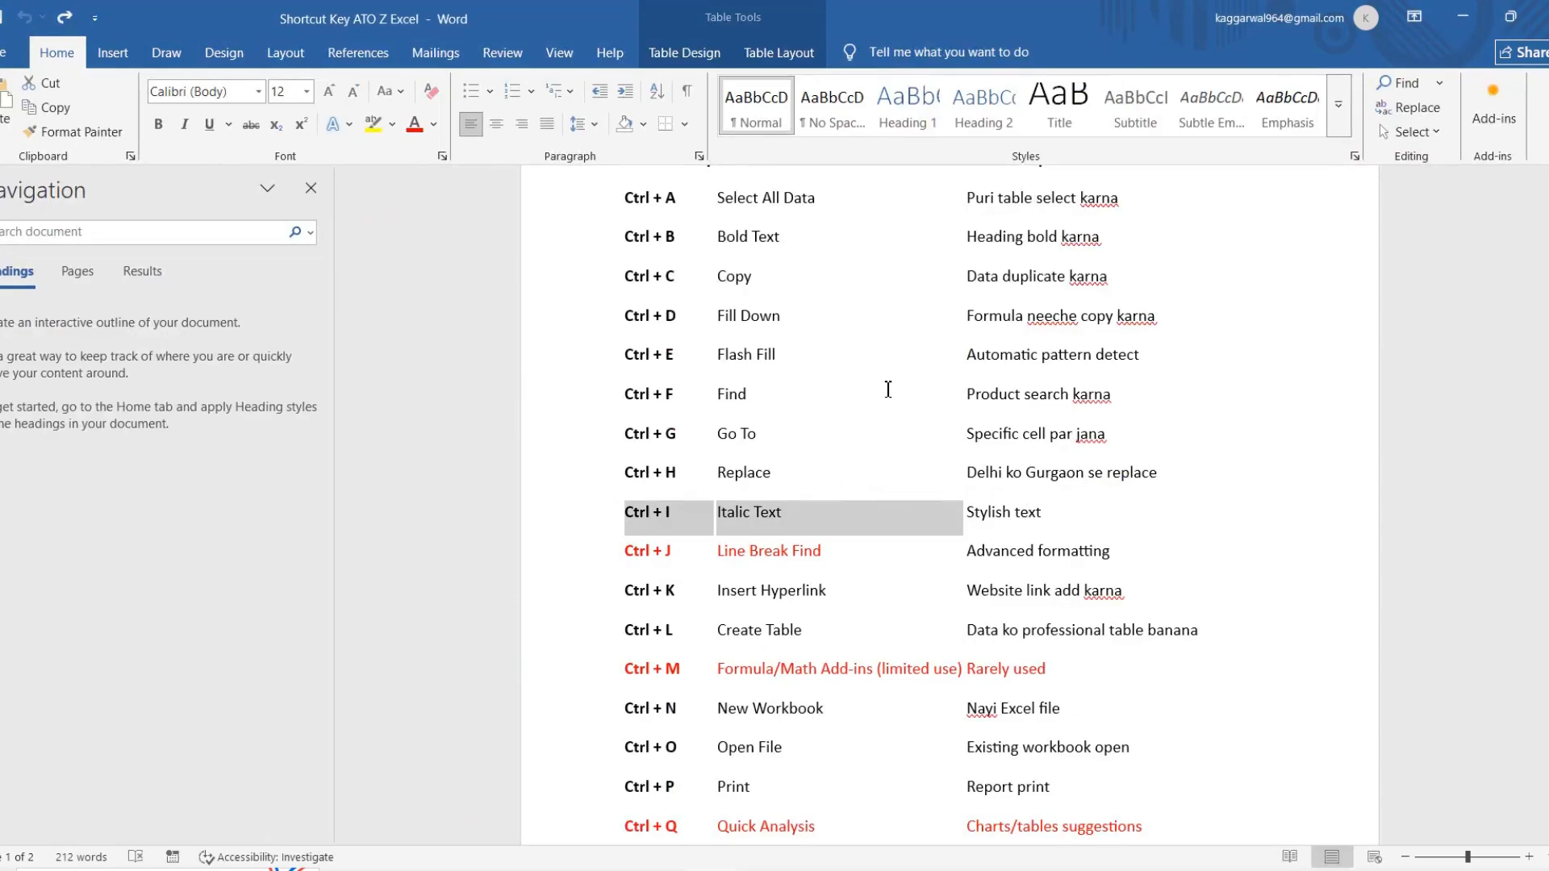
{"action": "scroll", "coordinate": [806, 593], "scroll_direction": "down", "scroll_amount": 3}
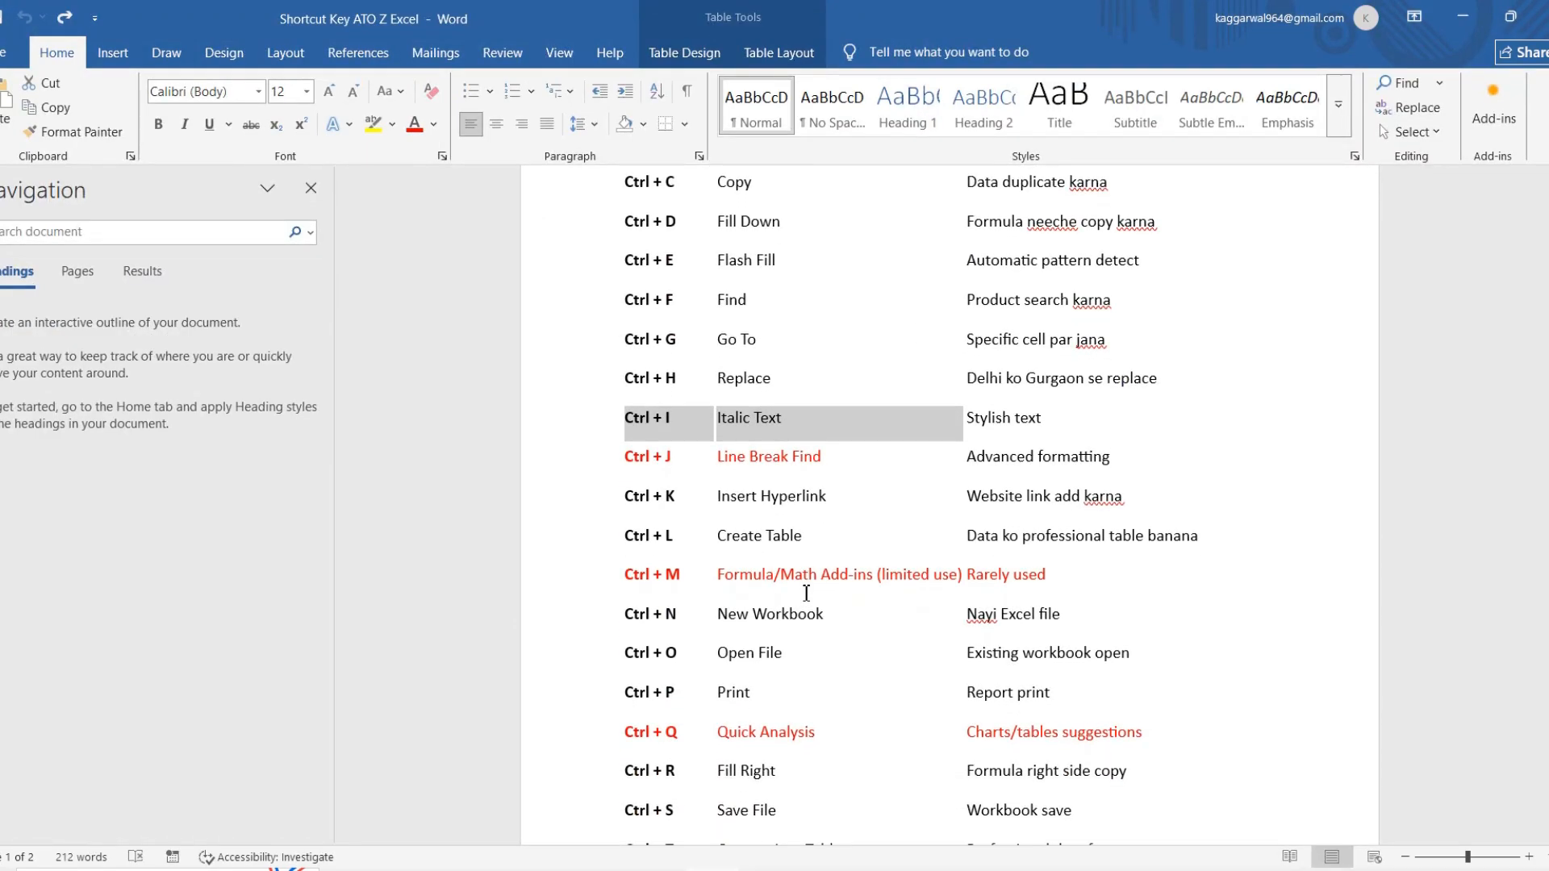
{"action": "left_click_drag", "start_coordinate": [629, 615], "coordinate": [1055, 618]}
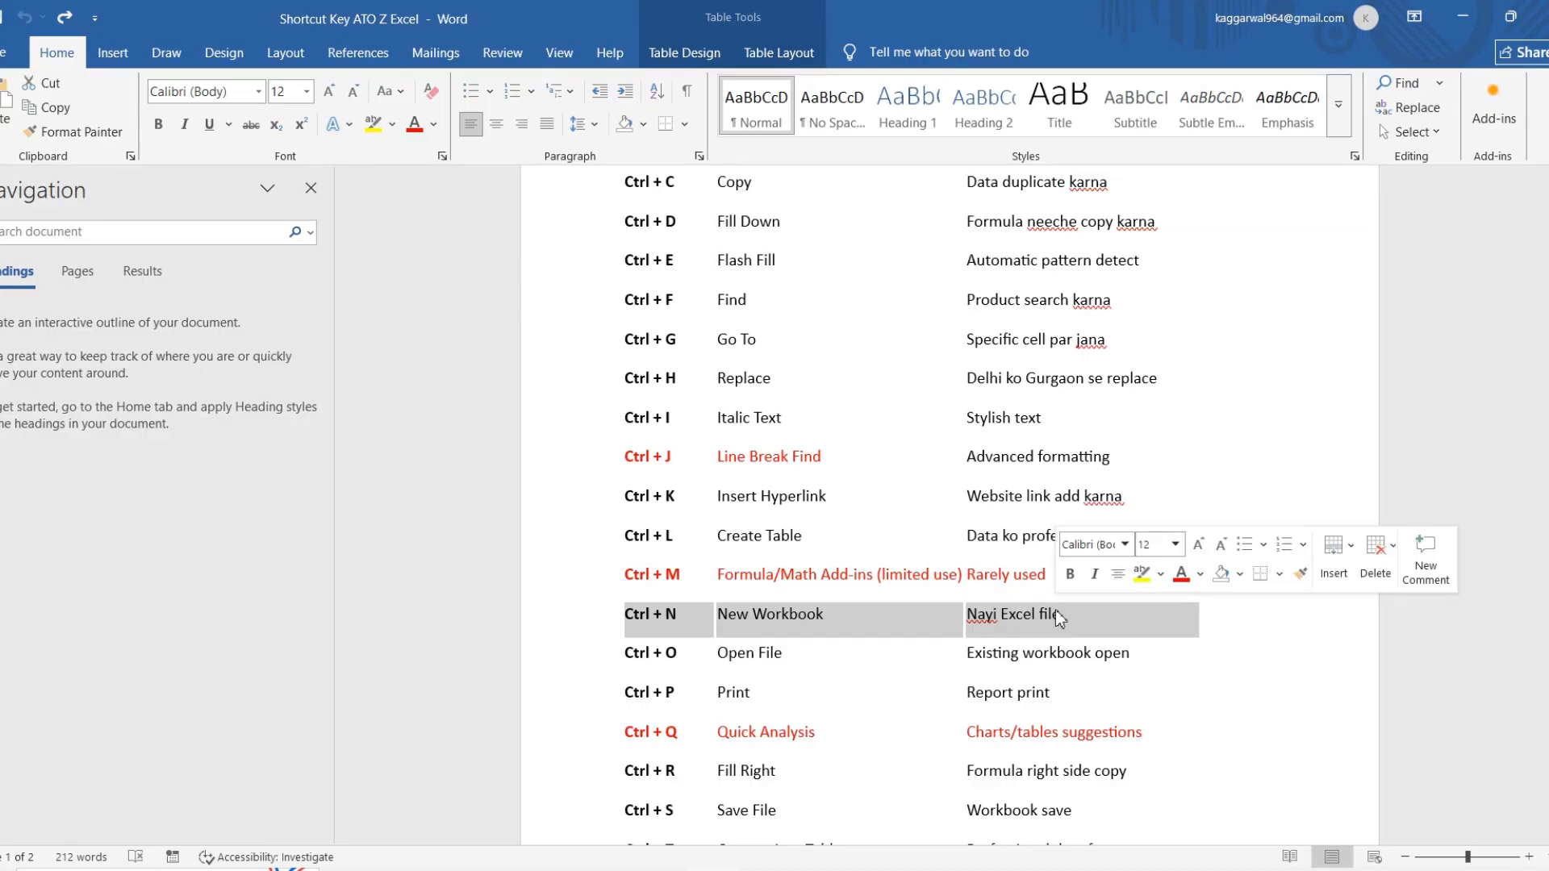
{"action": "key", "text": "alt+Tab"}
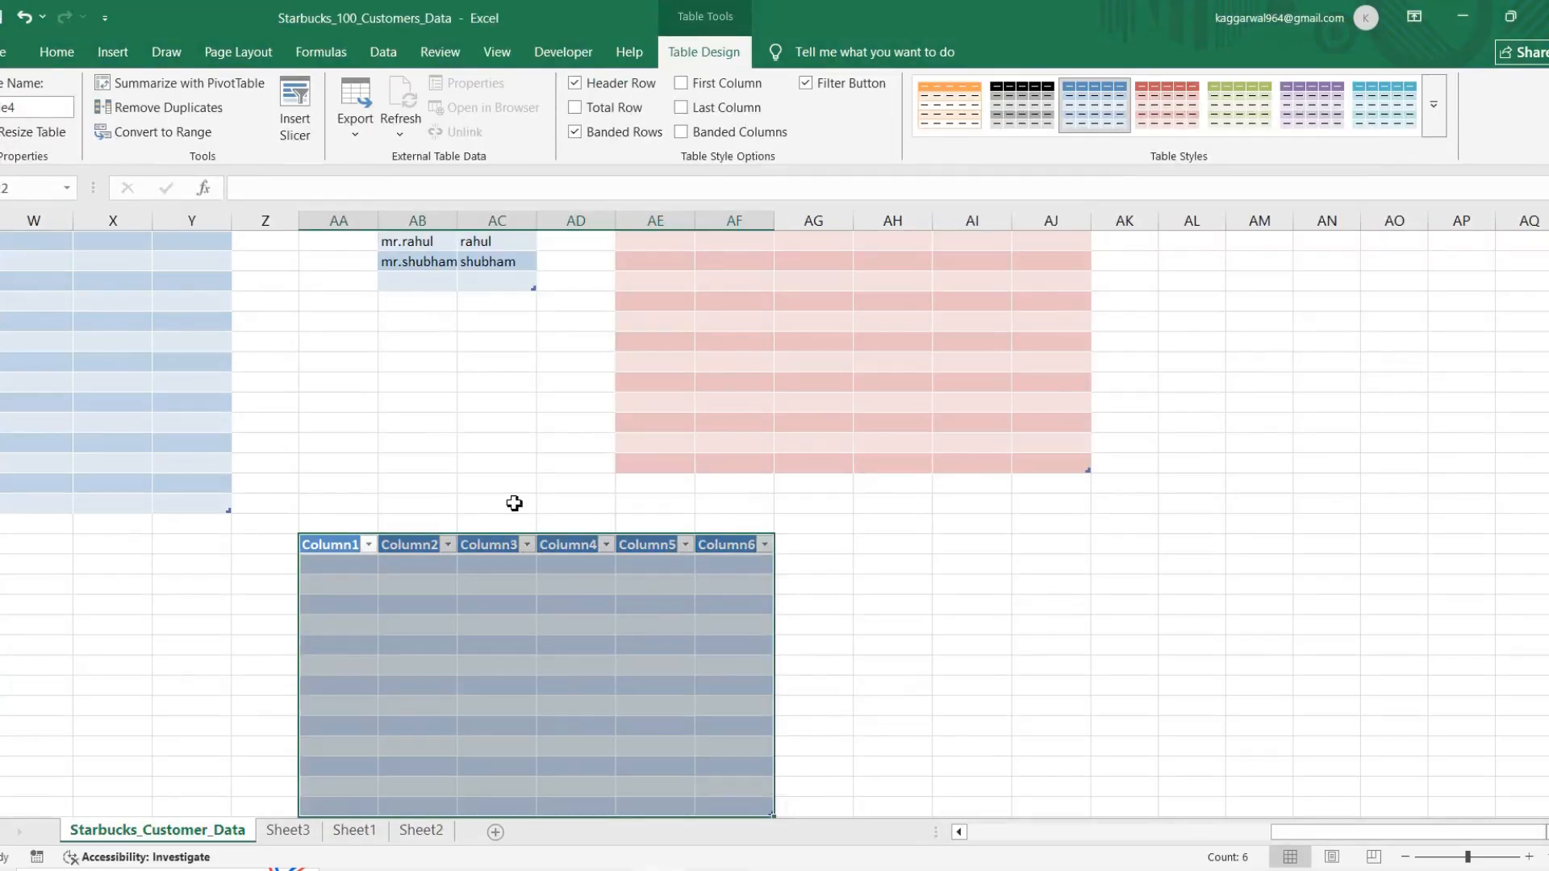
Step: Copy the range A1:D12, from Sr.No to City, on the Starbucks_Customer_Data sheet
{"action": "scroll", "coordinate": [516, 473], "scroll_direction": "left", "scroll_amount": 1}
{"action": "scroll", "coordinate": [516, 474], "scroll_direction": "left", "scroll_amount": 20}
{"action": "scroll", "coordinate": [516, 474], "scroll_direction": "up", "scroll_amount": 2}
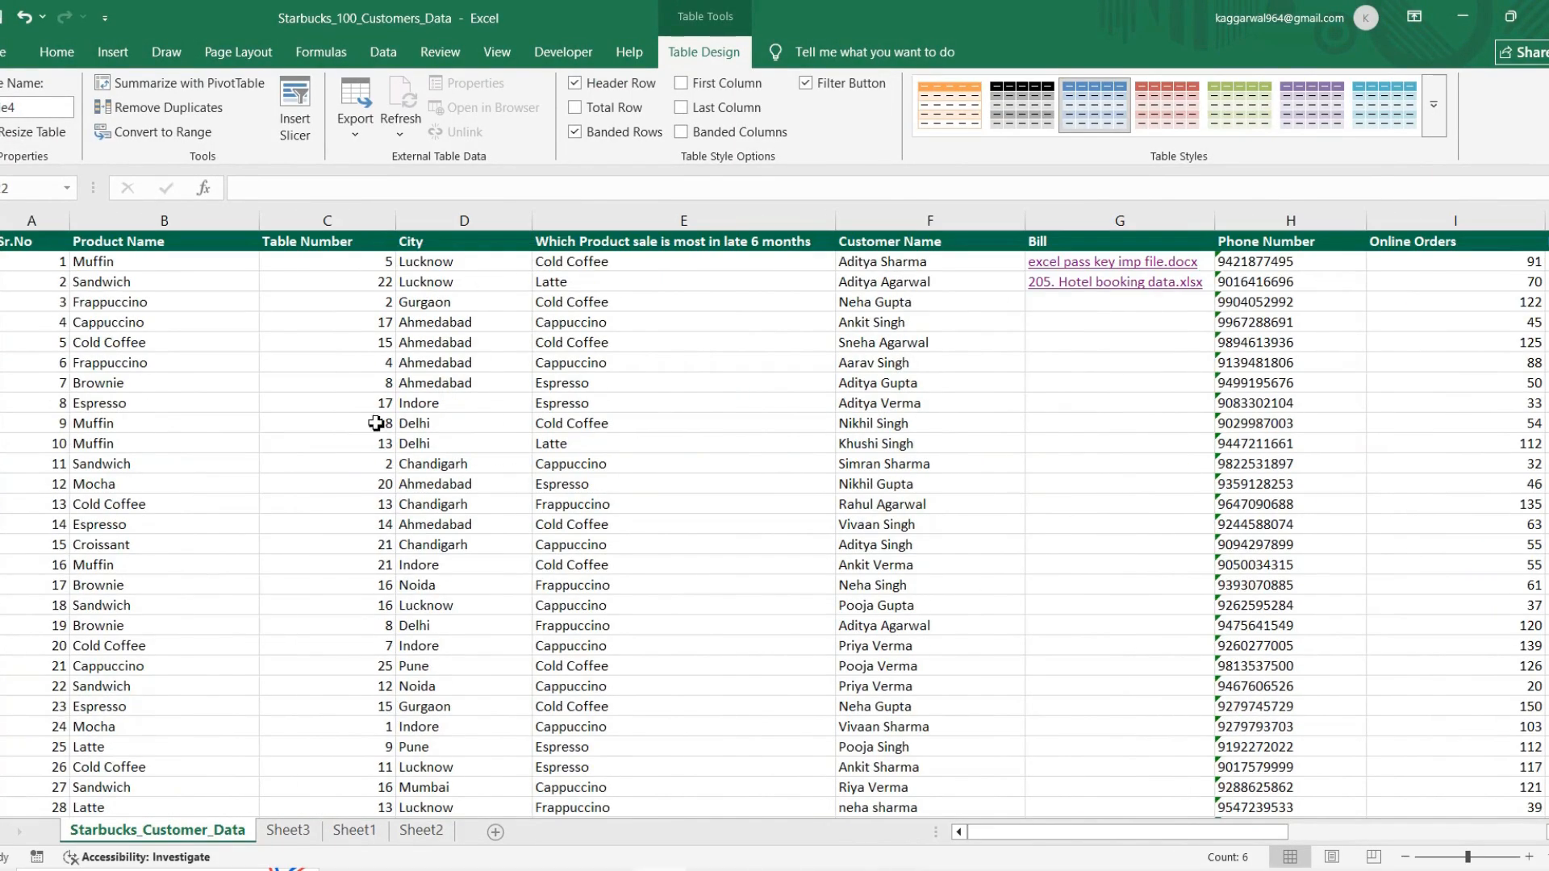
{"action": "left_click", "coordinate": [53, 238]}
{"action": "key", "text": "shift+Right"}
{"action": "key", "text": "shift+Right"}
{"action": "key", "text": "shift+Right"}
{"action": "key", "text": "shift+Down"}
{"action": "key", "text": "shift+Down"}
{"action": "key", "text": "shift+Down"}
{"action": "key", "text": "shift+Down"}
{"action": "key", "text": "shift+Down"}
{"action": "key", "text": "shift+Down"}
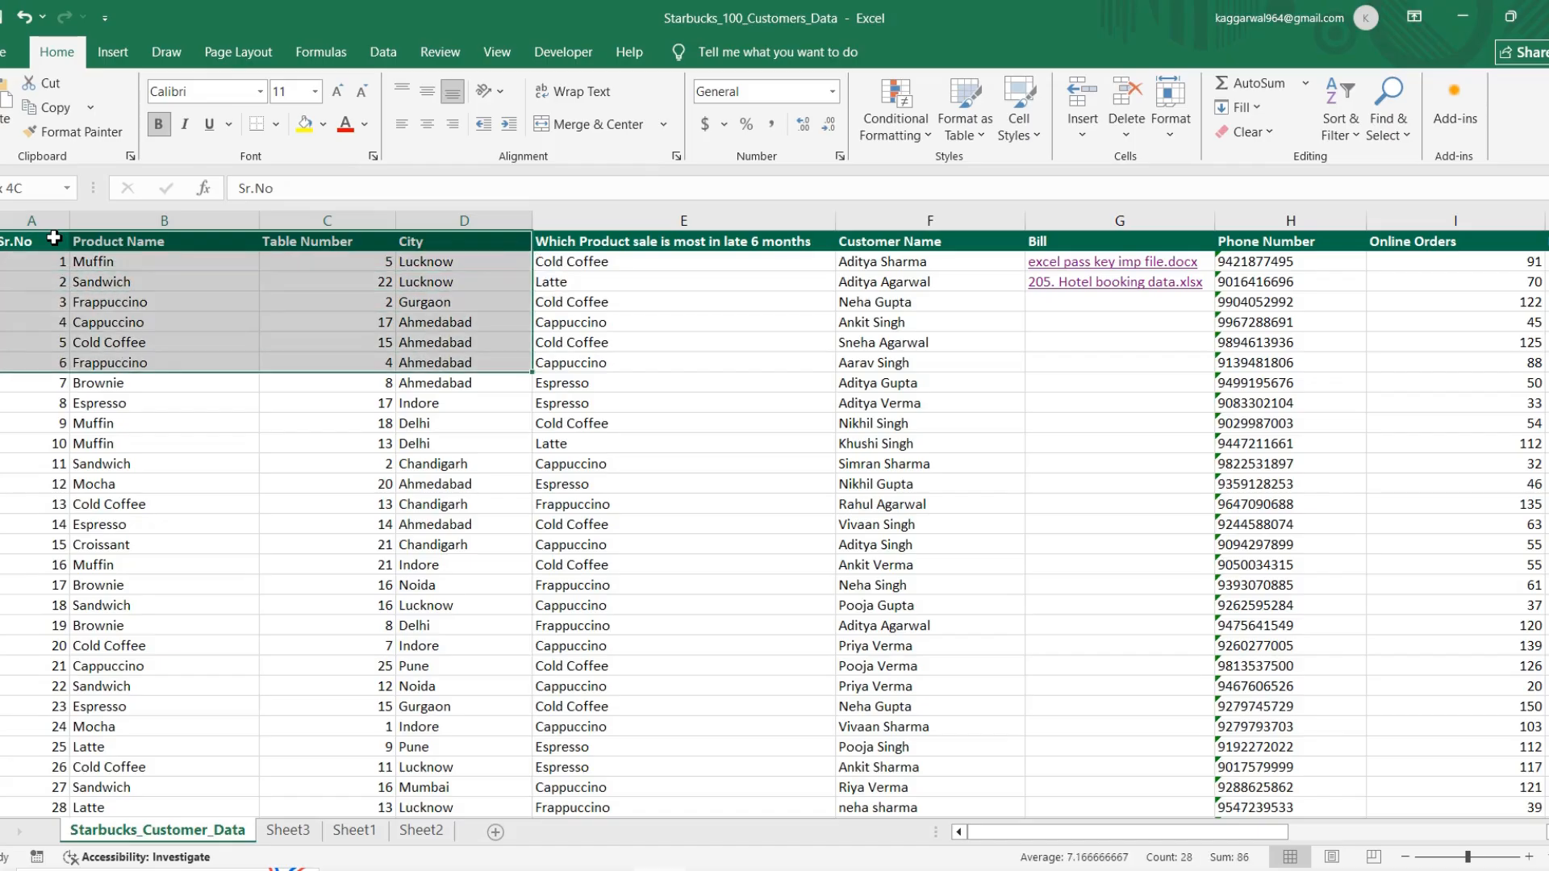
{"action": "key", "text": "shift+Down"}
{"action": "key", "text": "shift+Down"}
{"action": "key", "text": "shift+Down"}
{"action": "key", "text": "shift+Down"}
{"action": "key", "text": "shift+Down"}
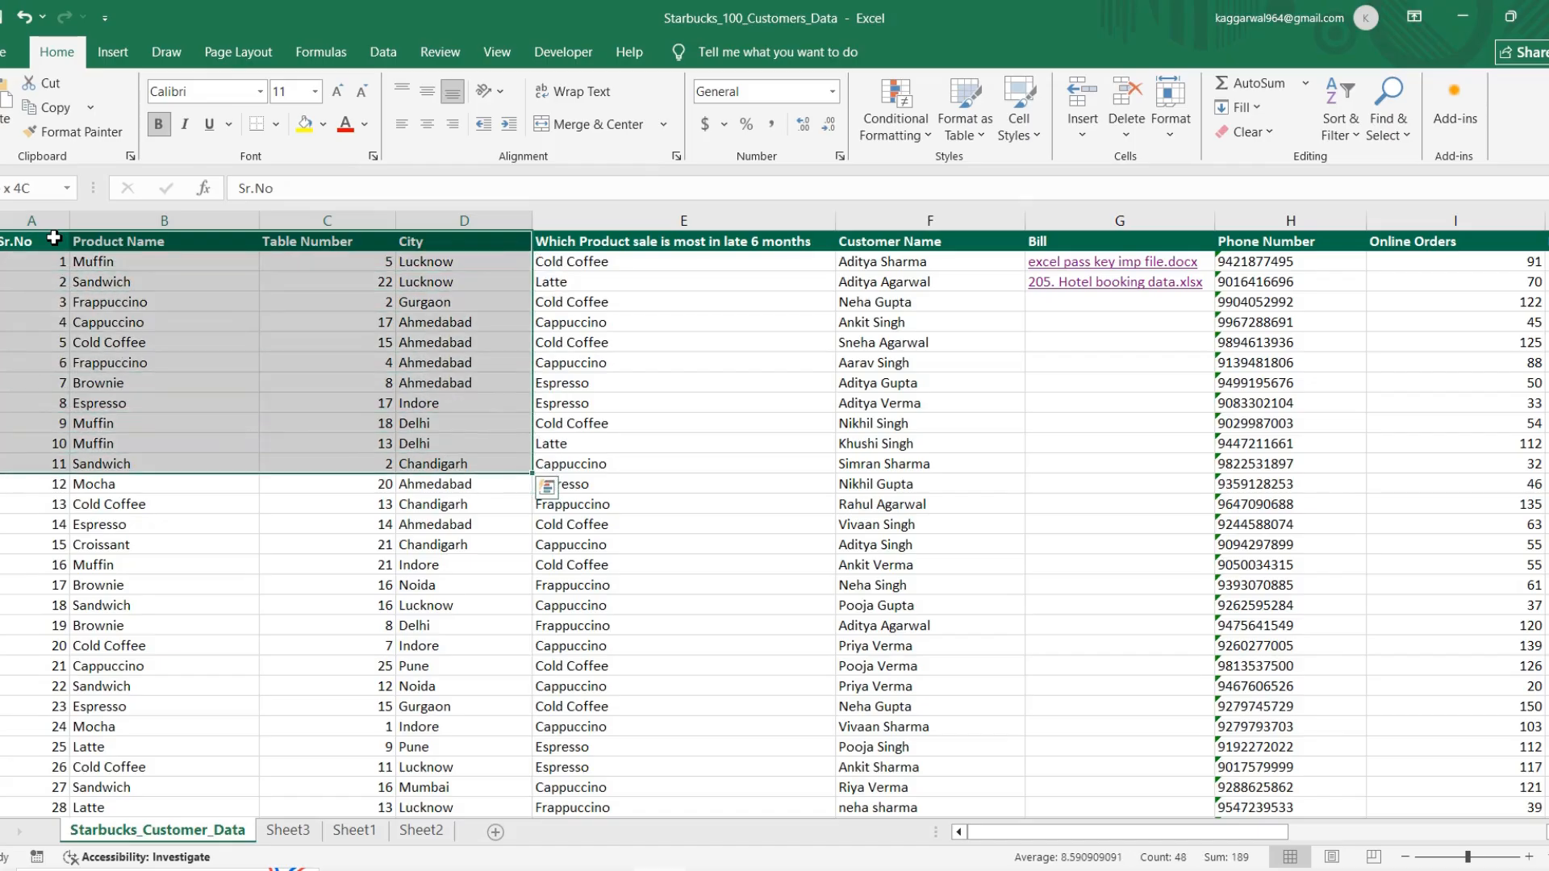
{"action": "key", "text": "ctrl+c"}
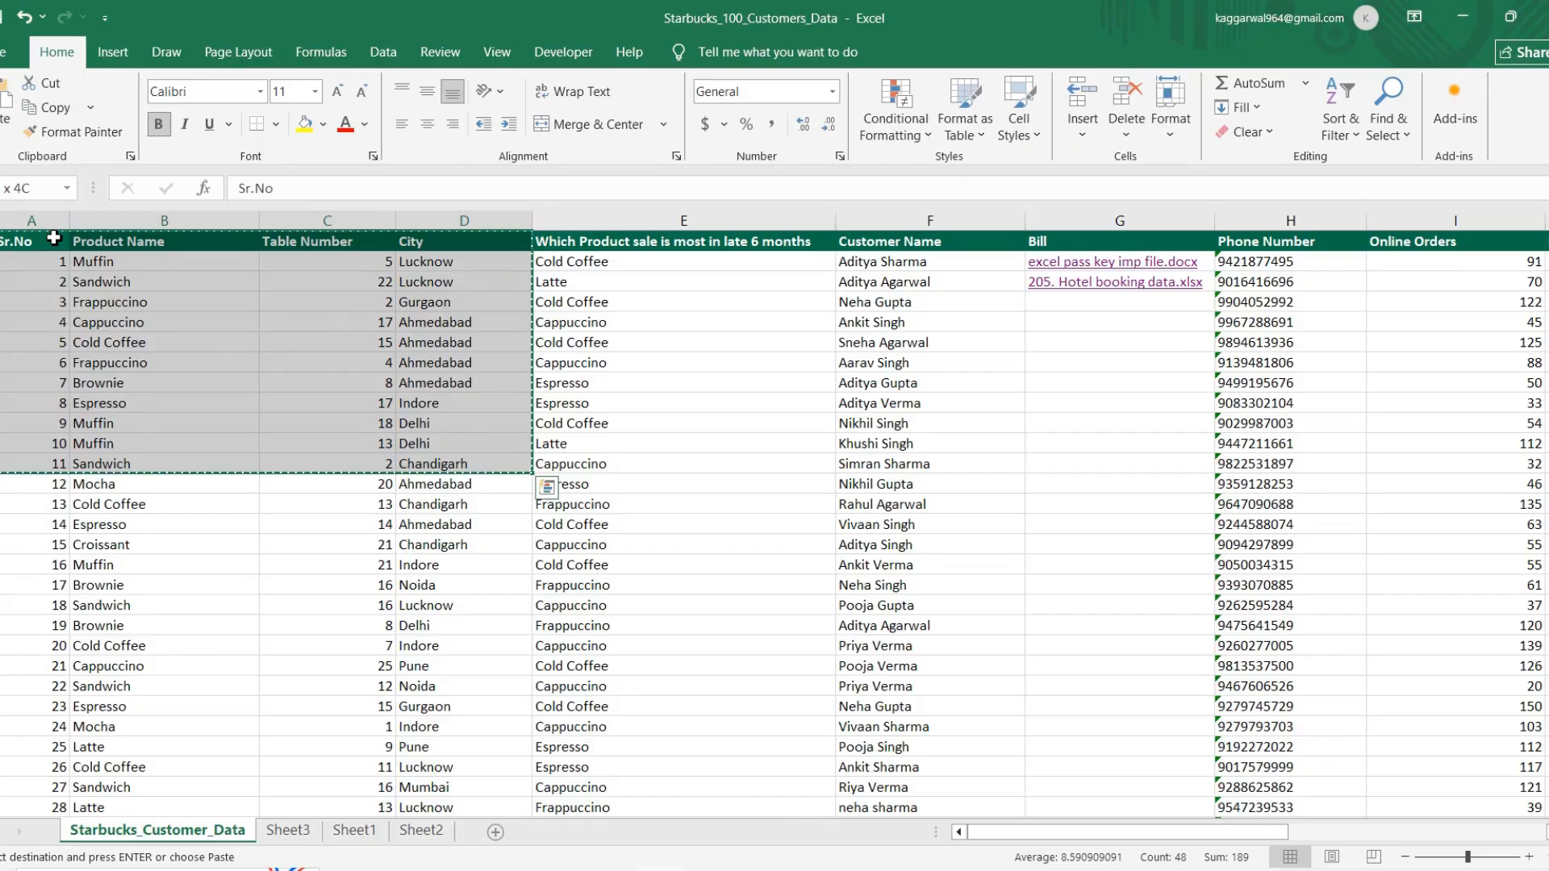
Step: Create a new blank workbook and paste the copied range at A1
{"action": "key", "text": "ctrl+n"}
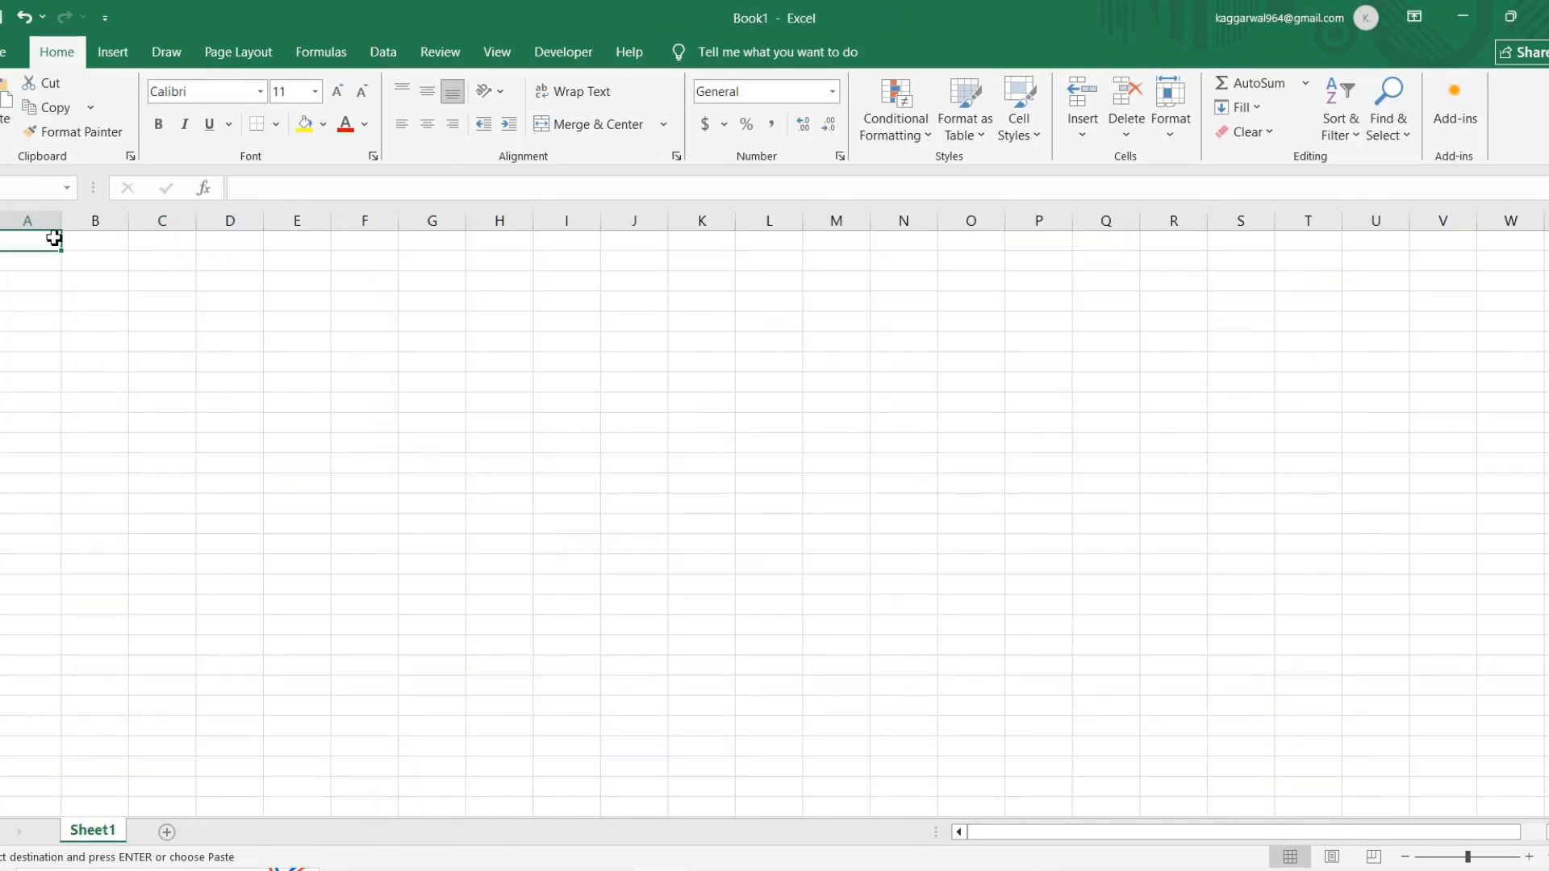
{"action": "key", "text": "ctrl+v"}
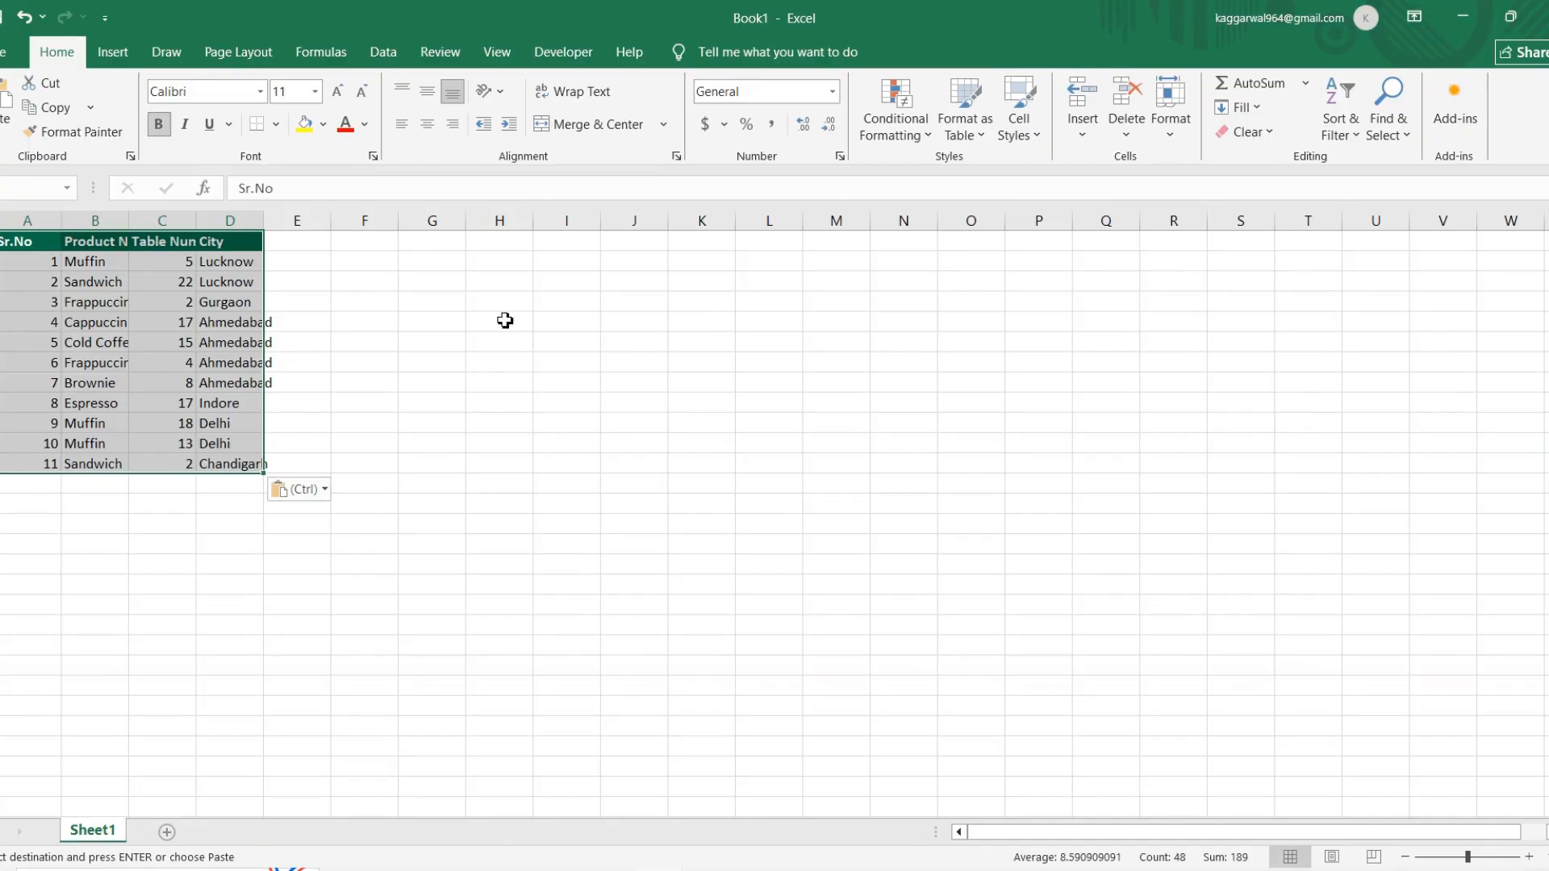
{"action": "left_click", "coordinate": [537, 339]}
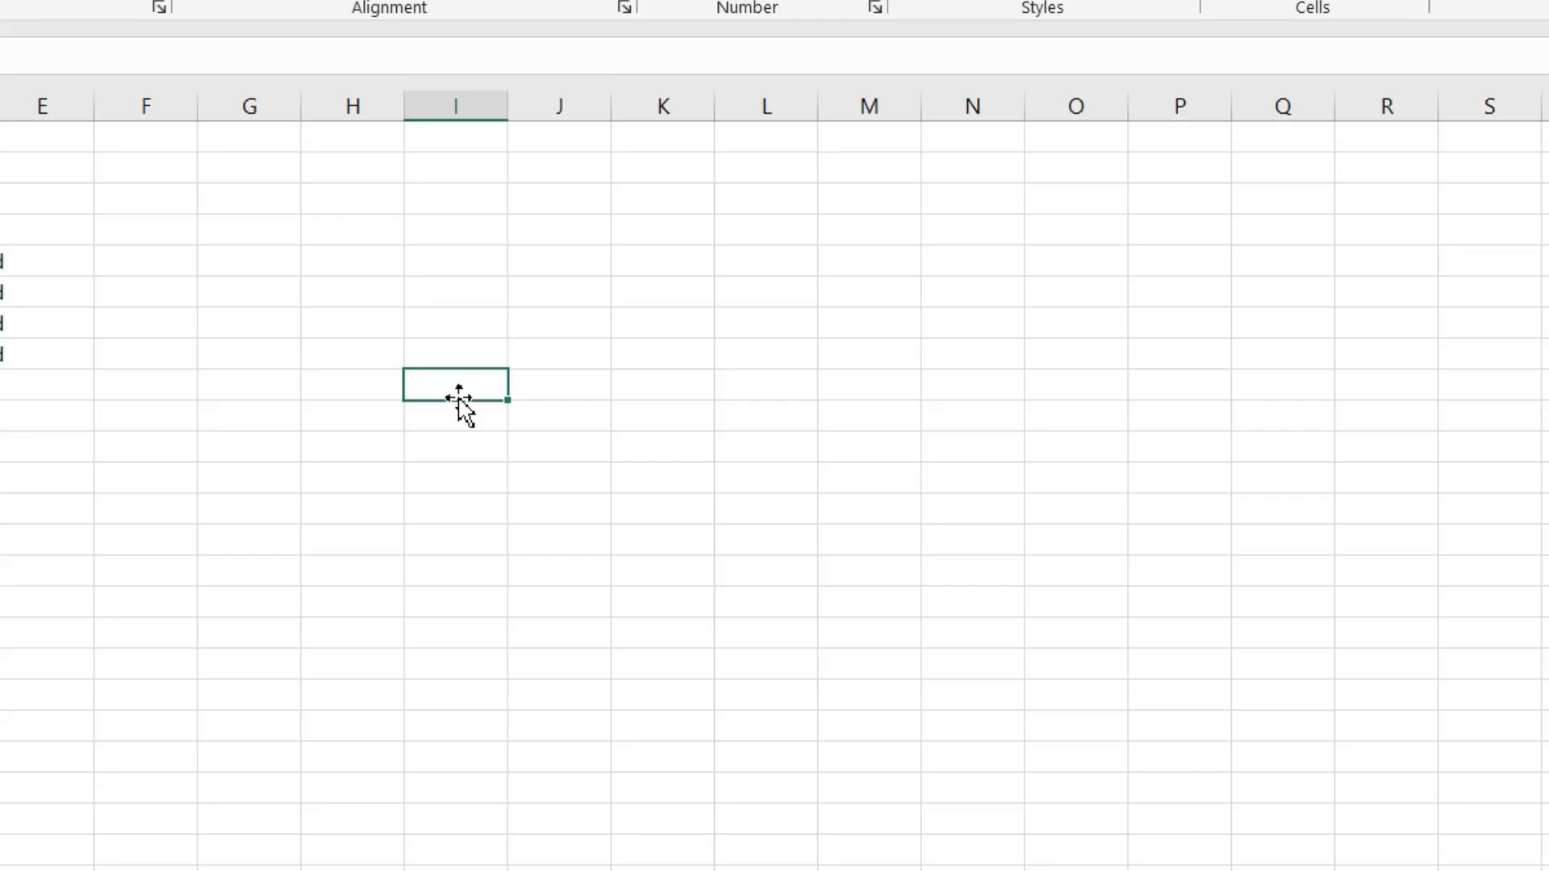
Step: Enter the shortcut note "ctRl+ C,N,V" in cell I9 of the new workbook
{"action": "double_click", "coordinate": [459, 394]}
{"action": "type", "text": "ctel+ C,N,V"}
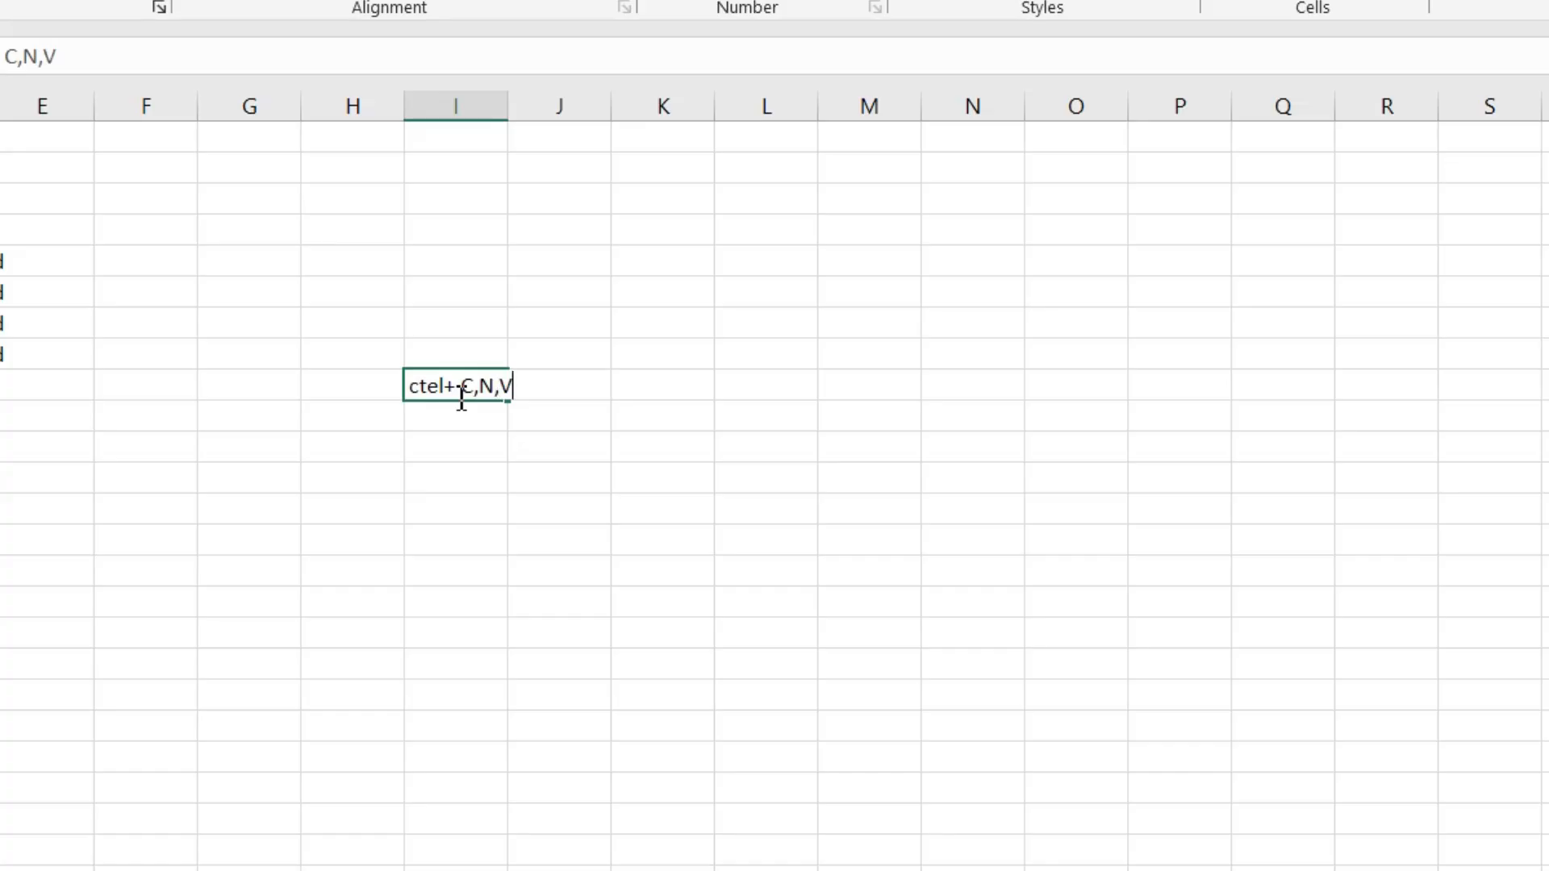
{"action": "key", "text": "Return"}
{"action": "left_click", "coordinate": [440, 390]}
{"action": "left_click", "coordinate": [5, 56]}
{"action": "key", "text": "BackSpace"}
{"action": "type", "text": "R"}
{"action": "key", "text": "Return"}
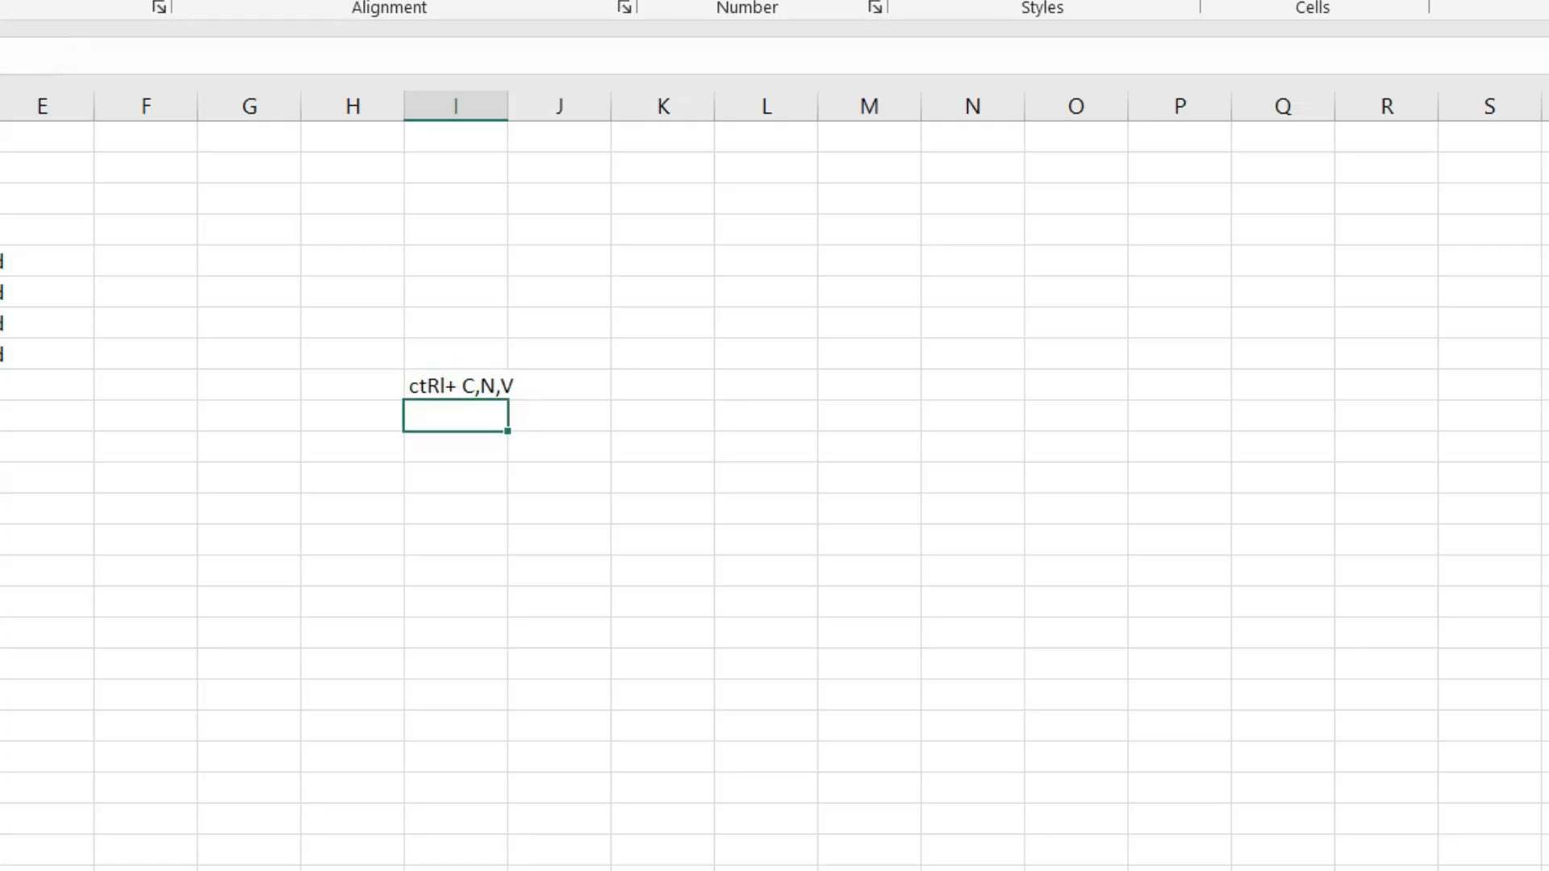
{"action": "key", "text": "Right"}
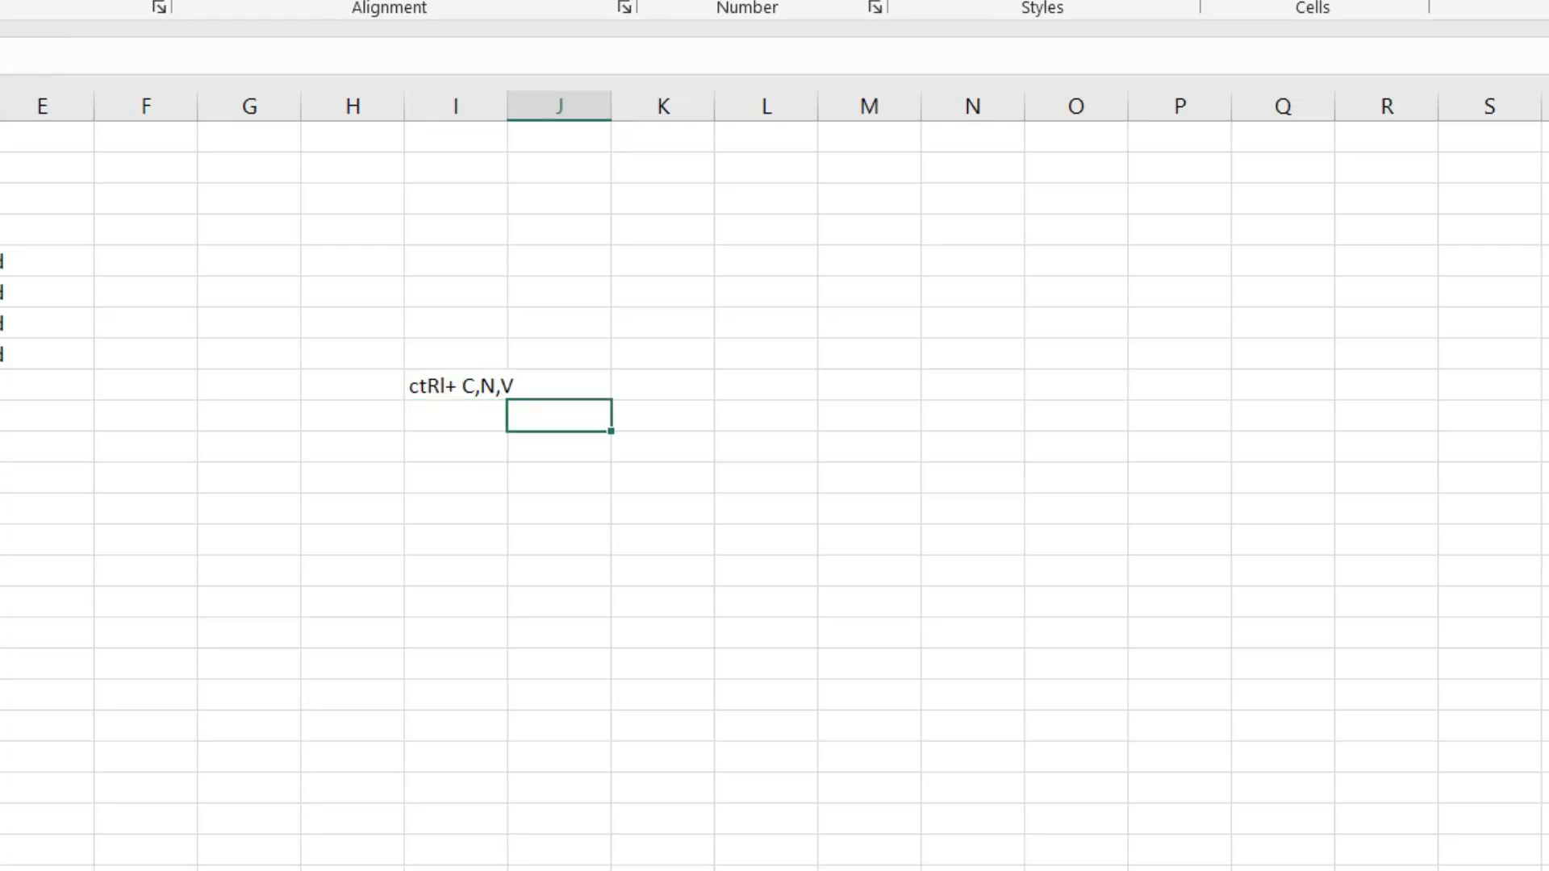
Step: Enter the shortcut sequence "A,C,N,V" in cell I11, two rows below the first note
{"action": "left_click", "coordinate": [446, 390]}
{"action": "left_click", "coordinate": [459, 450]}
{"action": "type", "text": "A,C,N,V"}
{"action": "key", "text": "Return"}
Step: Copy the full customer data range from the Starbucks_100_Customers_Data workbook and paste it at A1 in a new blank workbook
{"action": "key", "text": "alt+Tab"}
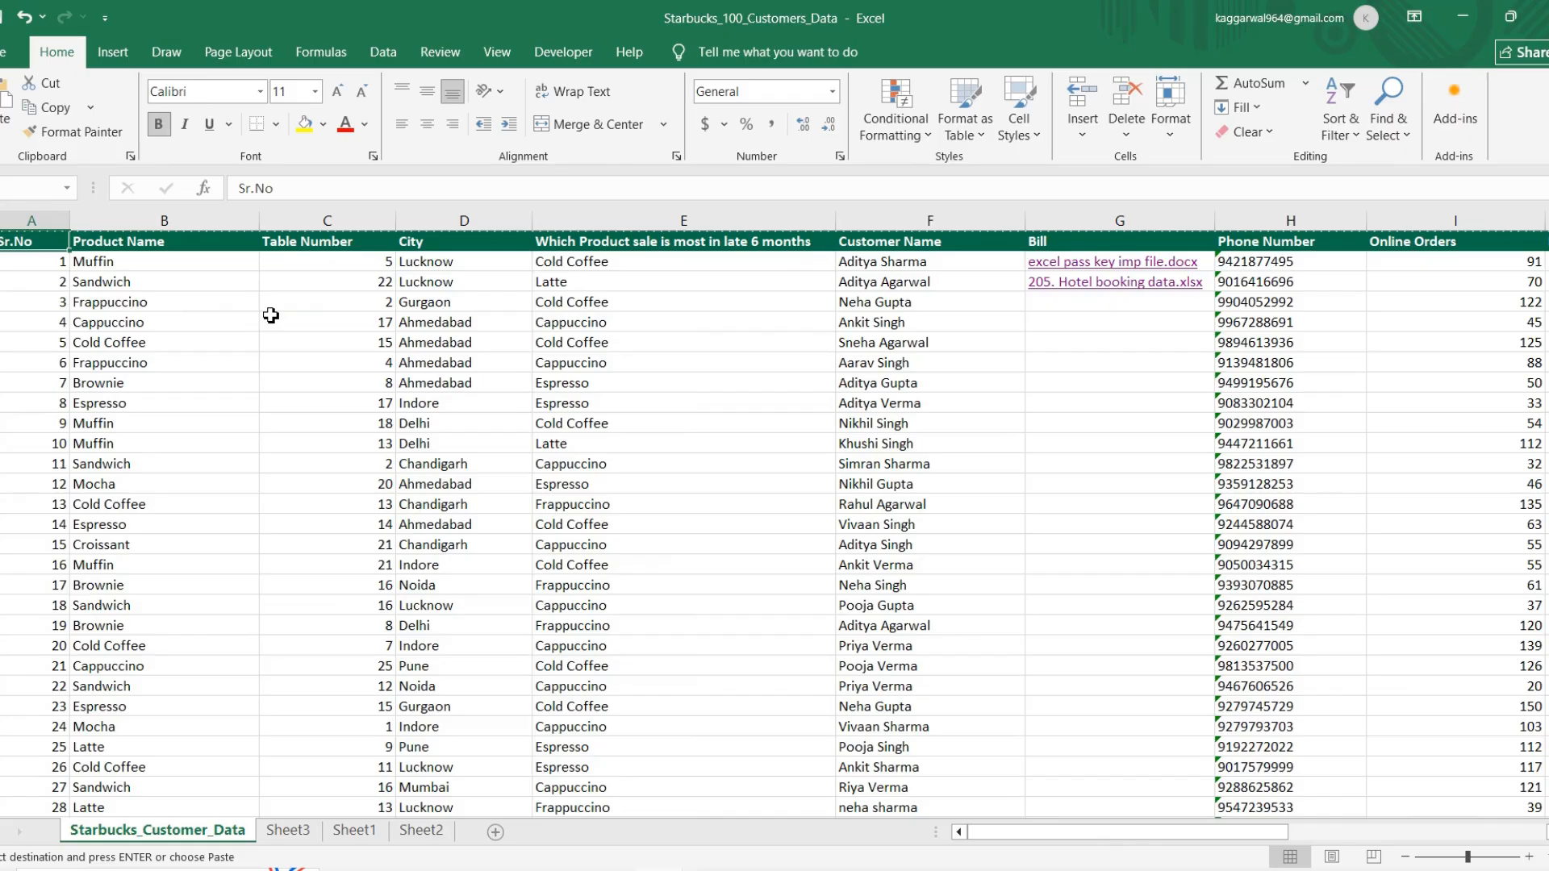
{"action": "key", "text": "ctrl+shift+Right"}
{"action": "key", "text": "ctrl+shift+Down"}
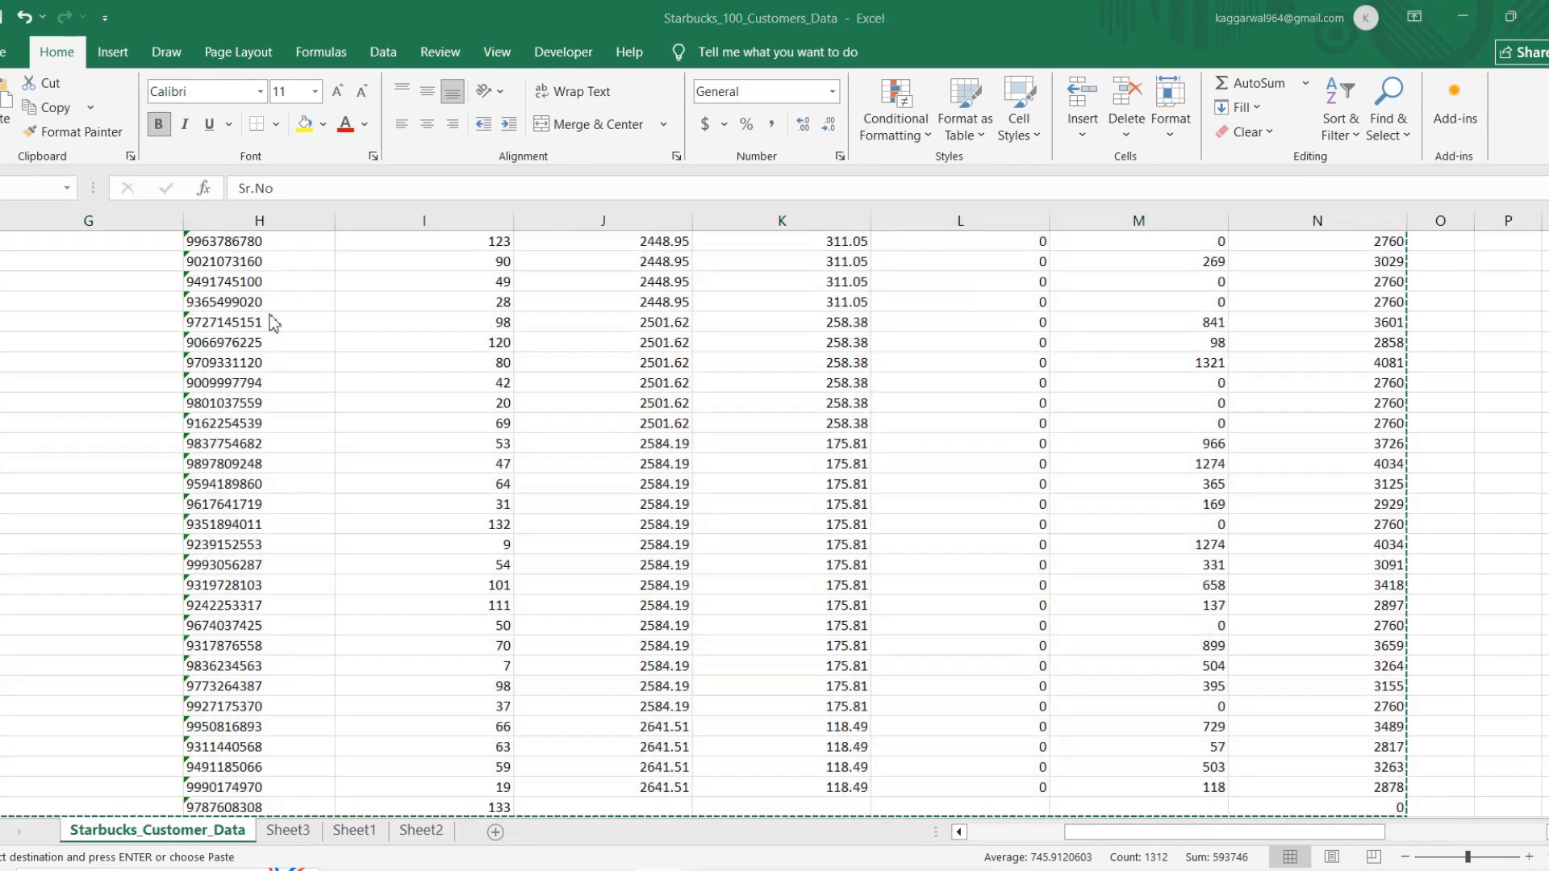
{"action": "key", "text": "alt+Tab"}
{"action": "key", "text": "ctrl+v"}
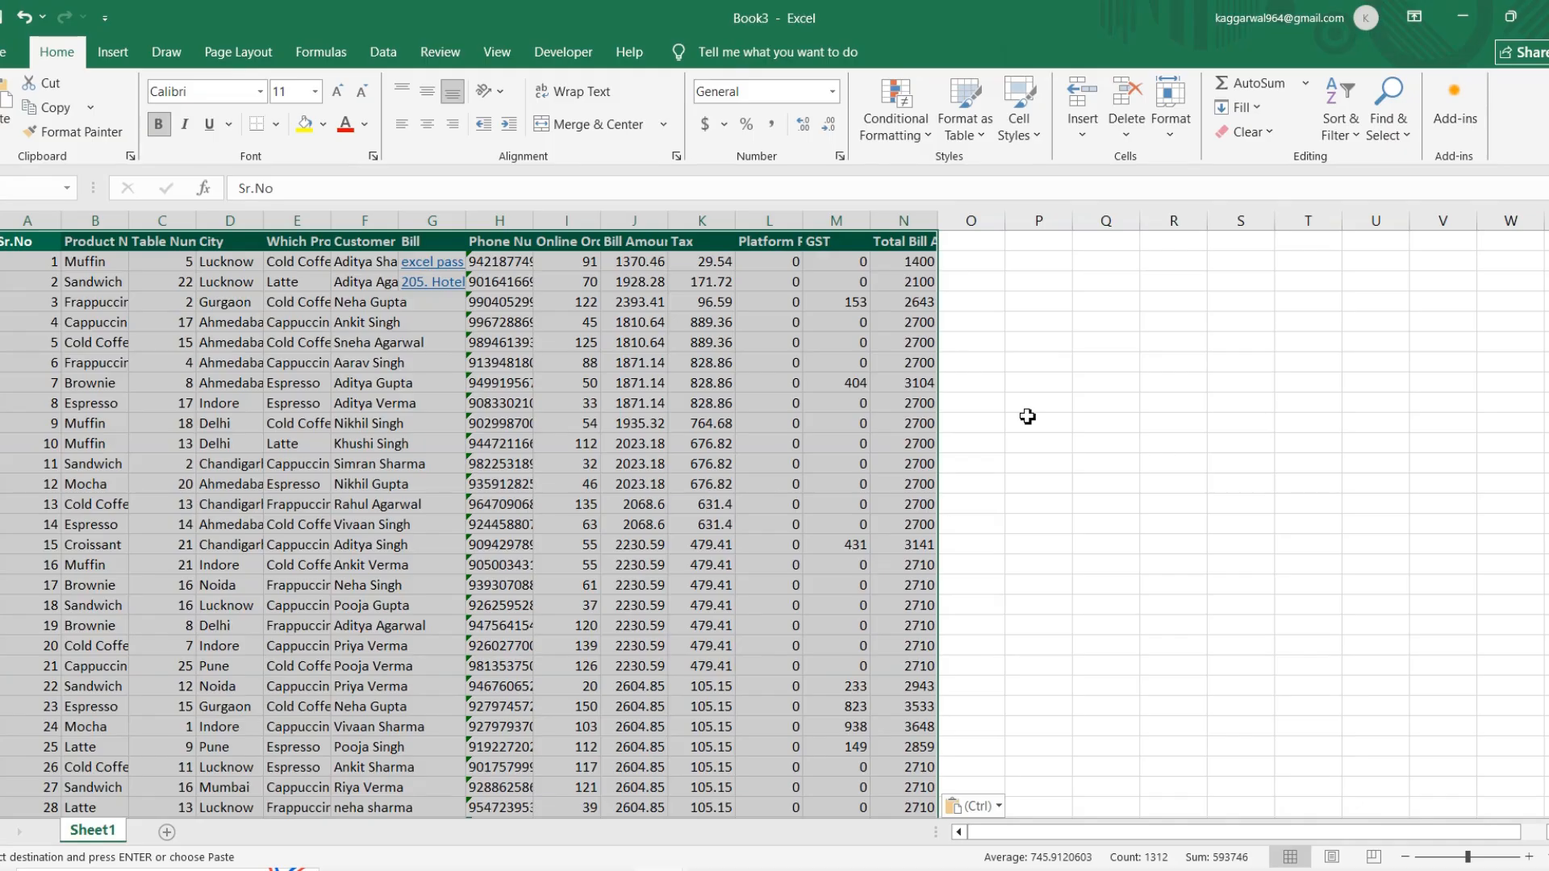
Step: Enter the shortcut sequence "CTRL+ A", "C", "N" and "V" in cells Q9 to T9
{"action": "left_click", "coordinate": [1128, 403]}
{"action": "type", "text": "CTRL+"}
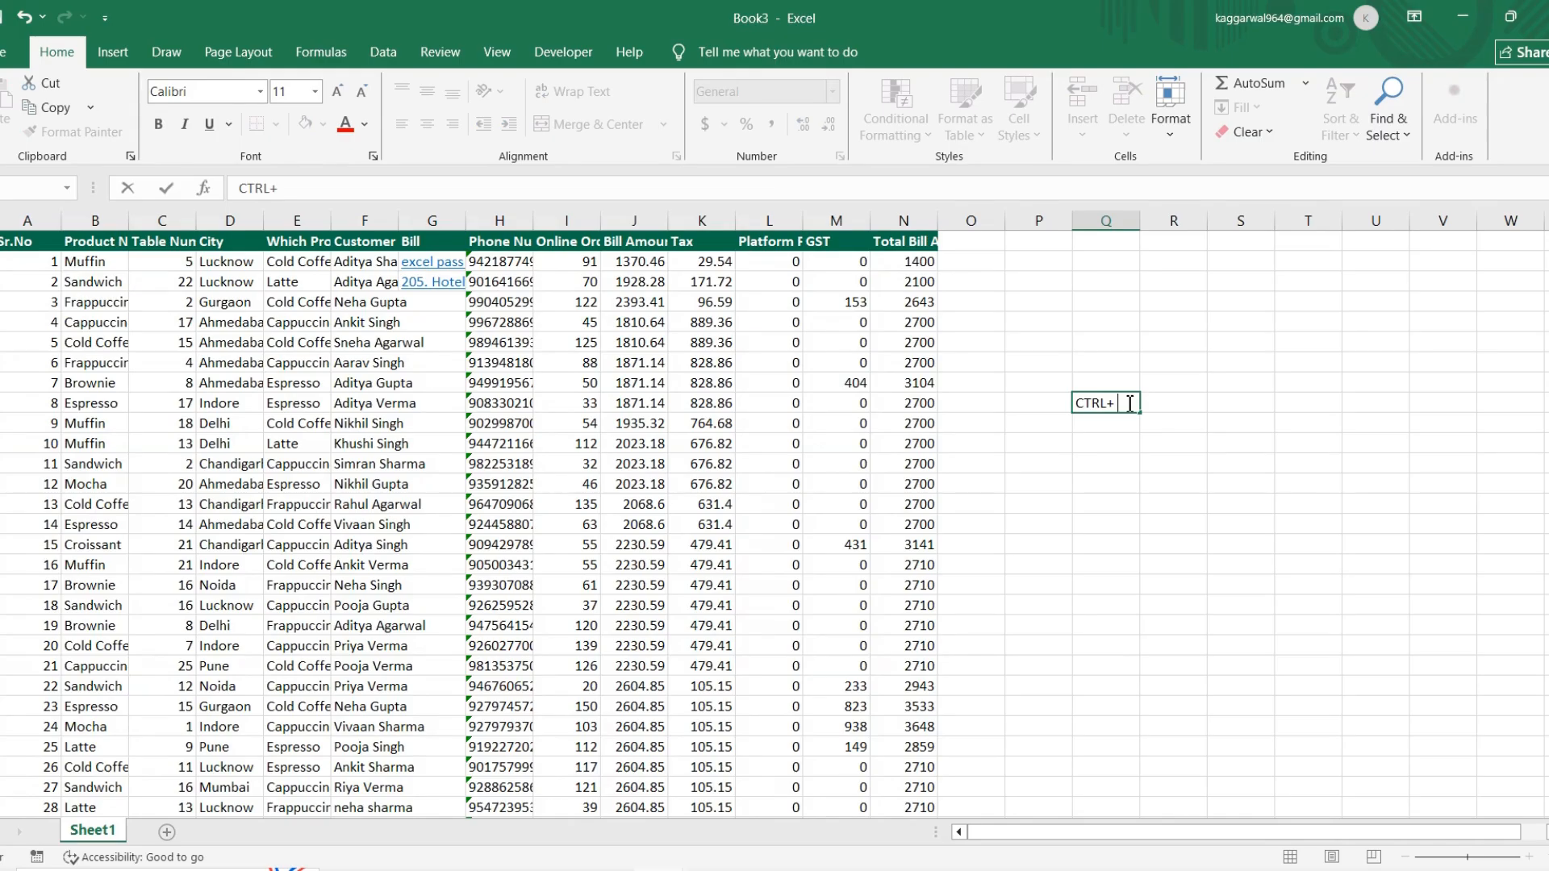
{"action": "type", "text": " A"}
{"action": "key", "text": "Tab"}
{"action": "type", "text": "C"}
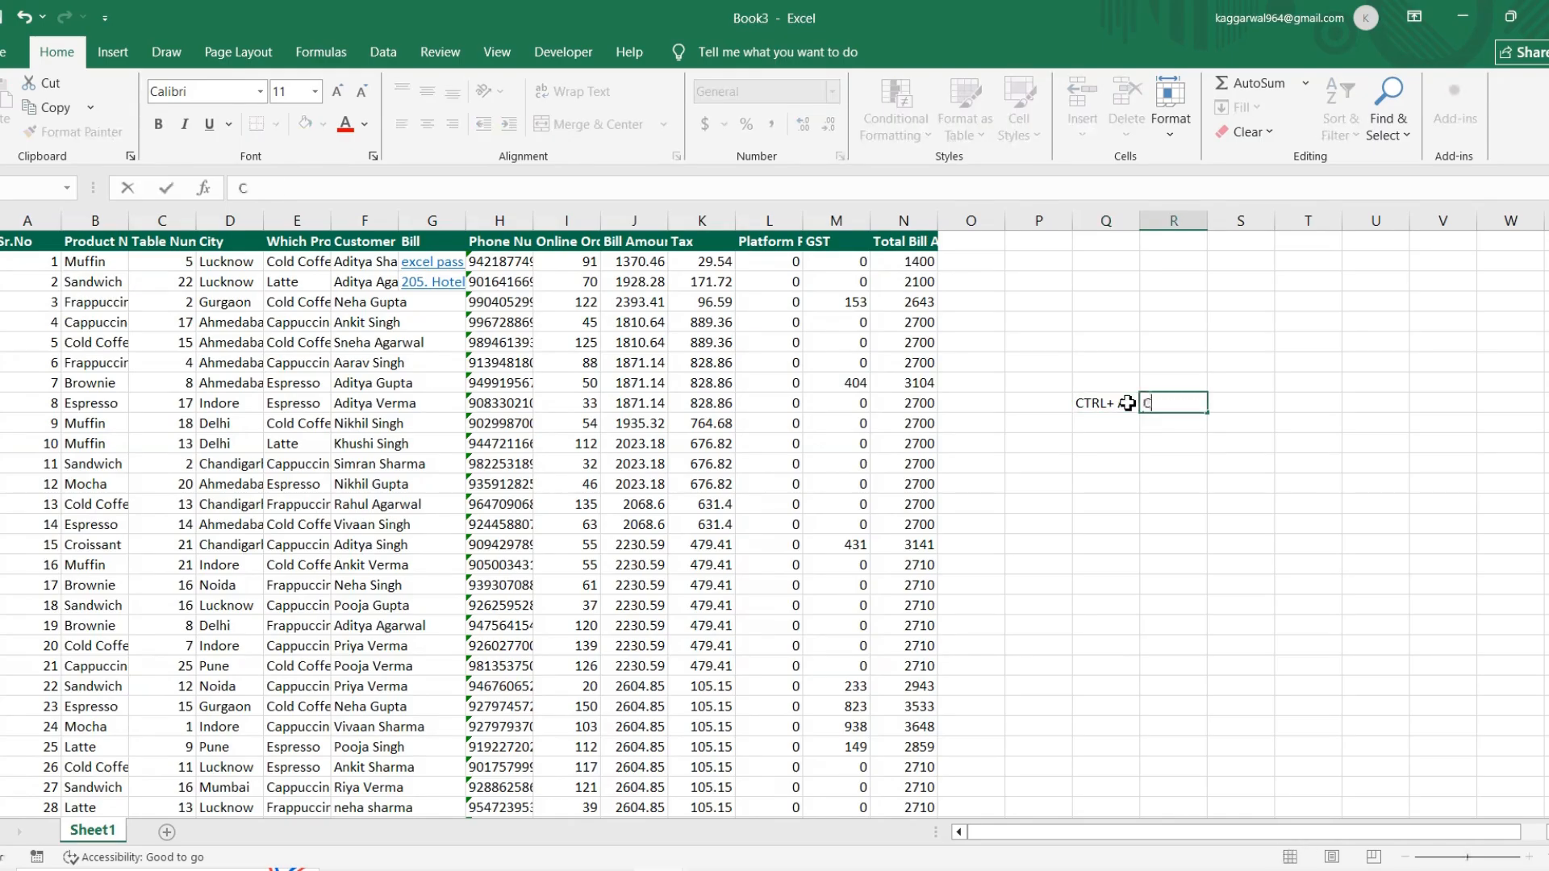
{"action": "key", "text": "Tab"}
{"action": "type", "text": "N"}
{"action": "key", "text": "Tab"}
{"action": "type", "text": "V"}
{"action": "key", "text": "Up"}
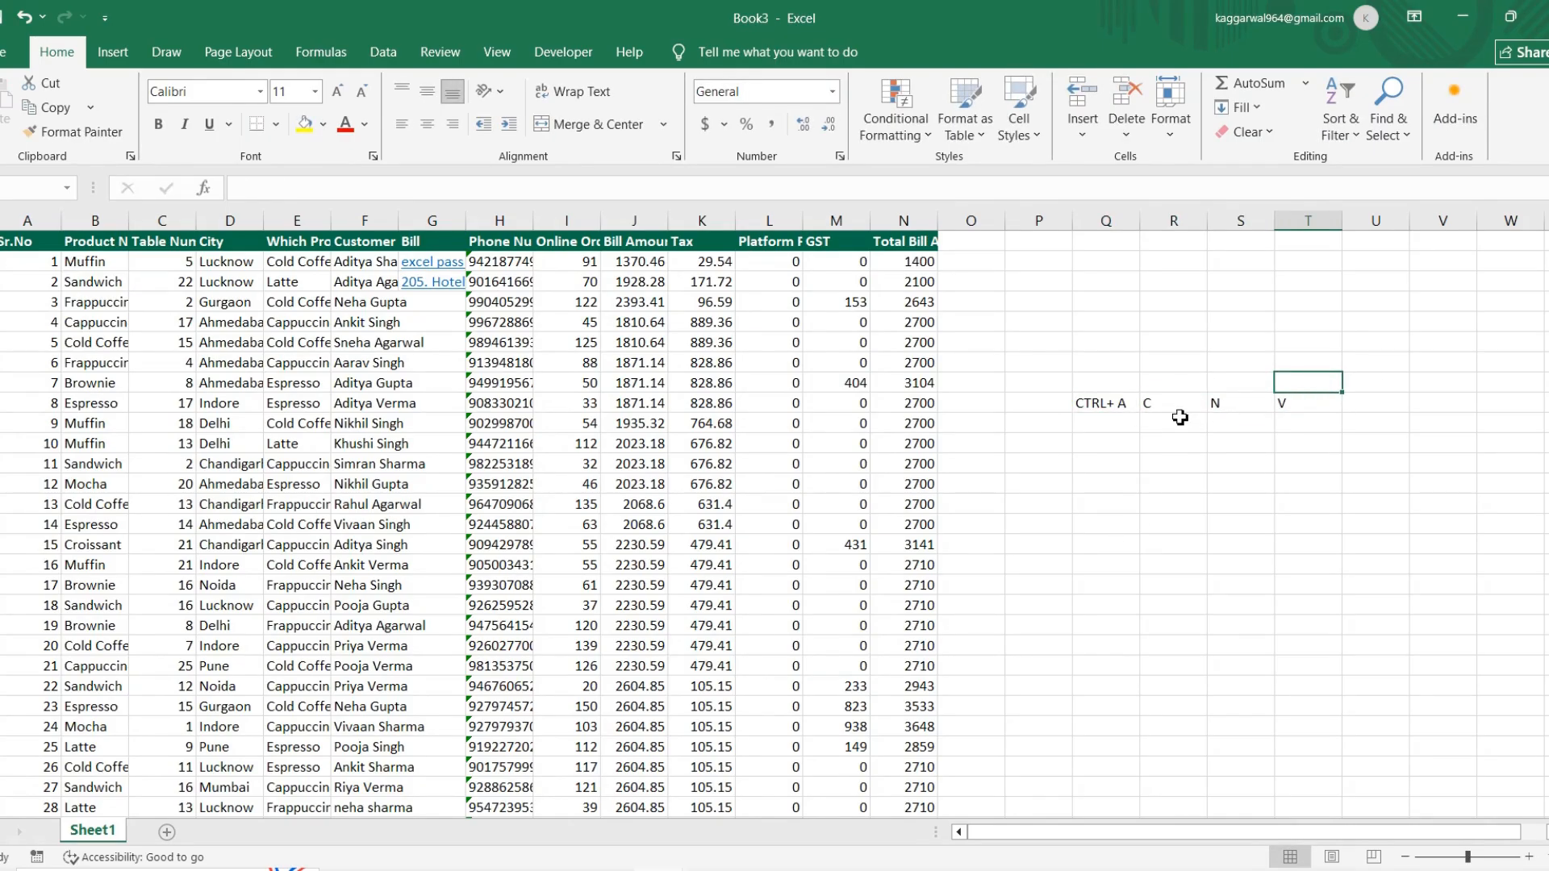
Step: Enter the descriptions "New work book" in S10 below N and "paste" in T10 below V
{"action": "left_click", "coordinate": [1241, 408]}
{"action": "key", "text": "Down"}
{"action": "type", "text": "N"}
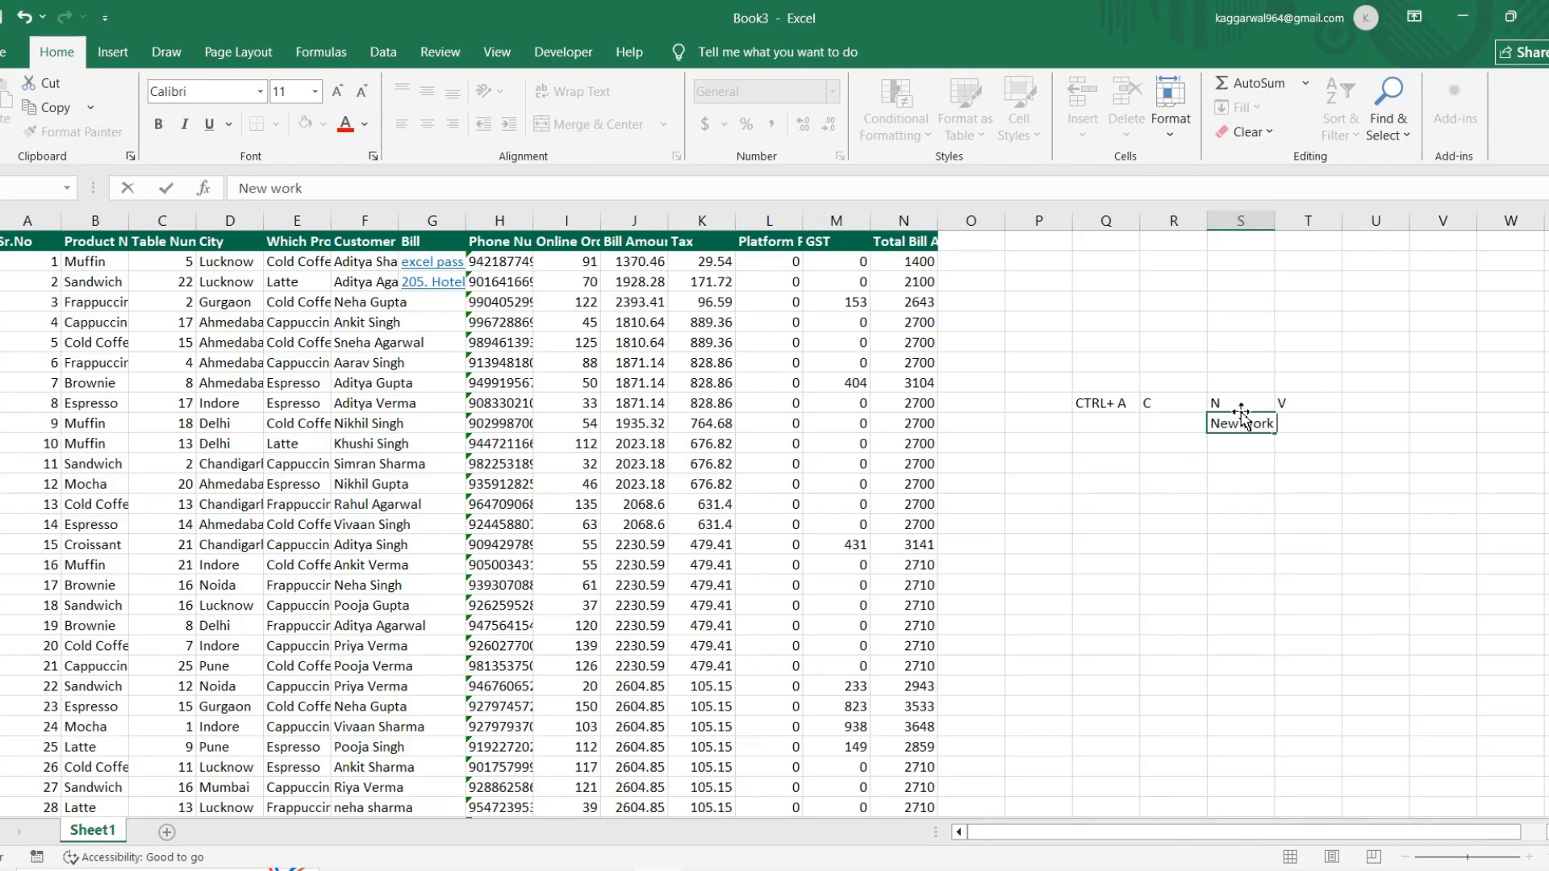
{"action": "key", "text": "Tab"}
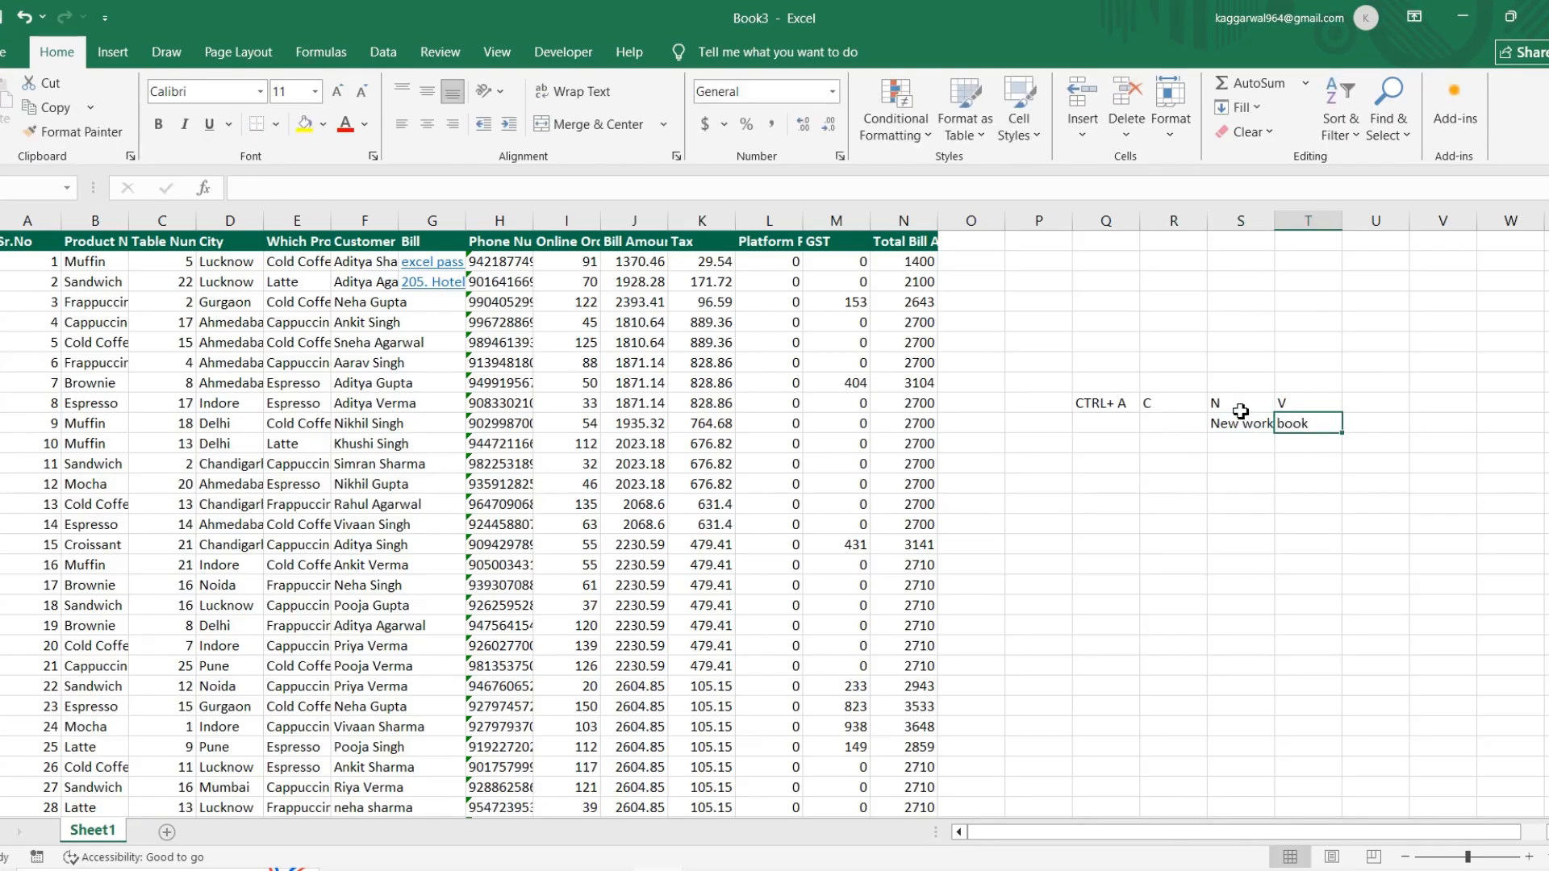
{"action": "type", "text": "past"}
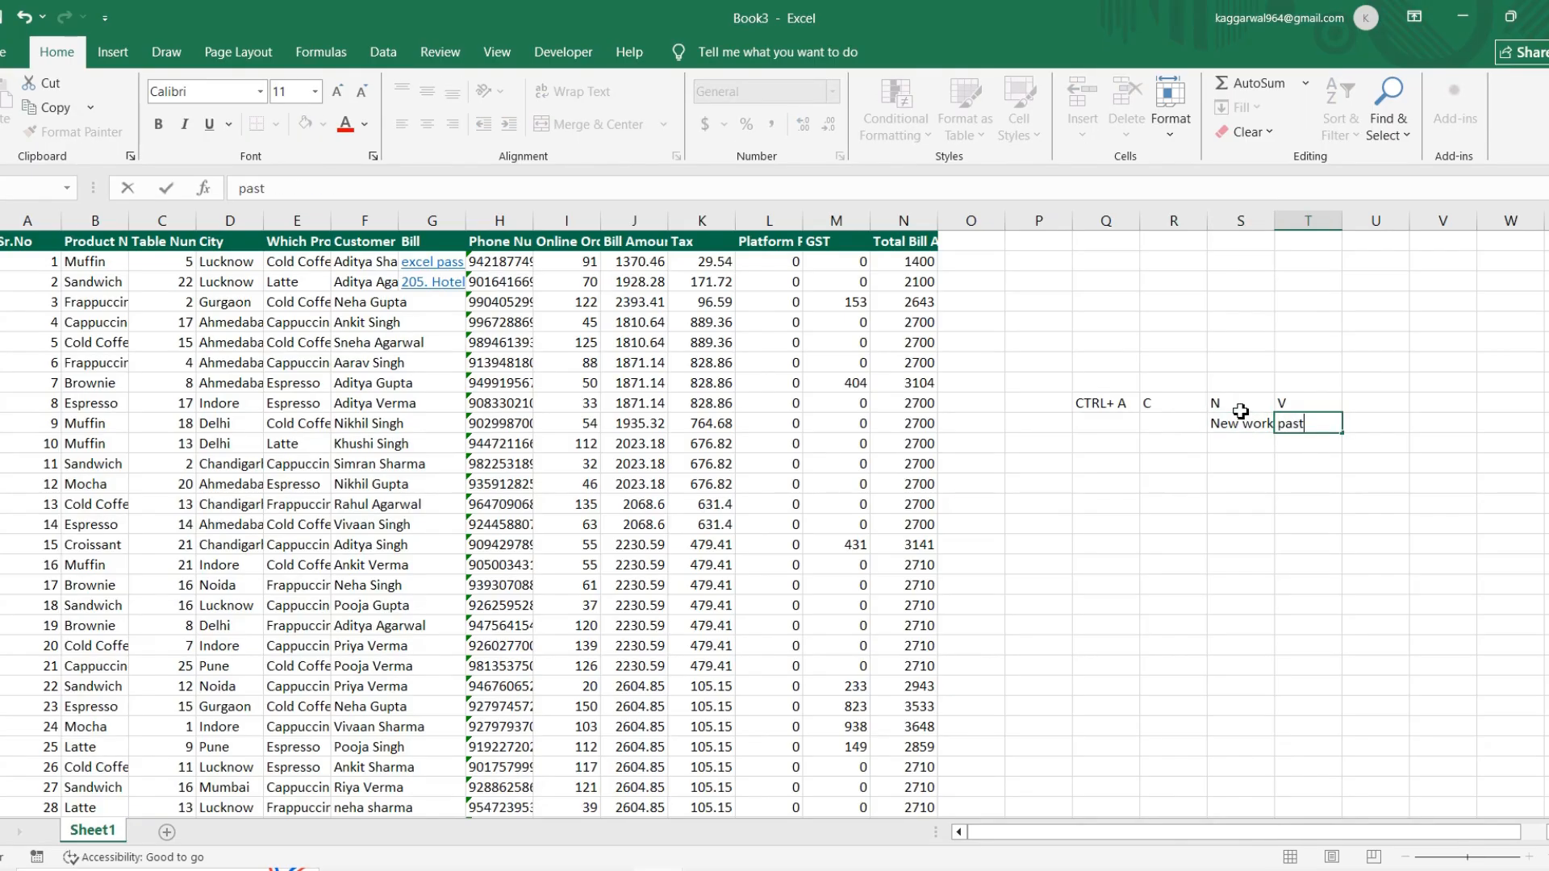
{"action": "key", "text": "Return"}
{"action": "key", "text": "Return"}
{"action": "key", "text": "Return"}
{"action": "key", "text": "Right"}
{"action": "key", "text": "Right"}
{"action": "key", "text": "Right"}
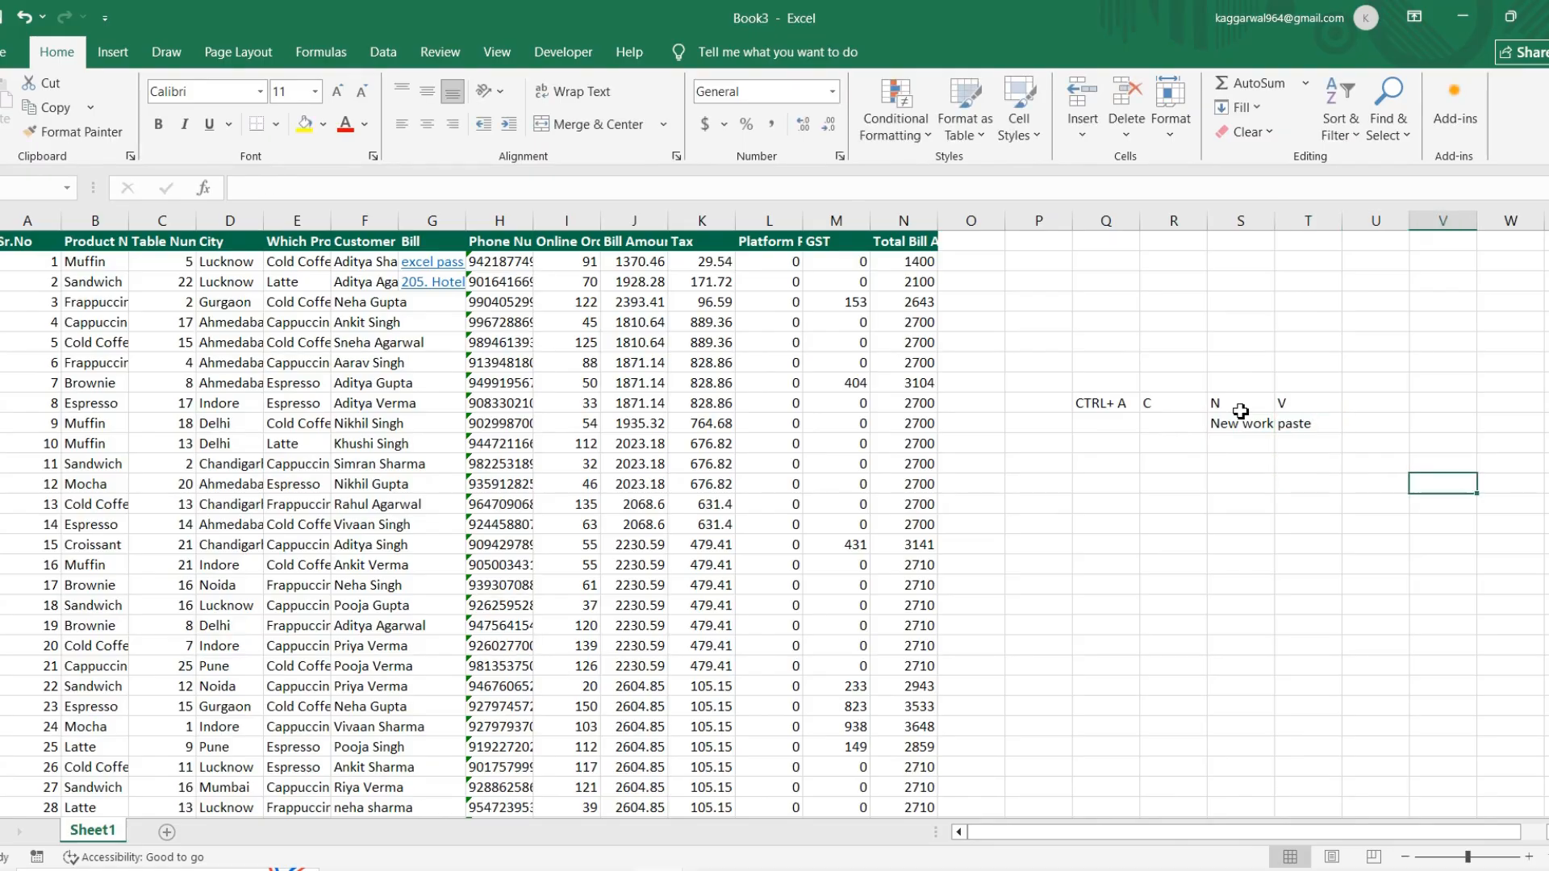
Step: Enter the descriptions "Copy" in R10 below C and "All select" in Q10 below CTRL+ A, then select the whole note block
{"action": "left_click", "coordinate": [1146, 427]}
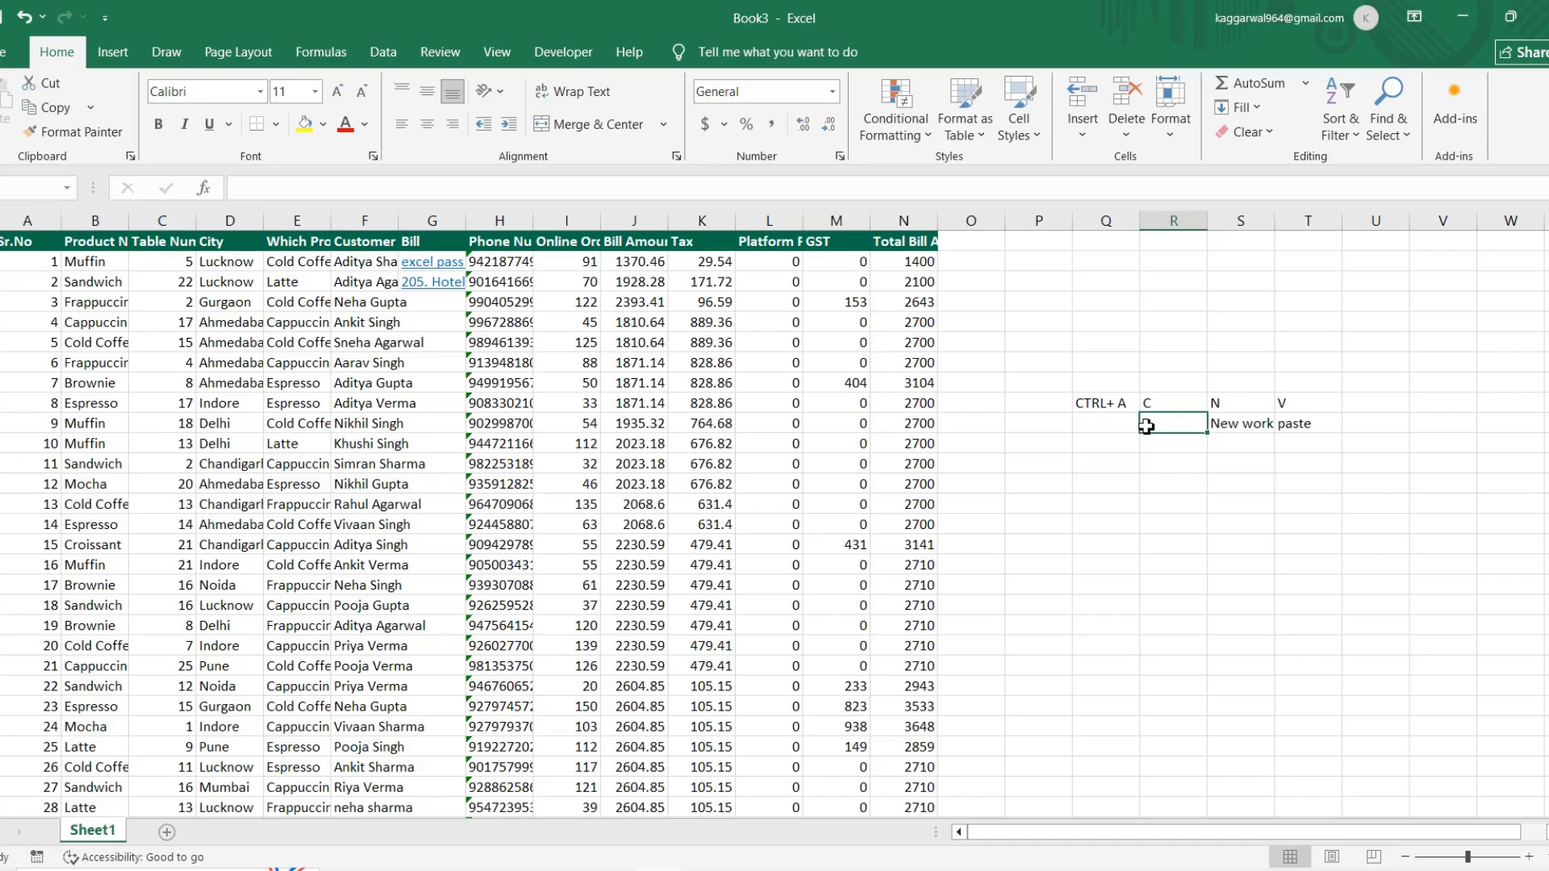
{"action": "type", "text": "Copy"}
{"action": "key", "text": "Left"}
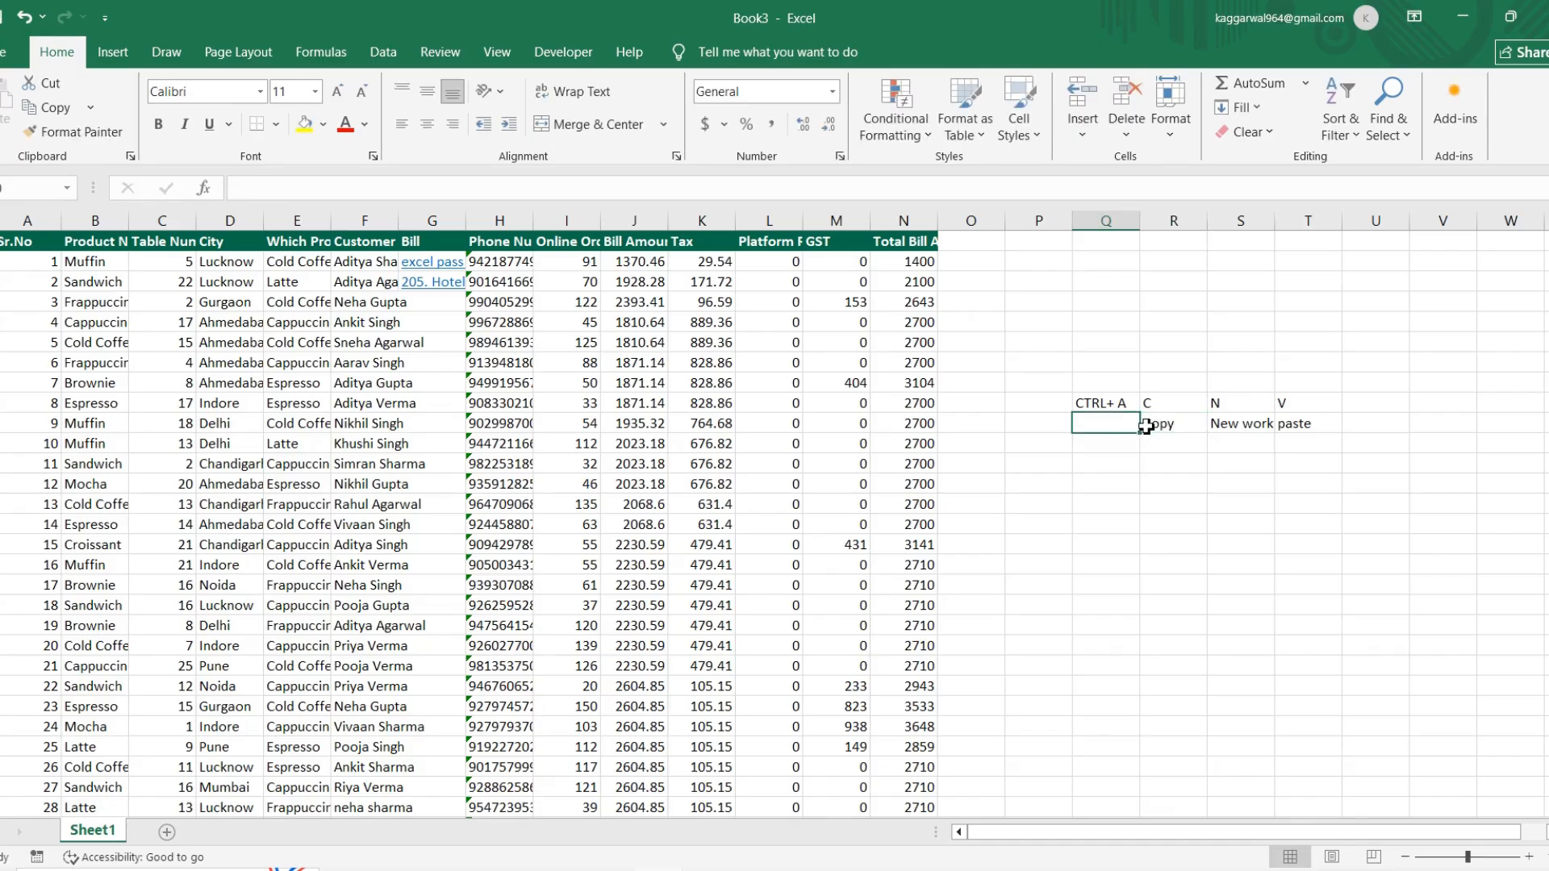
{"action": "type", "text": "All se"}
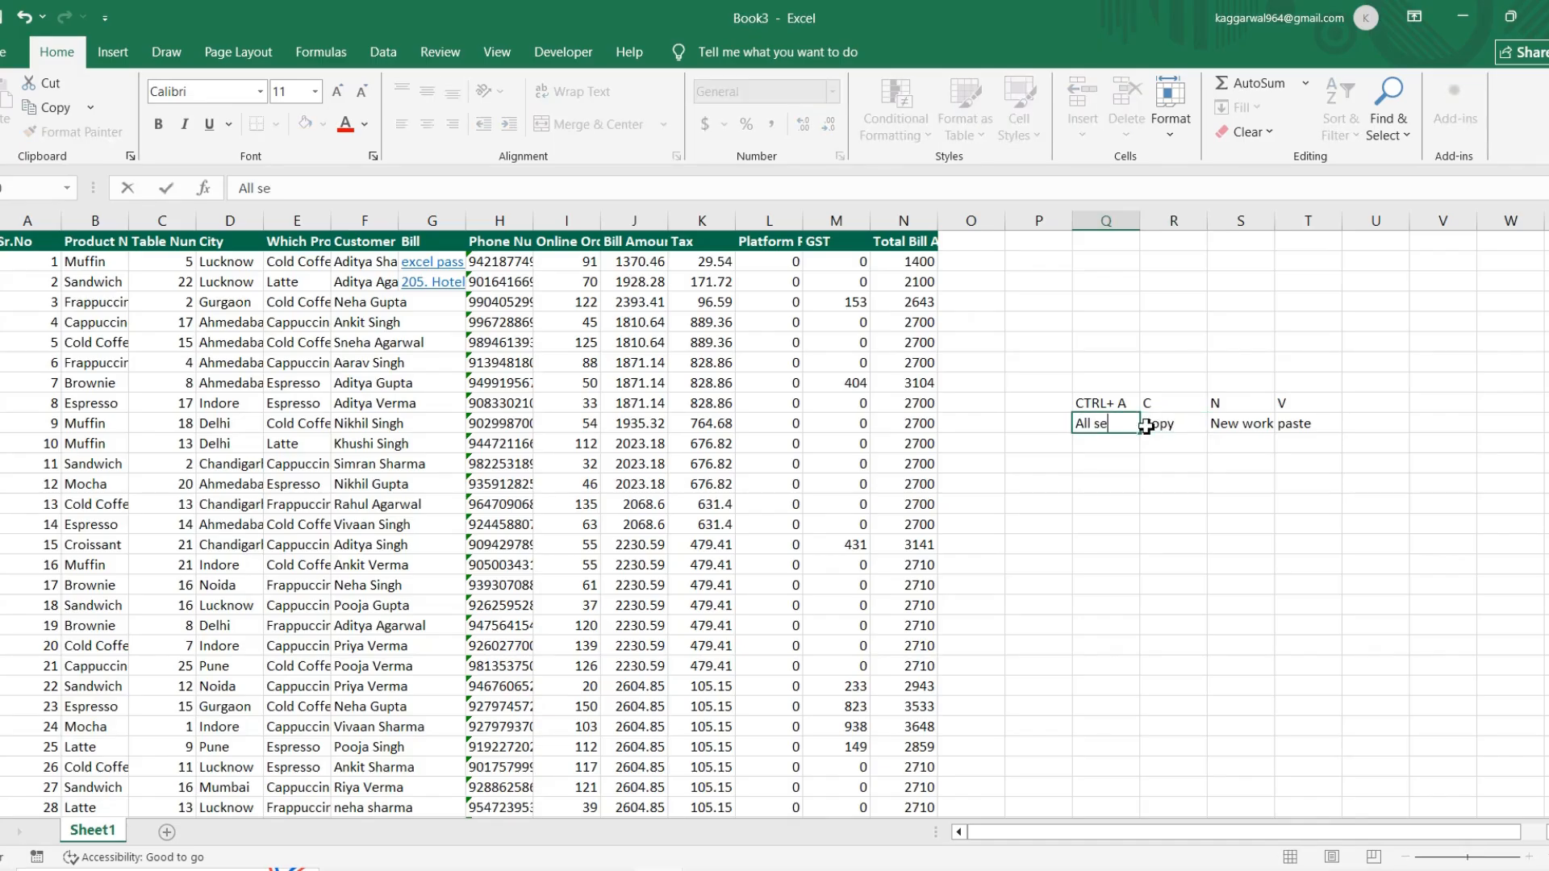
{"action": "type", "text": "lect"}
{"action": "key", "text": "Return"}
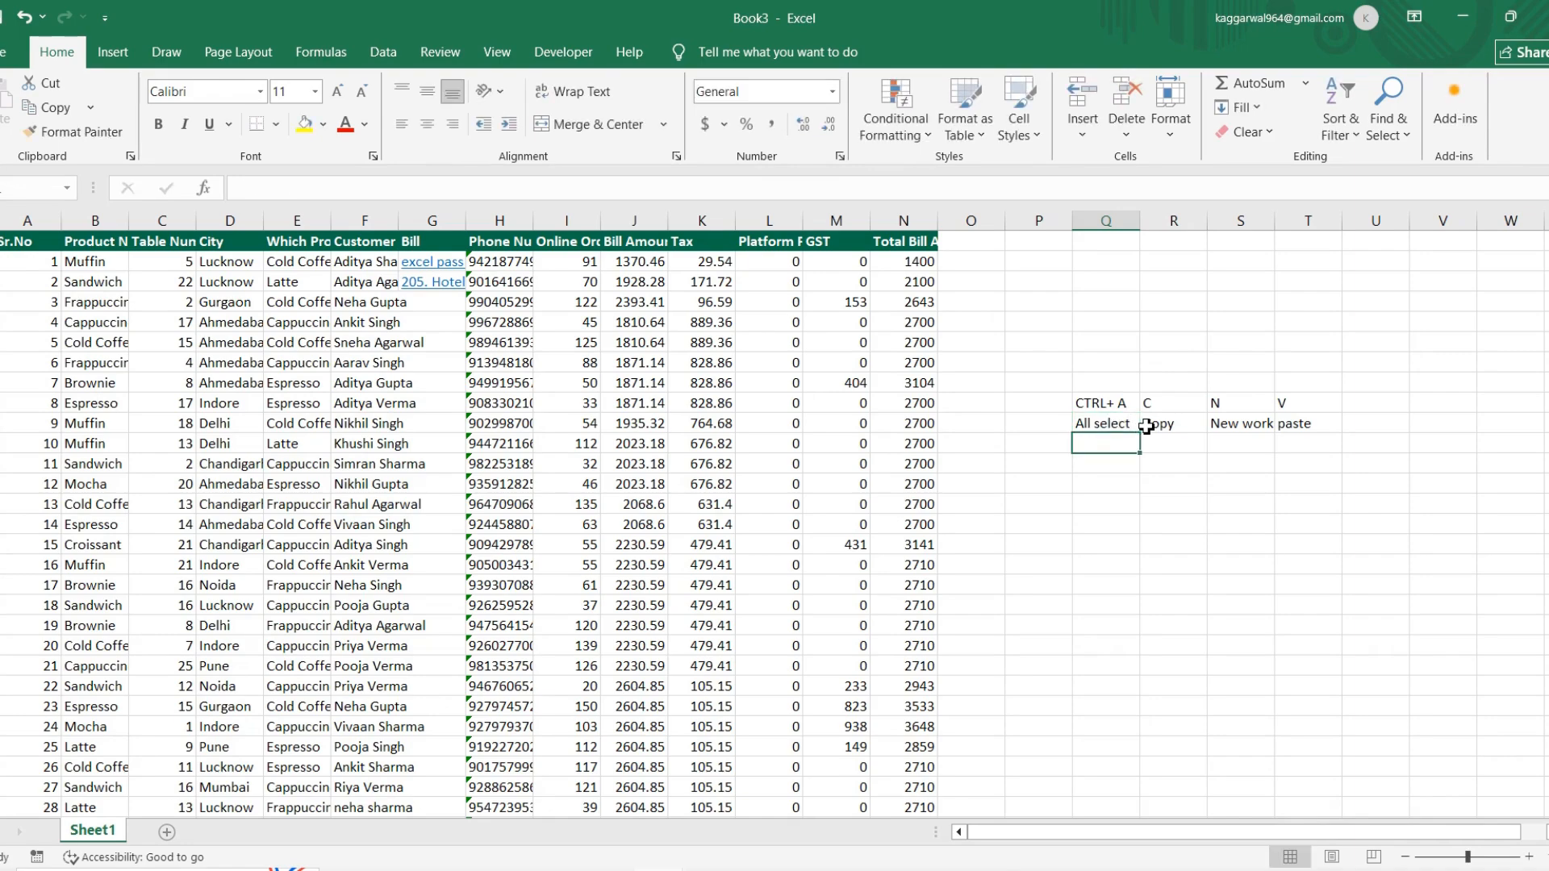
{"action": "left_click", "coordinate": [1089, 397]}
{"action": "left_click_drag", "start_coordinate": [1105, 381], "coordinate": [1324, 467]}
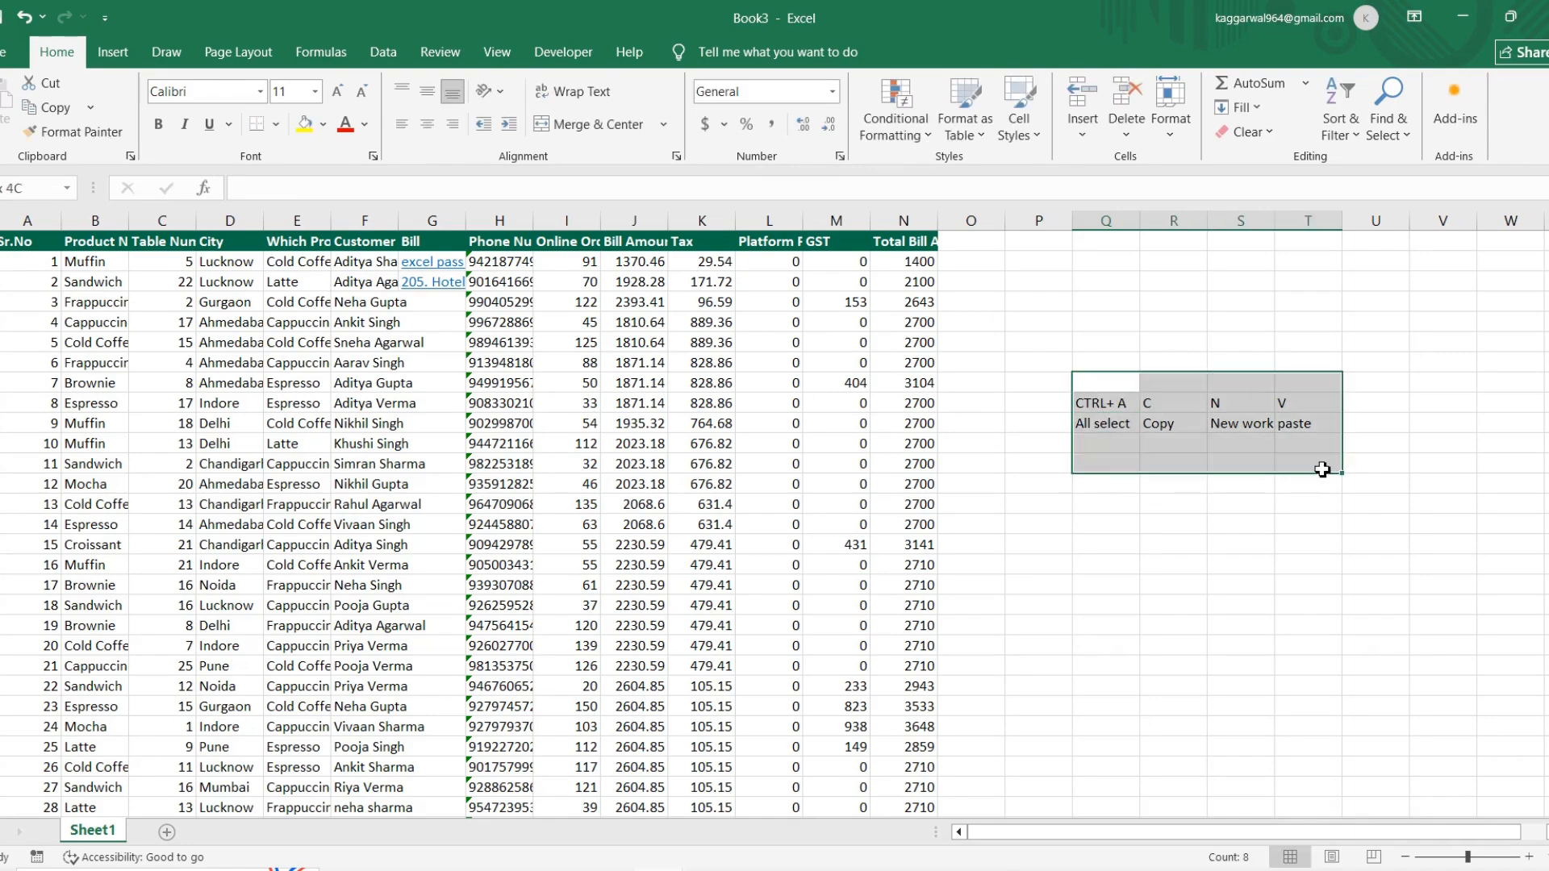
Step: Switch to the shortcut list in Word and highlight the Ctrl + O Open File row
{"action": "key", "text": "alt+Tab"}
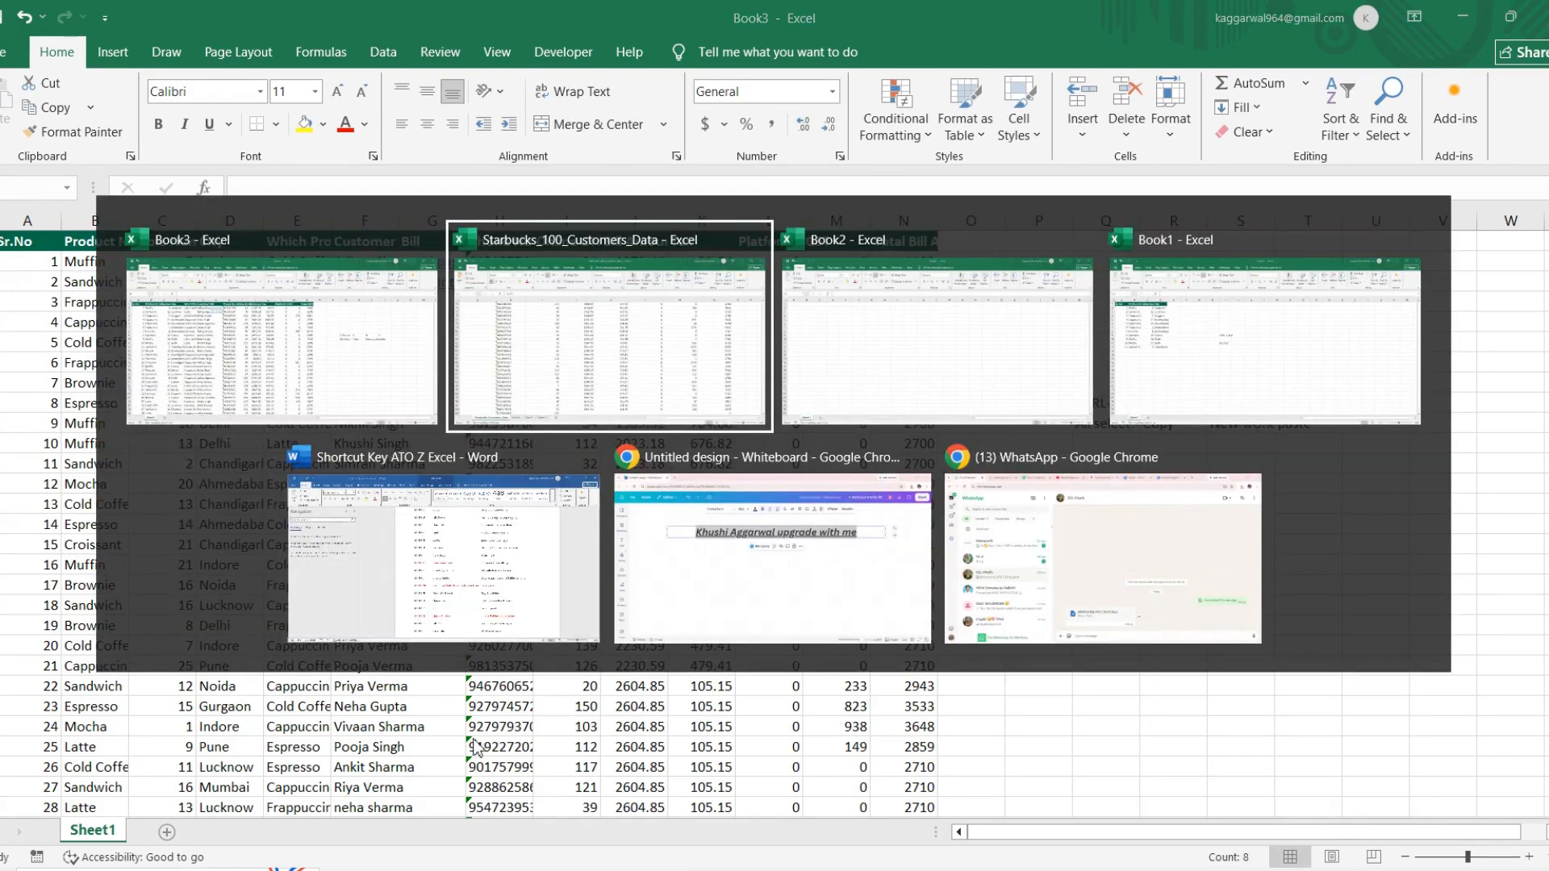
{"action": "key", "text": "alt+Tab"}
{"action": "key", "text": "alt+Tab"}
{"action": "key", "text": "alt+Tab"}
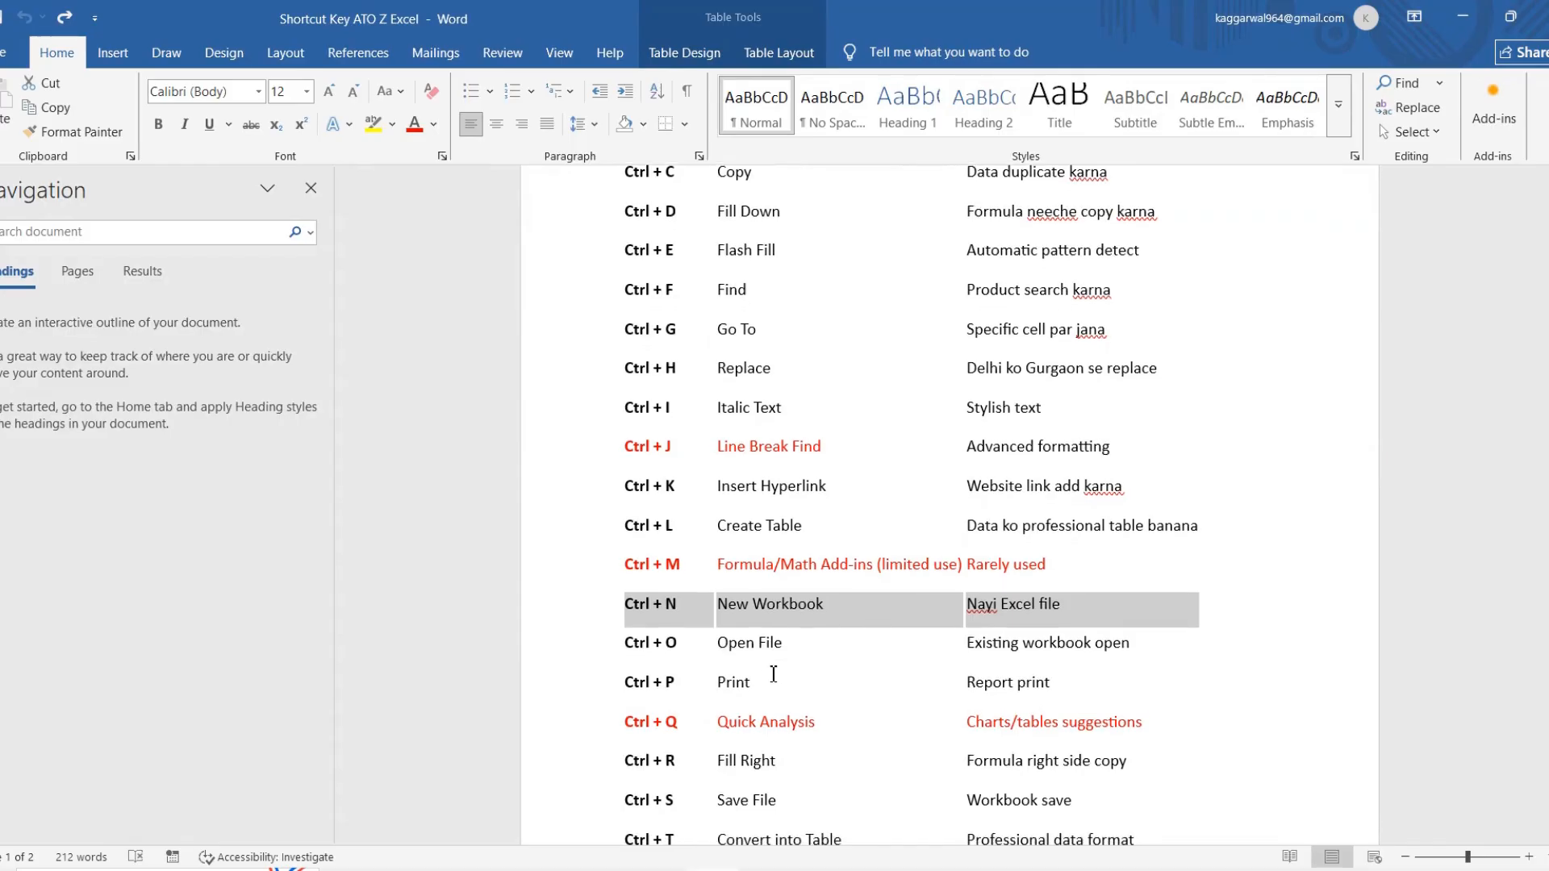
{"action": "left_click_drag", "start_coordinate": [630, 643], "coordinate": [1018, 658]}
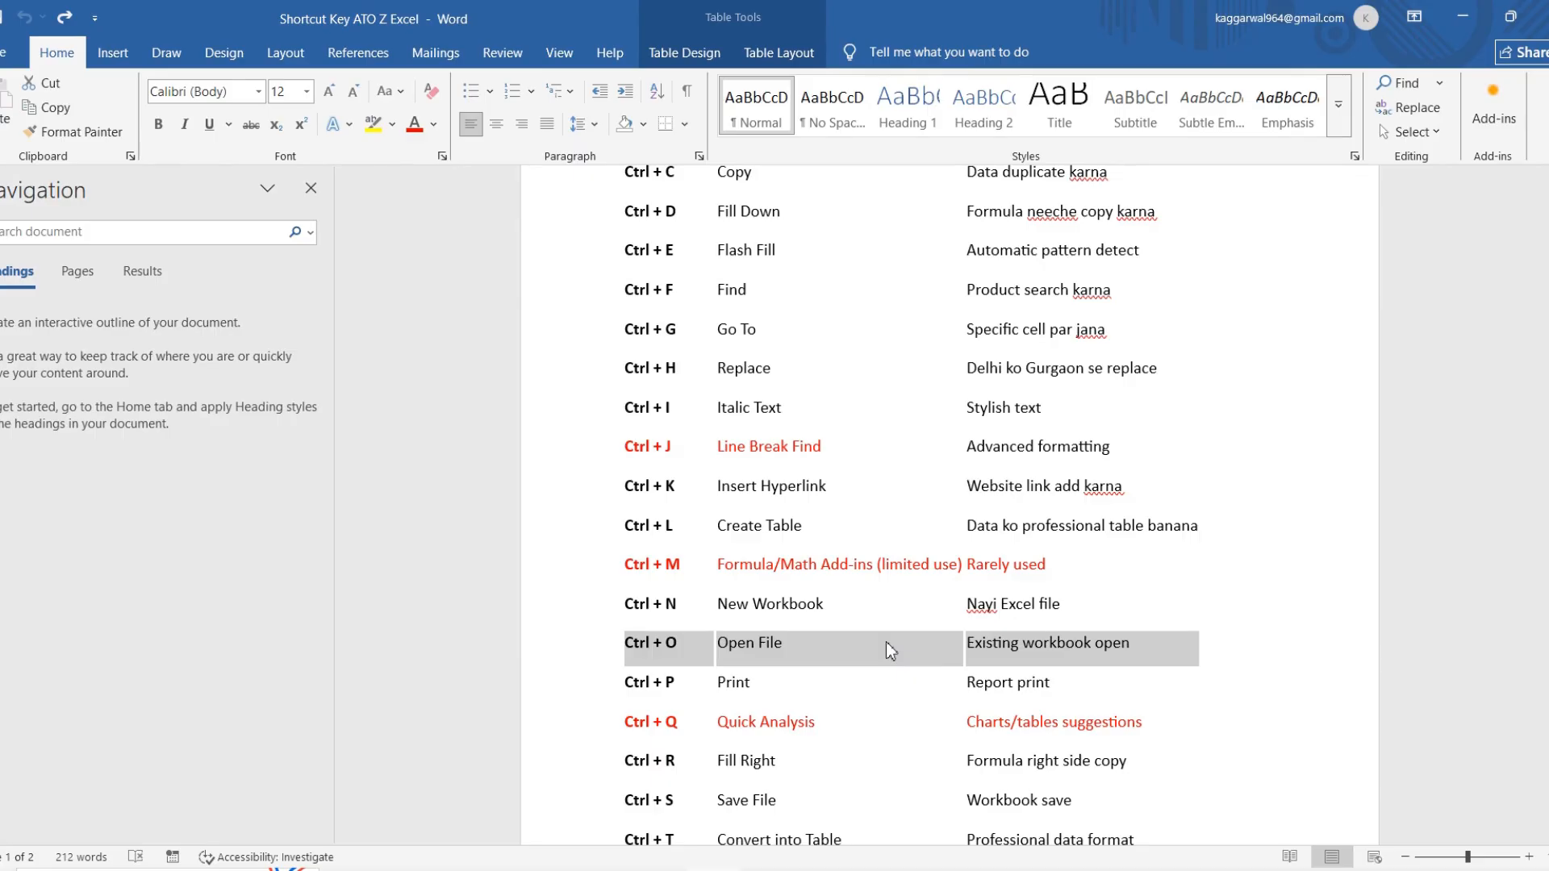
Step: Return to Book3 in Excel, open the recent workbook "205. Hotel booking data" from D: and enable editing
{"action": "key", "text": "alt+Tab"}
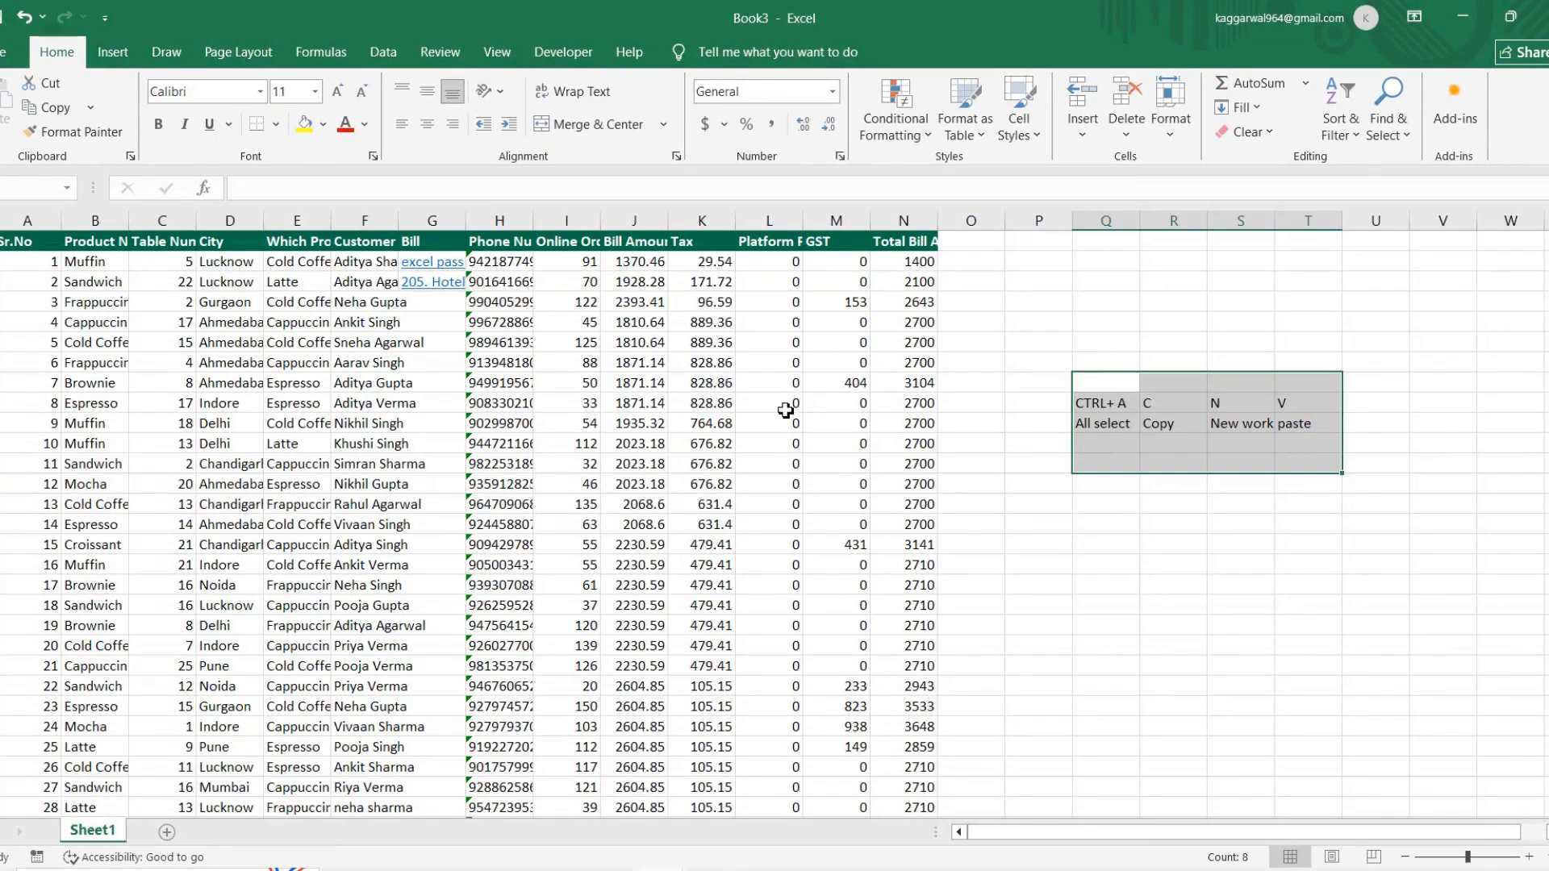
{"action": "left_click", "coordinate": [1014, 330]}
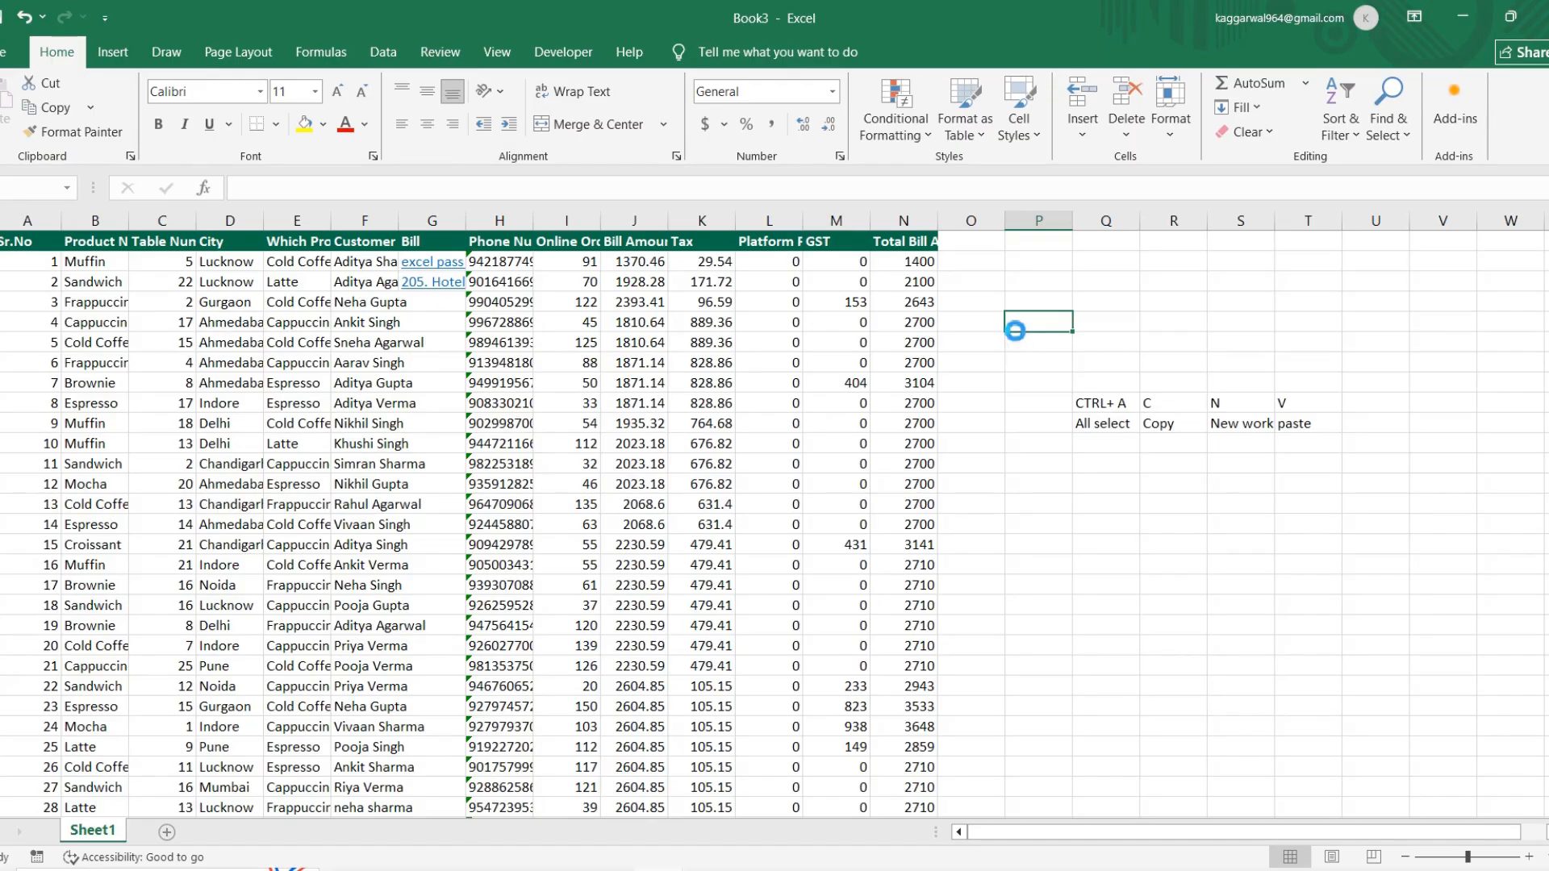
{"action": "key", "text": "ctrl+o"}
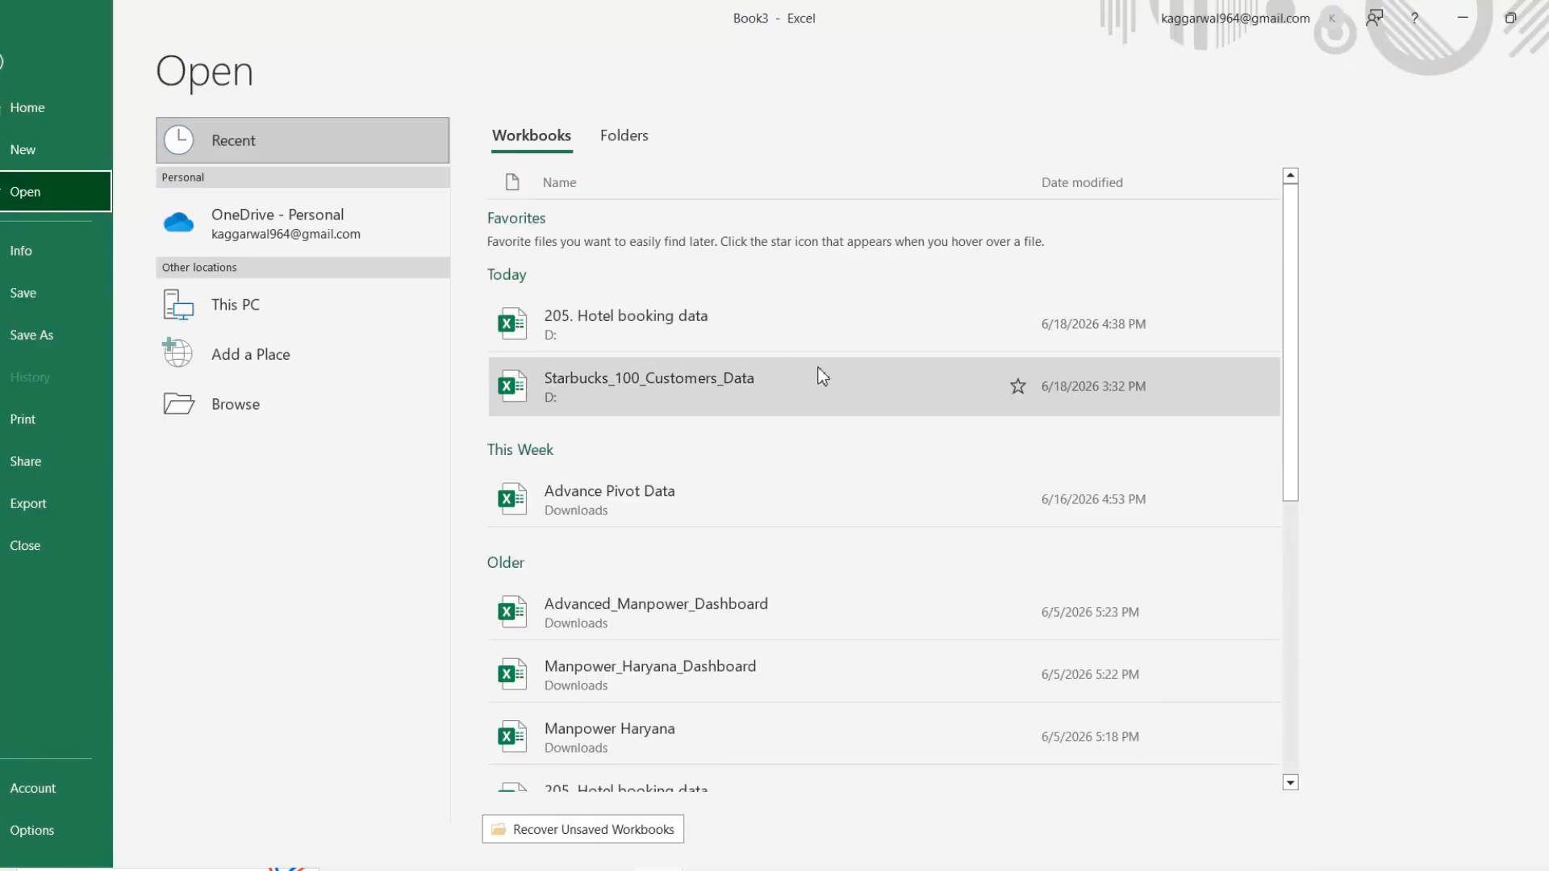
{"action": "scroll", "coordinate": [990, 756], "scroll_direction": "down", "scroll_amount": 5}
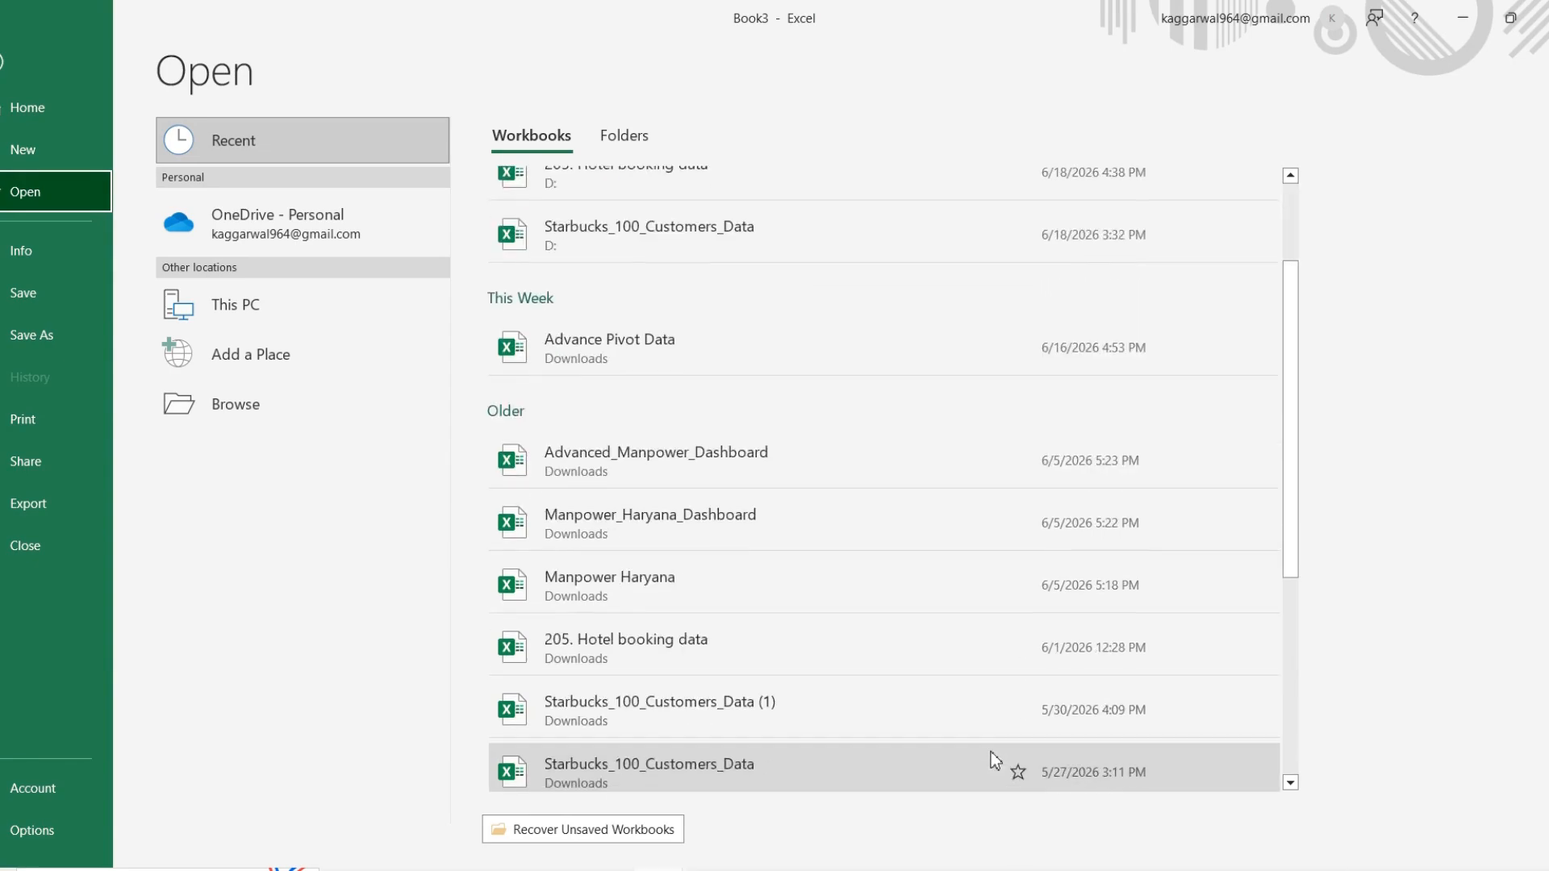
{"action": "scroll", "coordinate": [992, 758], "scroll_direction": "up", "scroll_amount": 6}
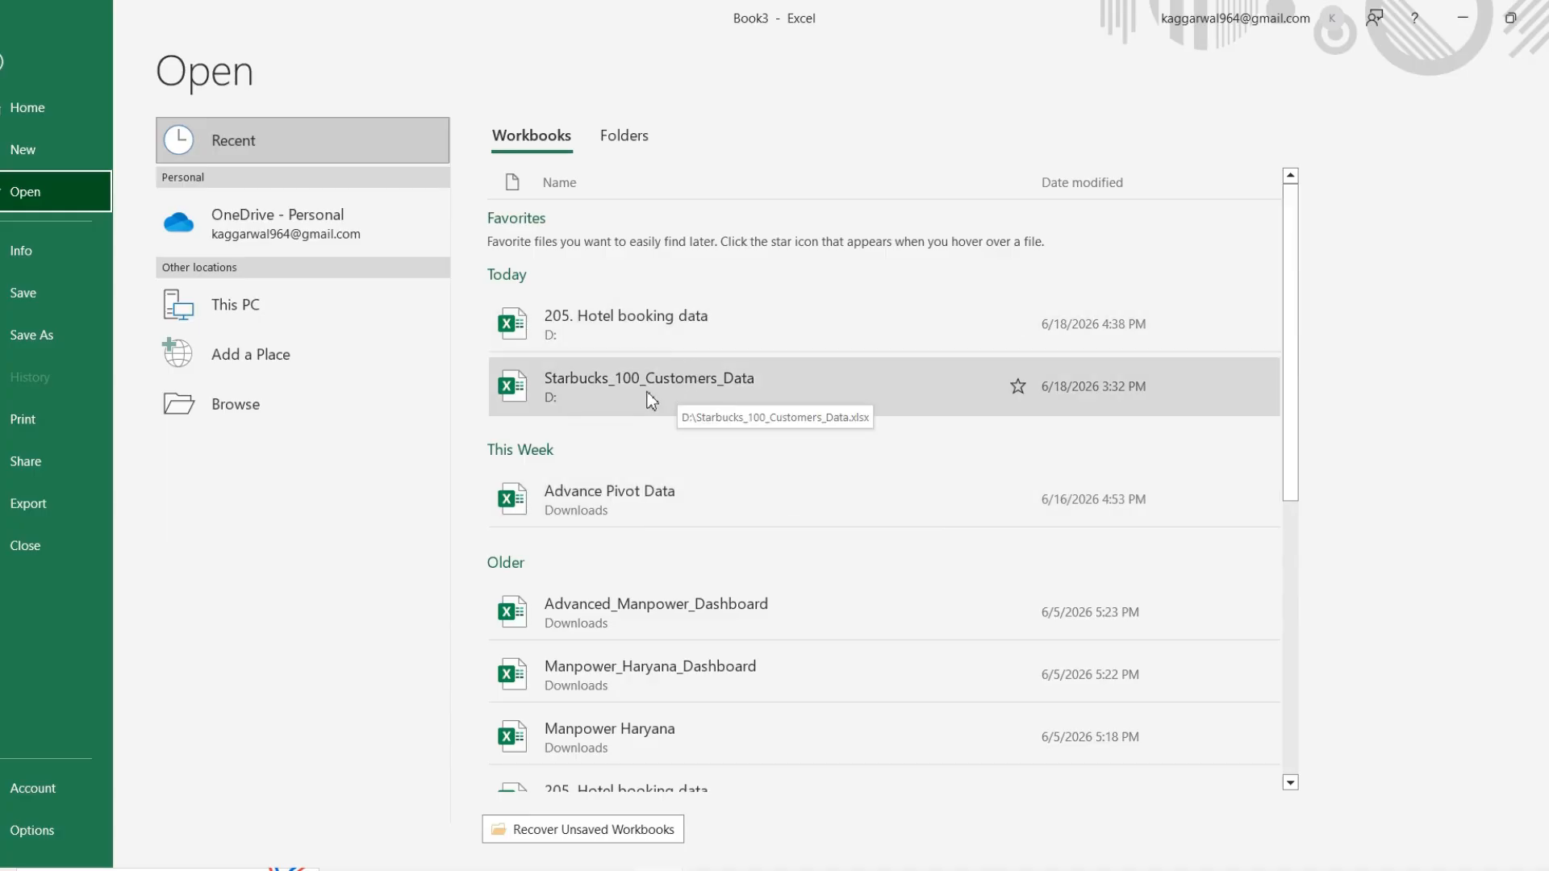
{"action": "left_click", "coordinate": [734, 347]}
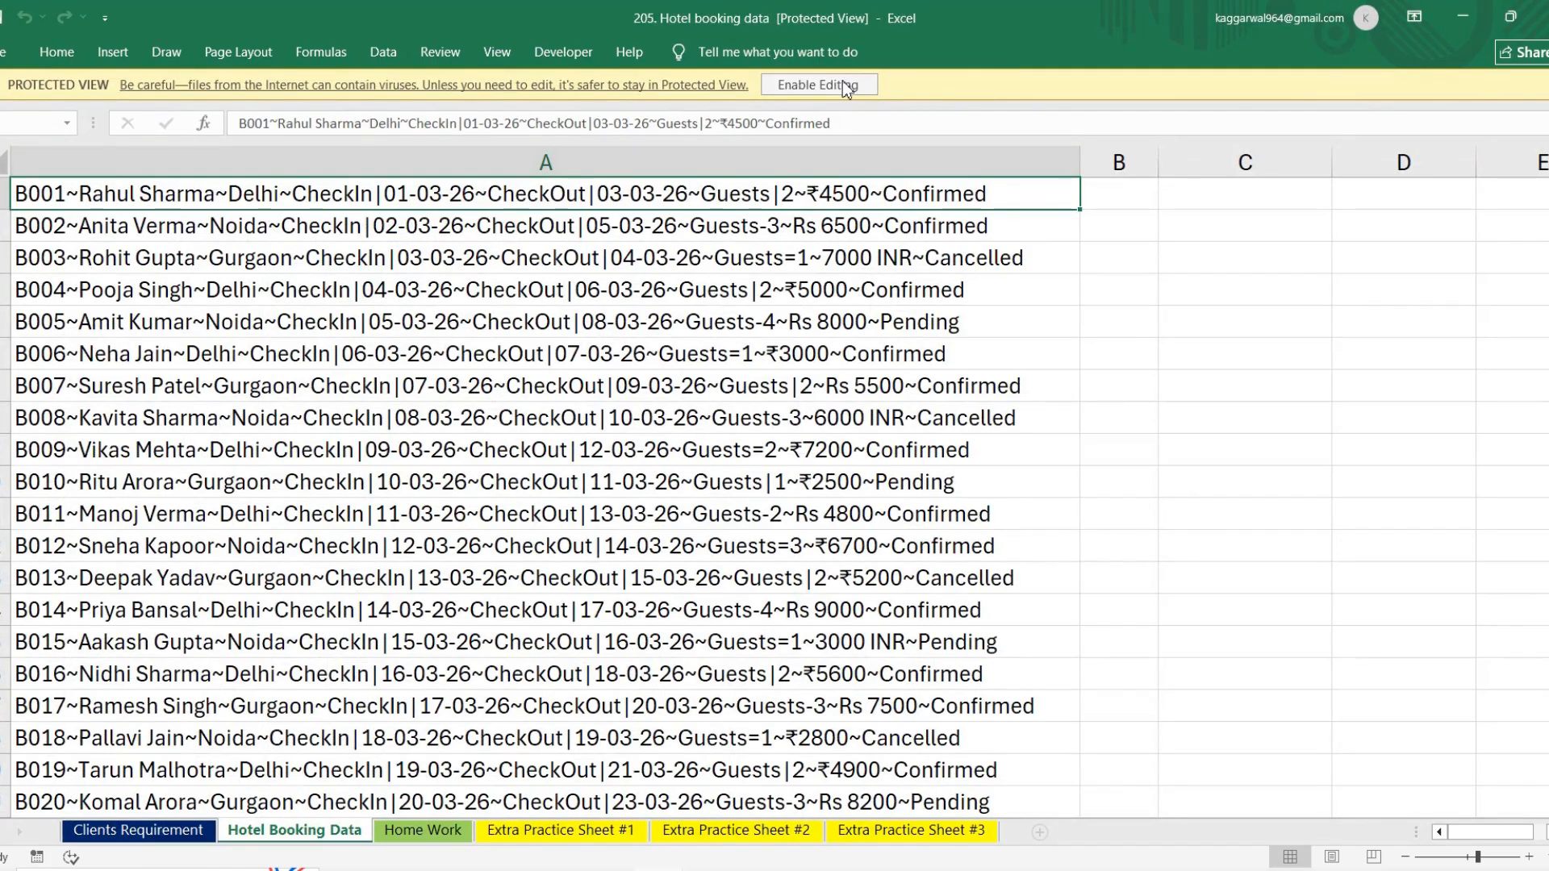
{"action": "left_click", "coordinate": [843, 84]}
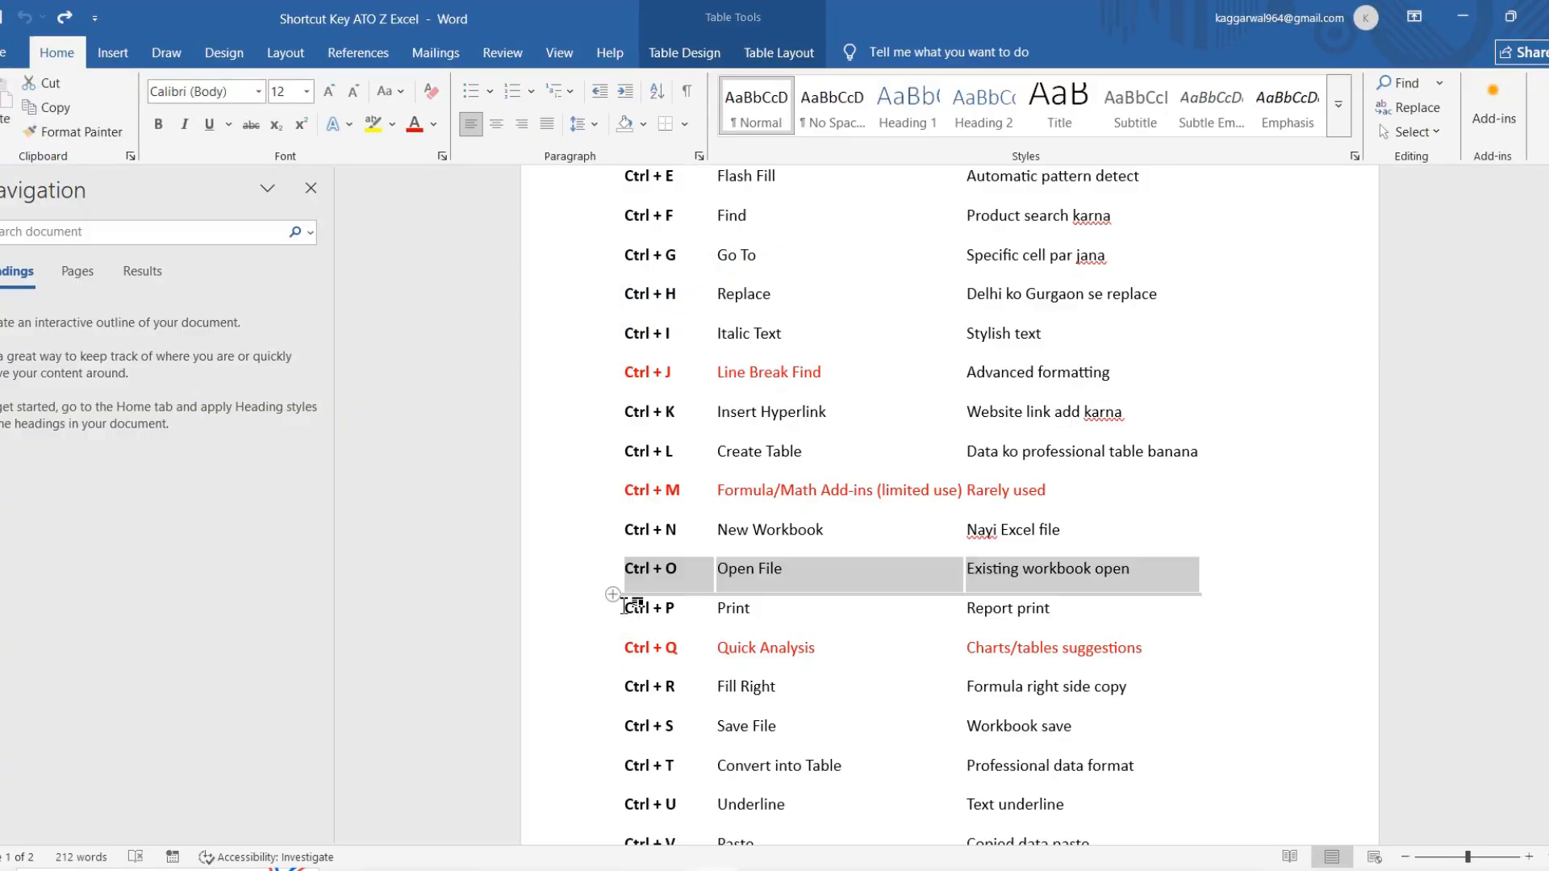
{"action": "left_click", "coordinate": [624, 606]}
Step: Switch back to Book3, select the full customer data range, view its print preview and return to the sheet
{"action": "key", "text": "alt+Tab"}
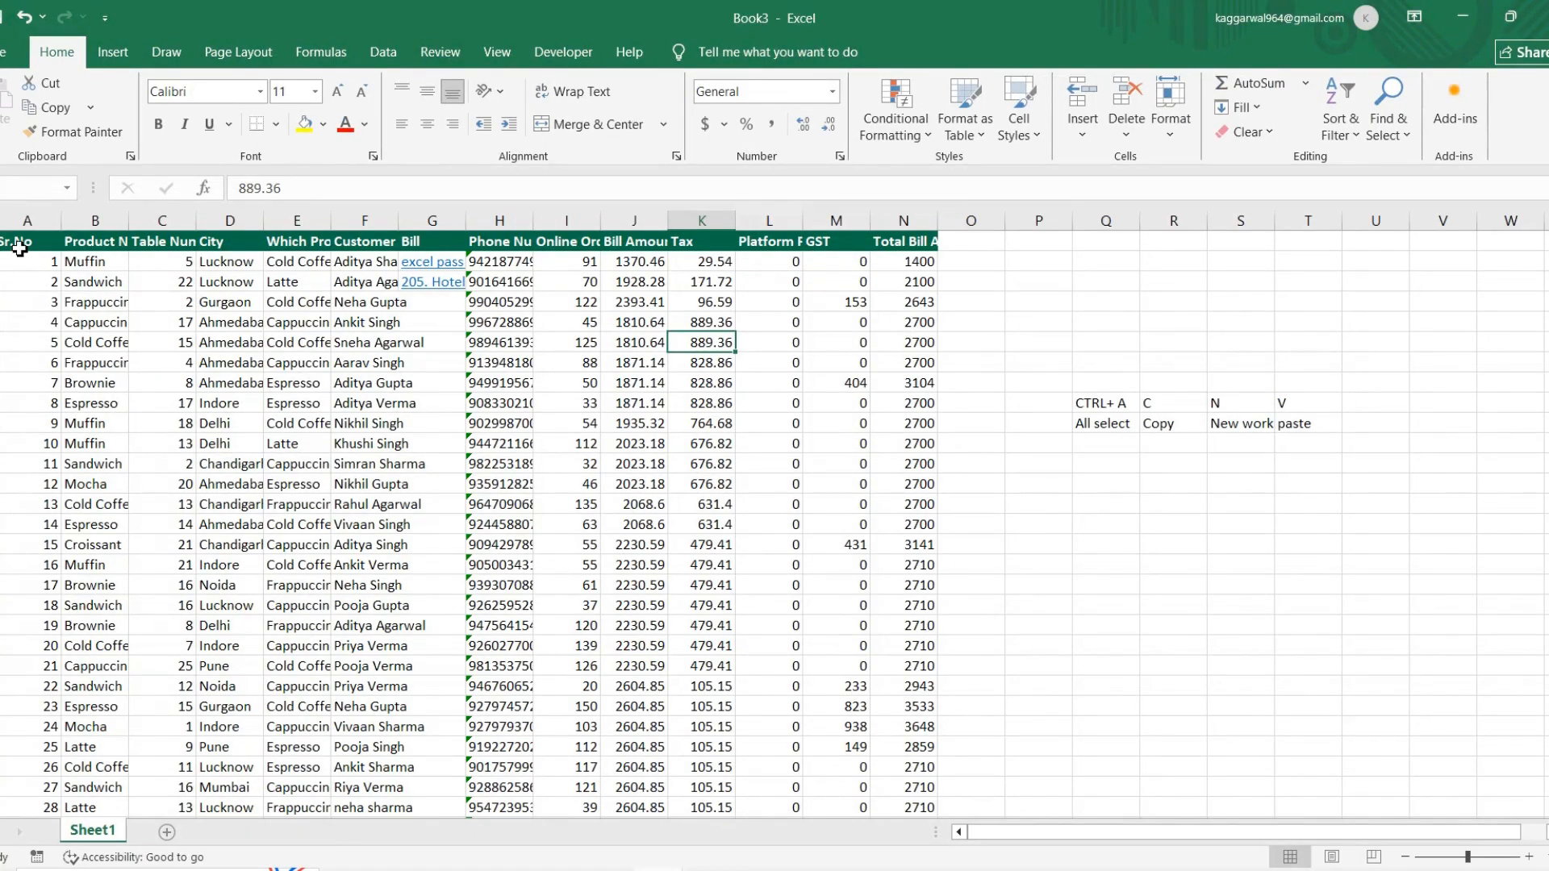
{"action": "left_click_drag", "start_coordinate": [20, 250], "coordinate": [904, 605]}
{"action": "key", "text": "ctrl+c"}
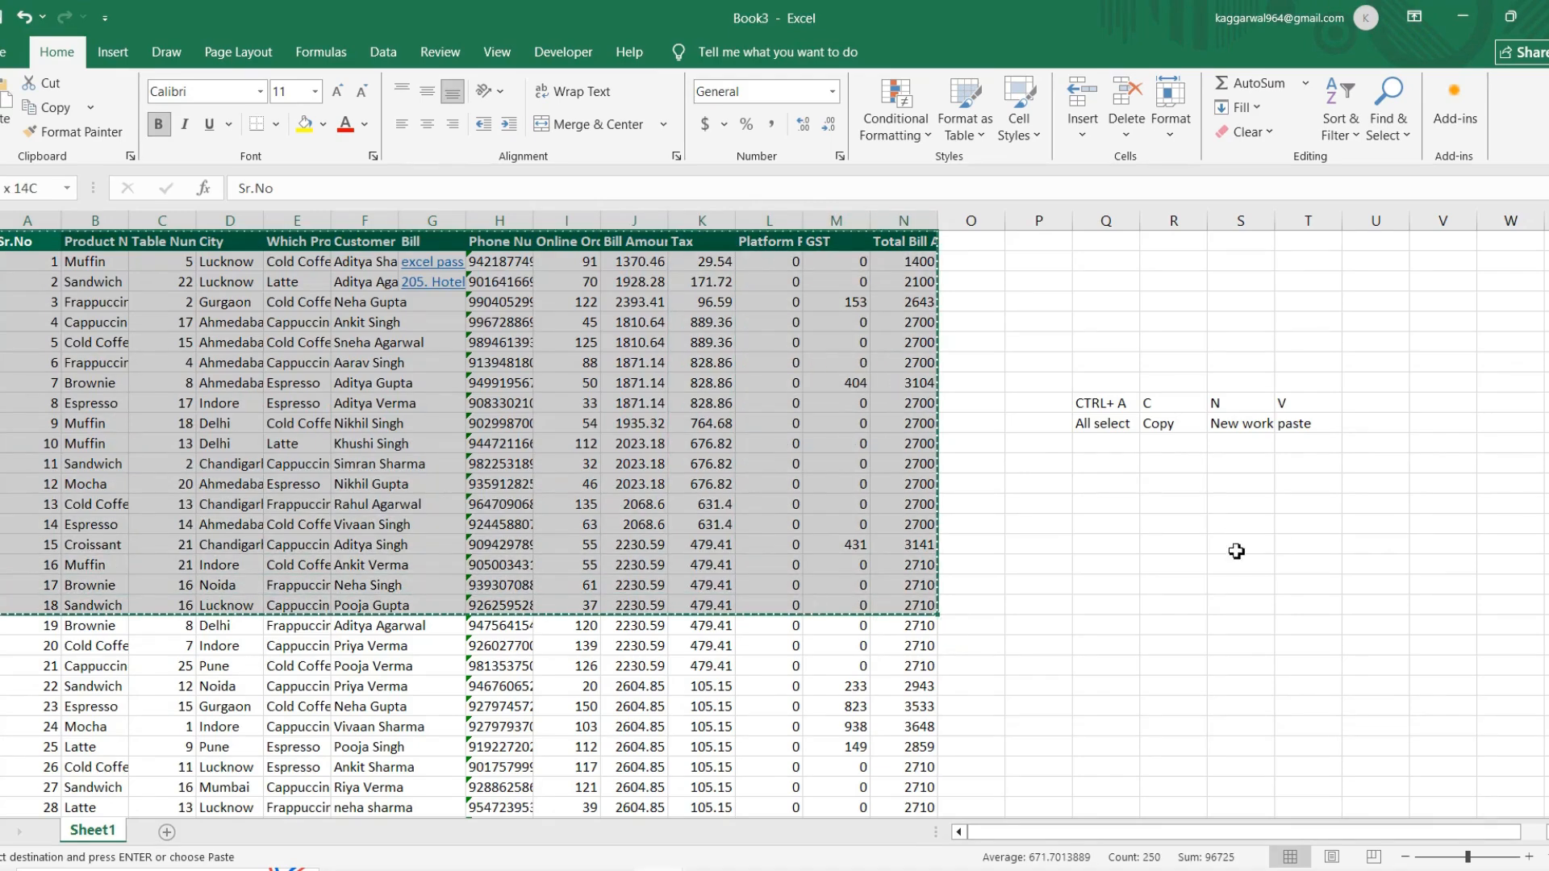
{"action": "left_click", "coordinate": [16, 239]}
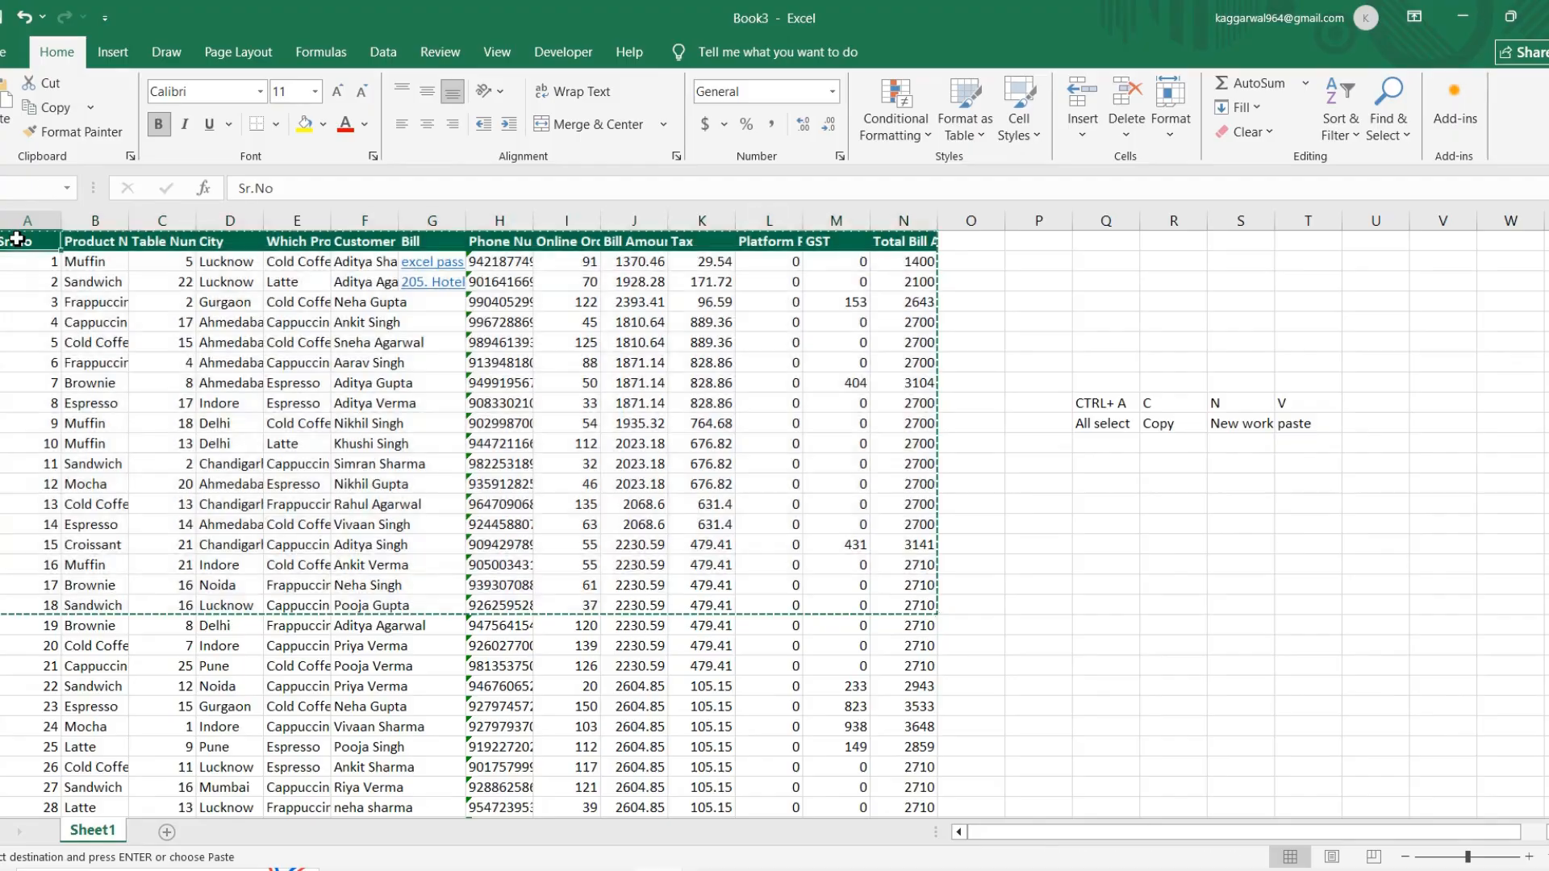
{"action": "key", "text": "ctrl+shift+End"}
{"action": "key", "text": "ctrl+p"}
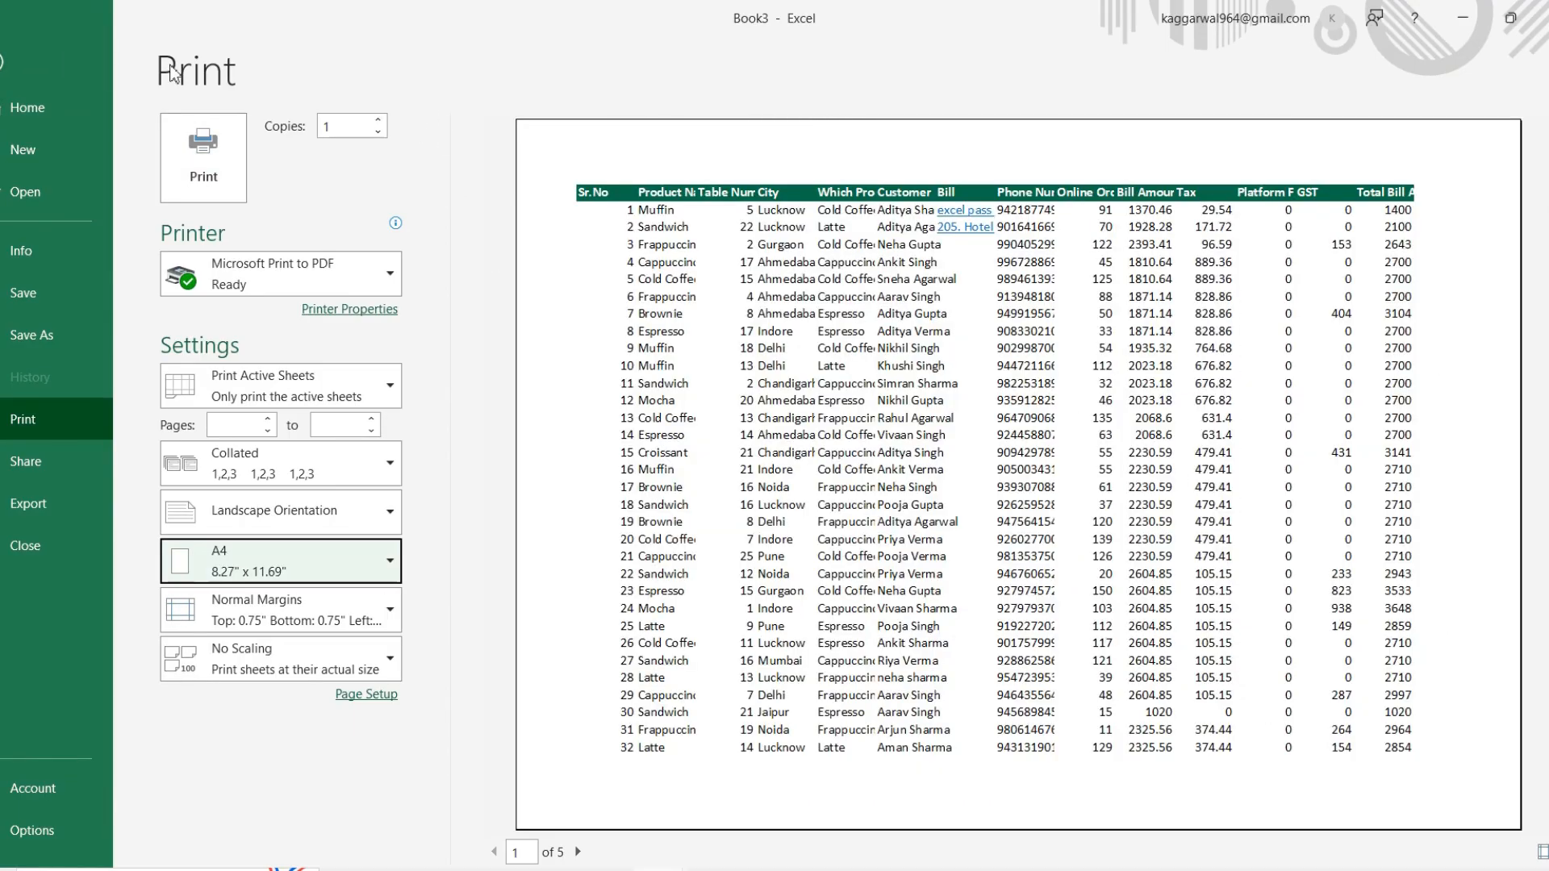
{"action": "left_click", "coordinate": [16, 64]}
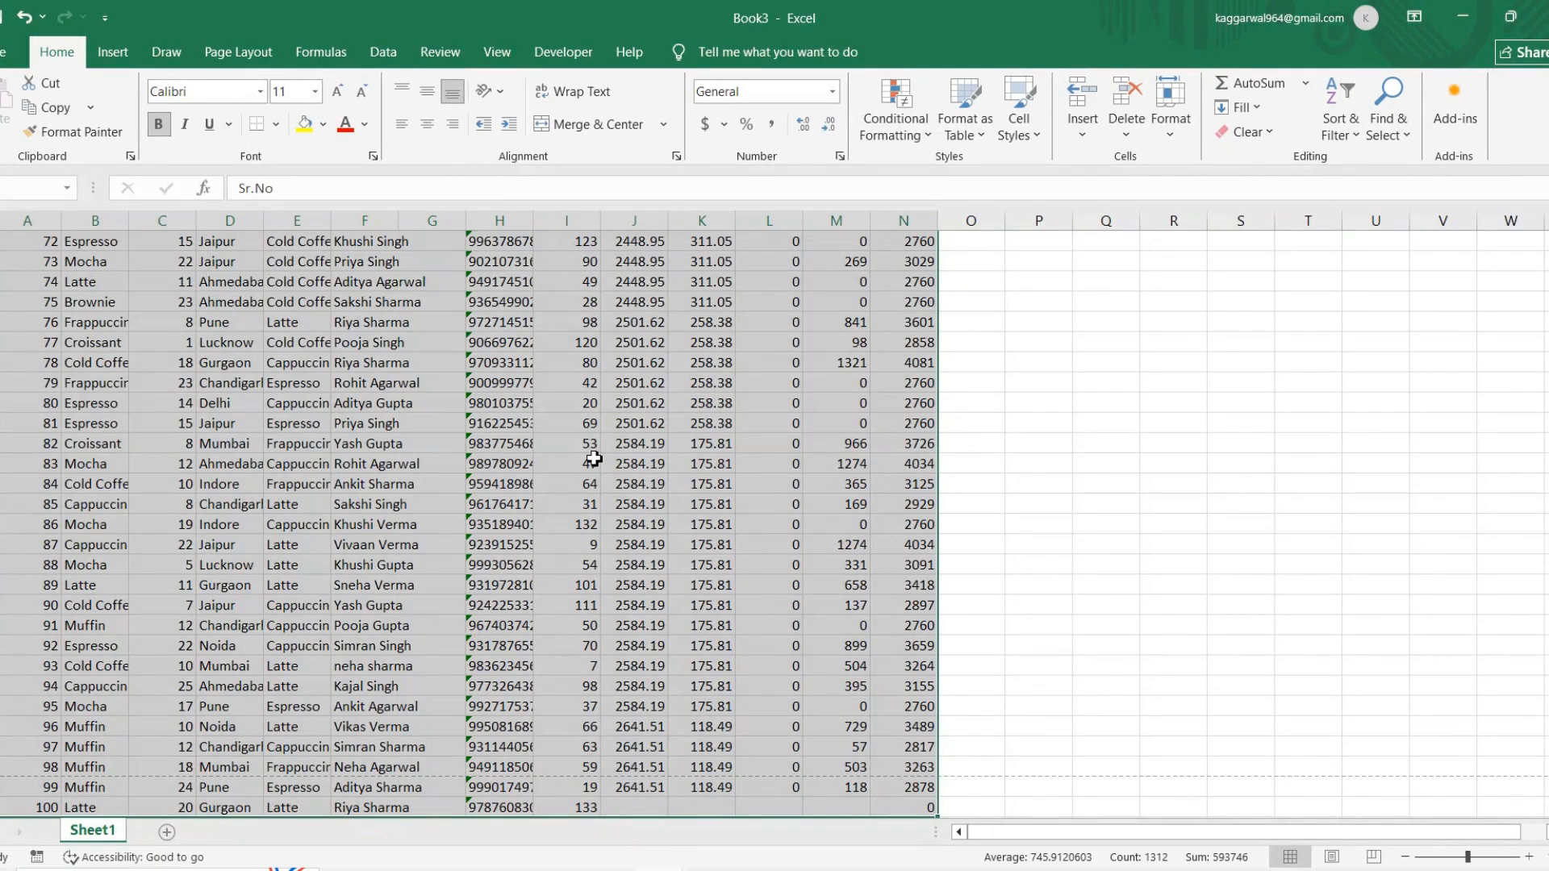
{"action": "scroll", "coordinate": [655, 766], "scroll_direction": "up", "scroll_amount": 11}
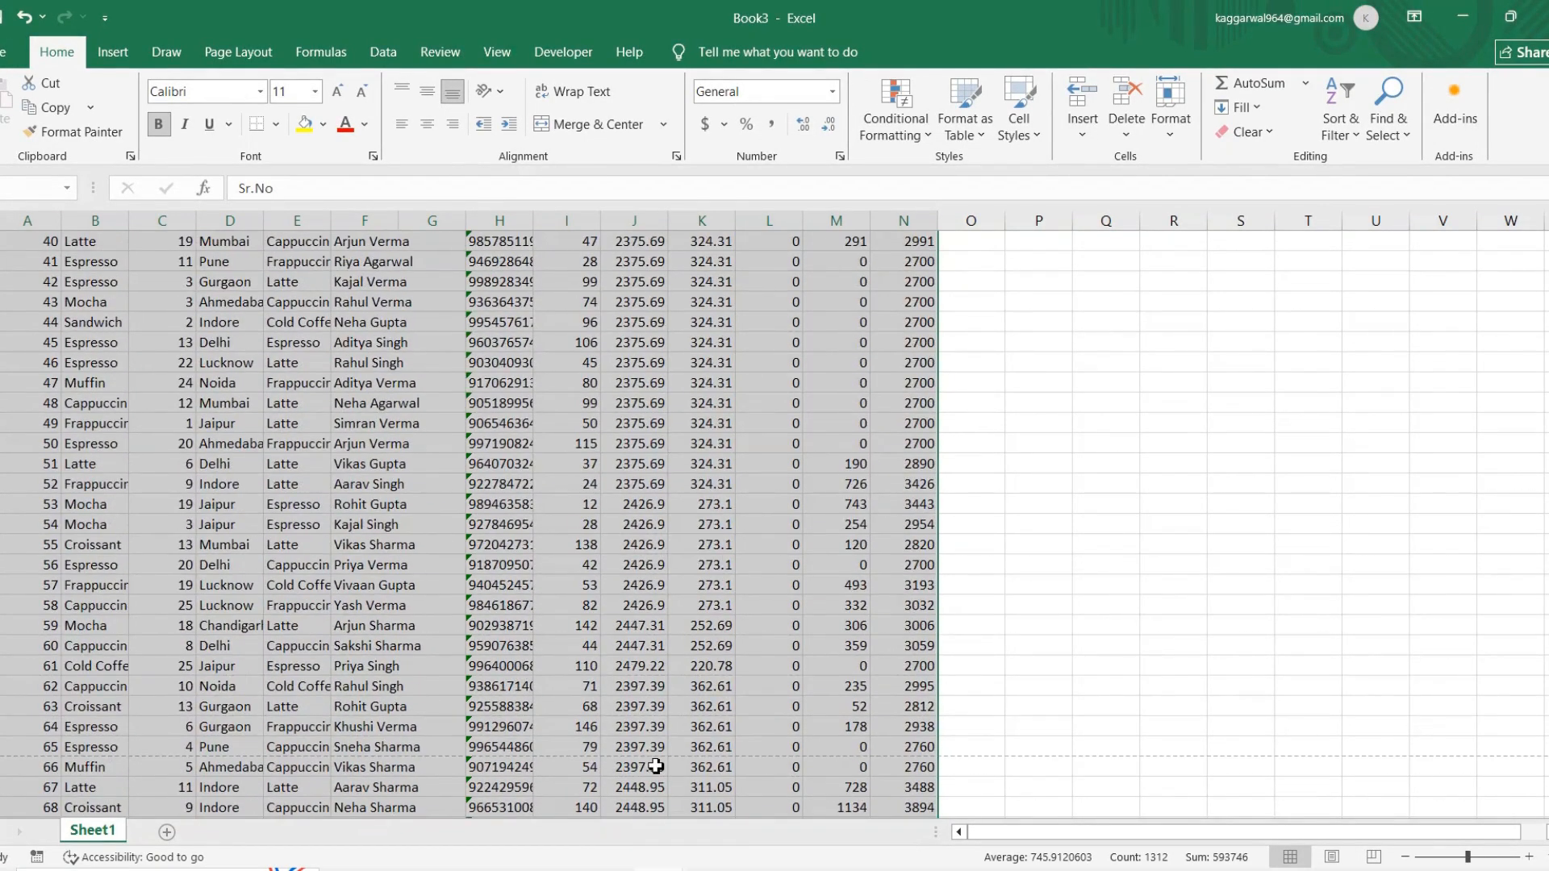
Step: Switch to the shortcut list in Word and highlight the Ctrl + R Fill Right row
{"action": "key", "text": "alt+Tab"}
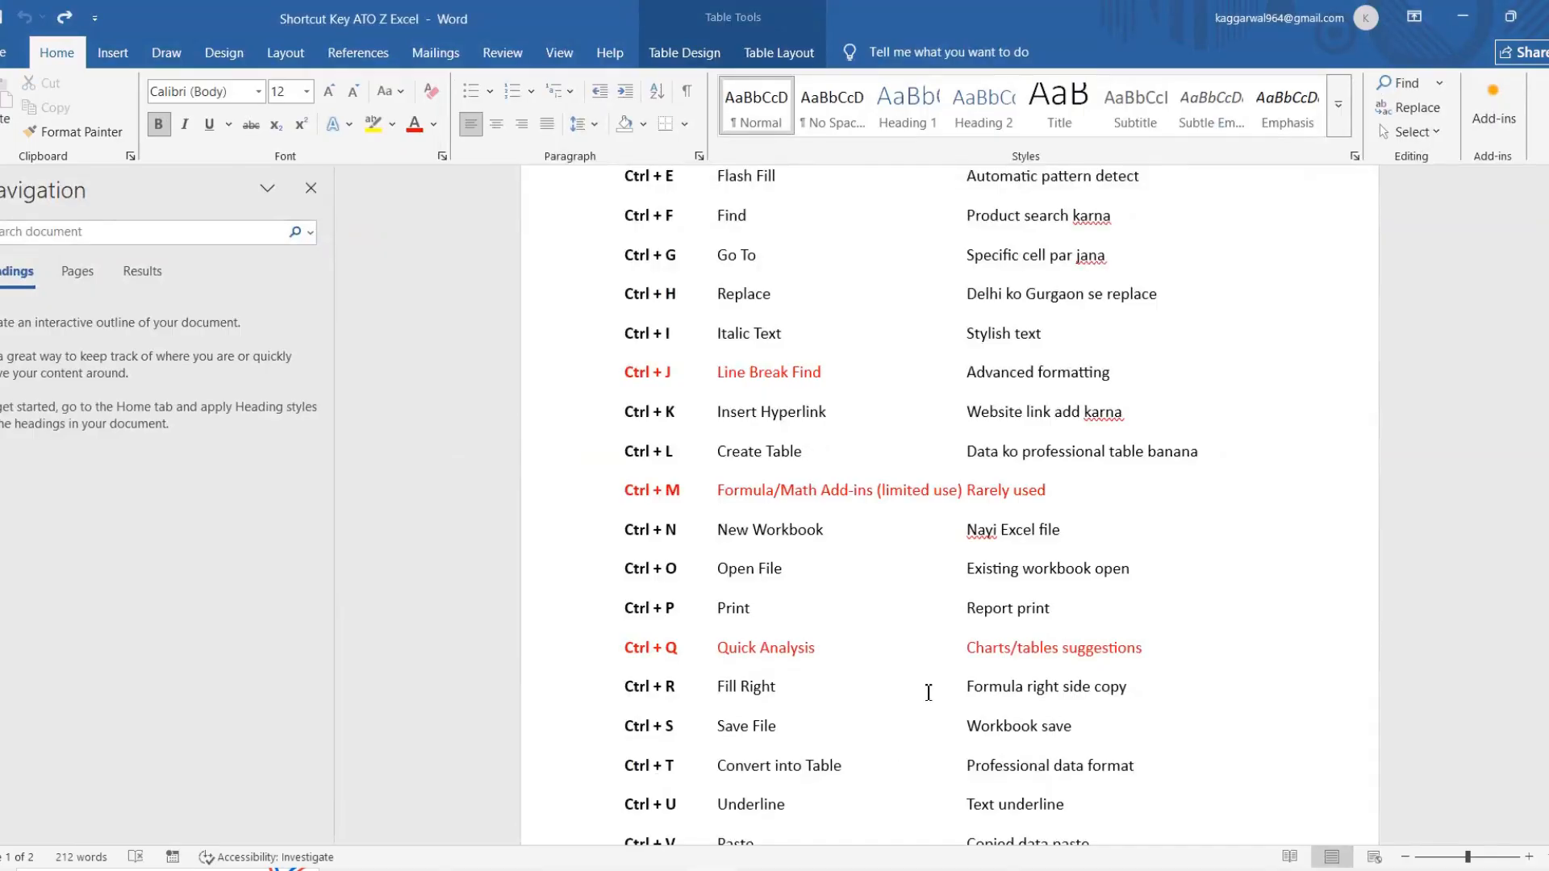
{"action": "scroll", "coordinate": [928, 692], "scroll_direction": "down", "scroll_amount": 1}
{"action": "left_click_drag", "start_coordinate": [628, 649], "coordinate": [1035, 657]}
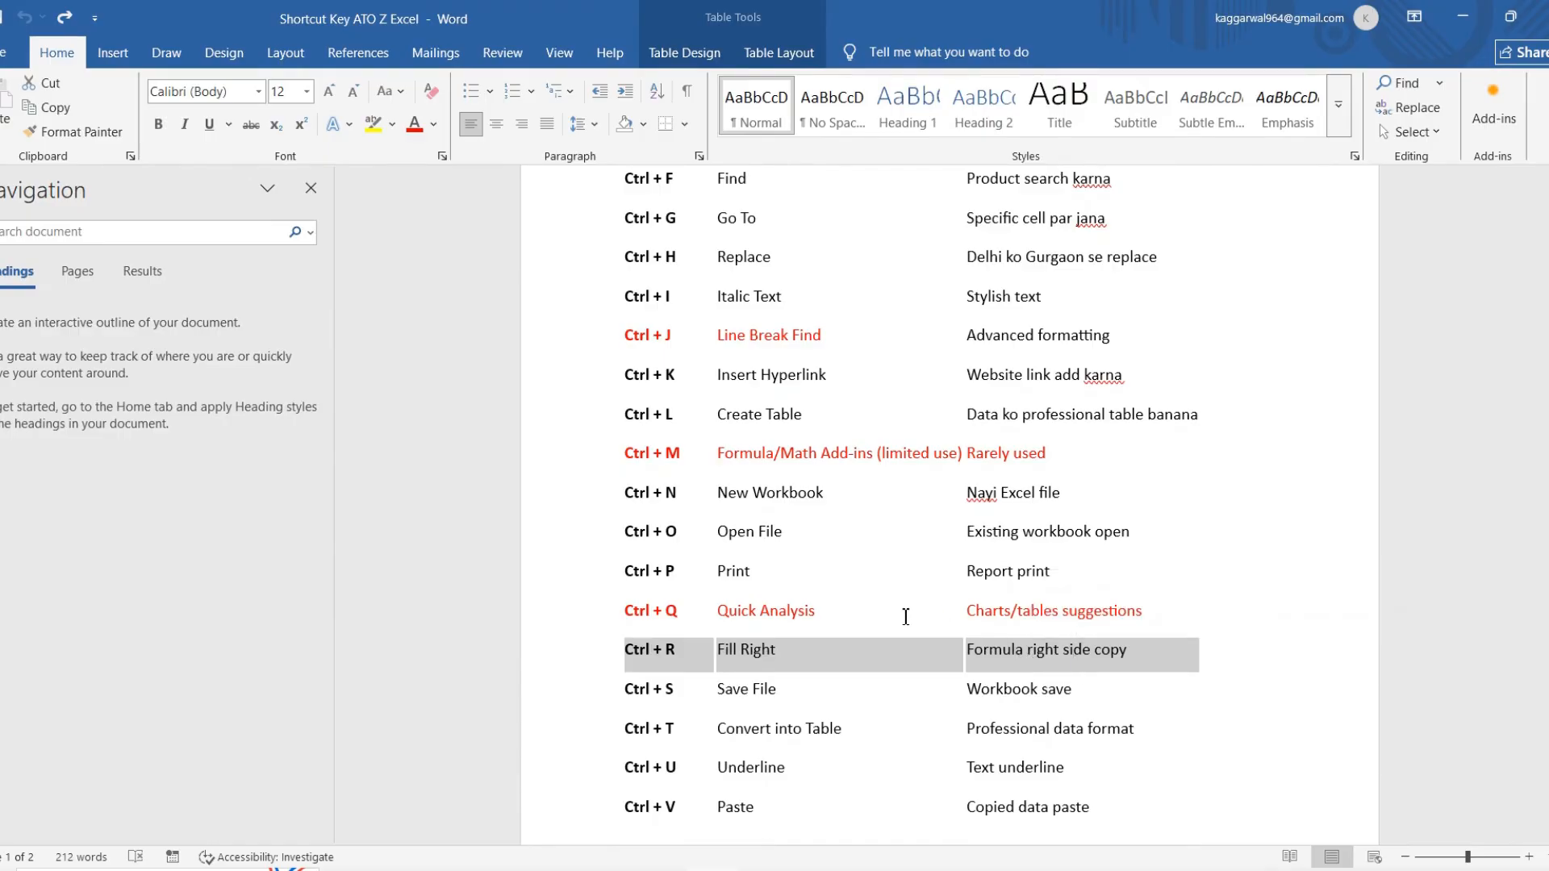
Step: Switch to Sheet3 of the Starbucks_100_Customers_Data workbook in Excel and fill the A1 heading right across B1:K1
{"action": "key", "text": "alt+Tab"}
{"action": "key", "text": "ctrl+a"}
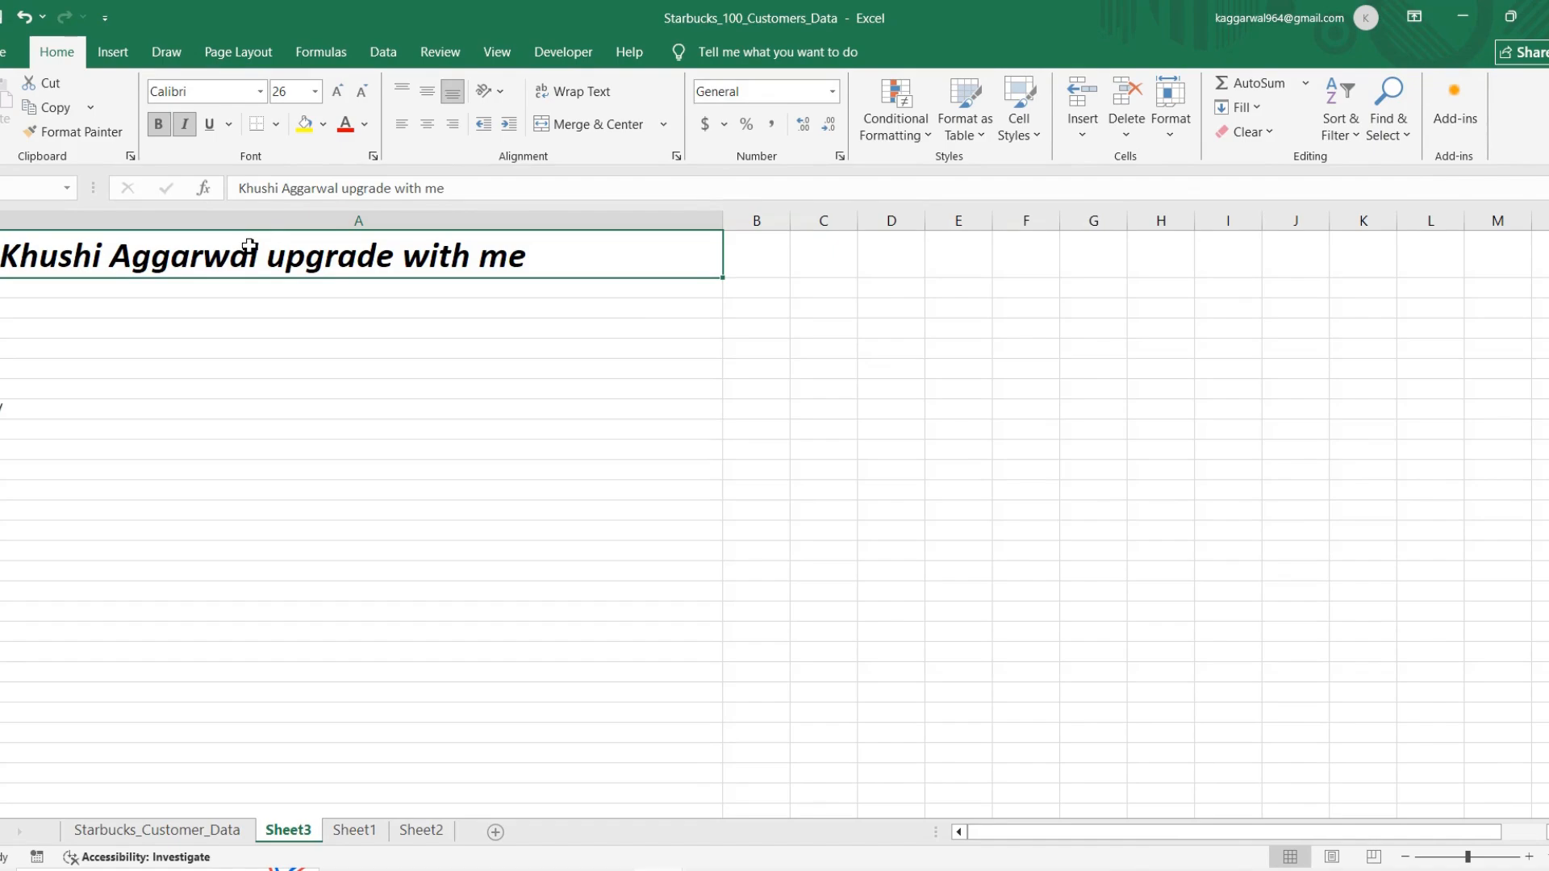
{"action": "left_click", "coordinate": [731, 249]}
{"action": "key", "text": "Right"}
{"action": "key", "text": "Right"}
{"action": "key", "text": "Right"}
{"action": "key", "text": "Right"}
{"action": "key", "text": "Right"}
{"action": "key", "text": "Right"}
{"action": "key", "text": "Right"}
{"action": "key", "text": "Right"}
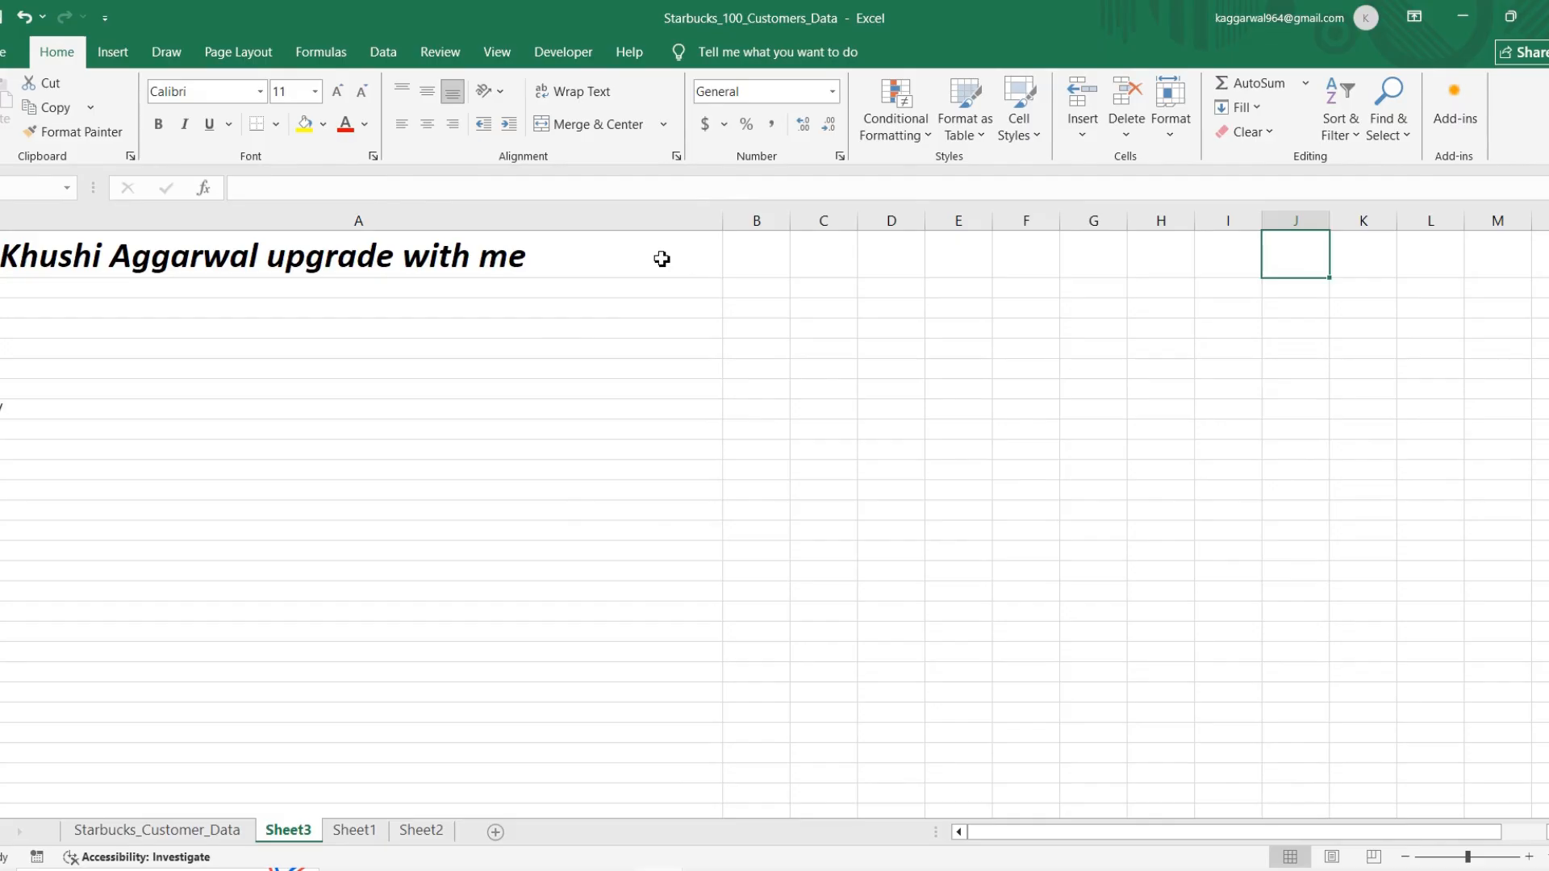
{"action": "left_click", "coordinate": [690, 256]}
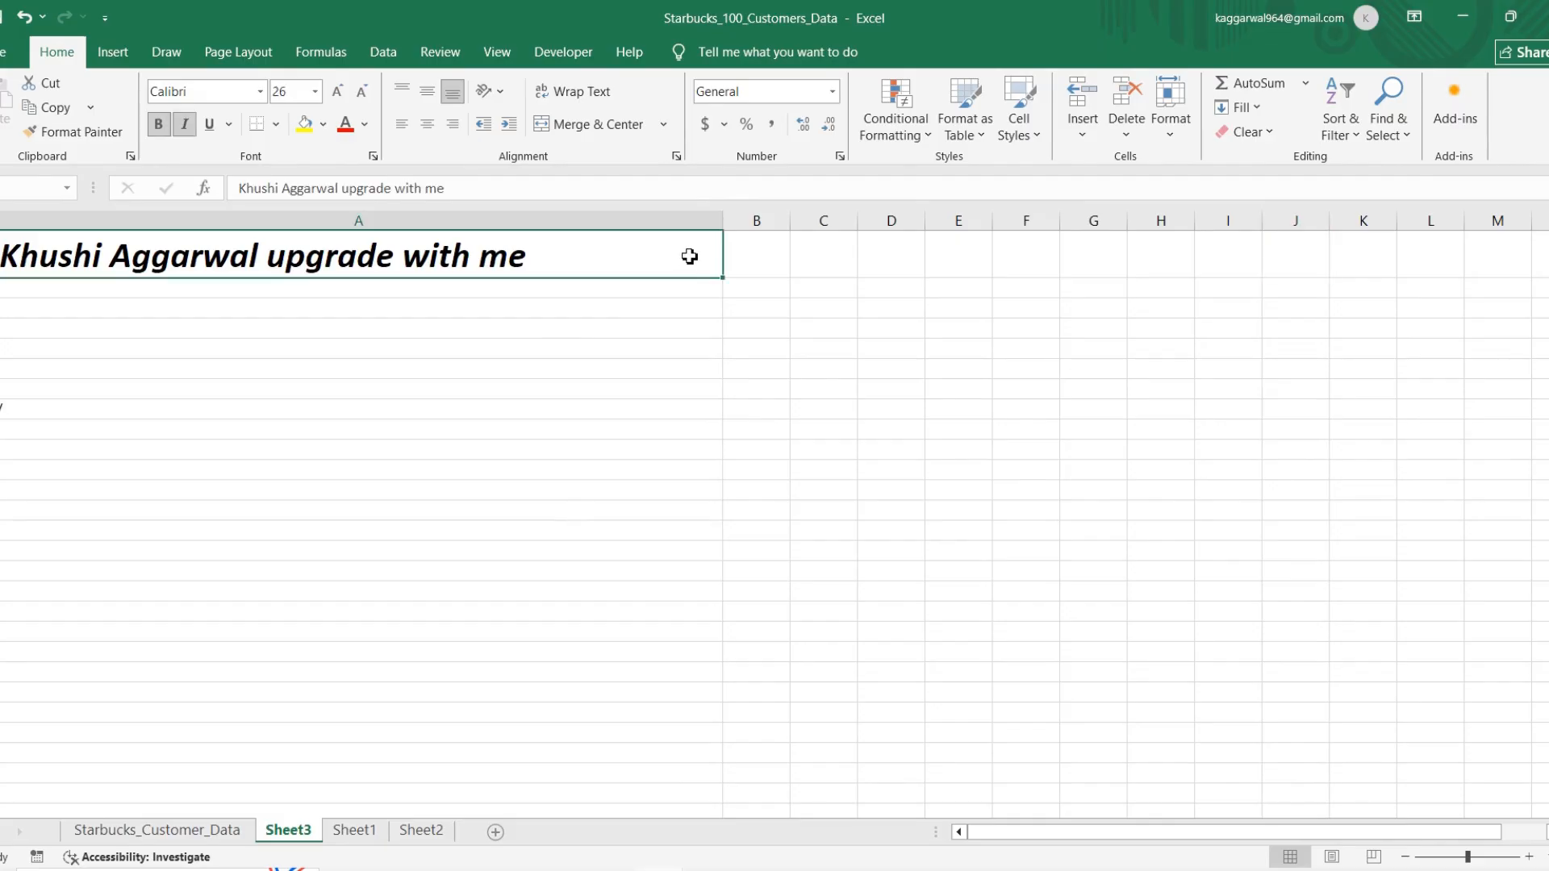
{"action": "key", "text": "shift+Right"}
{"action": "key", "text": "shift+Right"}
{"action": "key", "text": "shift+Right"}
{"action": "key", "text": "shift+Right"}
{"action": "key", "text": "shift+Right"}
{"action": "key", "text": "shift+Right"}
{"action": "key", "text": "shift+Right"}
{"action": "key", "text": "shift+Right"}
{"action": "key", "text": "shift+Right"}
{"action": "key", "text": "shift+Right"}
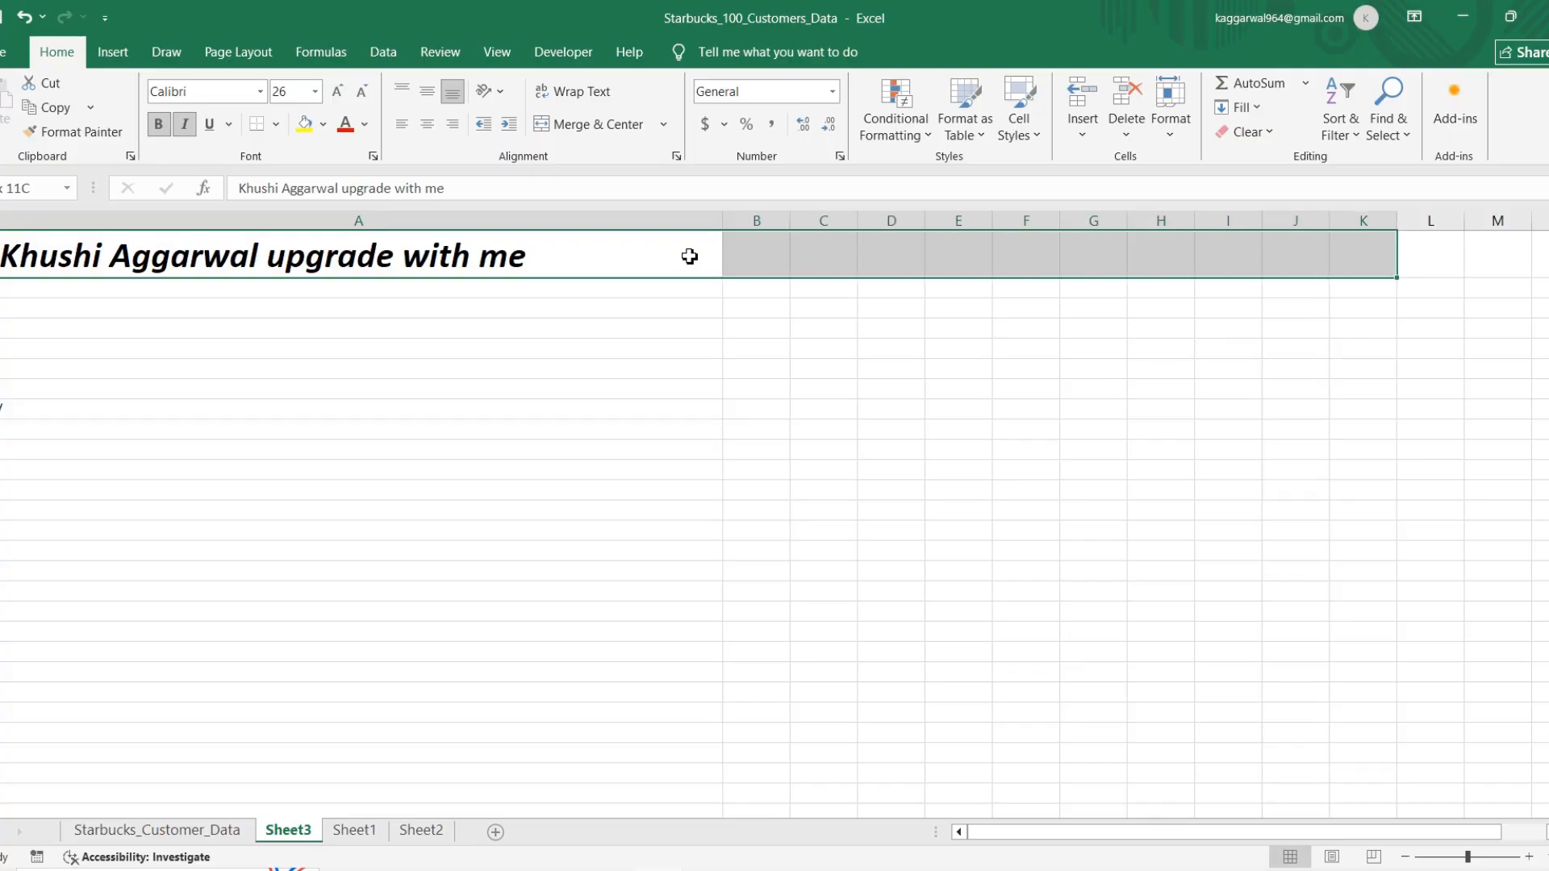
{"action": "key", "text": "ctrl+r"}
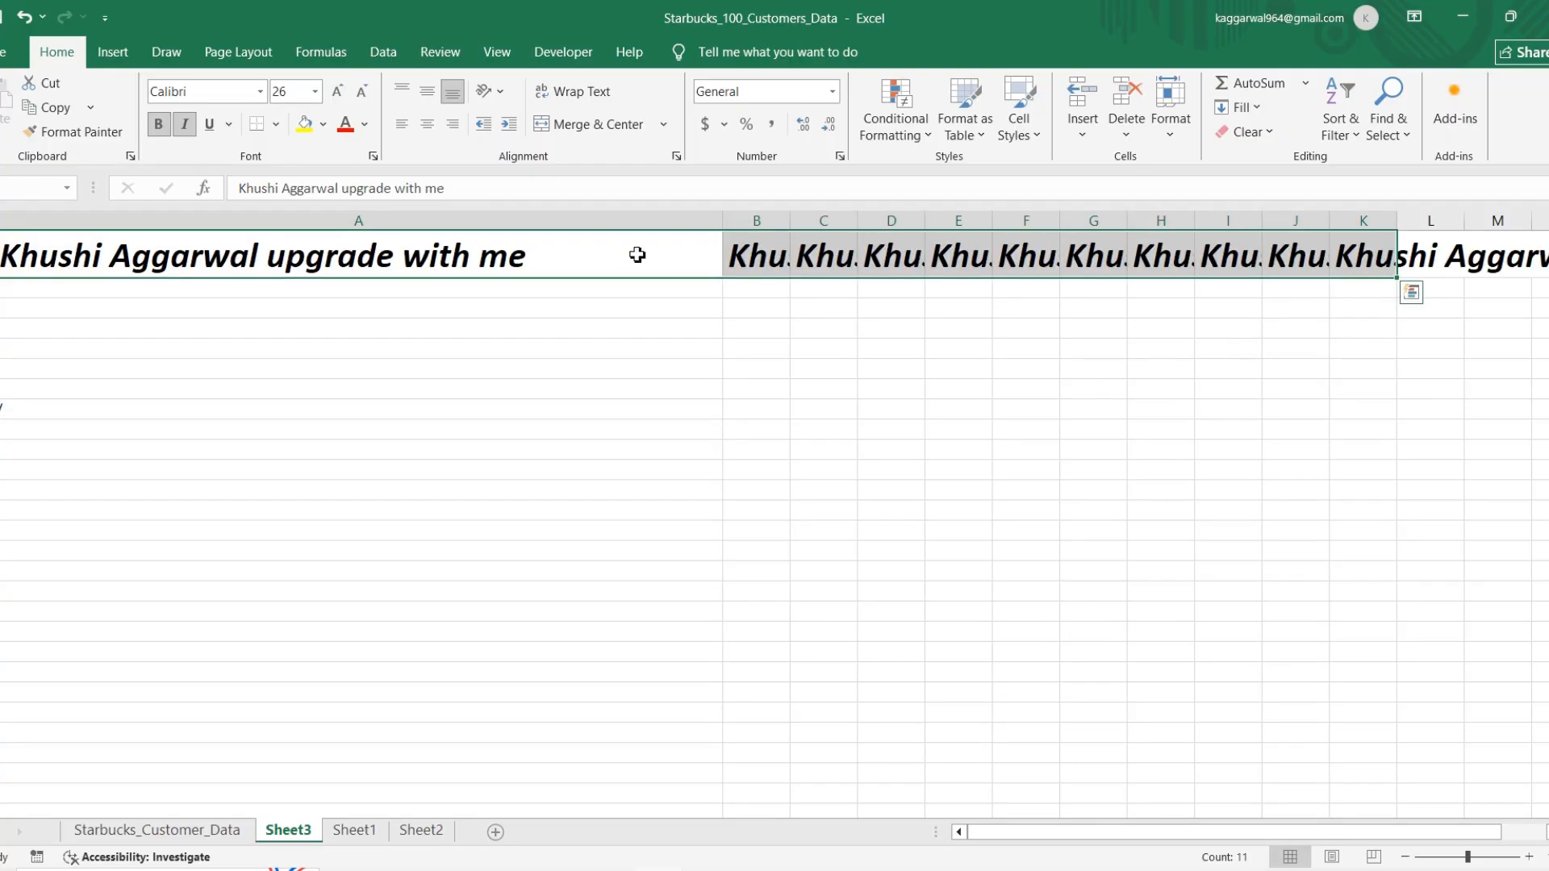
Step: AutoFit the width of columns A to K to the filled heading text
{"action": "left_click", "coordinate": [1174, 129]}
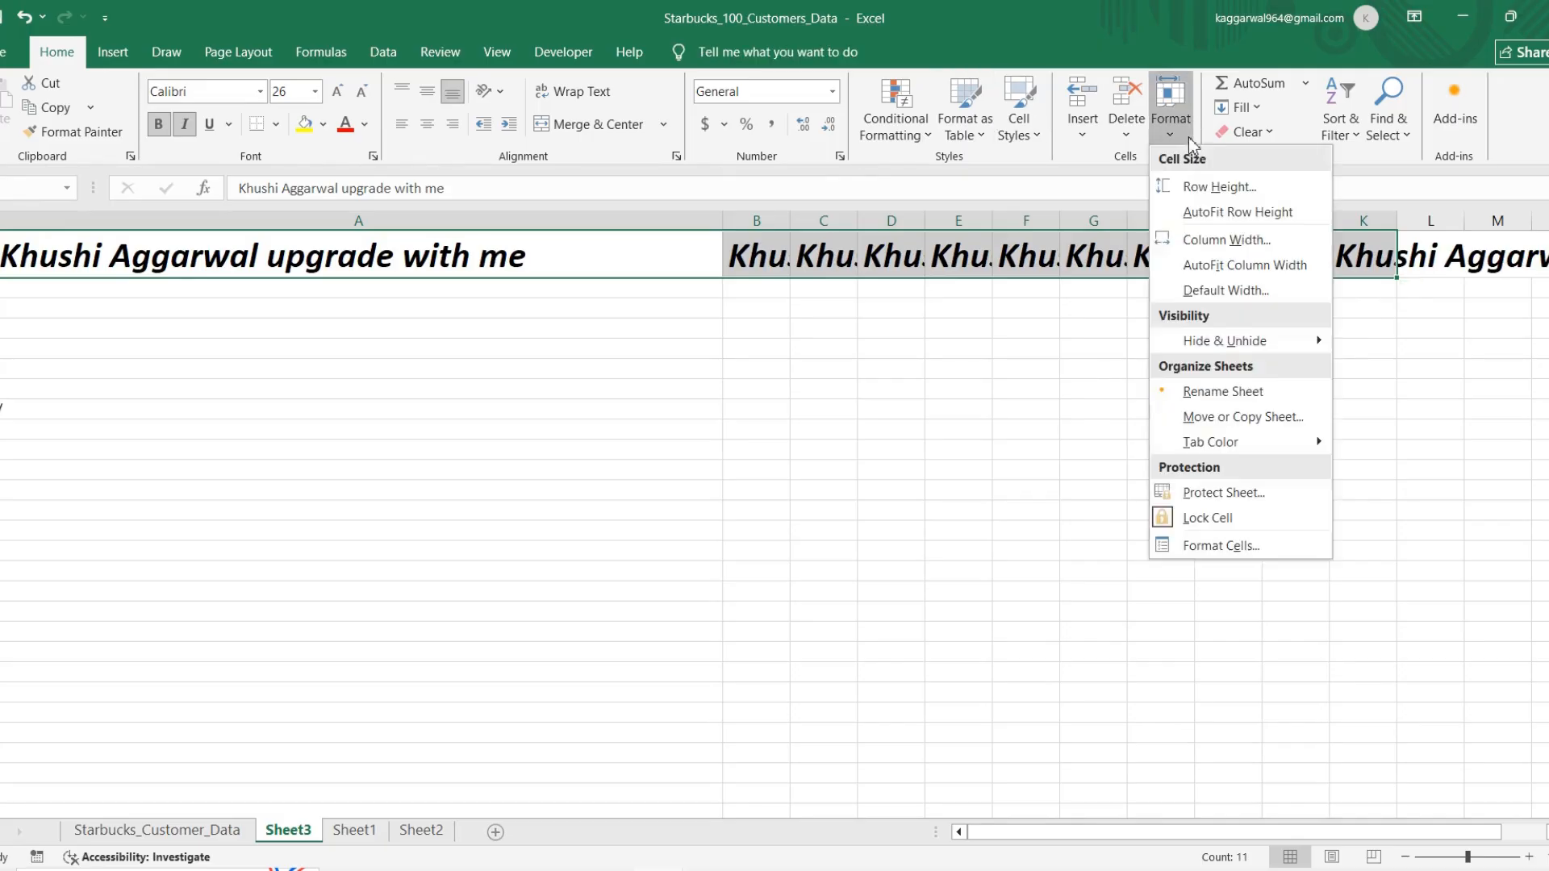
{"action": "left_click", "coordinate": [1218, 265]}
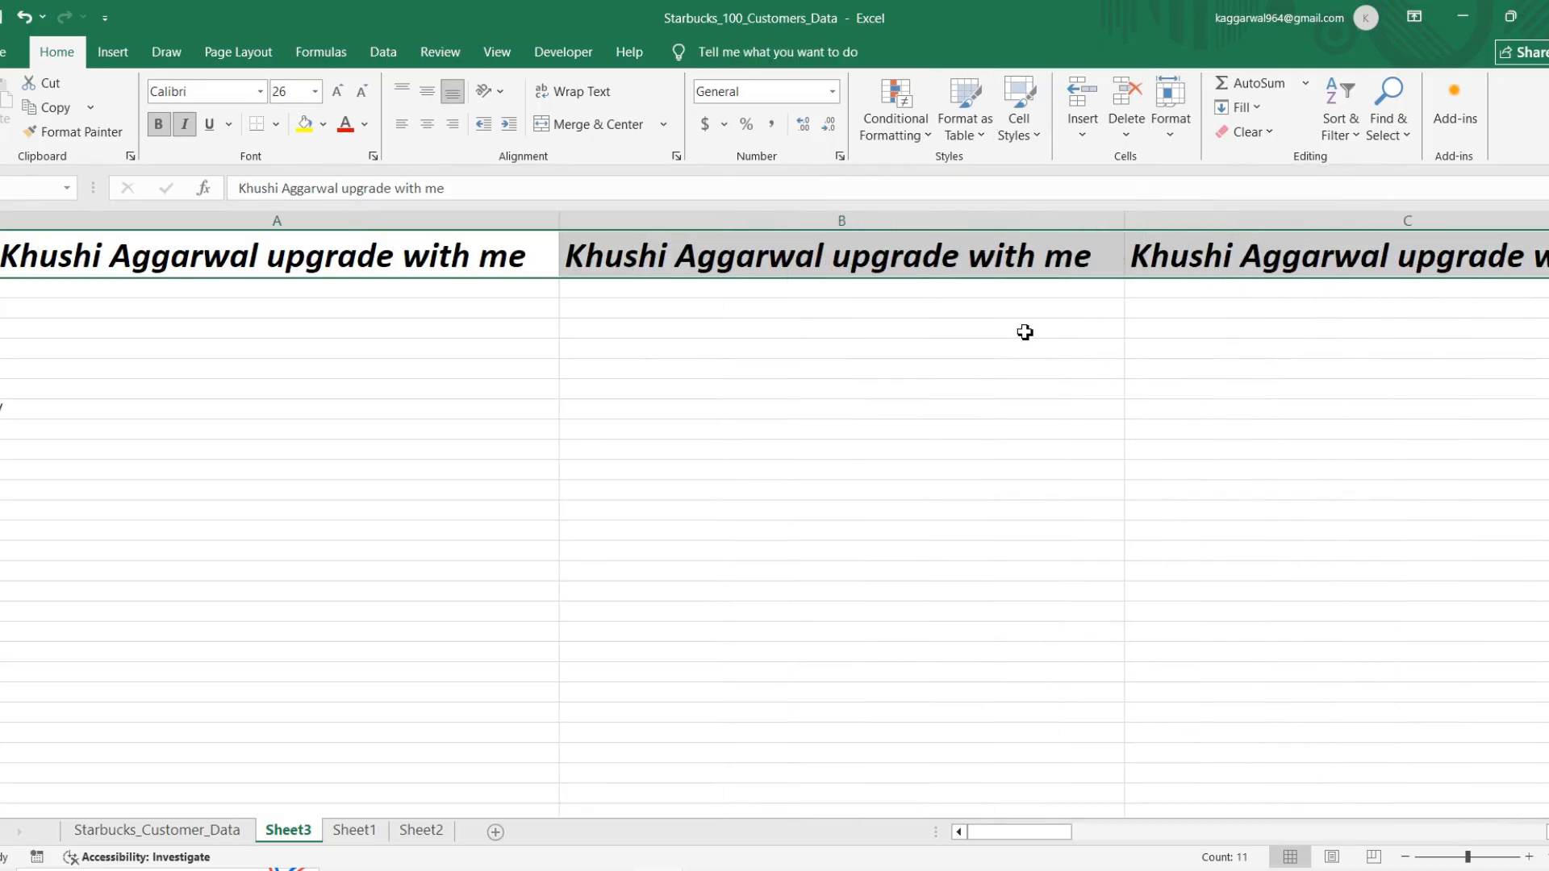
{"action": "scroll", "coordinate": [1025, 333], "scroll_direction": "right", "scroll_amount": 8}
{"action": "scroll", "coordinate": [905, 338], "scroll_direction": "left", "scroll_amount": 8}
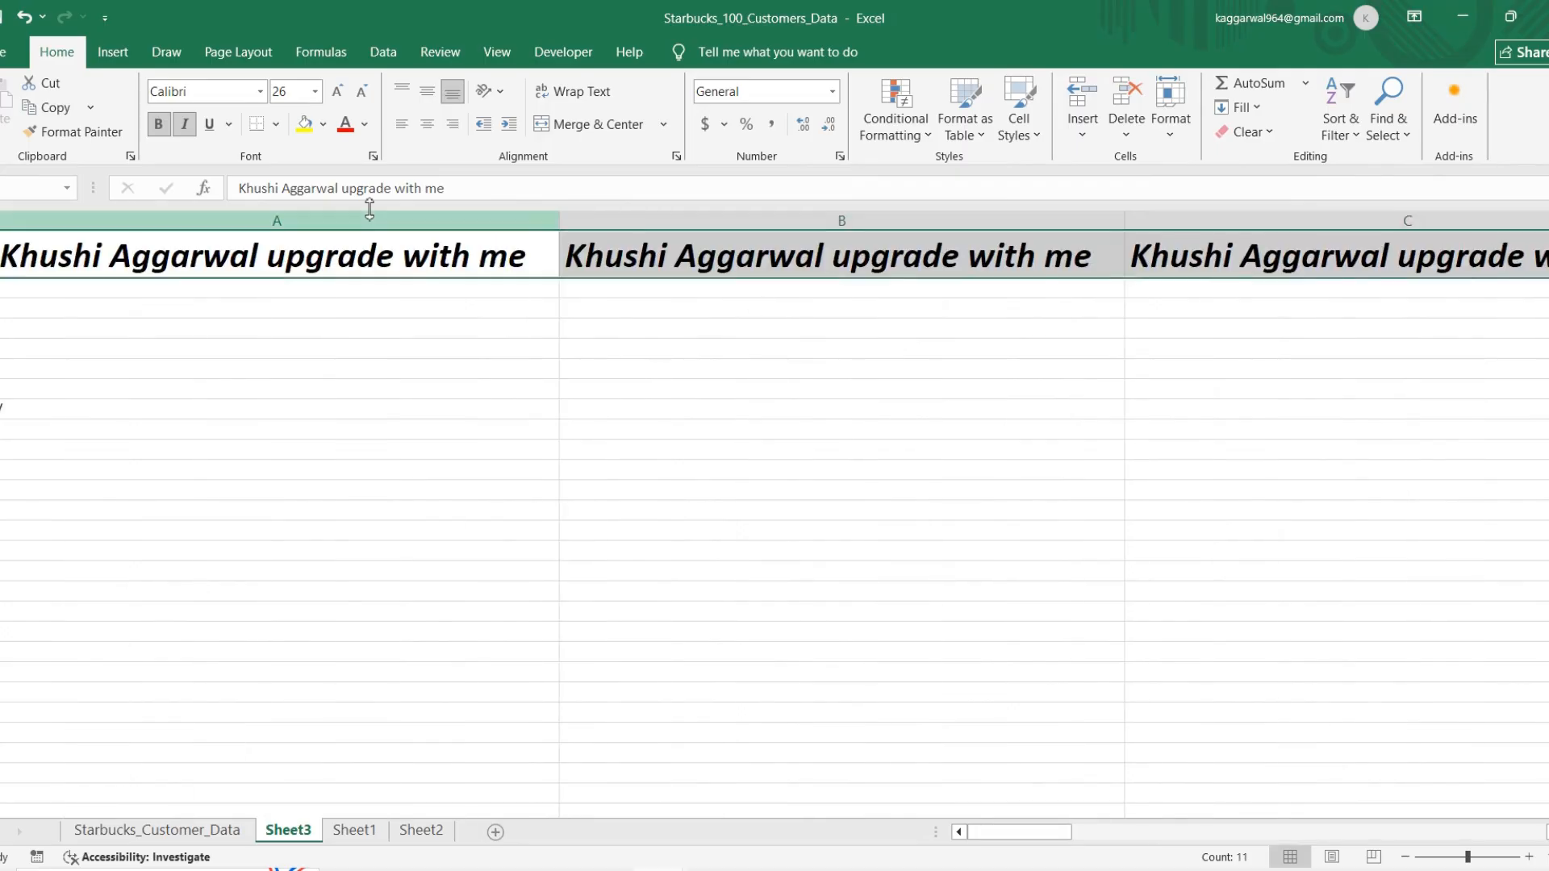
Step: Examine the copied headings cell by cell along row 1 and return to A1
{"action": "left_click", "coordinate": [437, 269]}
{"action": "key", "text": "Right"}
{"action": "key", "text": "Right"}
{"action": "key", "text": "Right"}
{"action": "key", "text": "Right"}
{"action": "key", "text": "Right"}
{"action": "key", "text": "Right"}
{"action": "key", "text": "Right"}
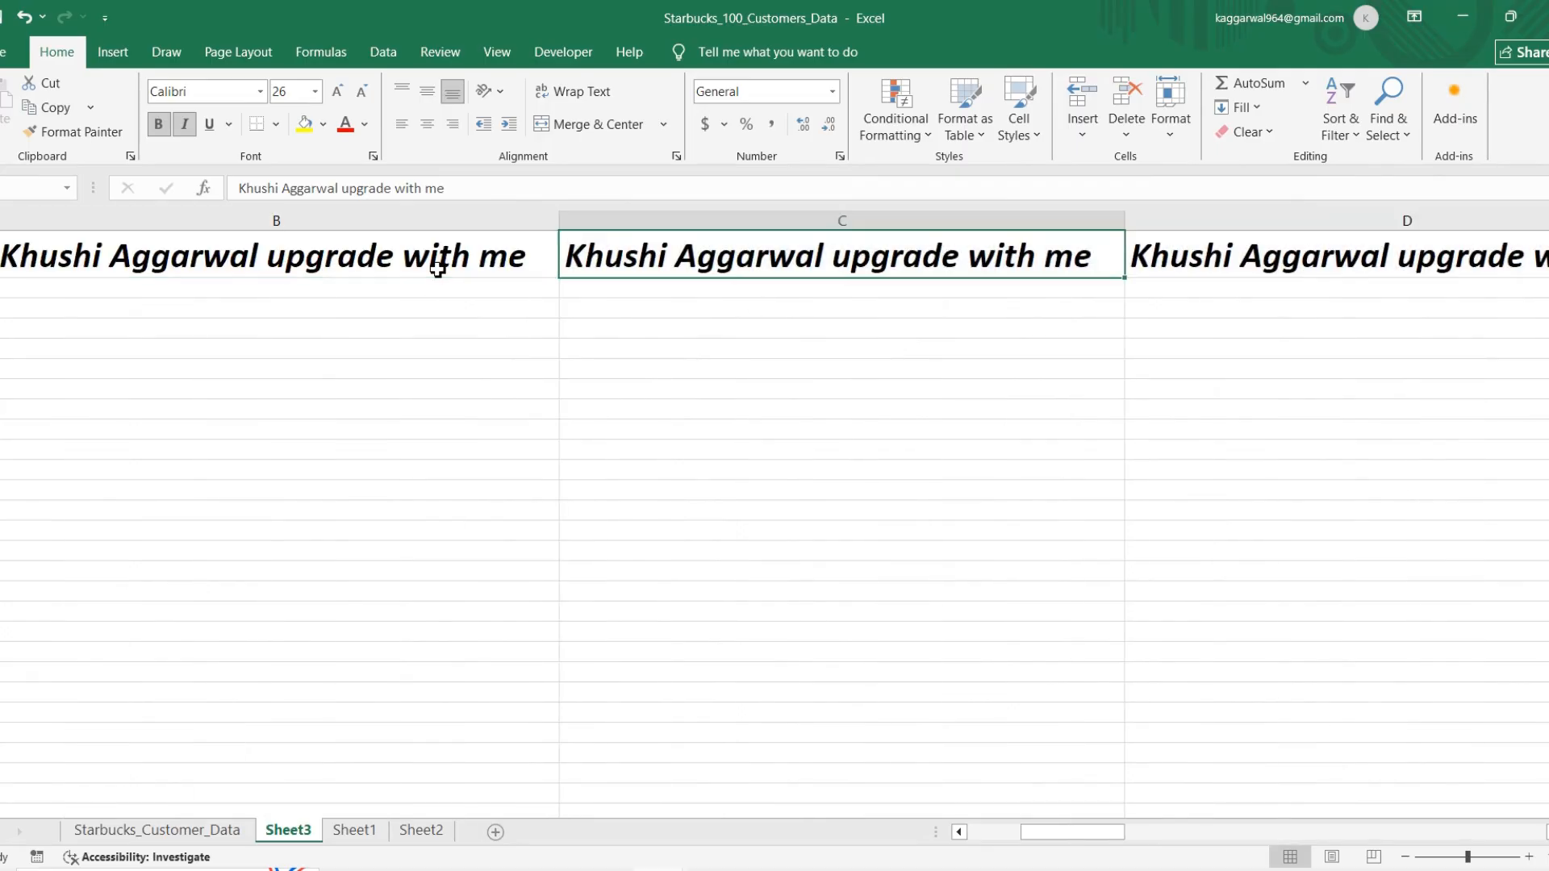
{"action": "key", "text": "Right"}
{"action": "key", "text": "Right"}
{"action": "key", "text": "Right"}
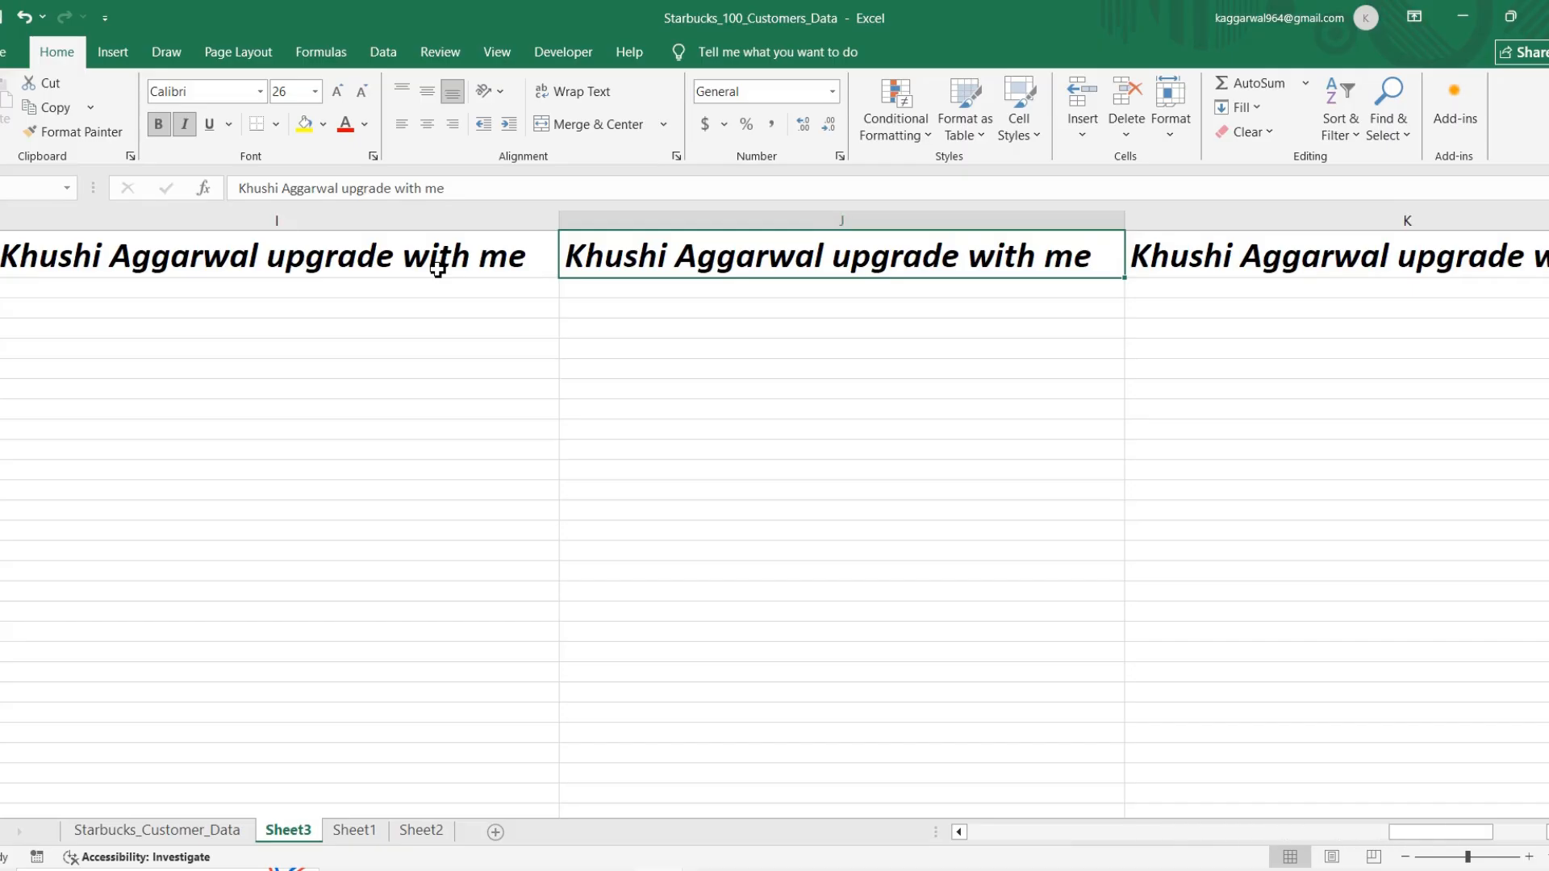
{"action": "key", "text": "Left"}
{"action": "key", "text": "Home"}
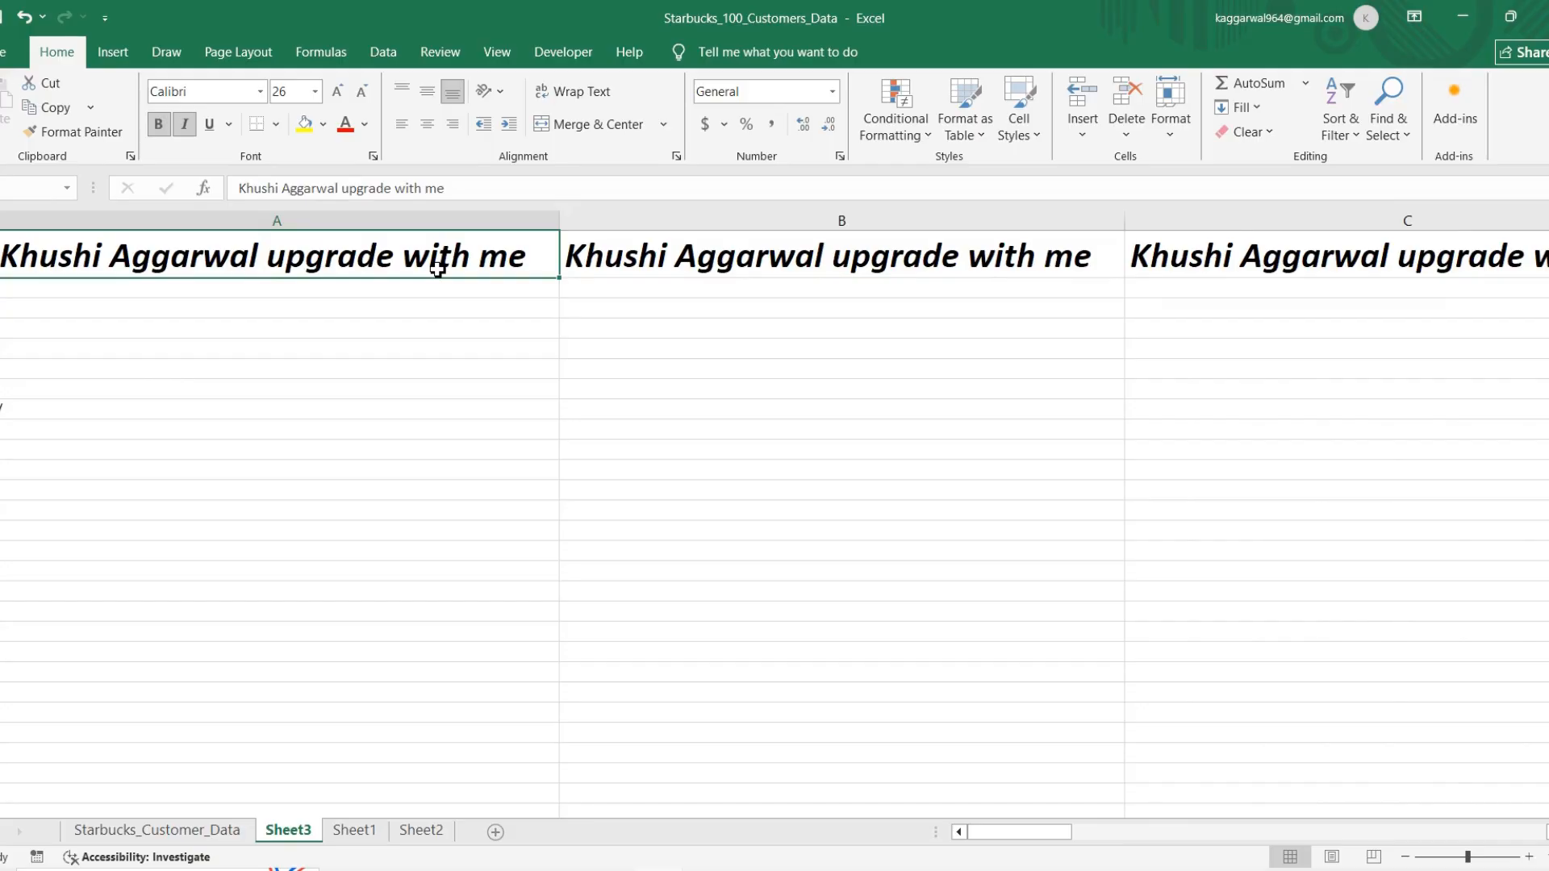
Step: Fill the A1 heading down column A through A10
{"action": "key", "text": "shift+Down"}
{"action": "key", "text": "shift+Down"}
{"action": "key", "text": "shift+Down"}
{"action": "key", "text": "shift+Down"}
{"action": "key", "text": "shift+Down"}
{"action": "key", "text": "shift+Down"}
{"action": "key", "text": "shift+Down"}
{"action": "key", "text": "shift+Down"}
{"action": "key", "text": "shift+Down"}
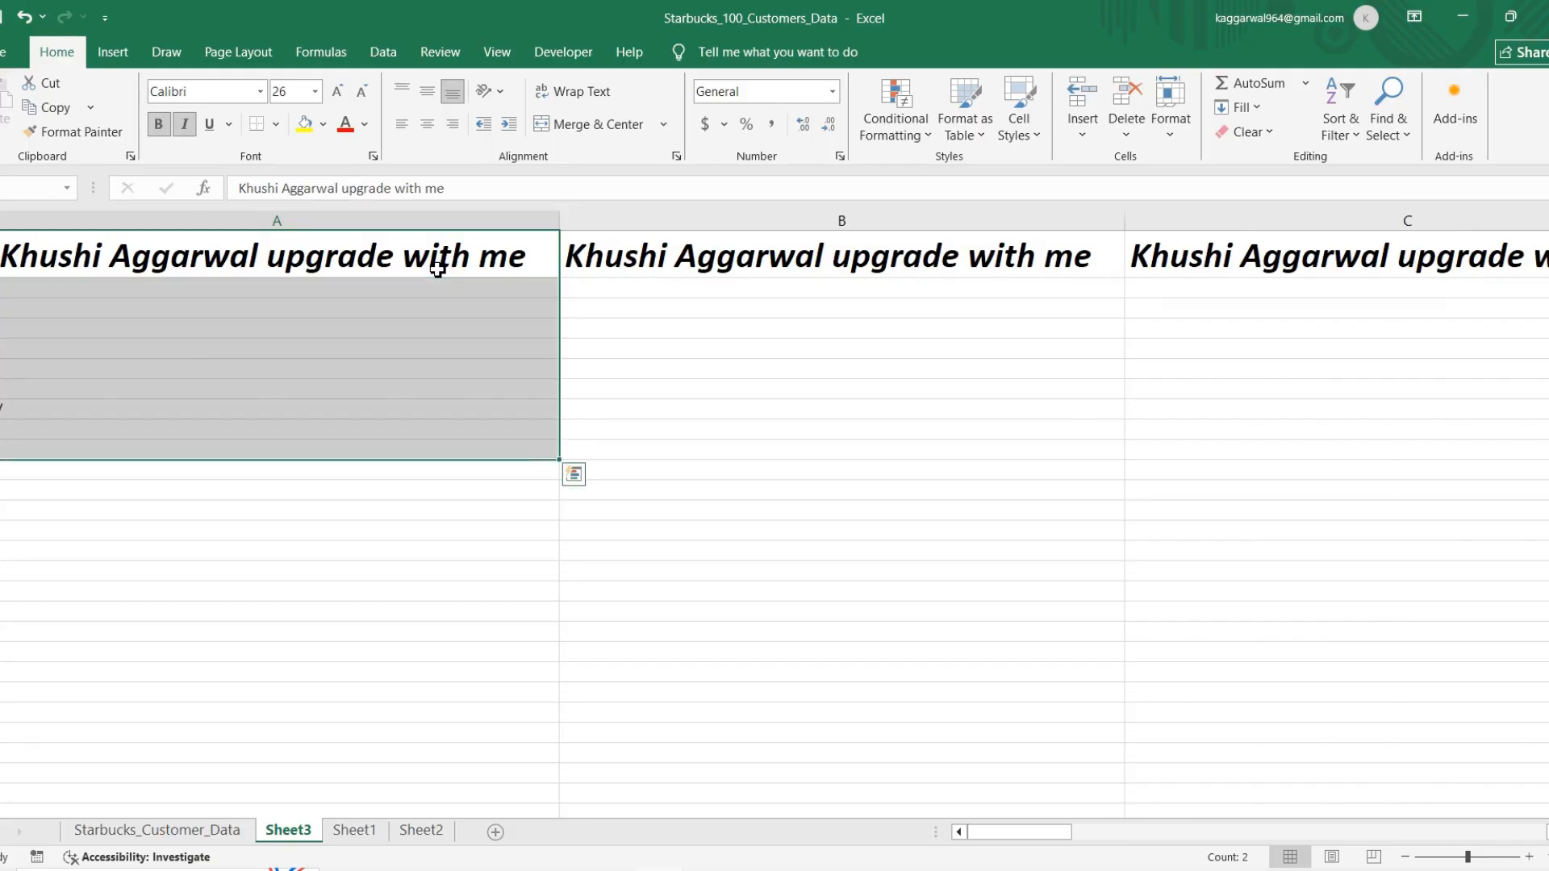
{"action": "key", "text": "ctrl+d"}
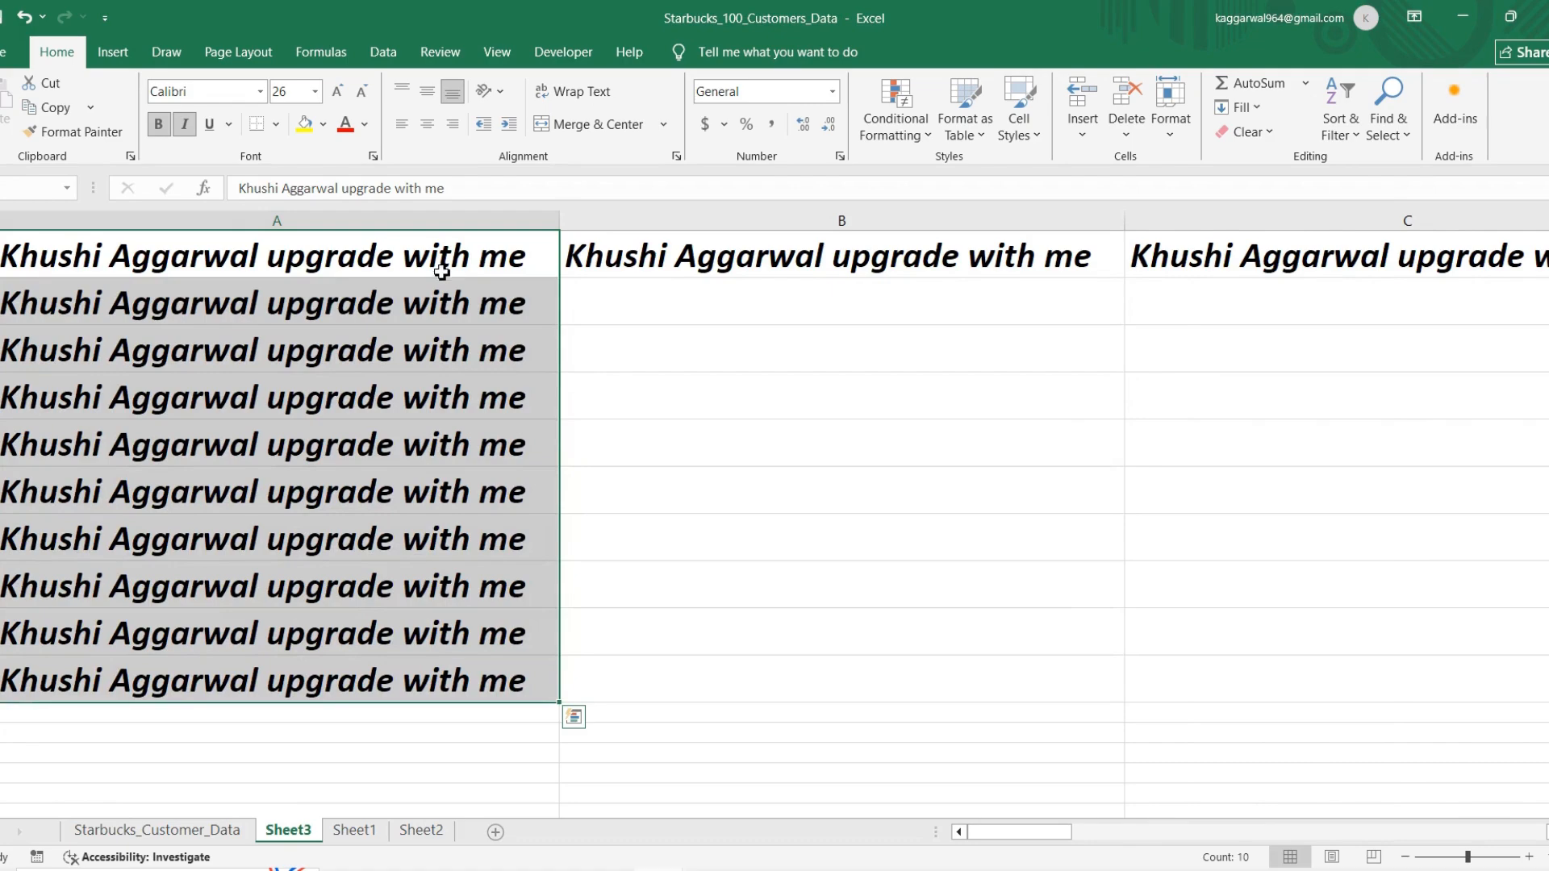
Step: Add an enlarged, centred CTRL_D label in merged cells B2:B10 and fill A2:B10 yellow
{"action": "left_click", "coordinate": [605, 427]}
{"action": "type", "text": "CTRL_D"}
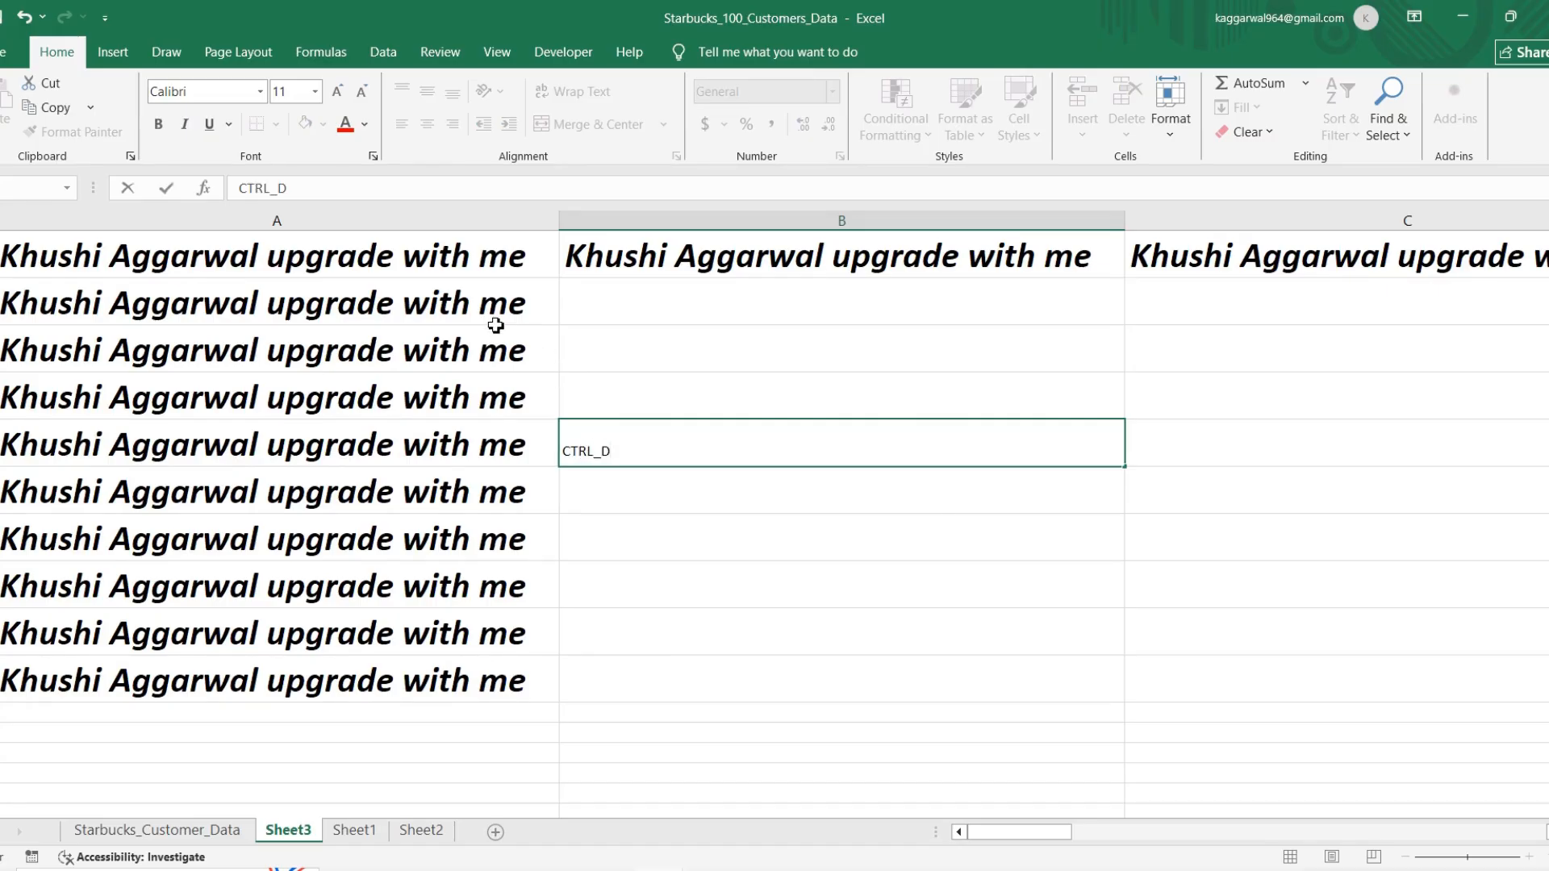
{"action": "left_click_drag", "start_coordinate": [496, 321], "coordinate": [493, 682]}
{"action": "left_click", "coordinate": [305, 124]}
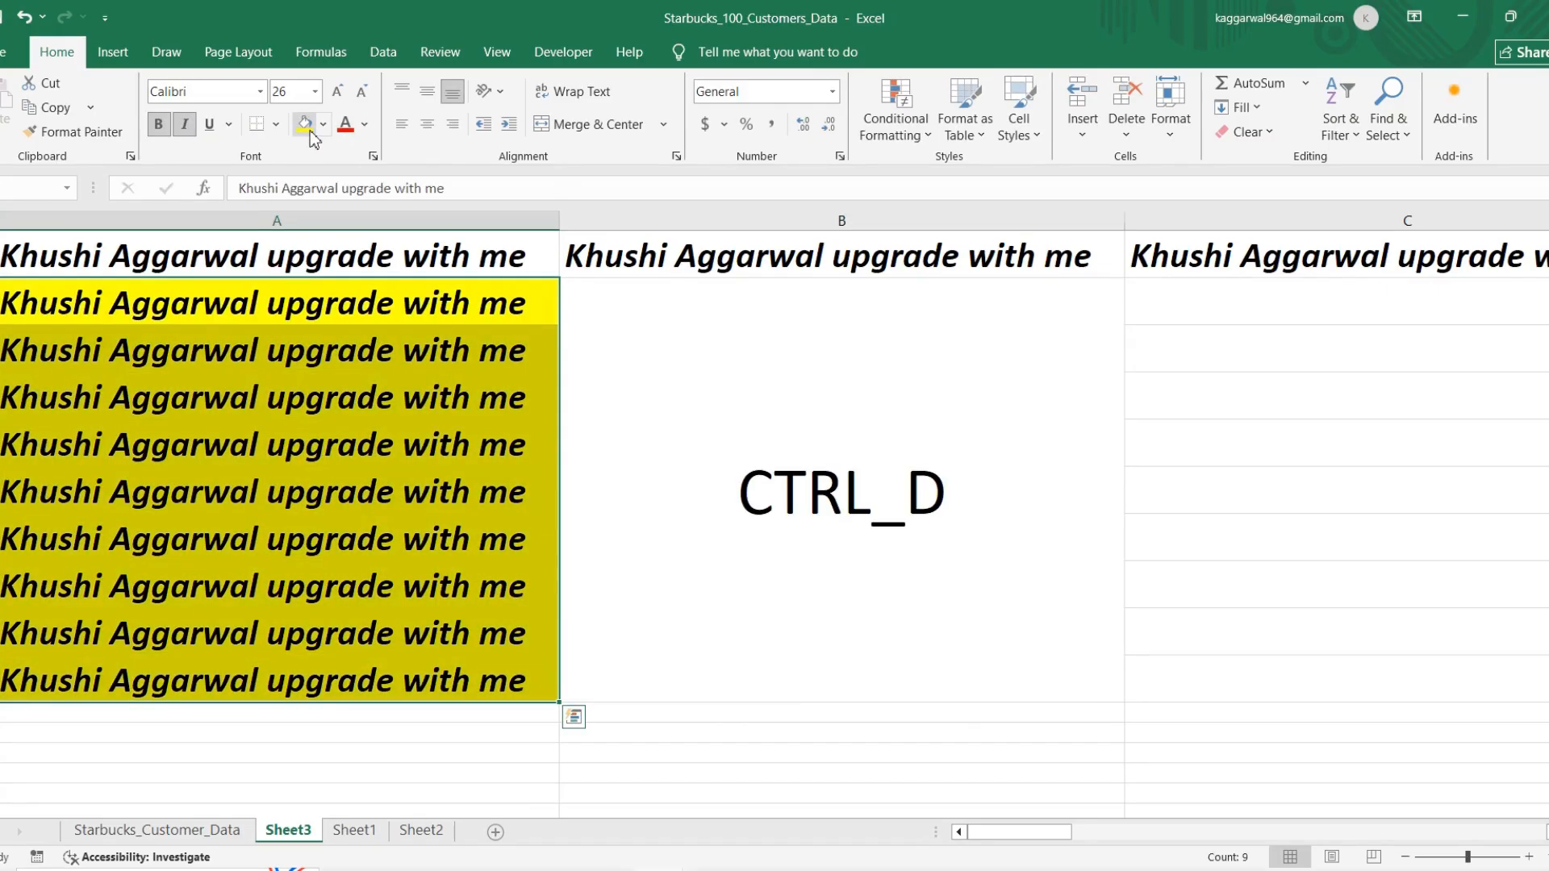
{"action": "left_click", "coordinate": [667, 342]}
{"action": "left_click", "coordinate": [305, 123]}
Step: Fill the heading row A1:K1 with Orange, Accent 6, Lighter 60%
{"action": "scroll", "coordinate": [805, 415], "scroll_direction": "right", "scroll_amount": 4}
{"action": "left_click", "coordinate": [539, 257]}
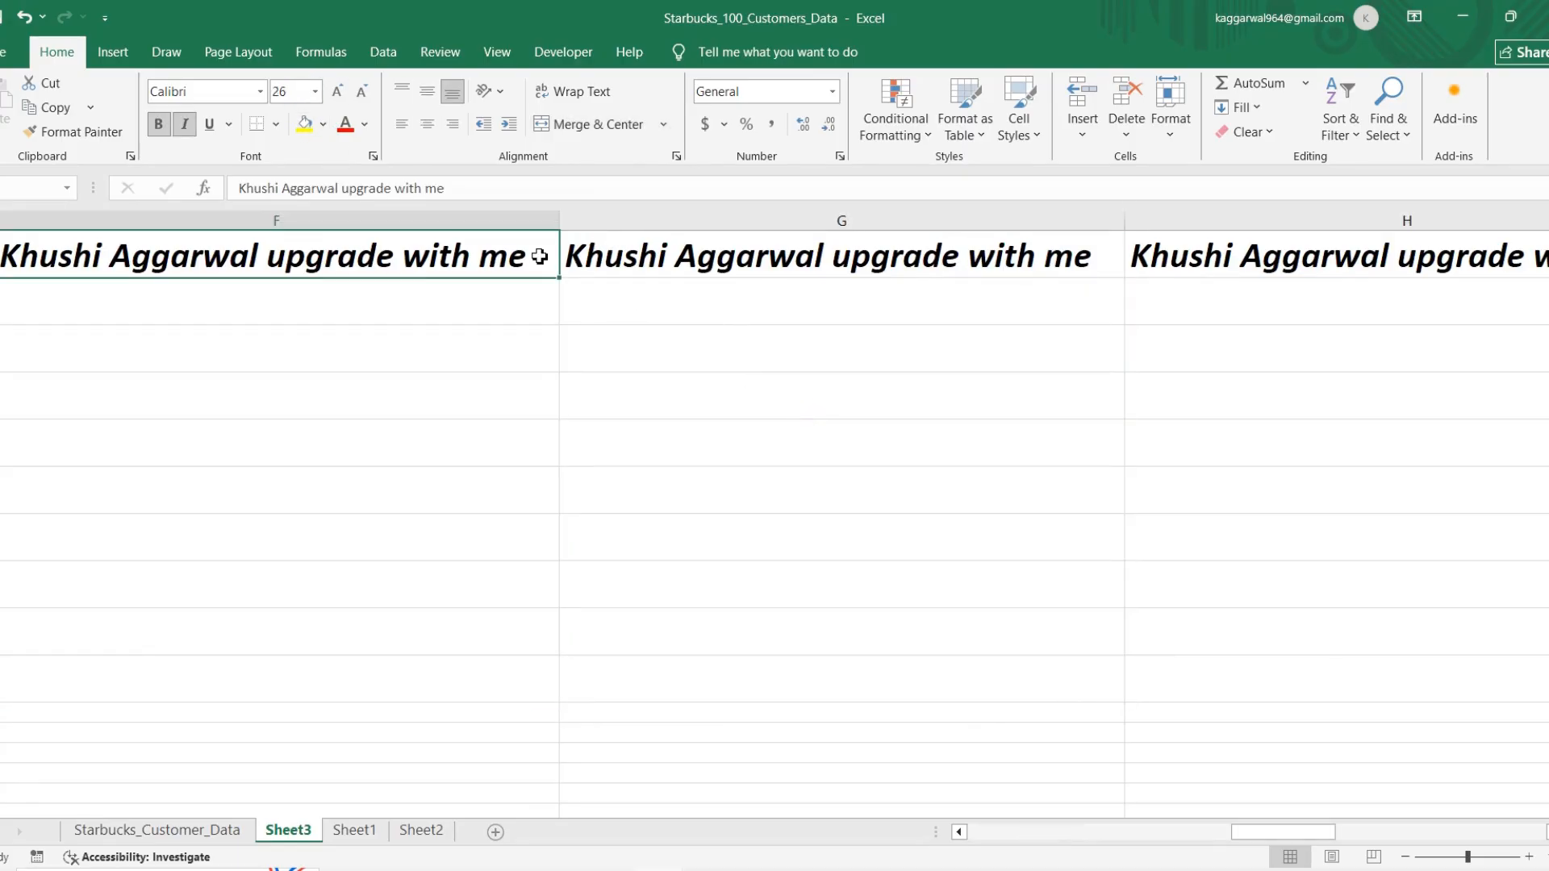
{"action": "key", "text": "ctrl+Home"}
{"action": "key", "text": "ctrl+shift+Right"}
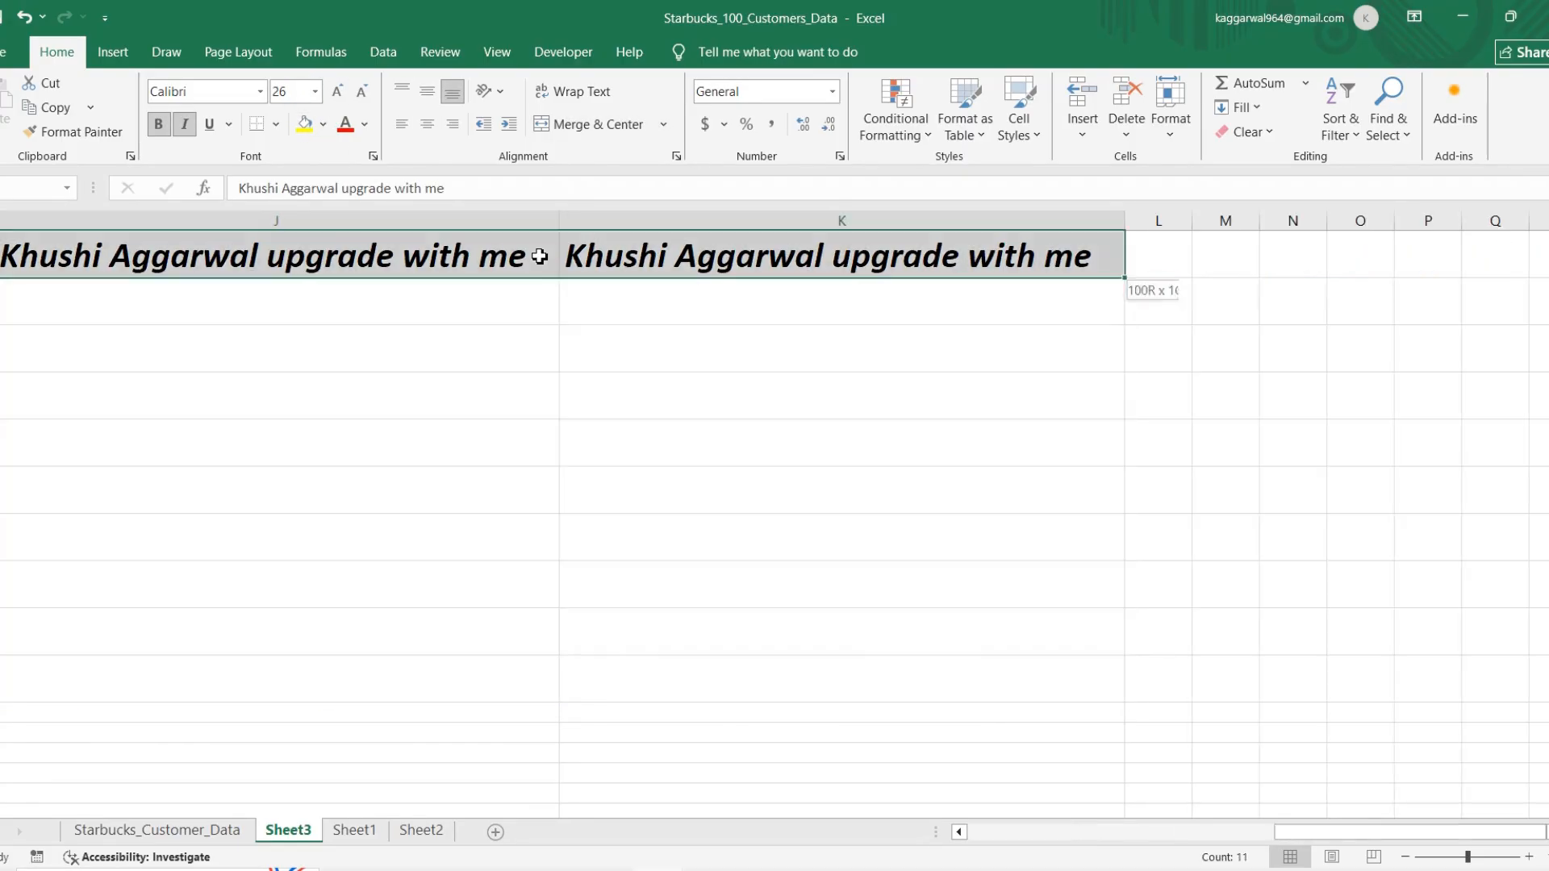
{"action": "left_click", "coordinate": [323, 123]}
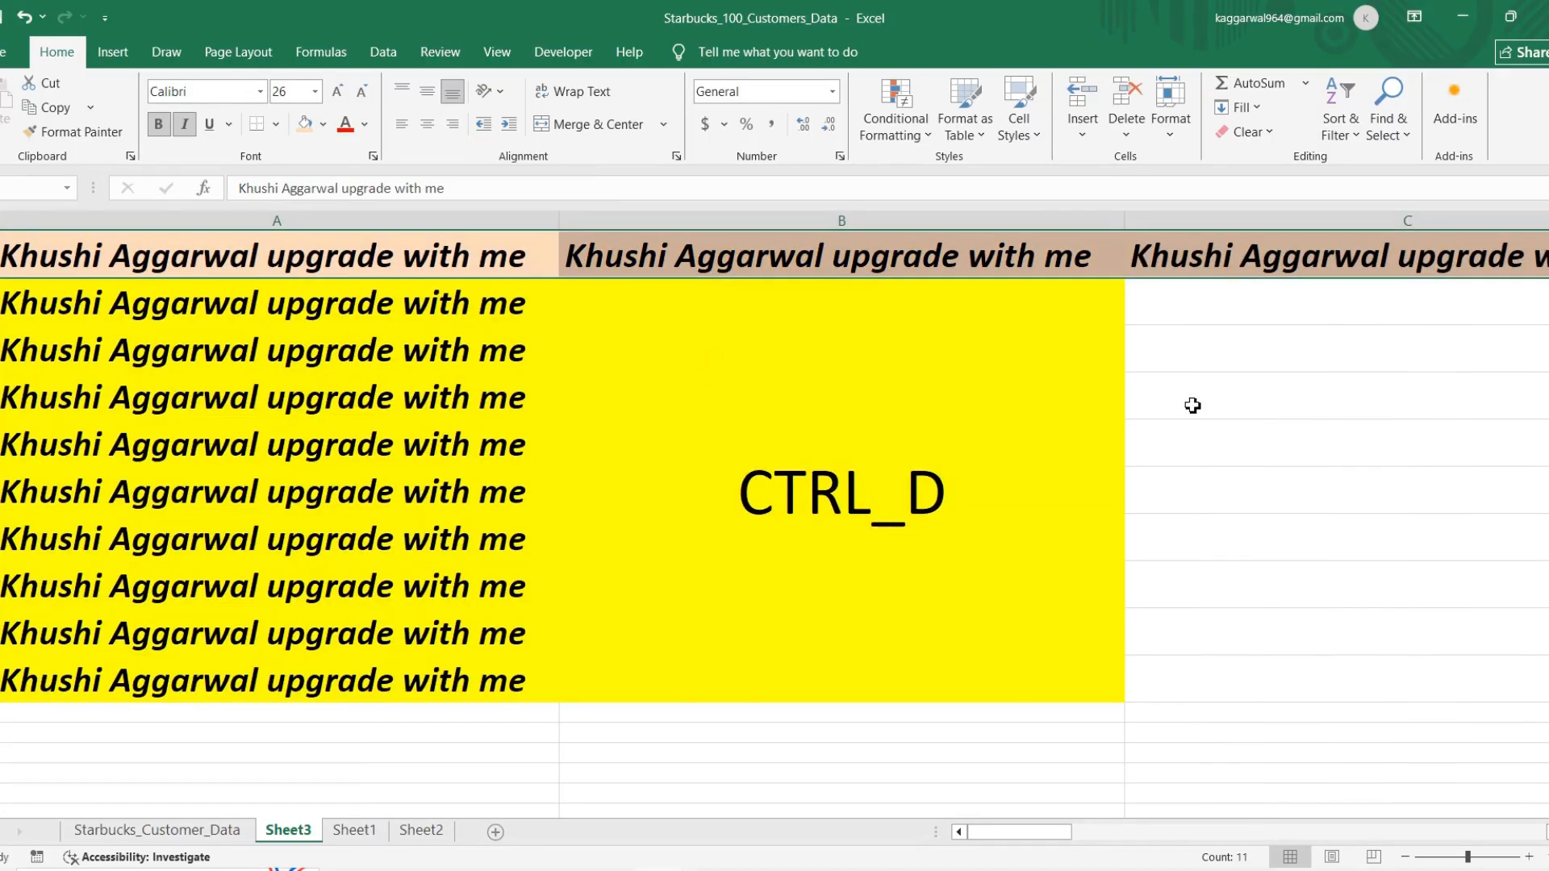
{"action": "scroll", "coordinate": [1186, 405], "scroll_direction": "right", "scroll_amount": 5}
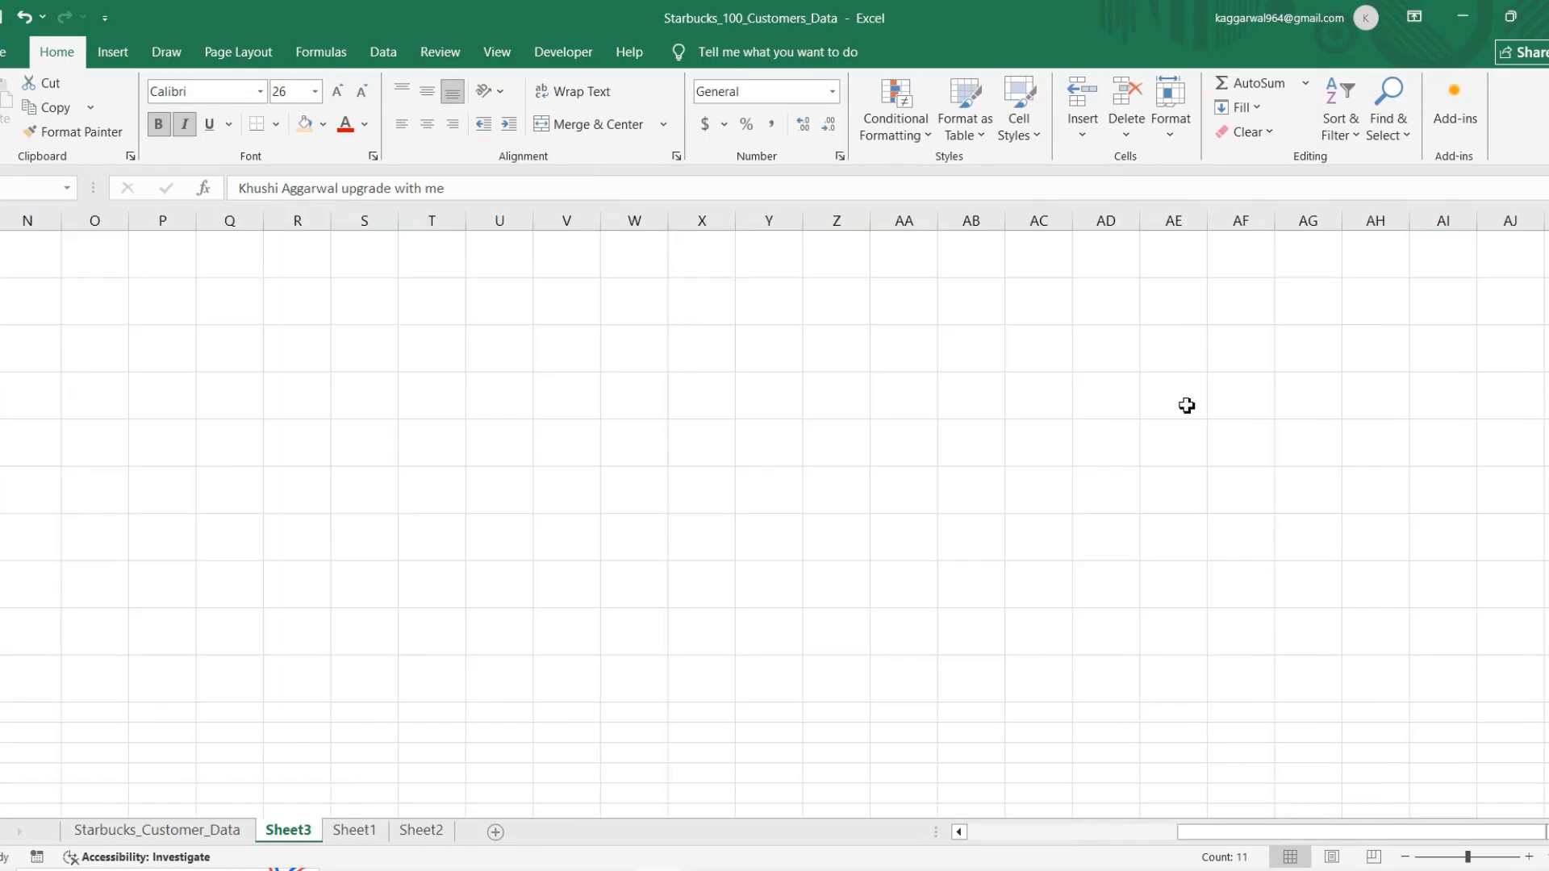
{"action": "scroll", "coordinate": [1185, 405], "scroll_direction": "left", "scroll_amount": 5}
Step: Add an enlarged, centred CTRL+R label in row 3, merged across from column C, with the headings' light orange fill
{"action": "left_click", "coordinate": [1272, 368]}
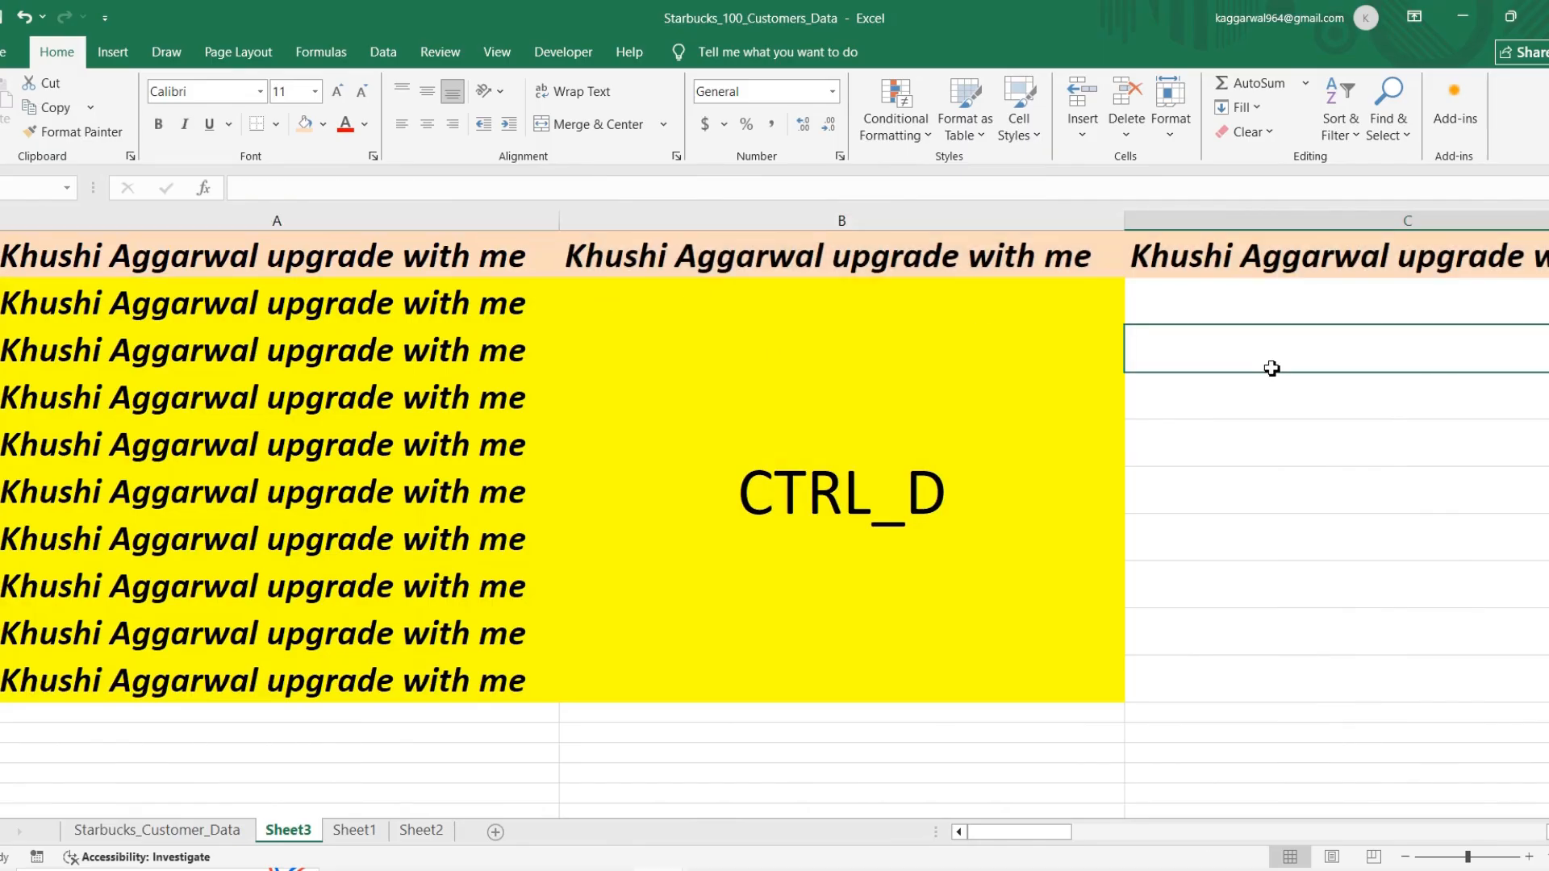
{"action": "type", "text": "CTRL+R"}
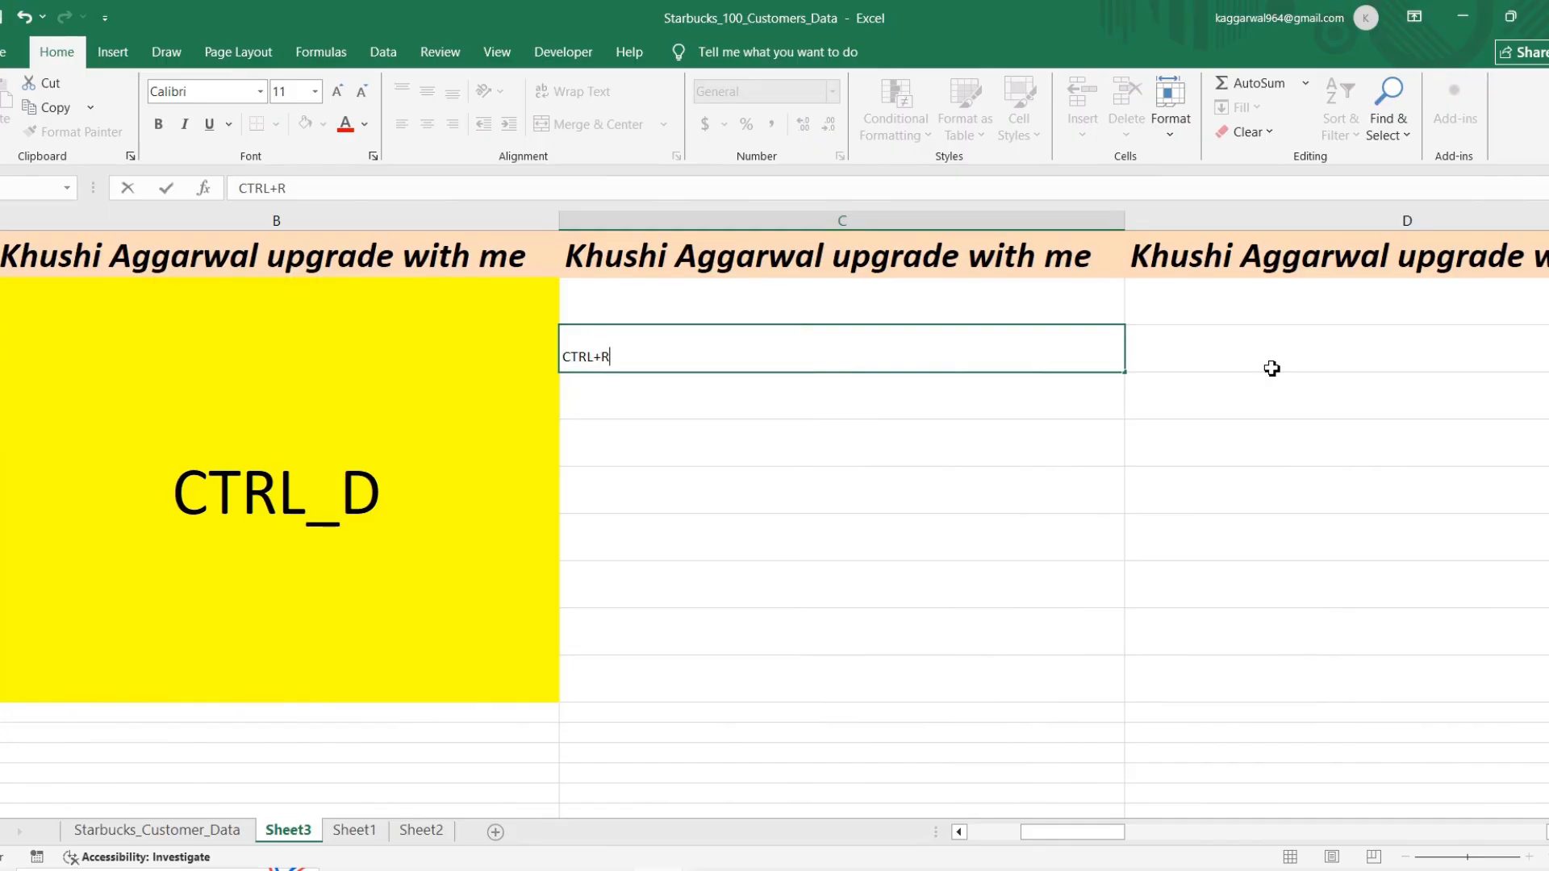
{"action": "key", "text": "Return"}
{"action": "left_click", "coordinate": [1272, 369]}
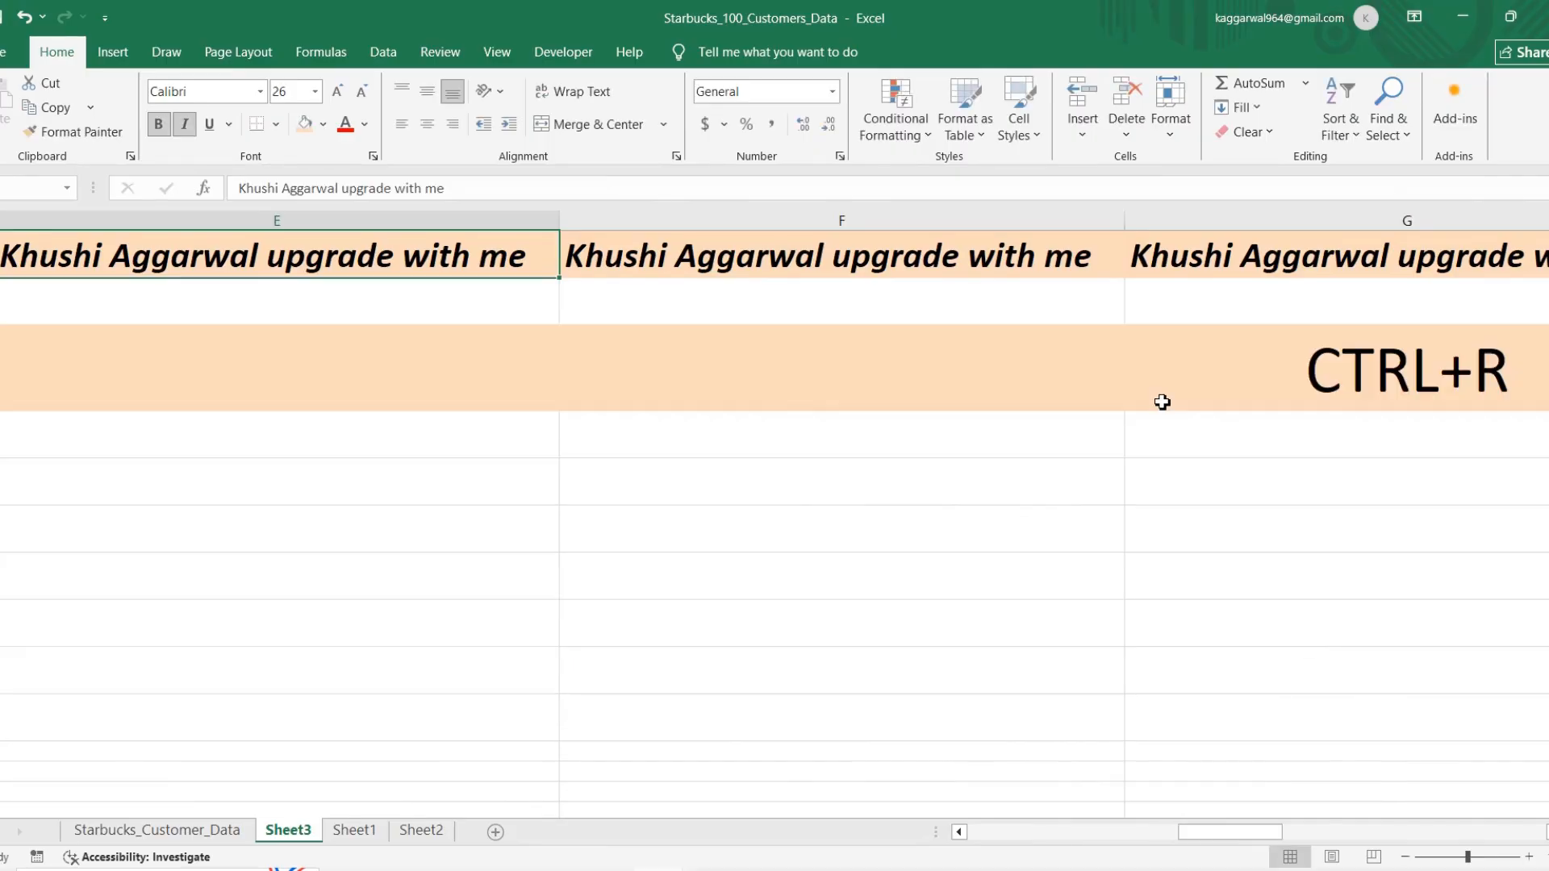
{"action": "scroll", "coordinate": [1161, 402], "scroll_direction": "right", "scroll_amount": 1}
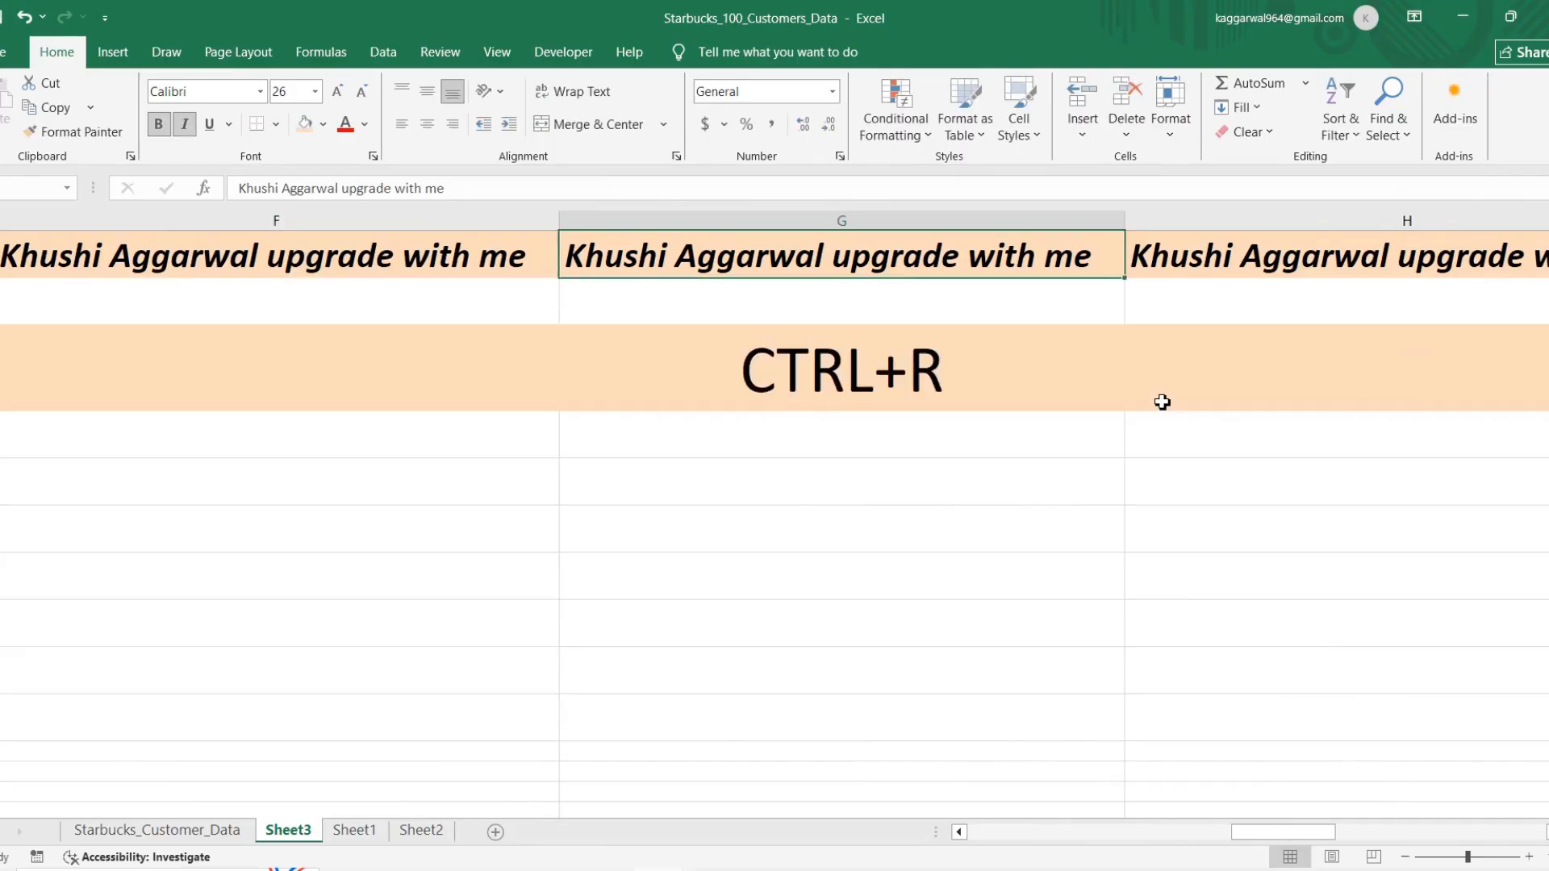
{"action": "scroll", "coordinate": [1162, 402], "scroll_direction": "right", "scroll_amount": 1}
{"action": "scroll", "coordinate": [1161, 402], "scroll_direction": "left", "scroll_amount": 1}
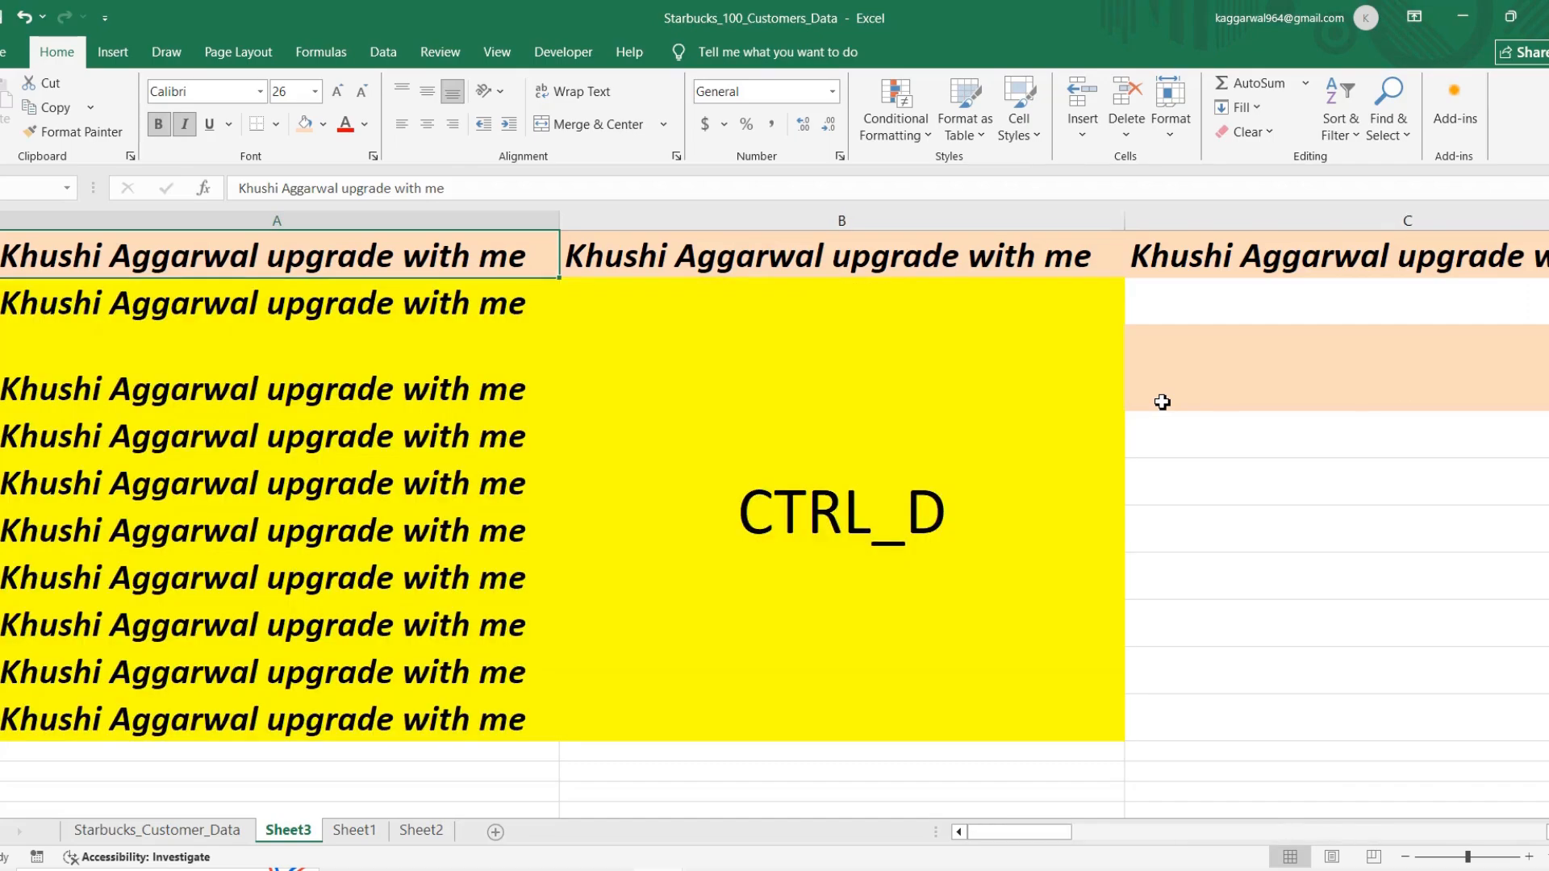
{"action": "key", "text": "Down"}
{"action": "key", "text": "Down"}
{"action": "key", "text": "Down"}
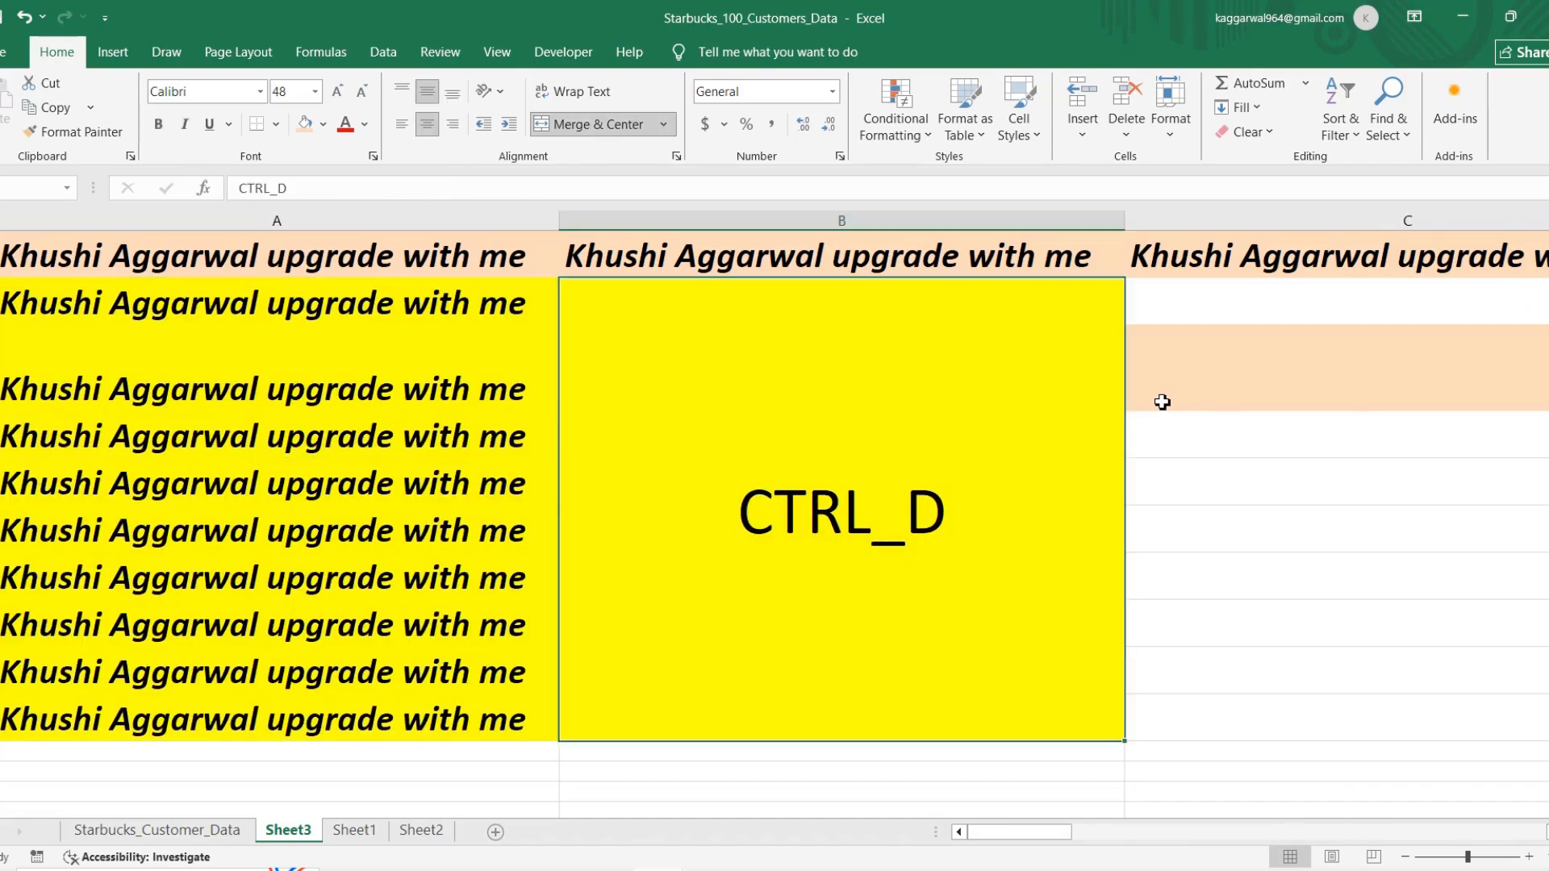
{"action": "scroll", "coordinate": [1161, 401], "scroll_direction": "right", "scroll_amount": 1}
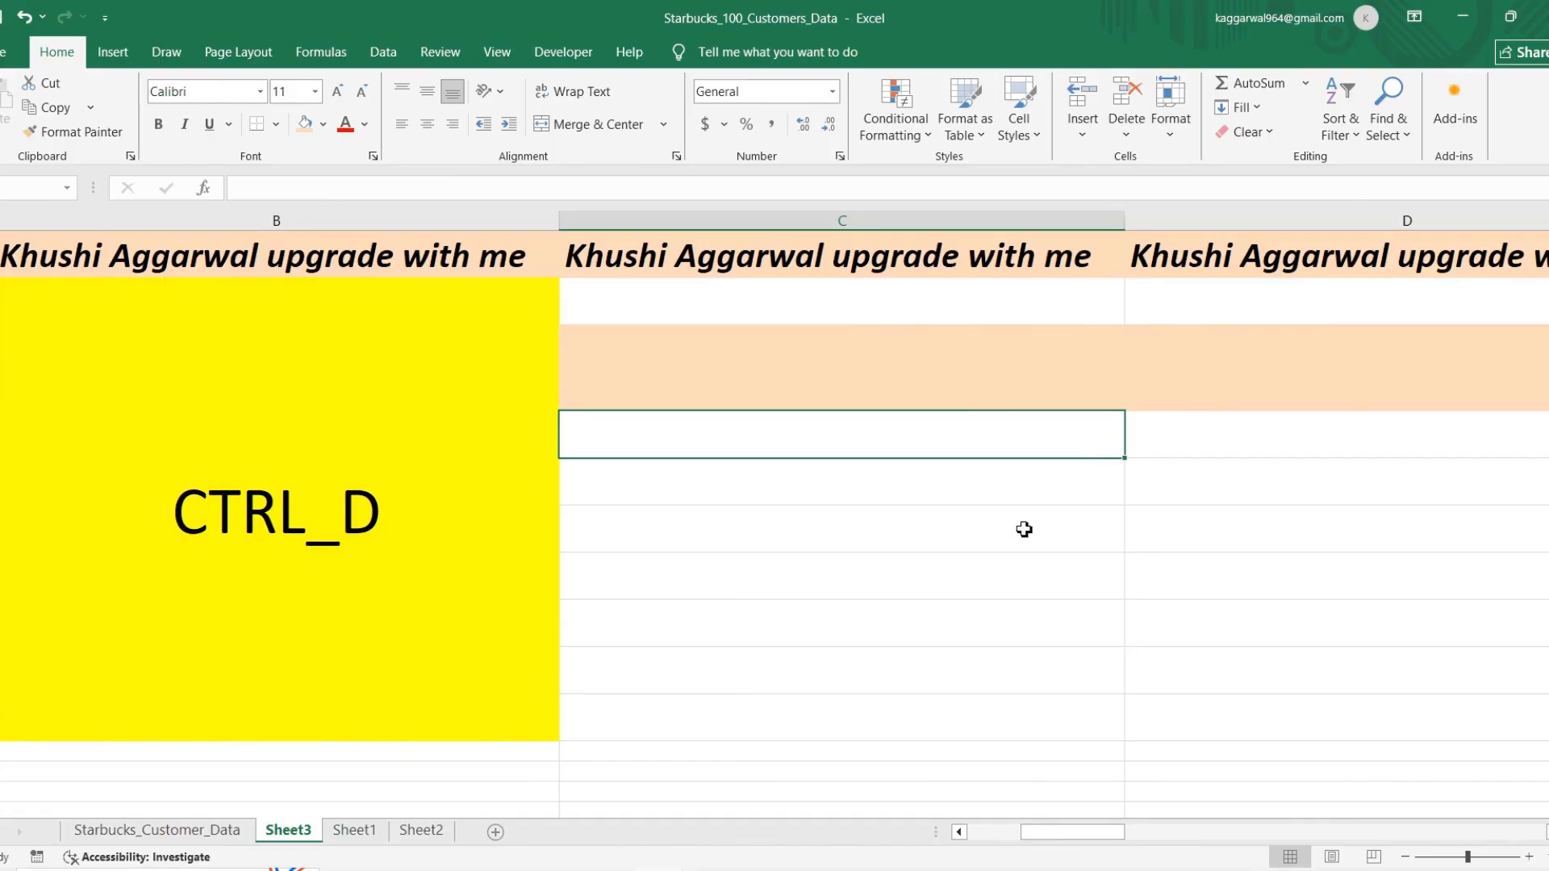
Step: Switch to the Starbucks_Customer_Data sheet and examine the tables beyond the customer data
{"action": "left_click", "coordinate": [157, 830]}
{"action": "scroll", "coordinate": [882, 598], "scroll_direction": "up", "scroll_amount": 4}
{"action": "scroll", "coordinate": [882, 601], "scroll_direction": "right", "scroll_amount": 8}
{"action": "scroll", "coordinate": [882, 601], "scroll_direction": "down", "scroll_amount": 1}
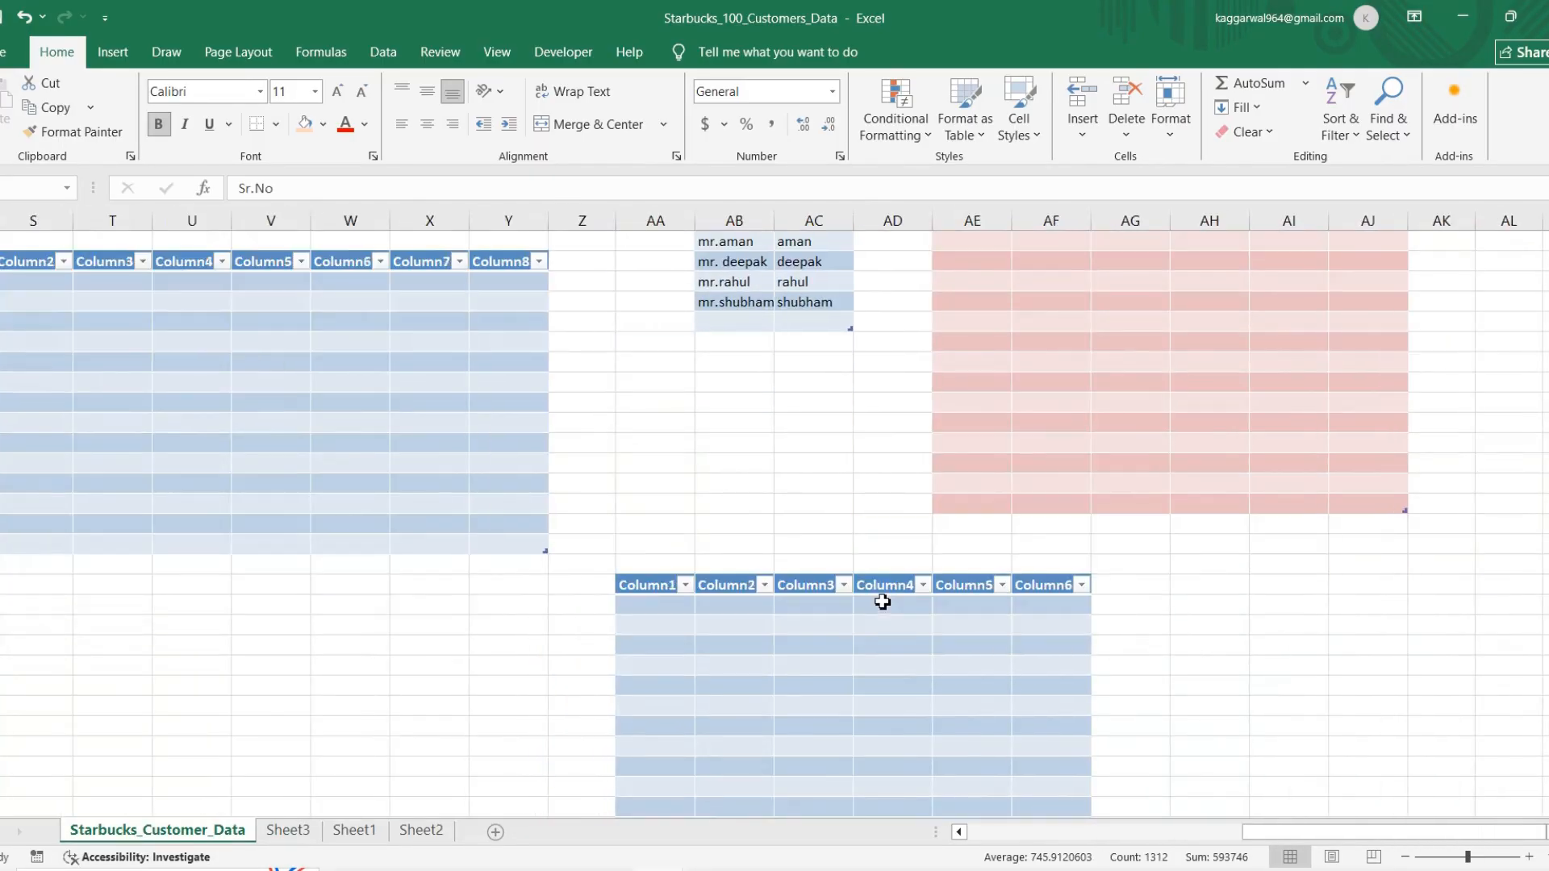
{"action": "scroll", "coordinate": [882, 602], "scroll_direction": "left", "scroll_amount": 8}
{"action": "scroll", "coordinate": [882, 602], "scroll_direction": "right", "scroll_amount": 7}
{"action": "scroll", "coordinate": [882, 602], "scroll_direction": "up", "scroll_amount": 1}
Step: Switch to the Book3 workbook and set the shortcut labels in Q9:T10 to size 72, centred horizontally and vertically
{"action": "key", "text": "alt+Tab"}
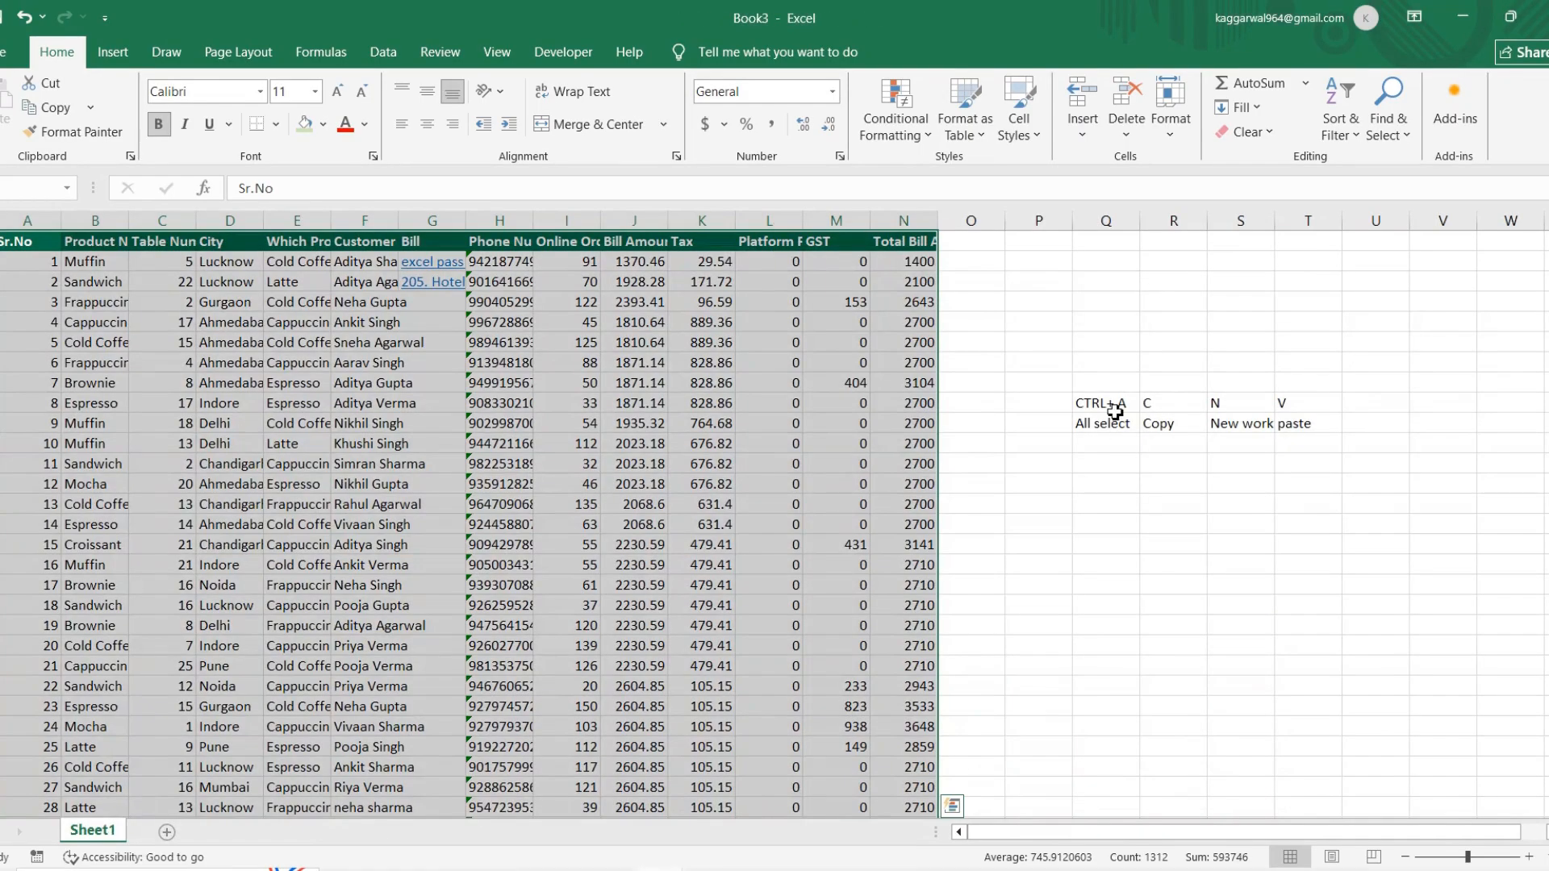
{"action": "left_click", "coordinate": [1116, 412]}
{"action": "left_click_drag", "start_coordinate": [1115, 411], "coordinate": [1308, 426]}
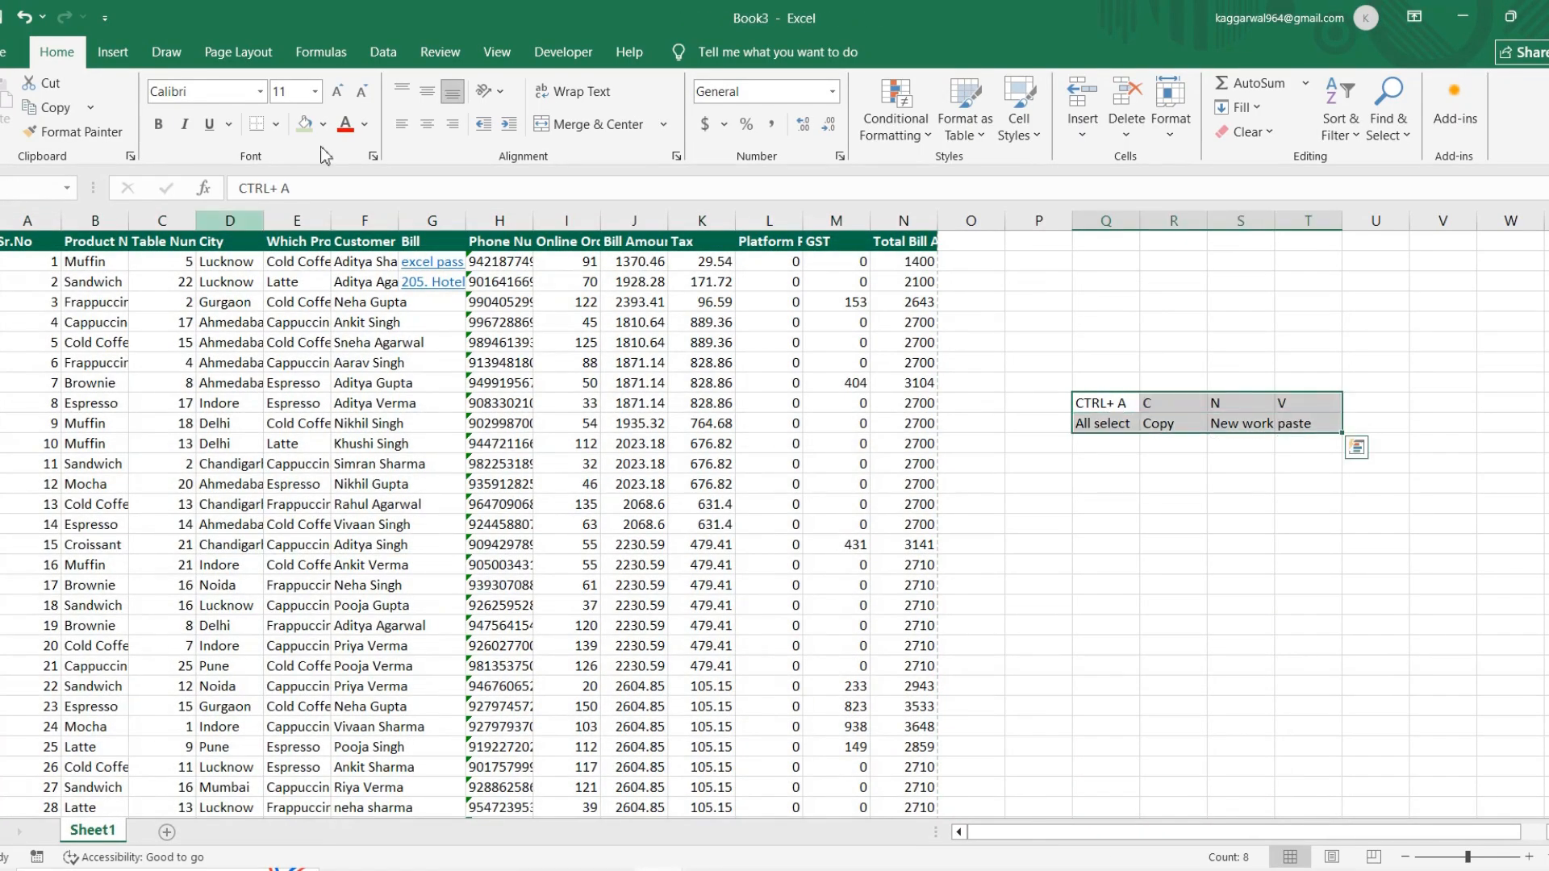
{"action": "left_click", "coordinate": [314, 92]}
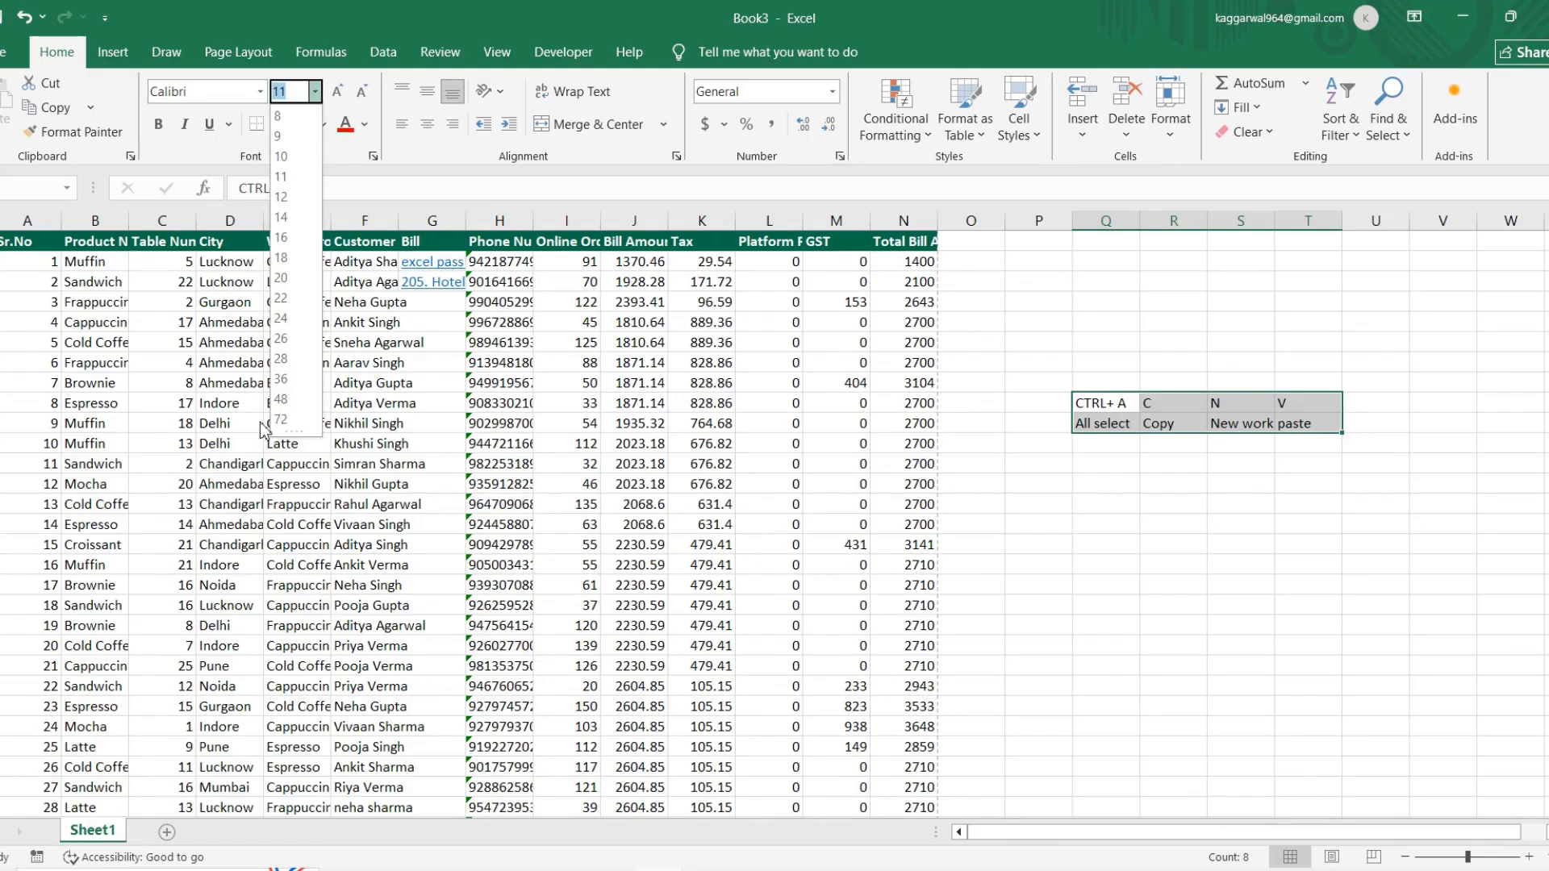
{"action": "left_click", "coordinate": [281, 419]}
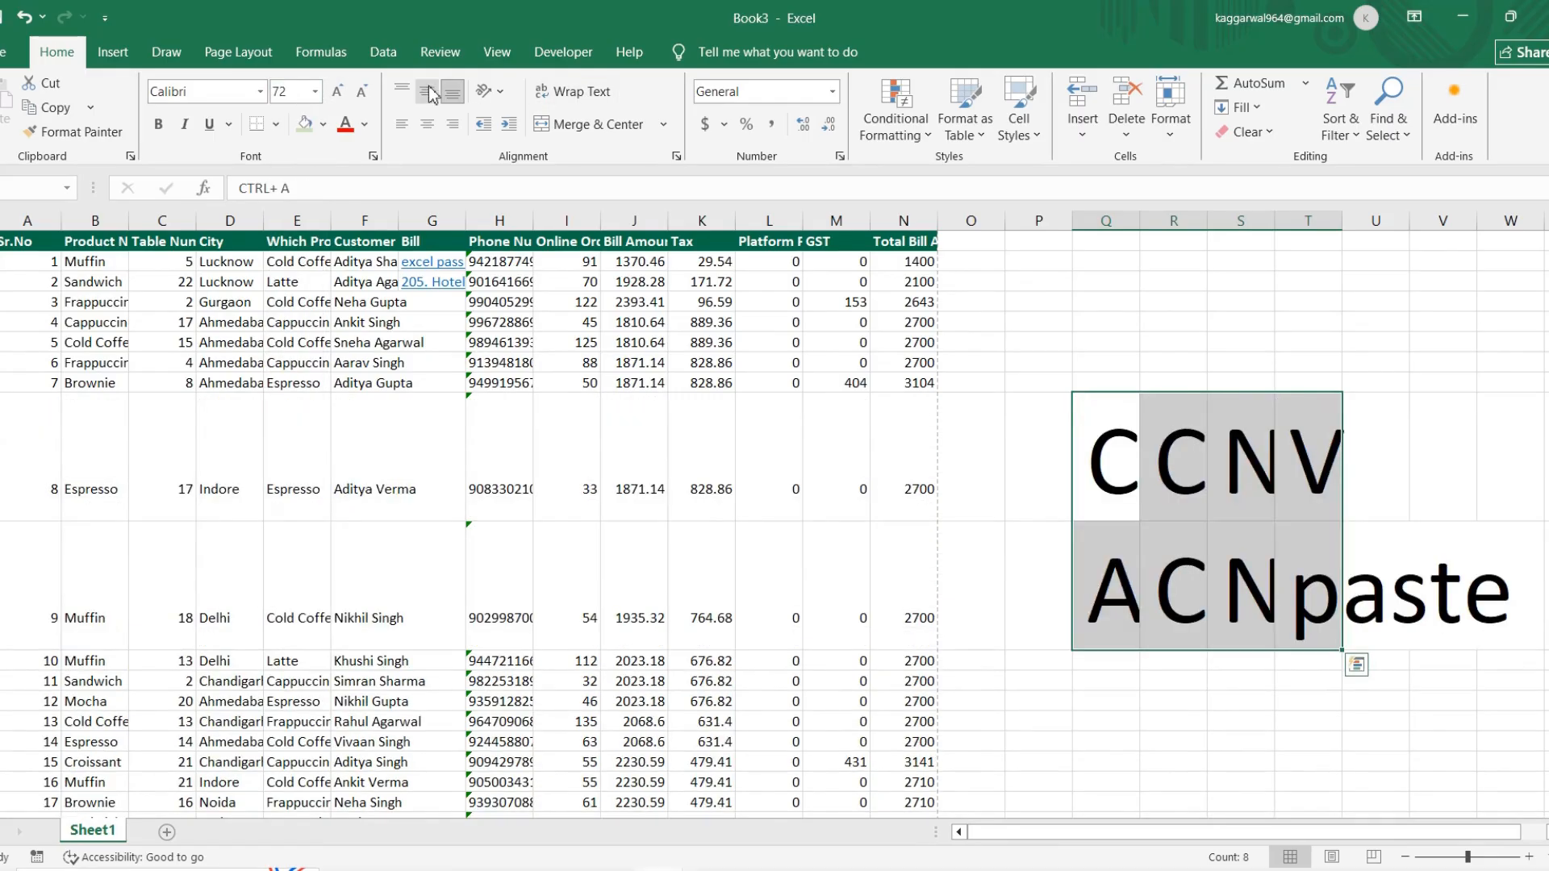
{"action": "left_click", "coordinate": [428, 91]}
{"action": "left_click", "coordinate": [428, 123]}
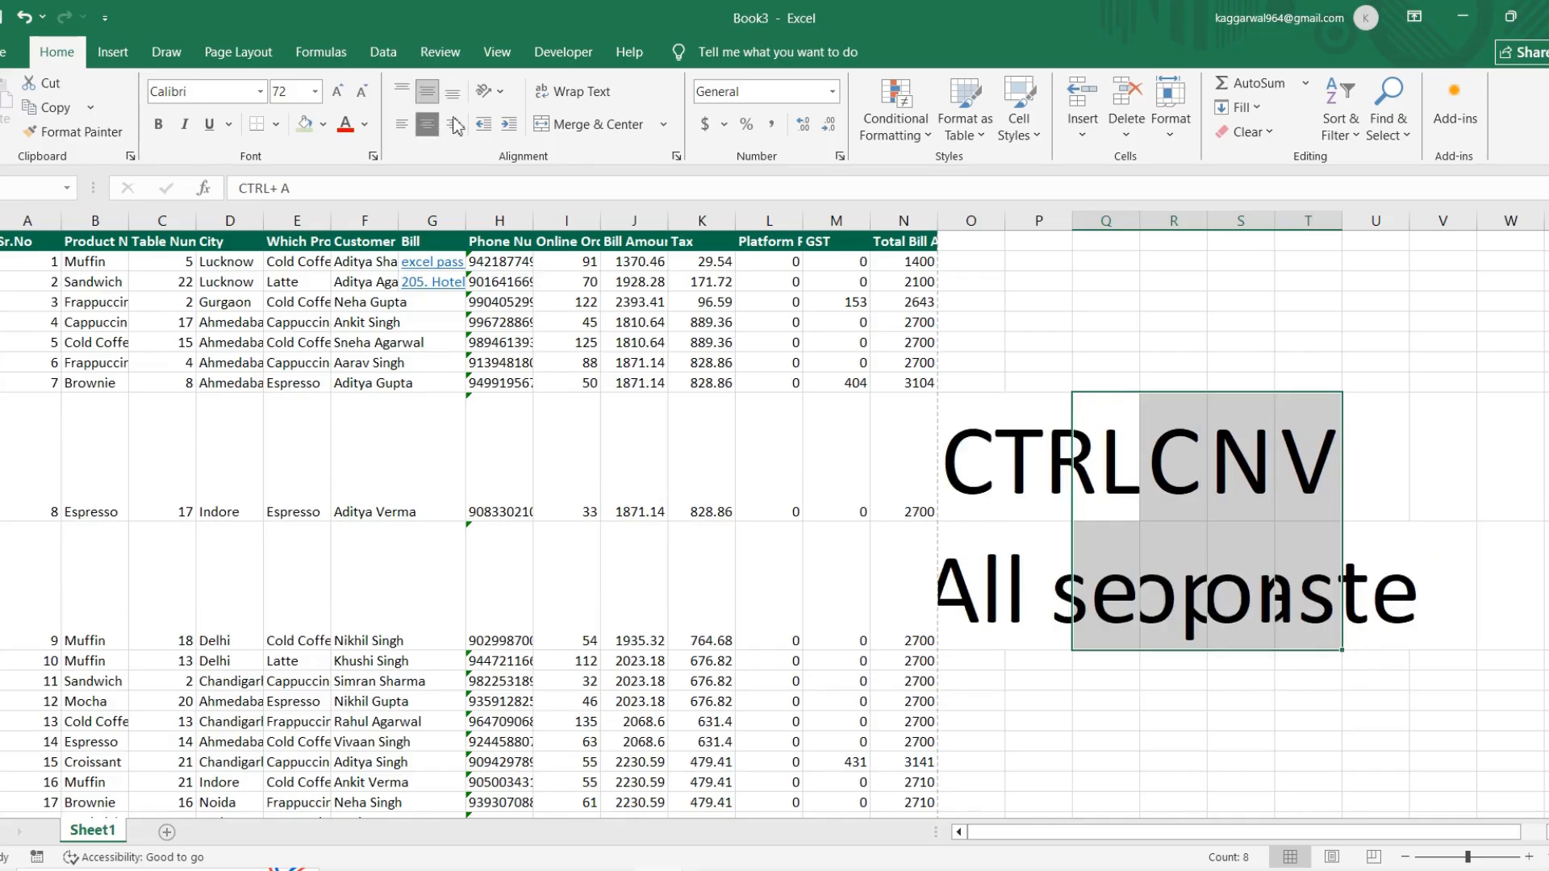
Step: AutoFit columns Q to T to the enlarged shortcut labels and fill Q9:T10 light green
{"action": "left_click", "coordinate": [1183, 139]}
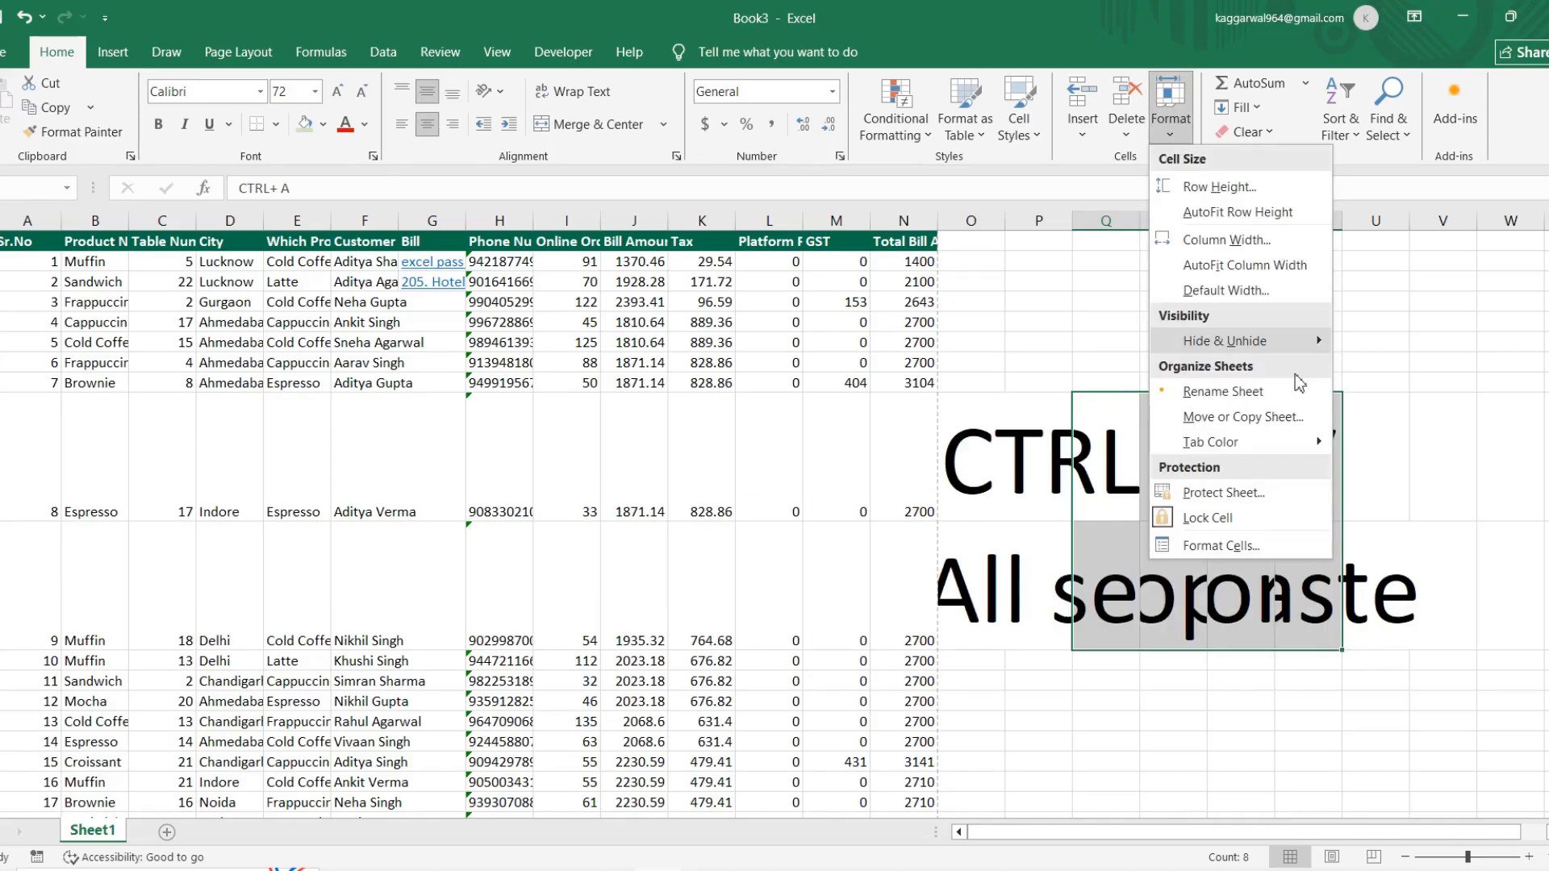
{"action": "left_click", "coordinate": [1258, 273]}
{"action": "scroll", "coordinate": [1179, 536], "scroll_direction": "right", "scroll_amount": 10}
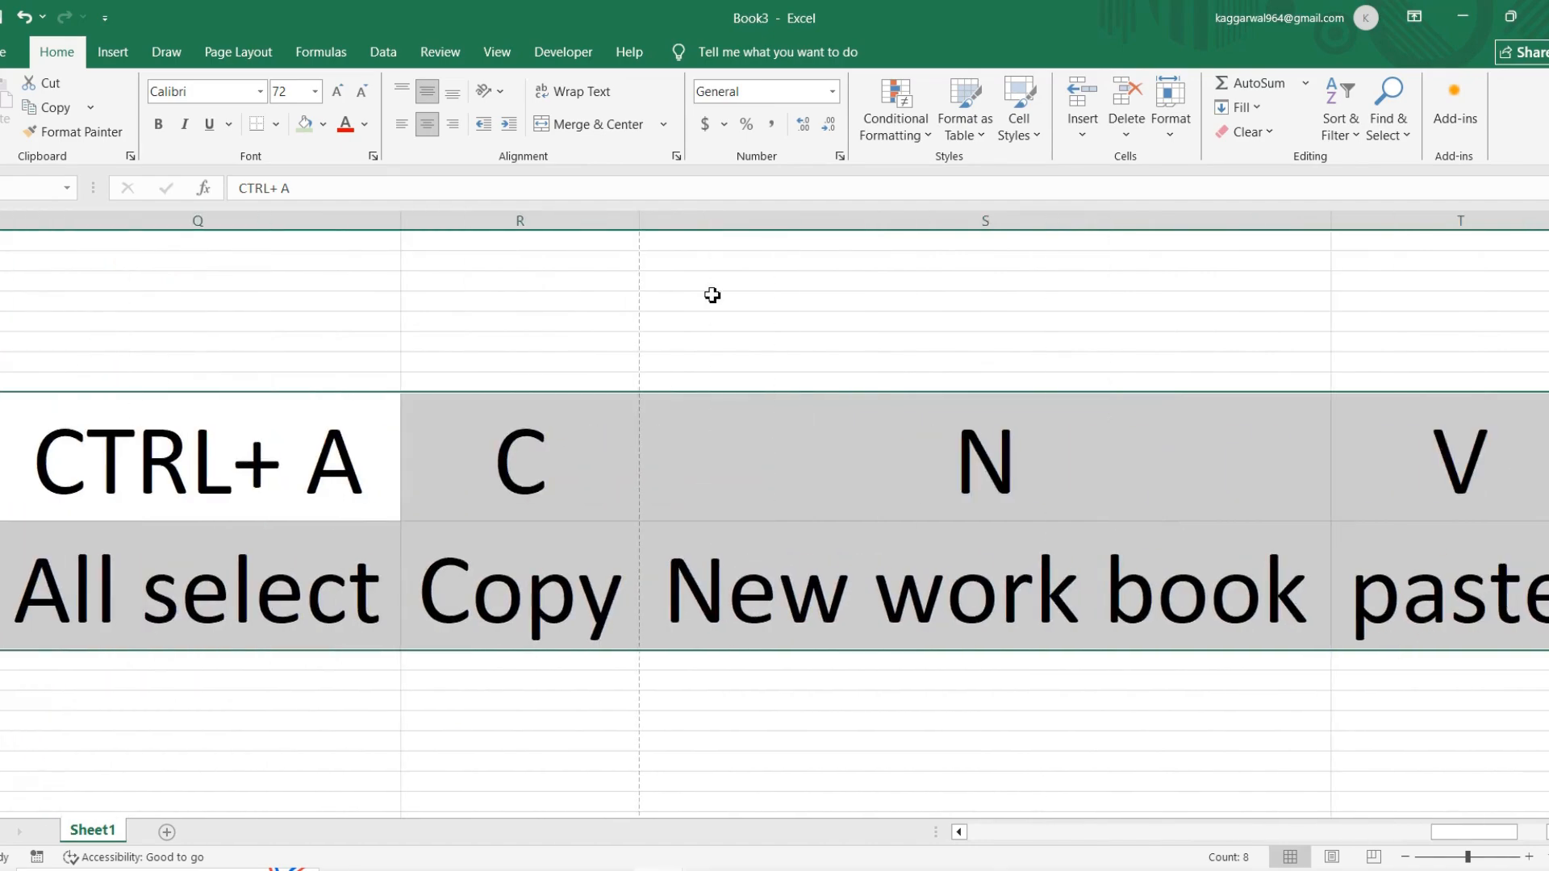
{"action": "left_click", "coordinate": [304, 125]}
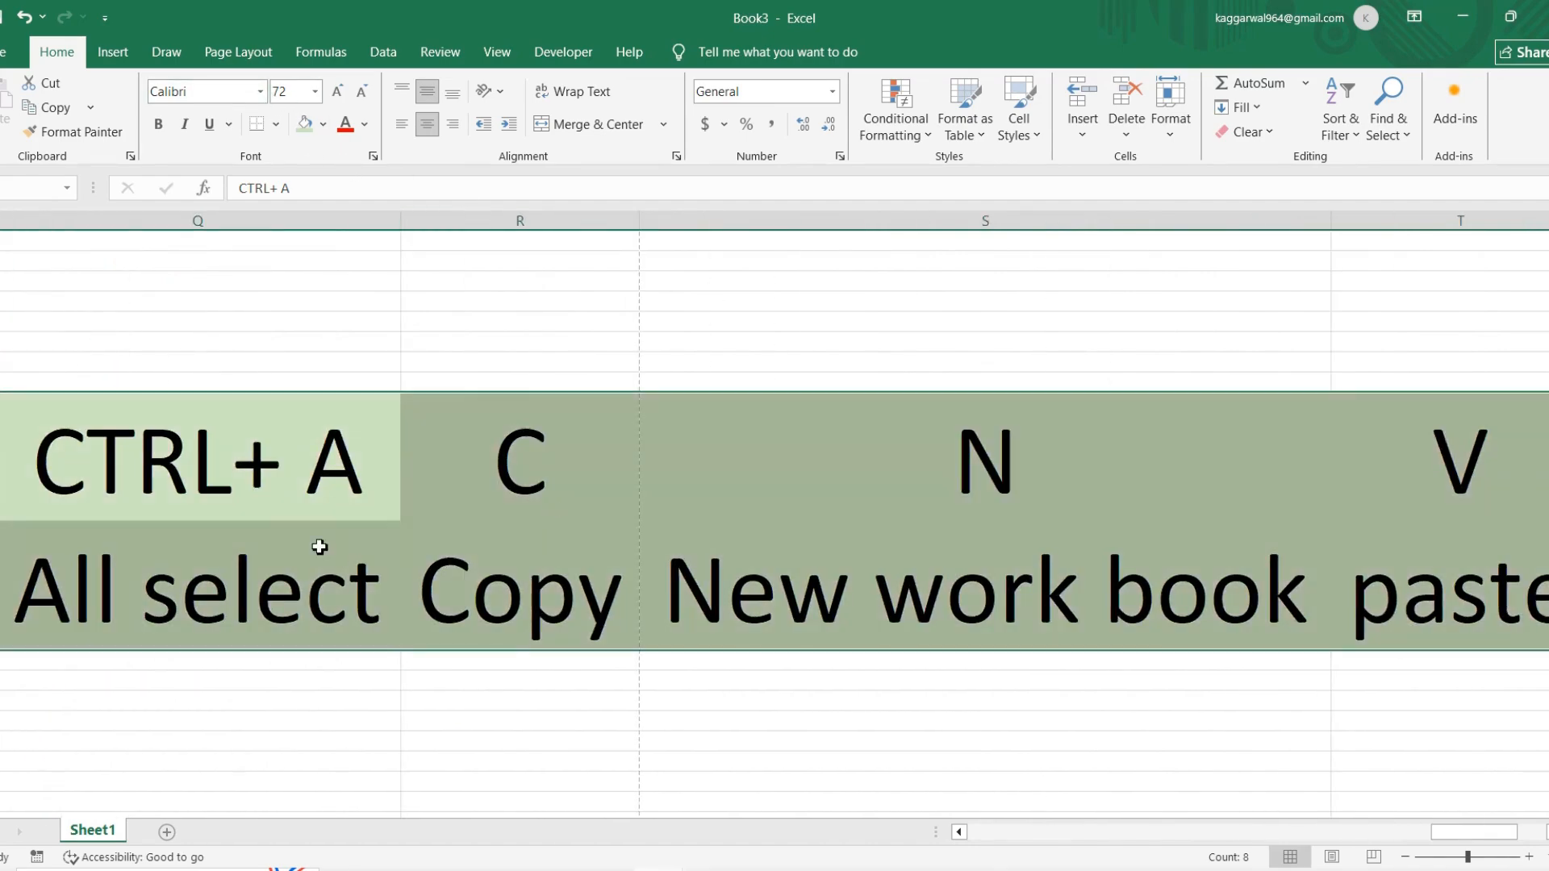
Step: Examine the select all, copy, new workbook and paste labels cell by cell and reselect Q9:T10
{"action": "left_click", "coordinate": [345, 574]}
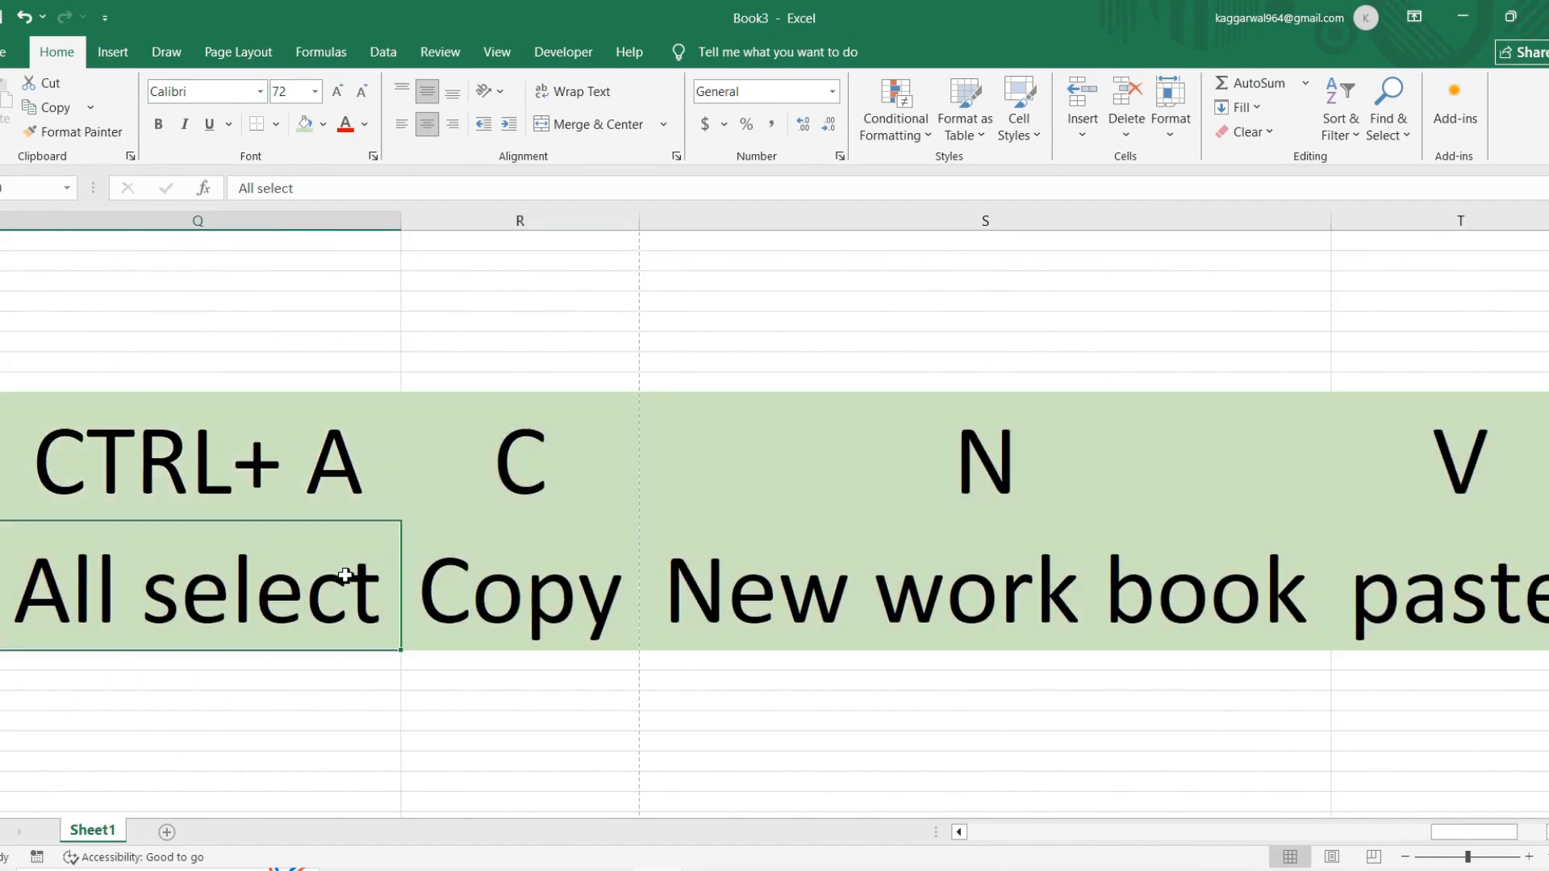
{"action": "left_click", "coordinate": [573, 476]}
{"action": "key", "text": "Down"}
{"action": "key", "text": "Right"}
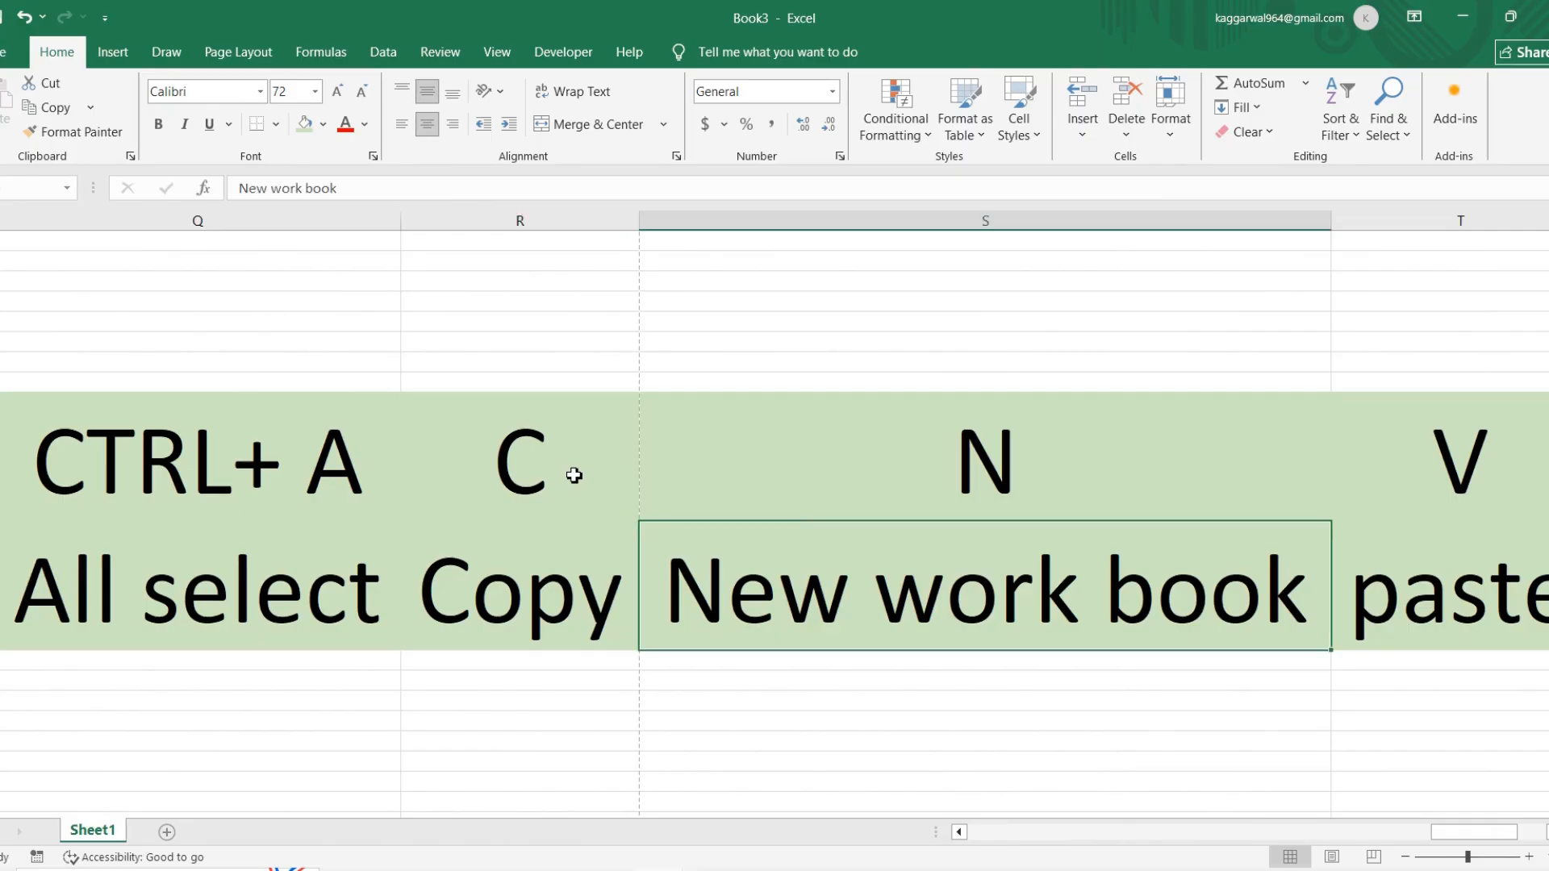
{"action": "key", "text": "Right"}
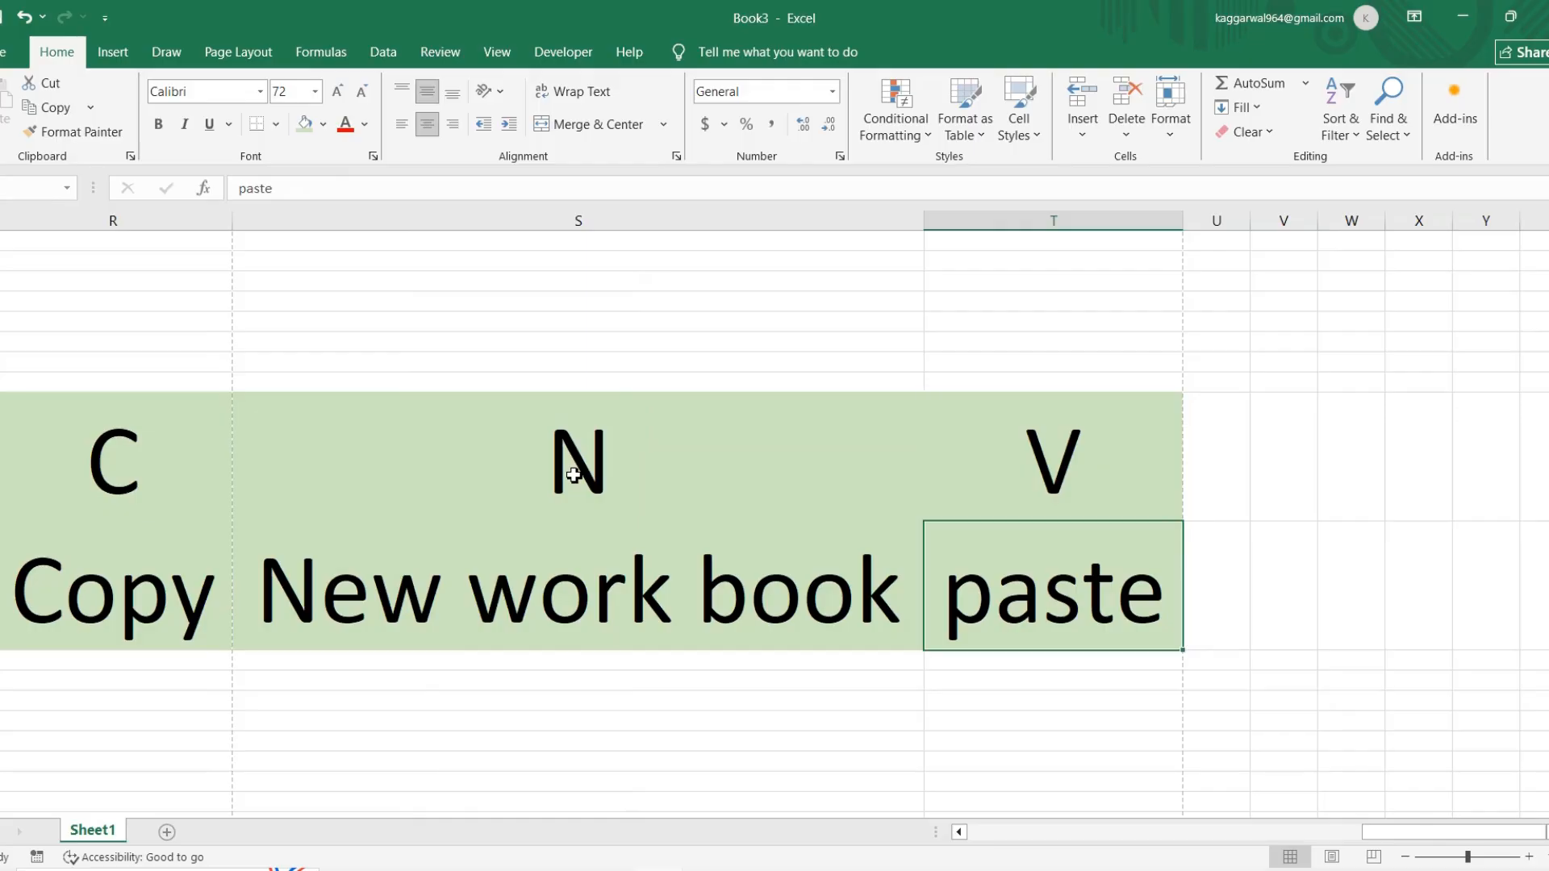
{"action": "scroll", "coordinate": [574, 475], "scroll_direction": "left", "scroll_amount": 5}
{"action": "left_click", "coordinate": [573, 475]}
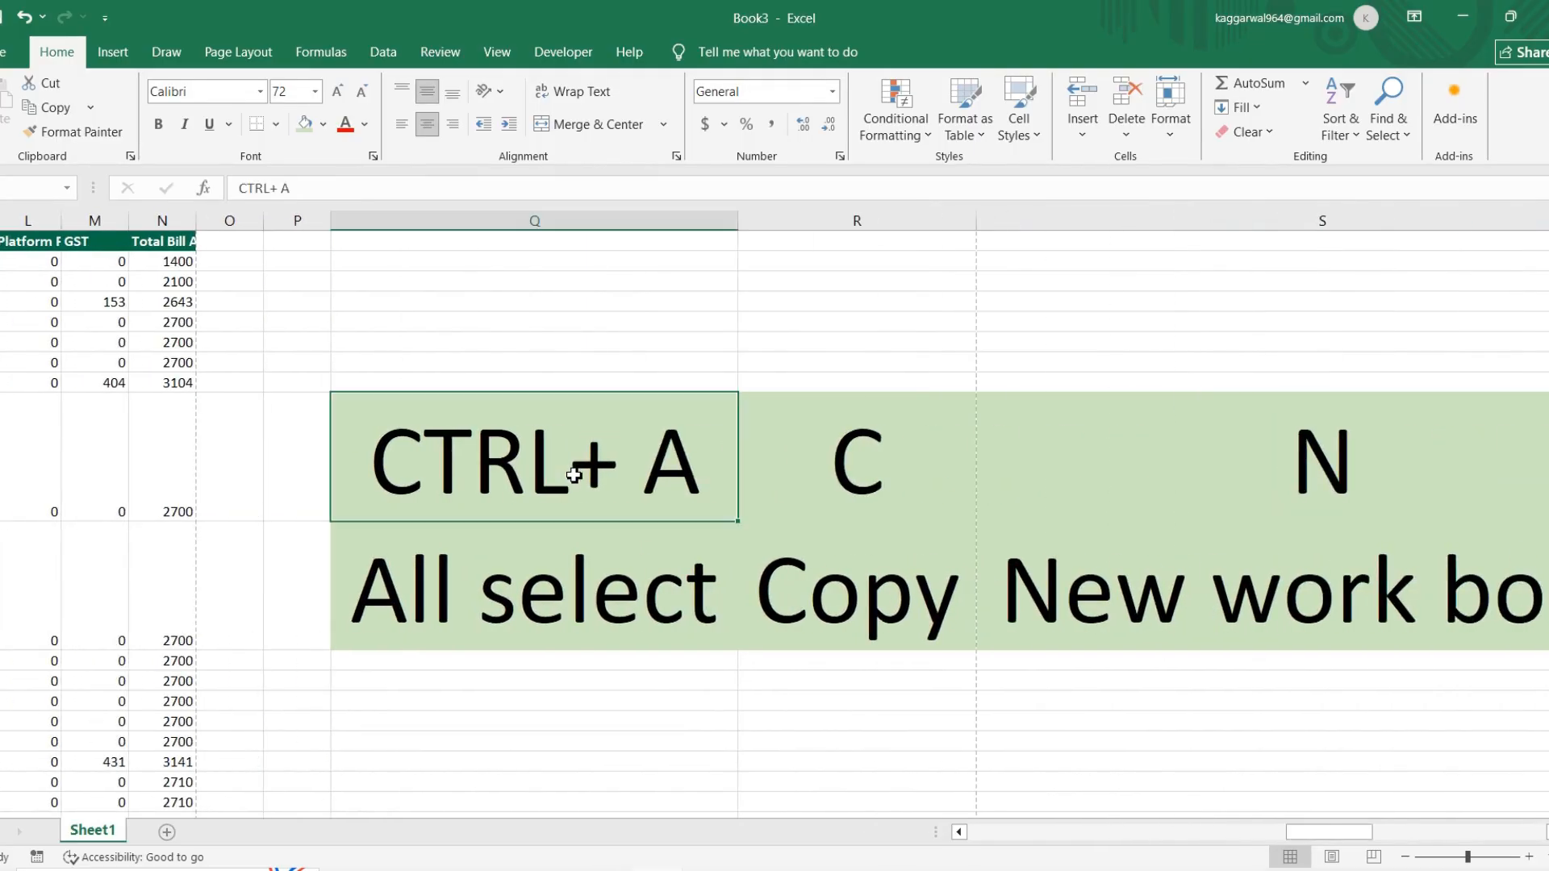
{"action": "key", "text": "shift+Right"}
{"action": "key", "text": "shift+Right"}
{"action": "key", "text": "shift+Right"}
{"action": "key", "text": "shift+Down"}
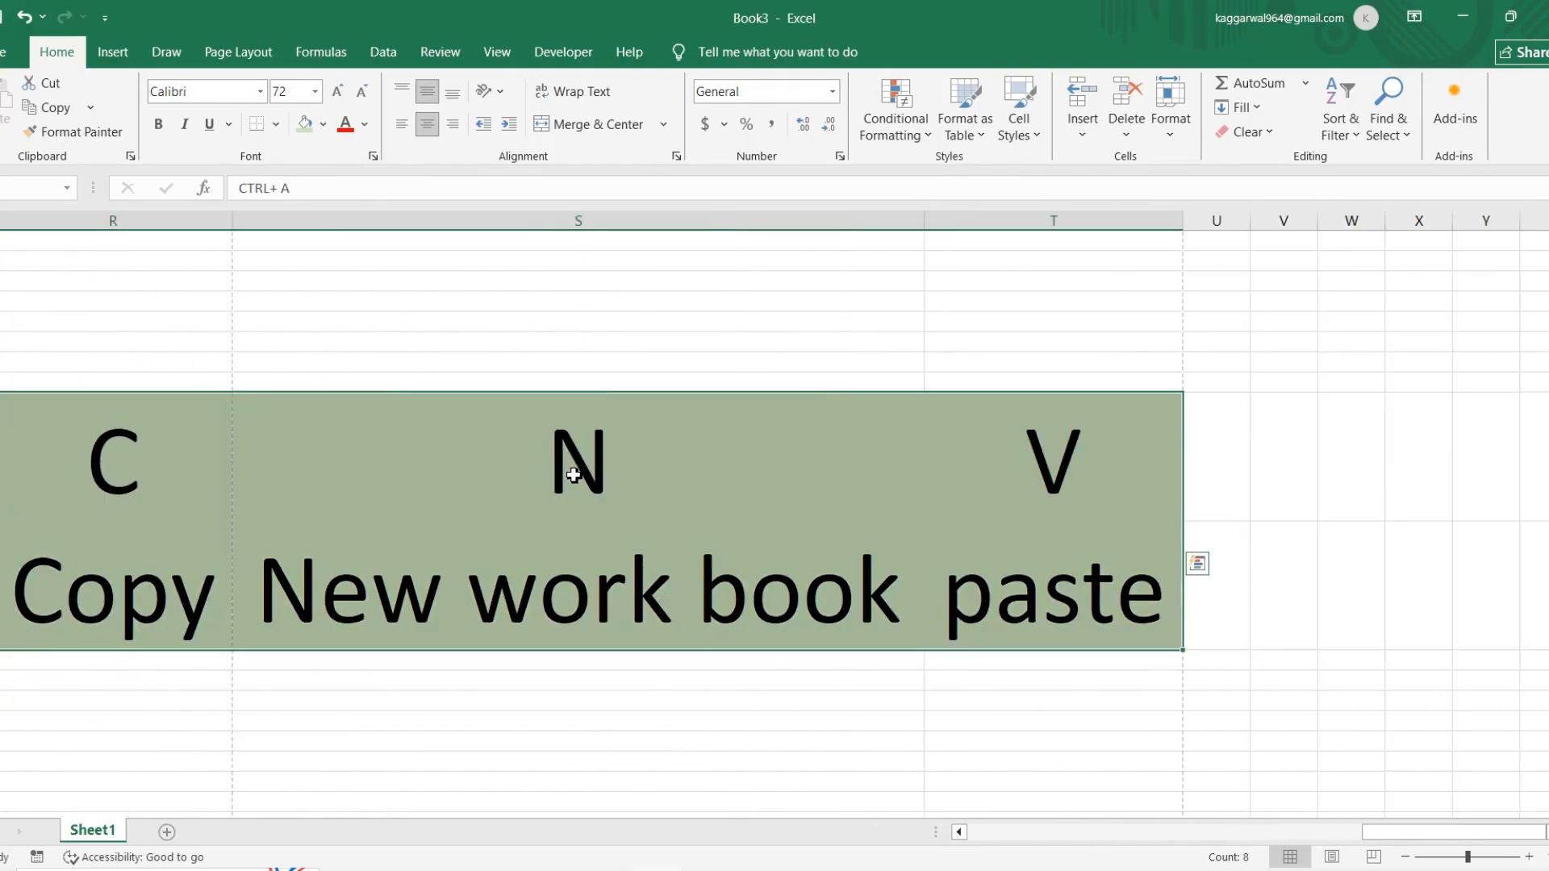
{"action": "scroll", "coordinate": [574, 475], "scroll_direction": "left", "scroll_amount": 10}
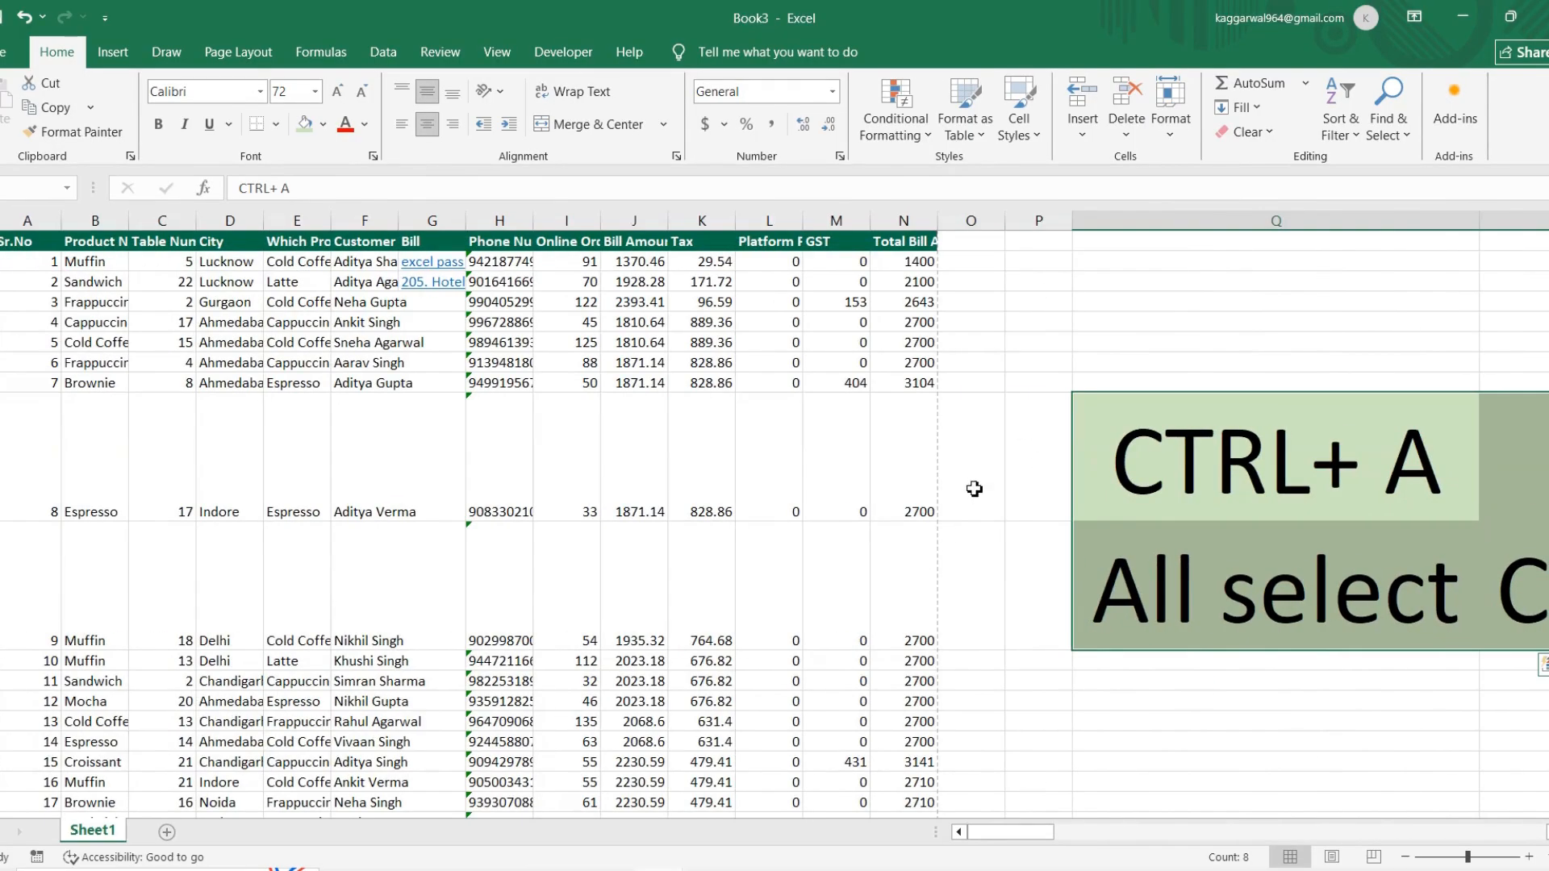
Step: Switch to the Canva whiteboard design and deselect its heading text
{"action": "mouse_move", "coordinate": [606, 868]}
{"action": "left_click", "coordinate": [664, 824]}
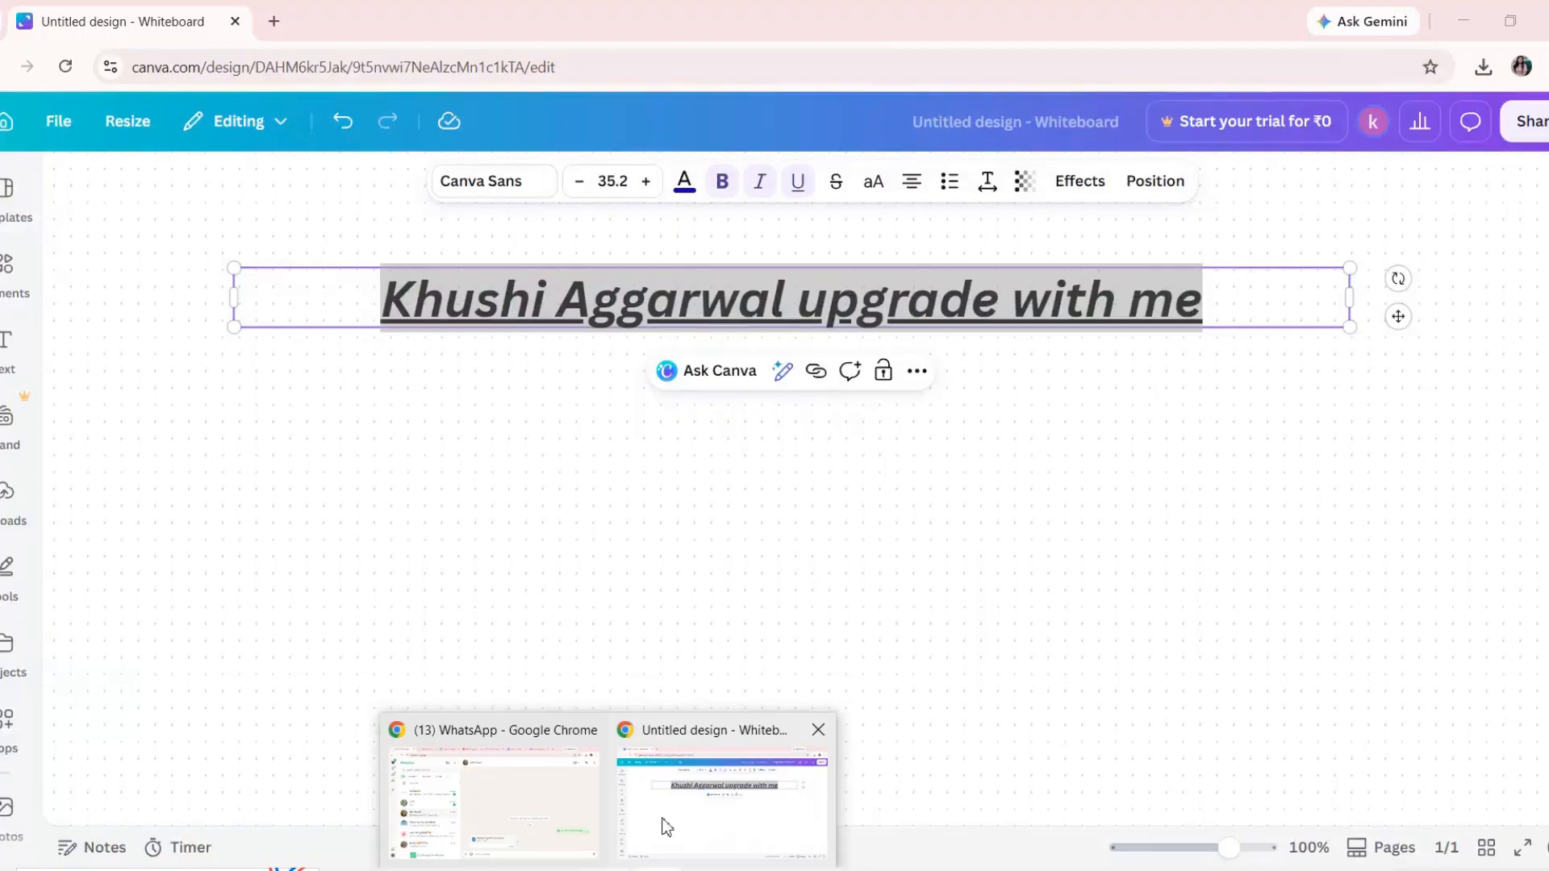
{"action": "left_click", "coordinate": [737, 732]}
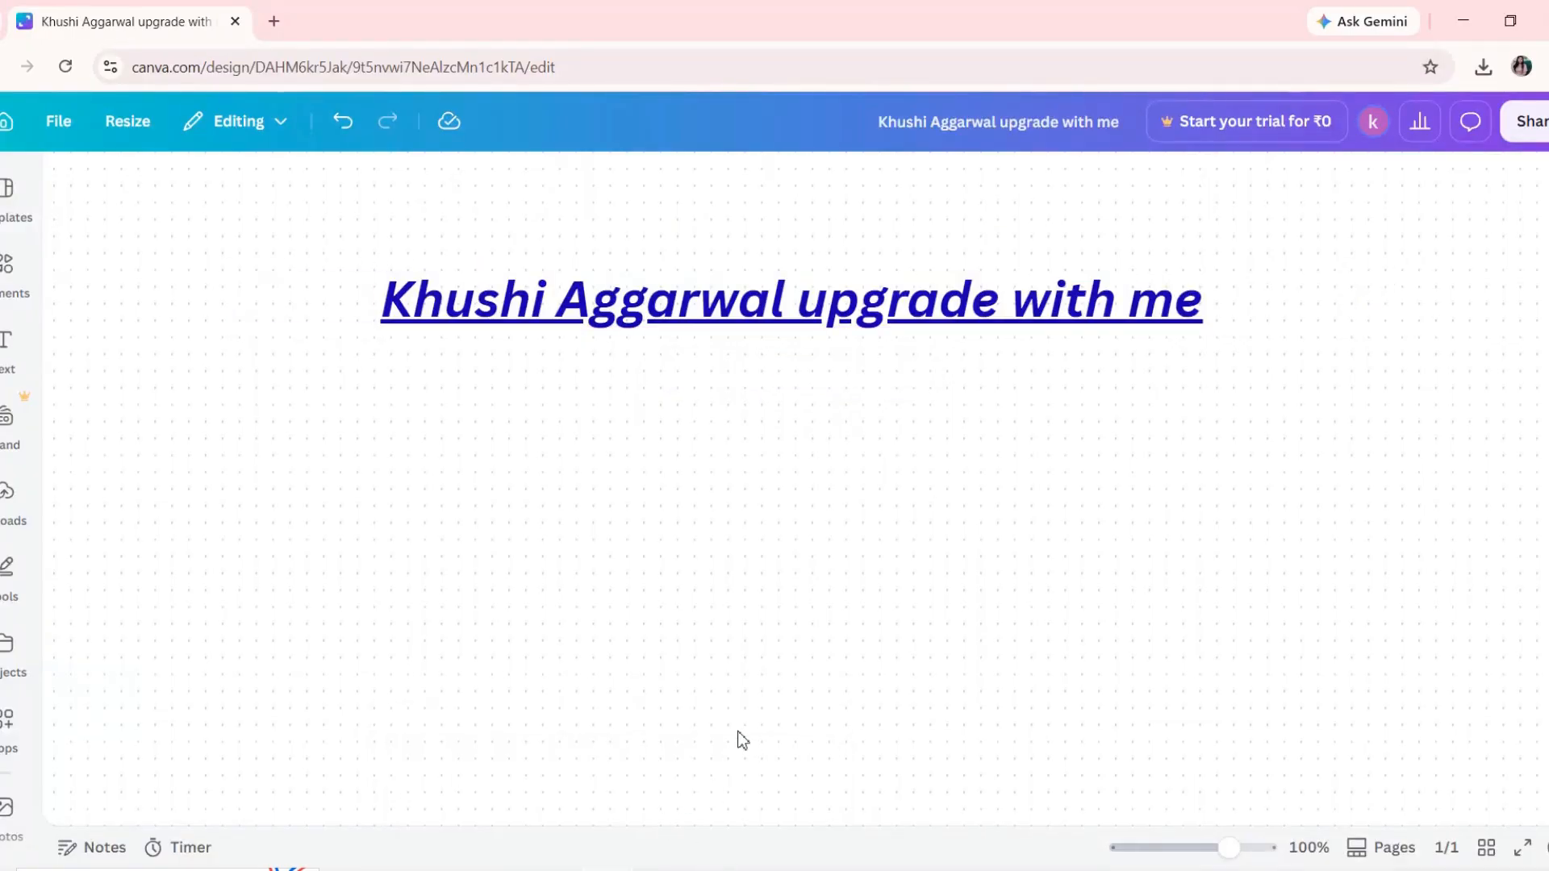
Step: Switch to the Shortcut Key ATO Z Excel document in Word and examine the shortcuts following Ctrl + R through Ctrl + Z
{"action": "mouse_move", "coordinate": [711, 868]}
{"action": "left_click", "coordinate": [749, 807]}
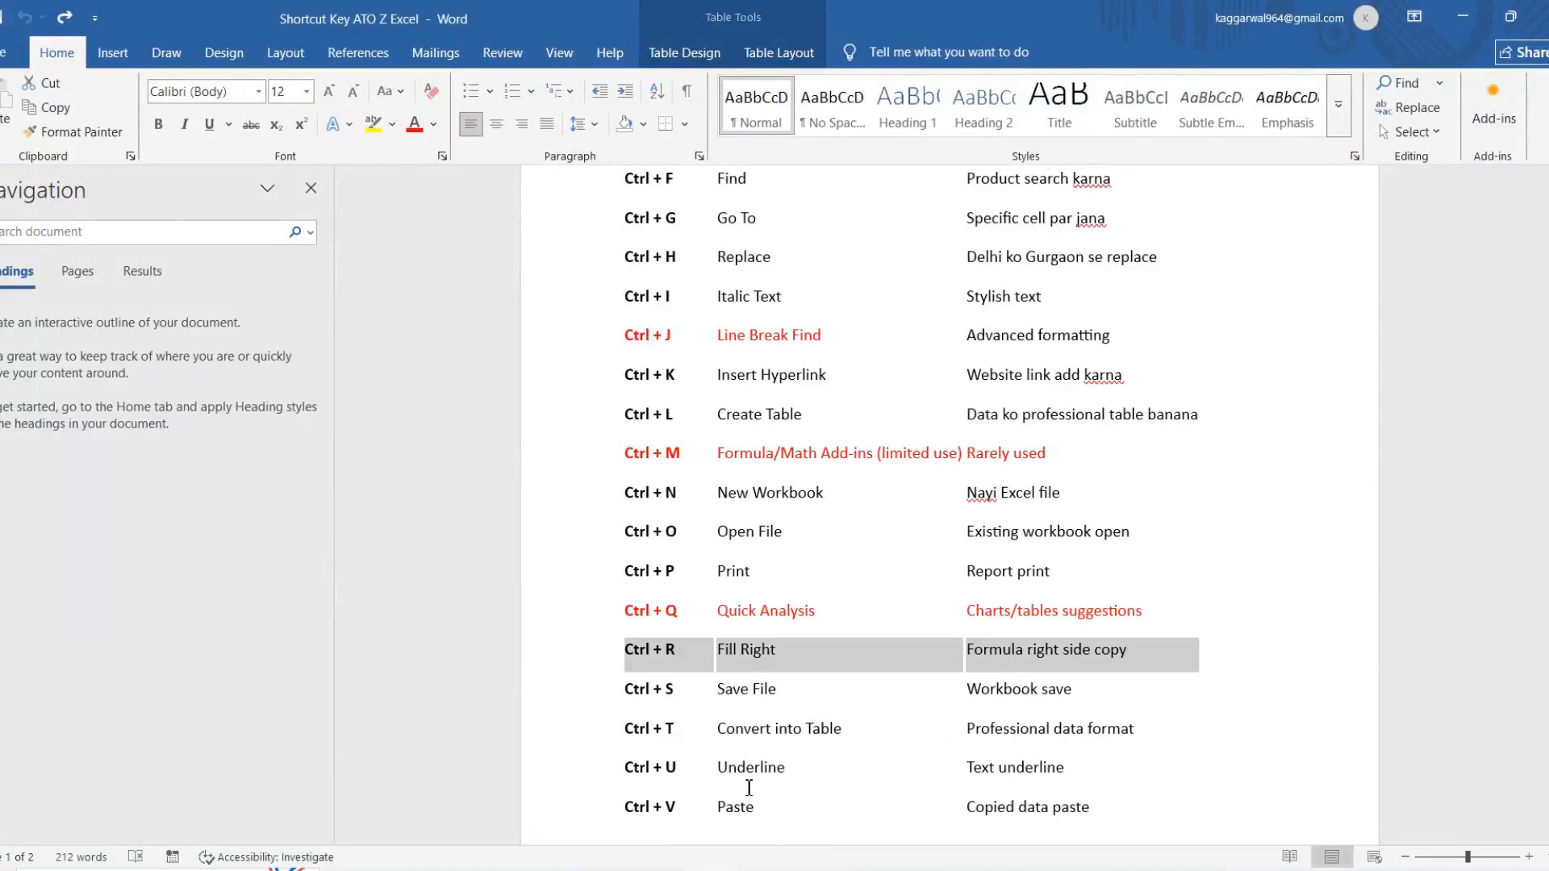
{"action": "scroll", "coordinate": [749, 787], "scroll_direction": "down", "scroll_amount": 5}
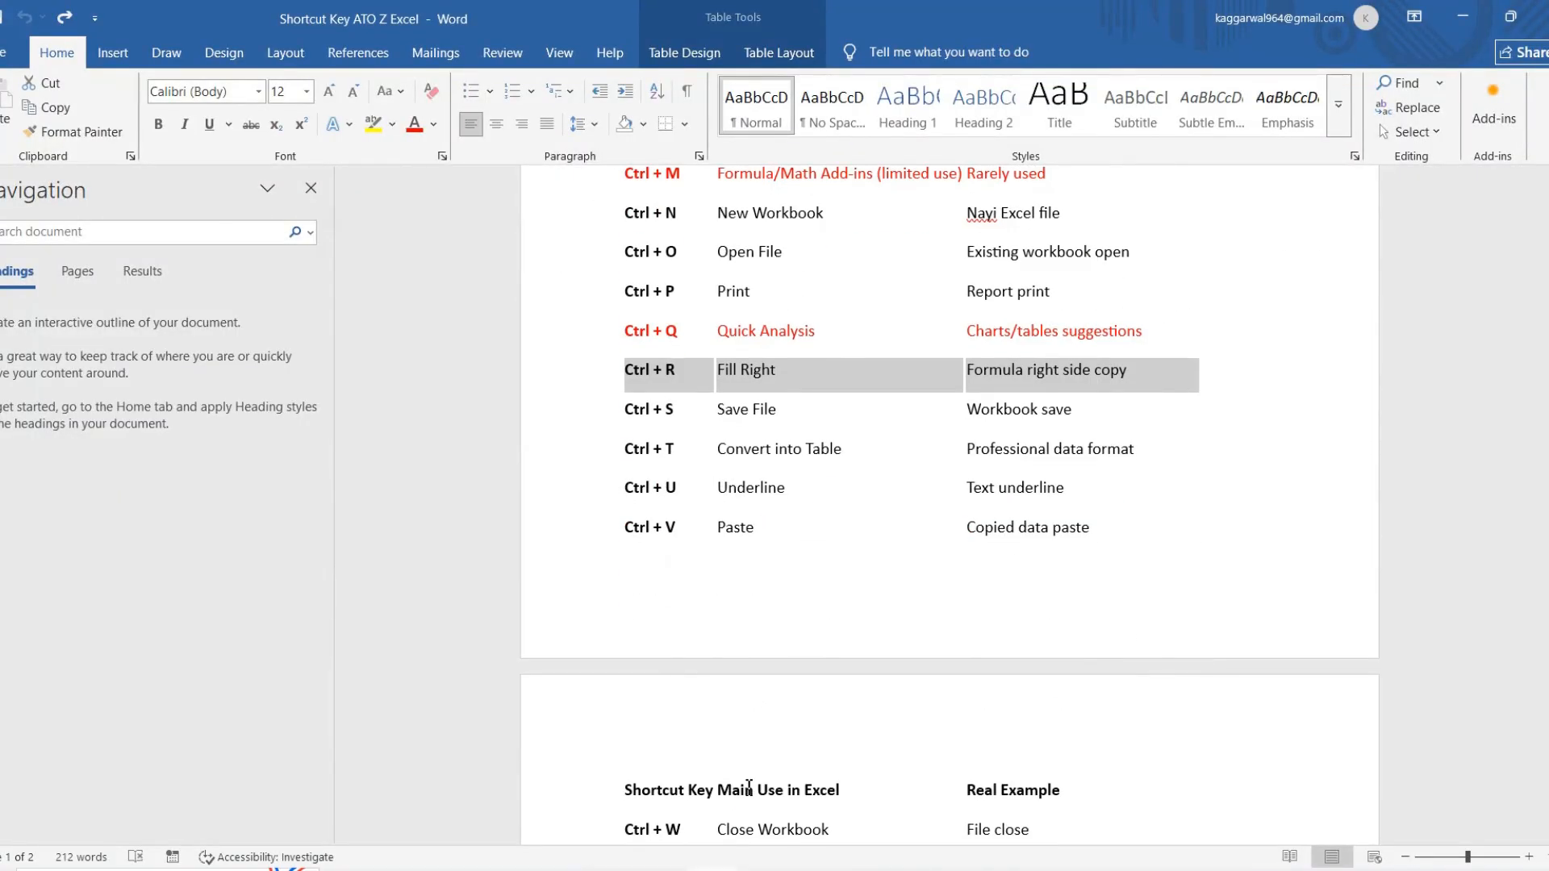
{"action": "scroll", "coordinate": [748, 787], "scroll_direction": "down", "scroll_amount": 3}
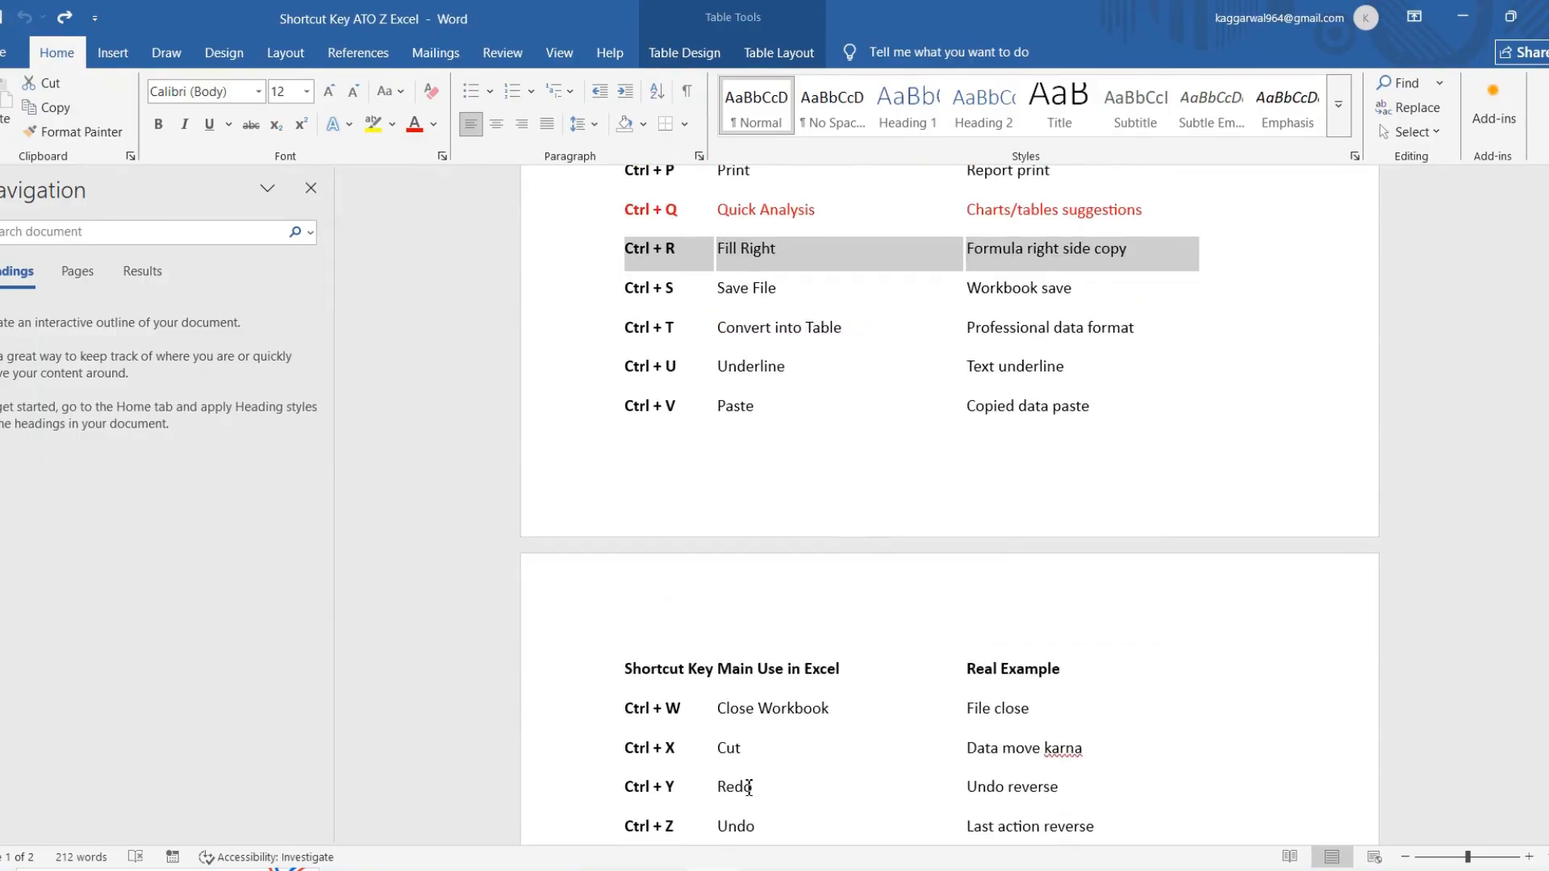